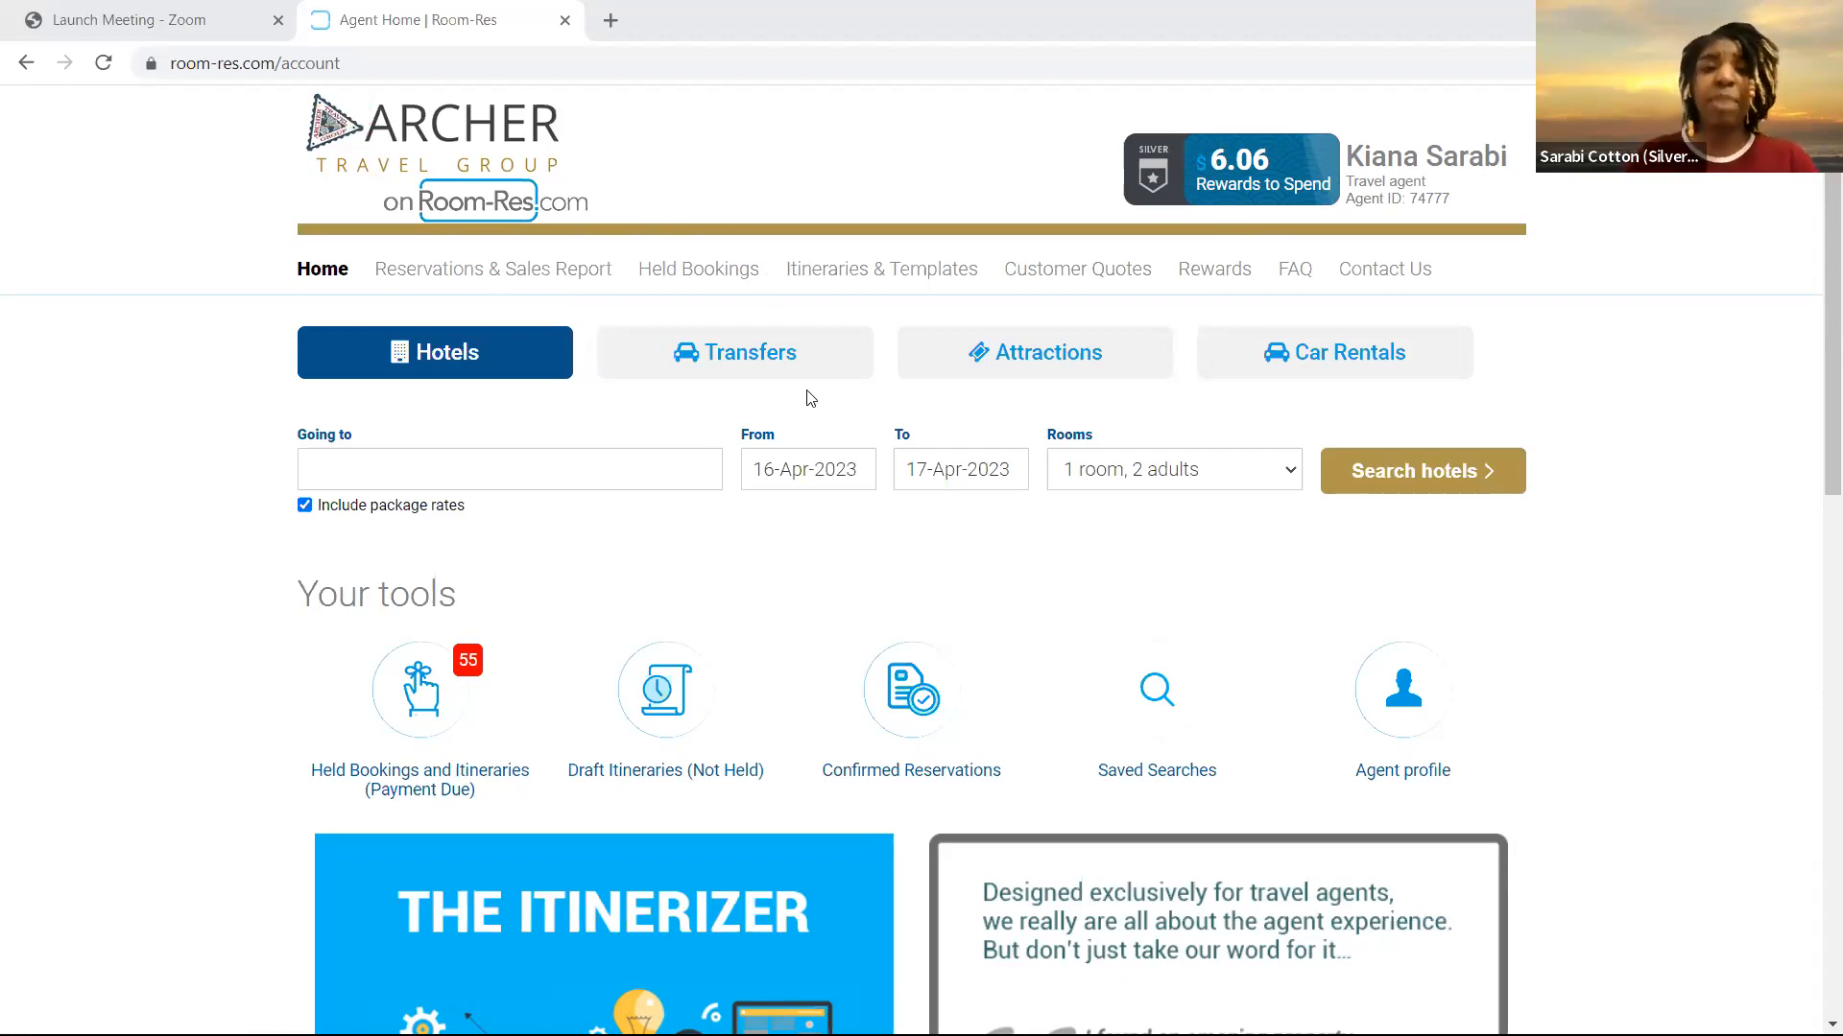
Look over the agent home page, including the booking categories, agent tools, rewards status and Archer welcome information
scroll(811, 401, down, 1)
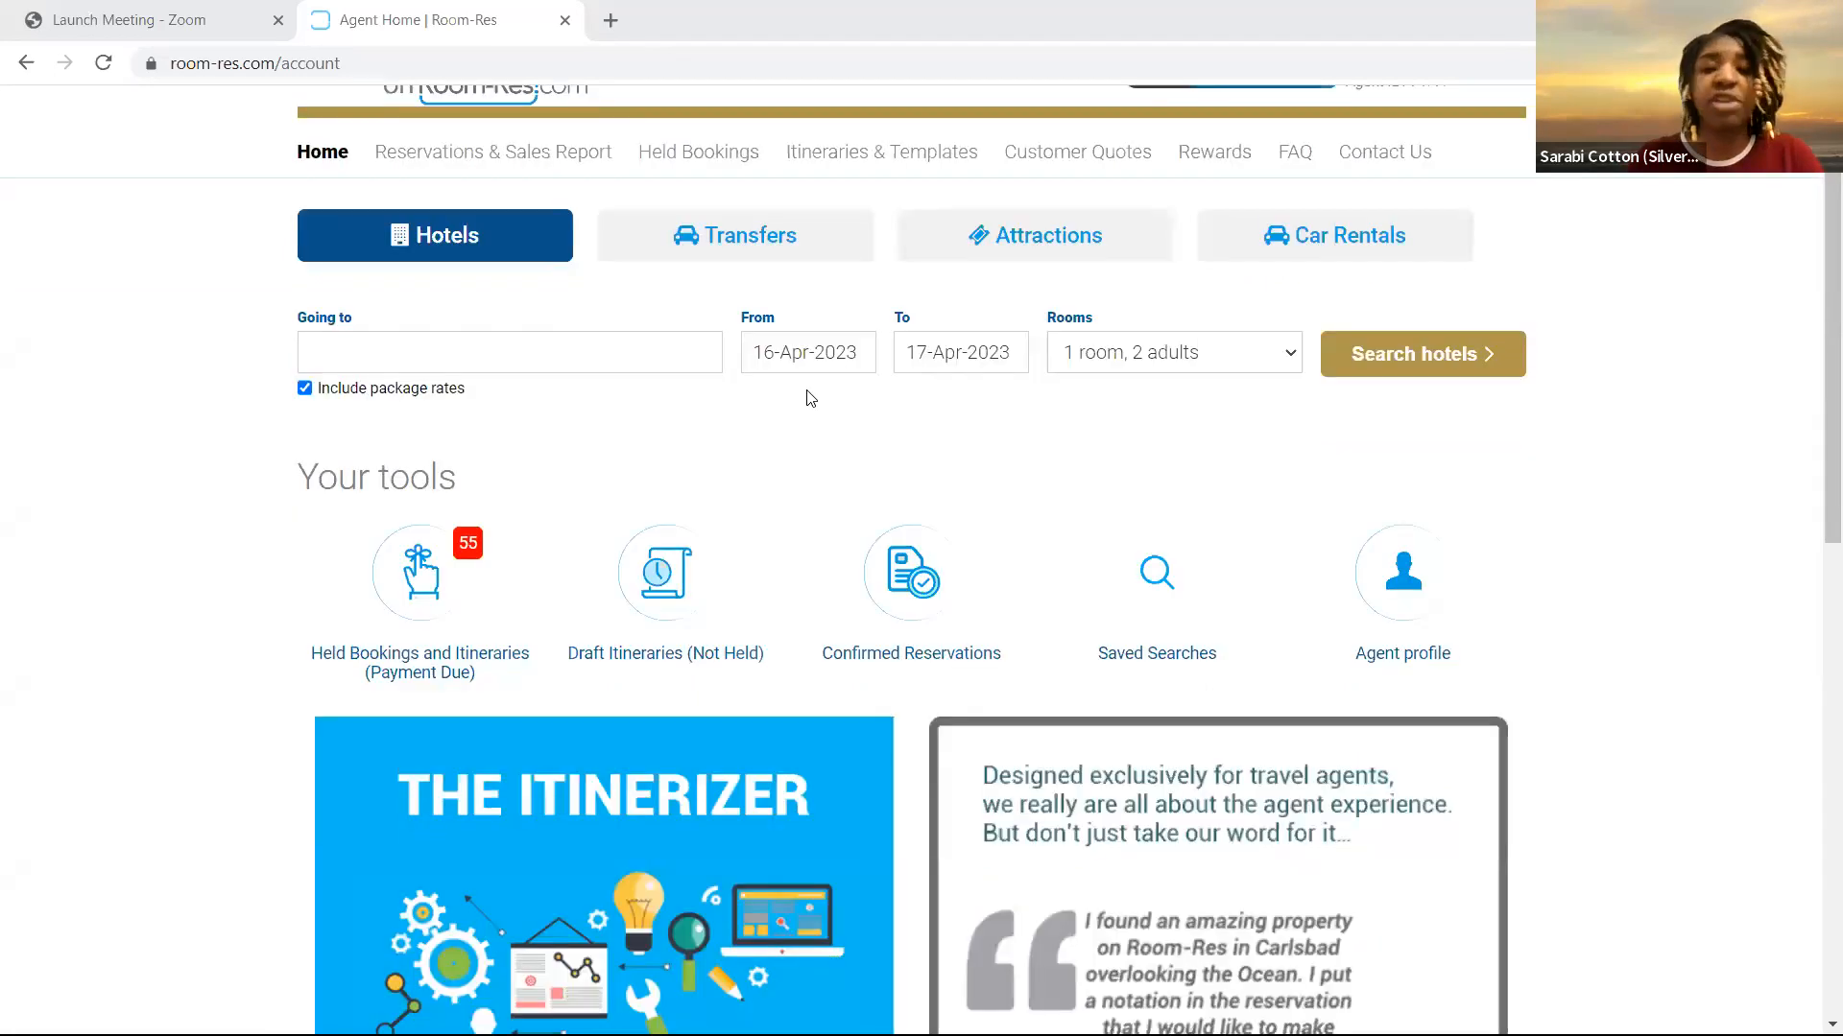
scroll(464, 341, down, 3)
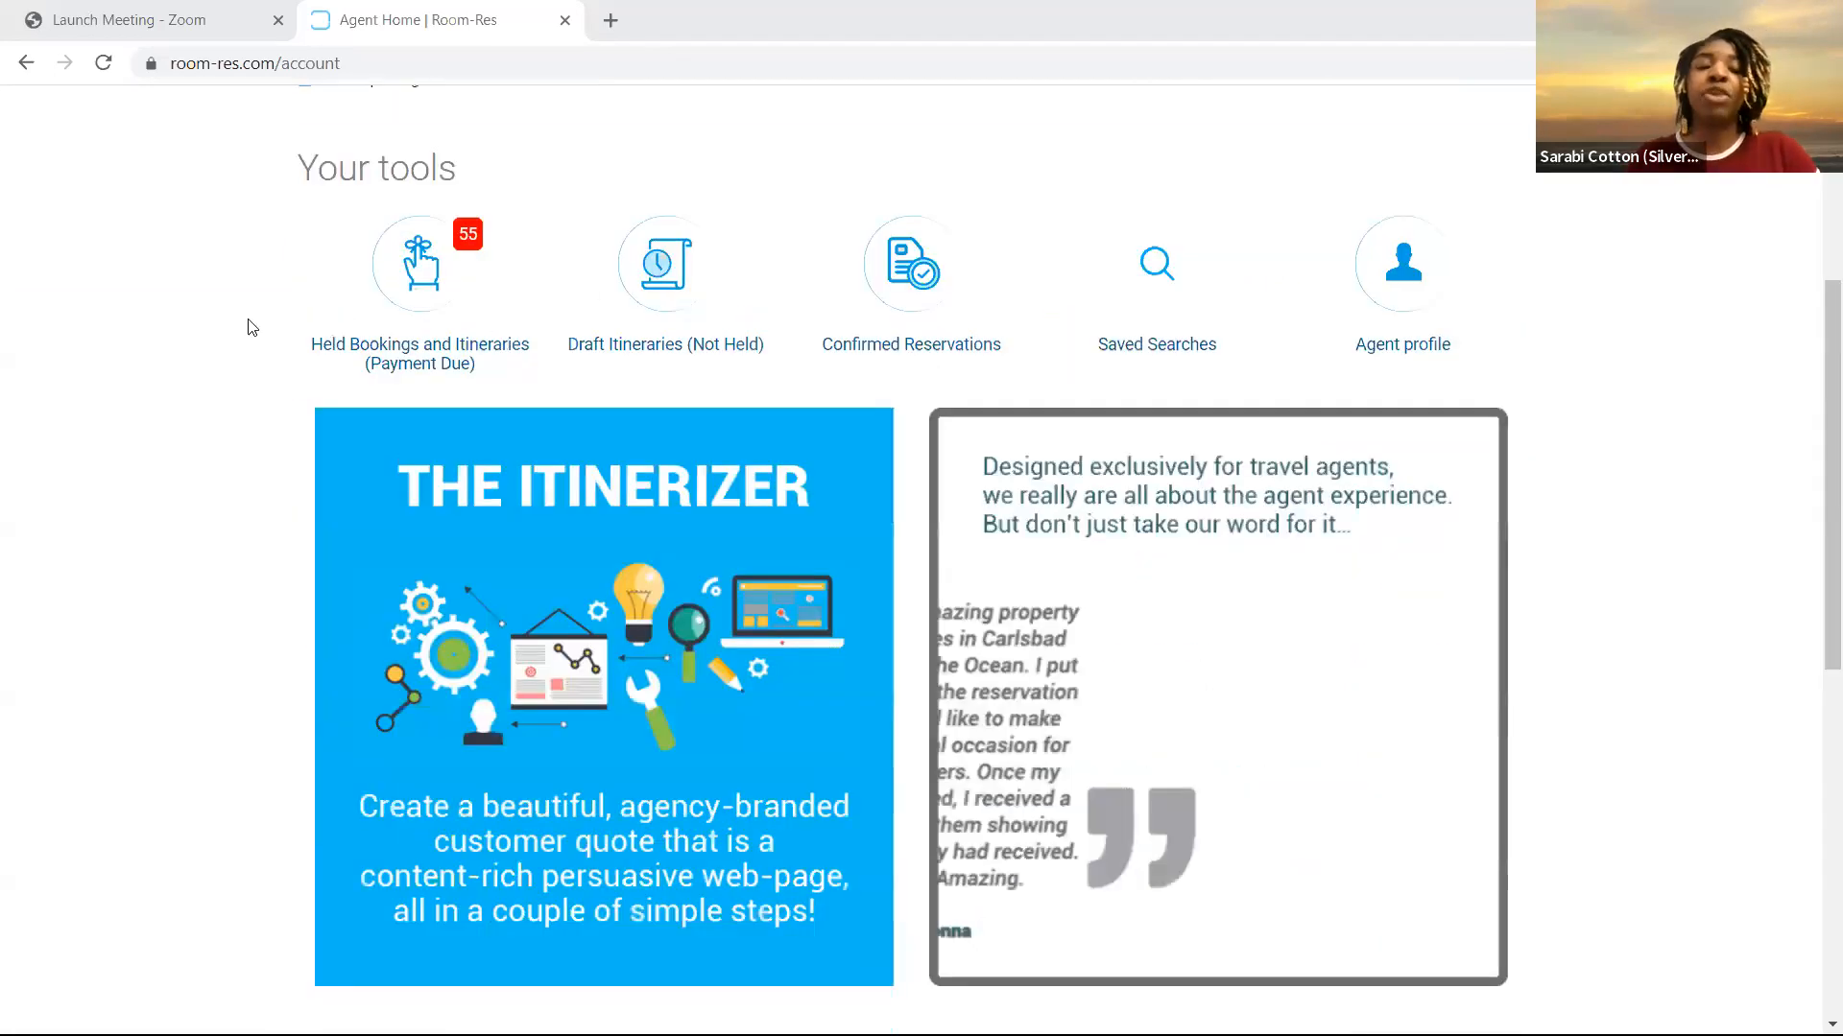
scroll(248, 326, up, 4)
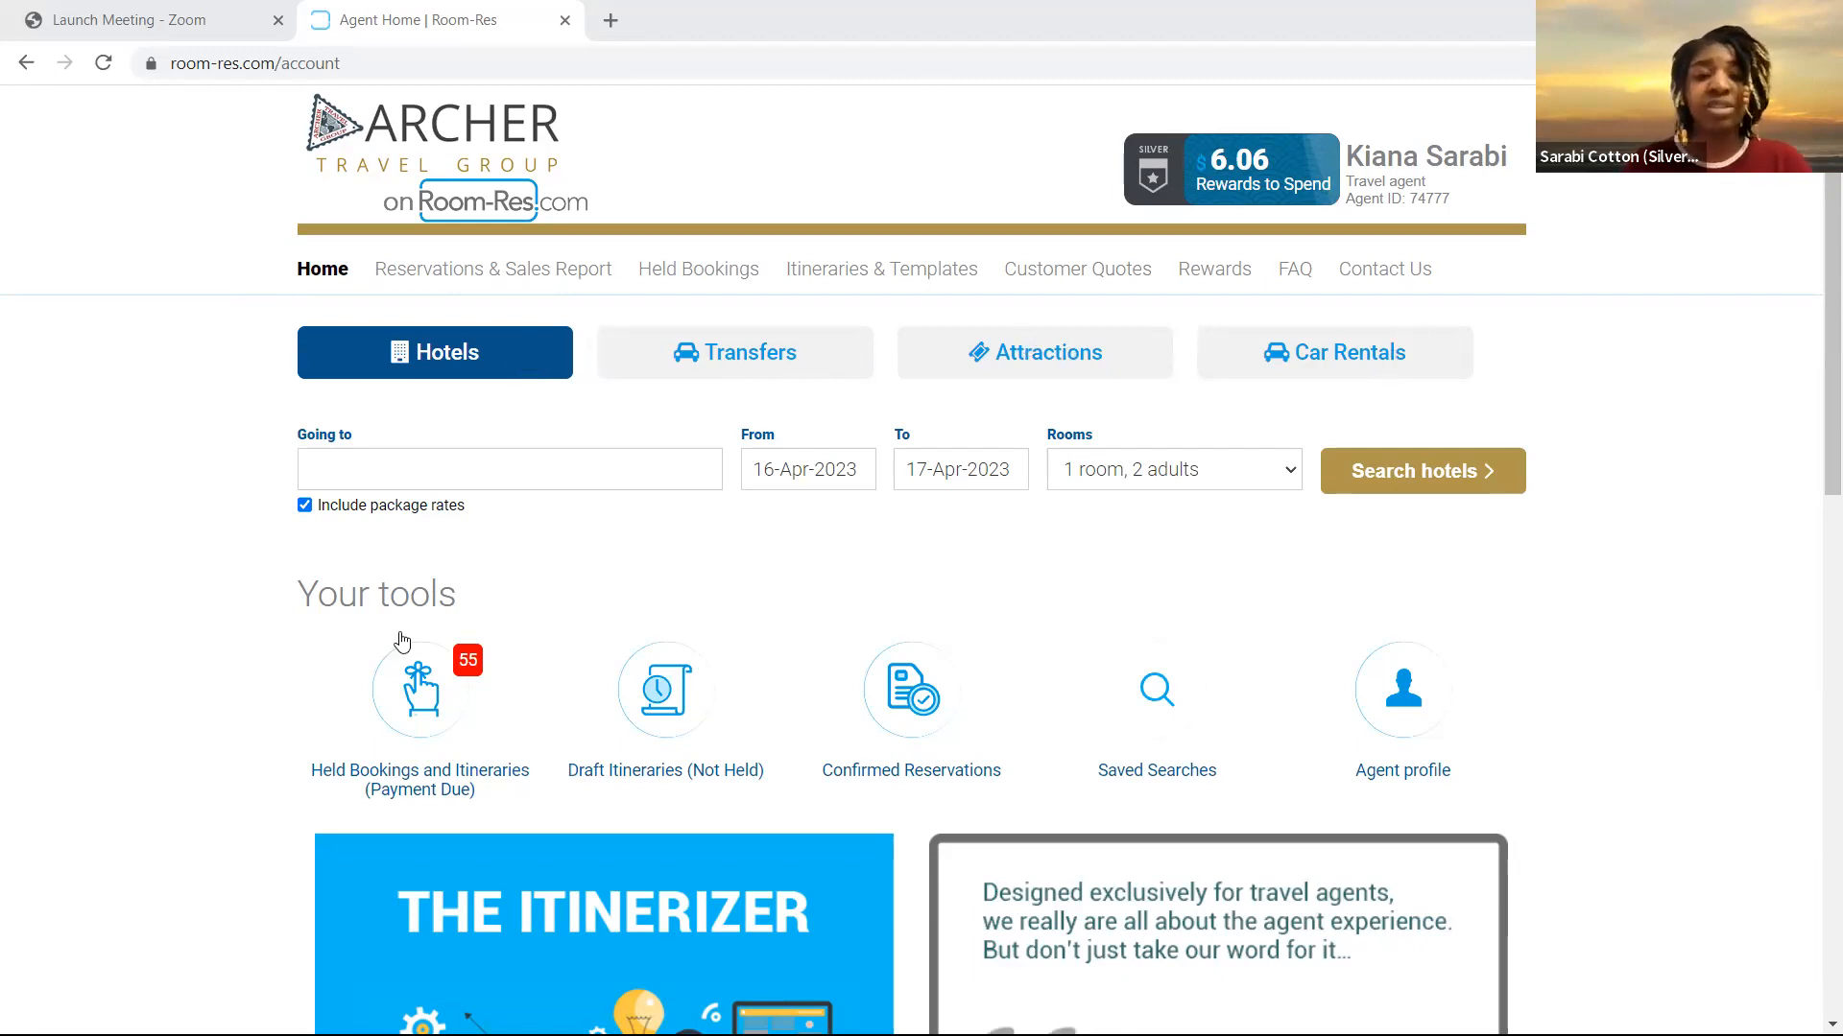
scroll(403, 624, down, 1)
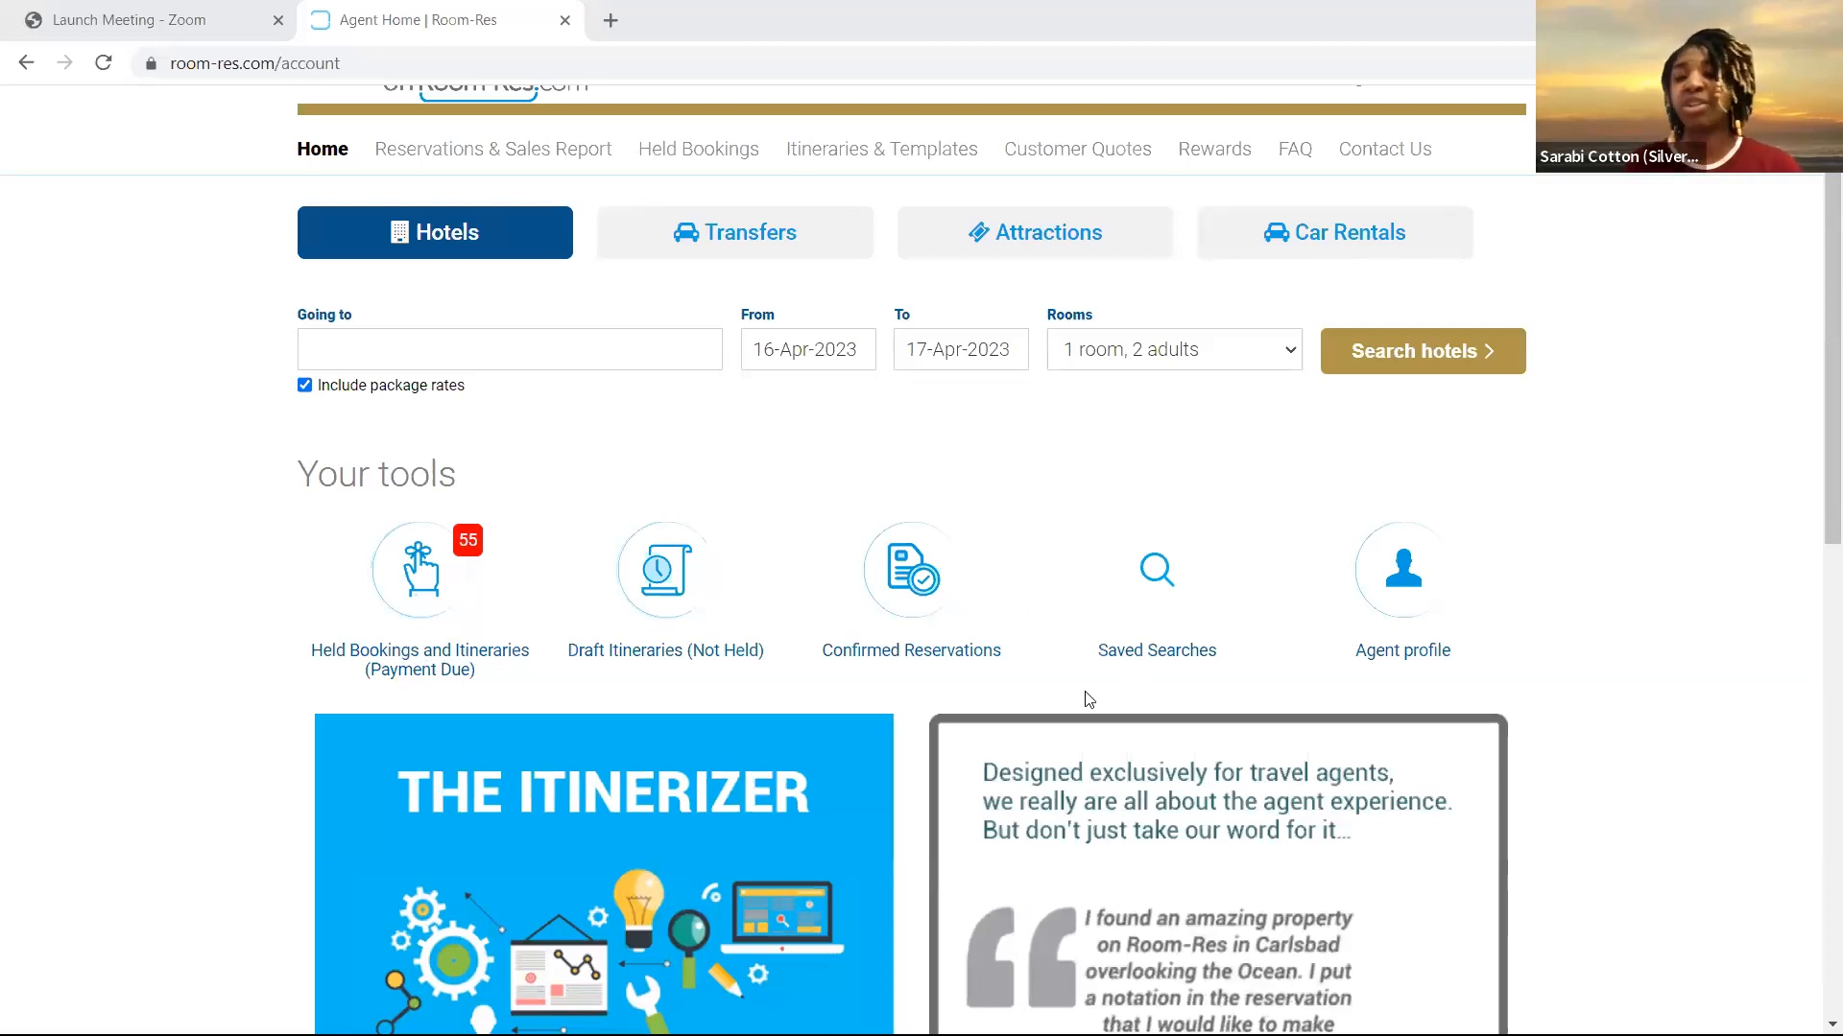
scroll(1363, 615, down, 1)
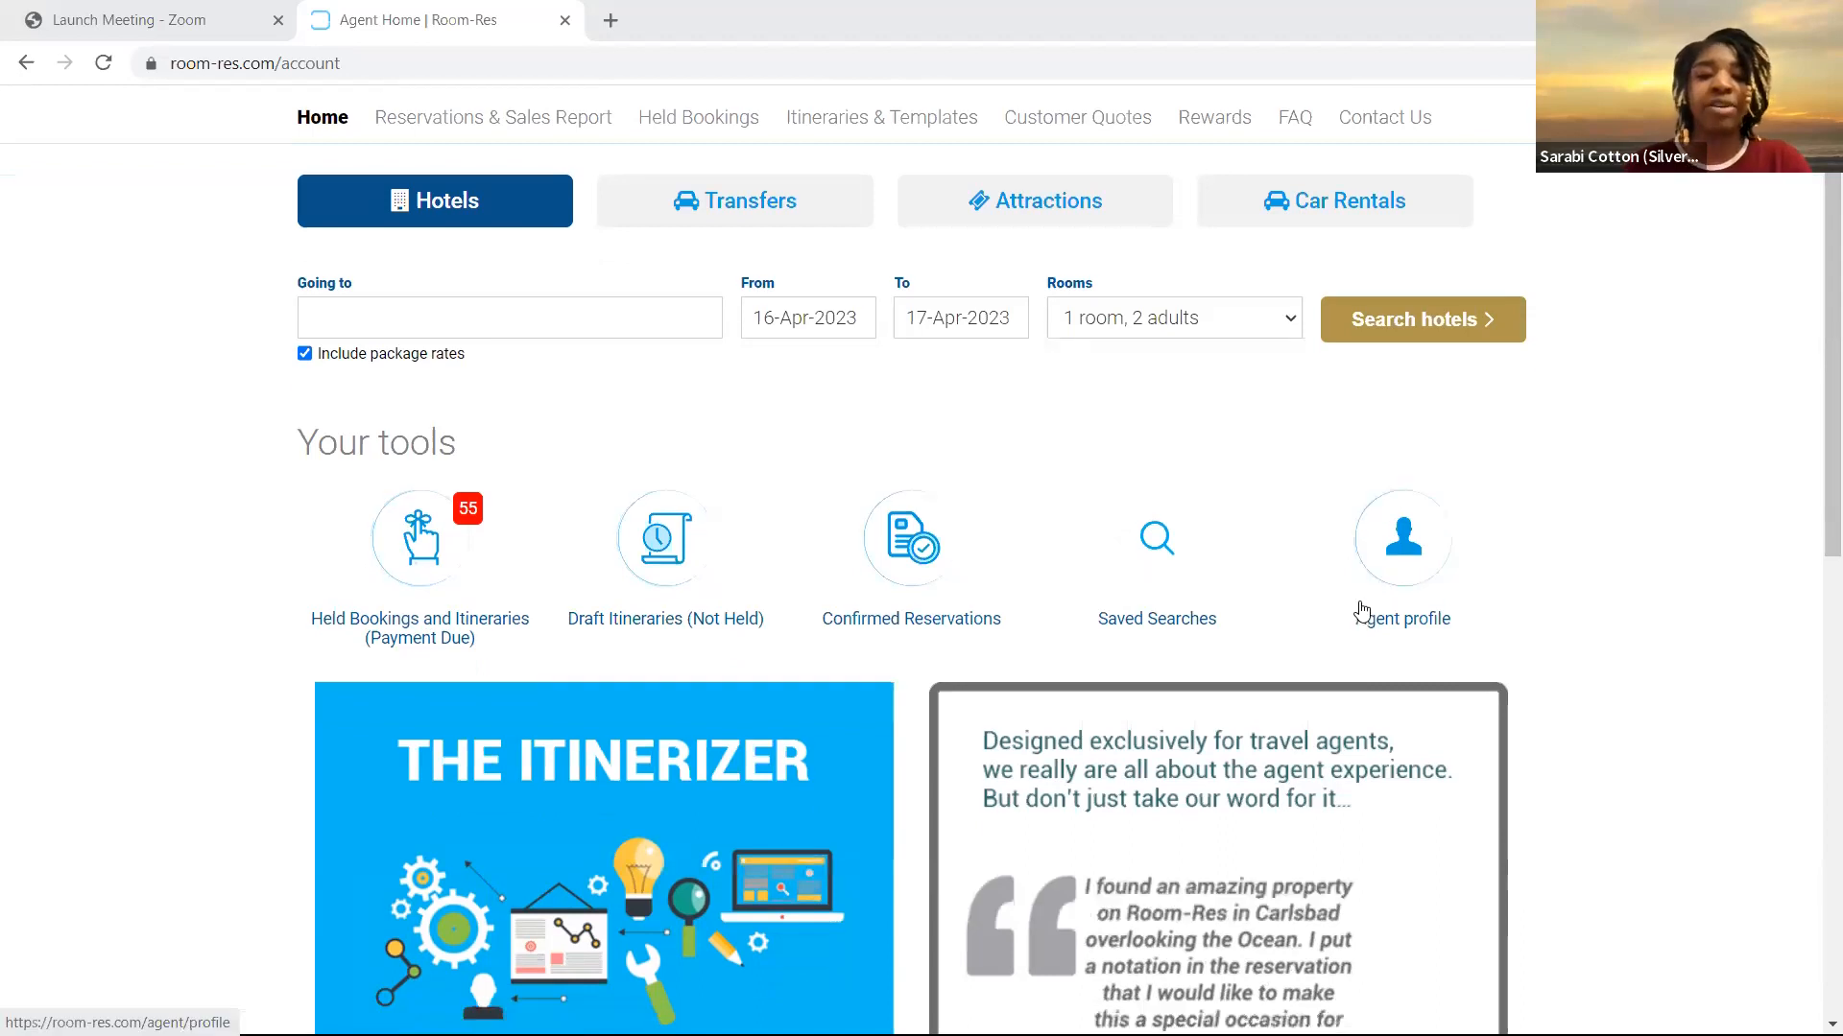
scroll(354, 460, down, 4)
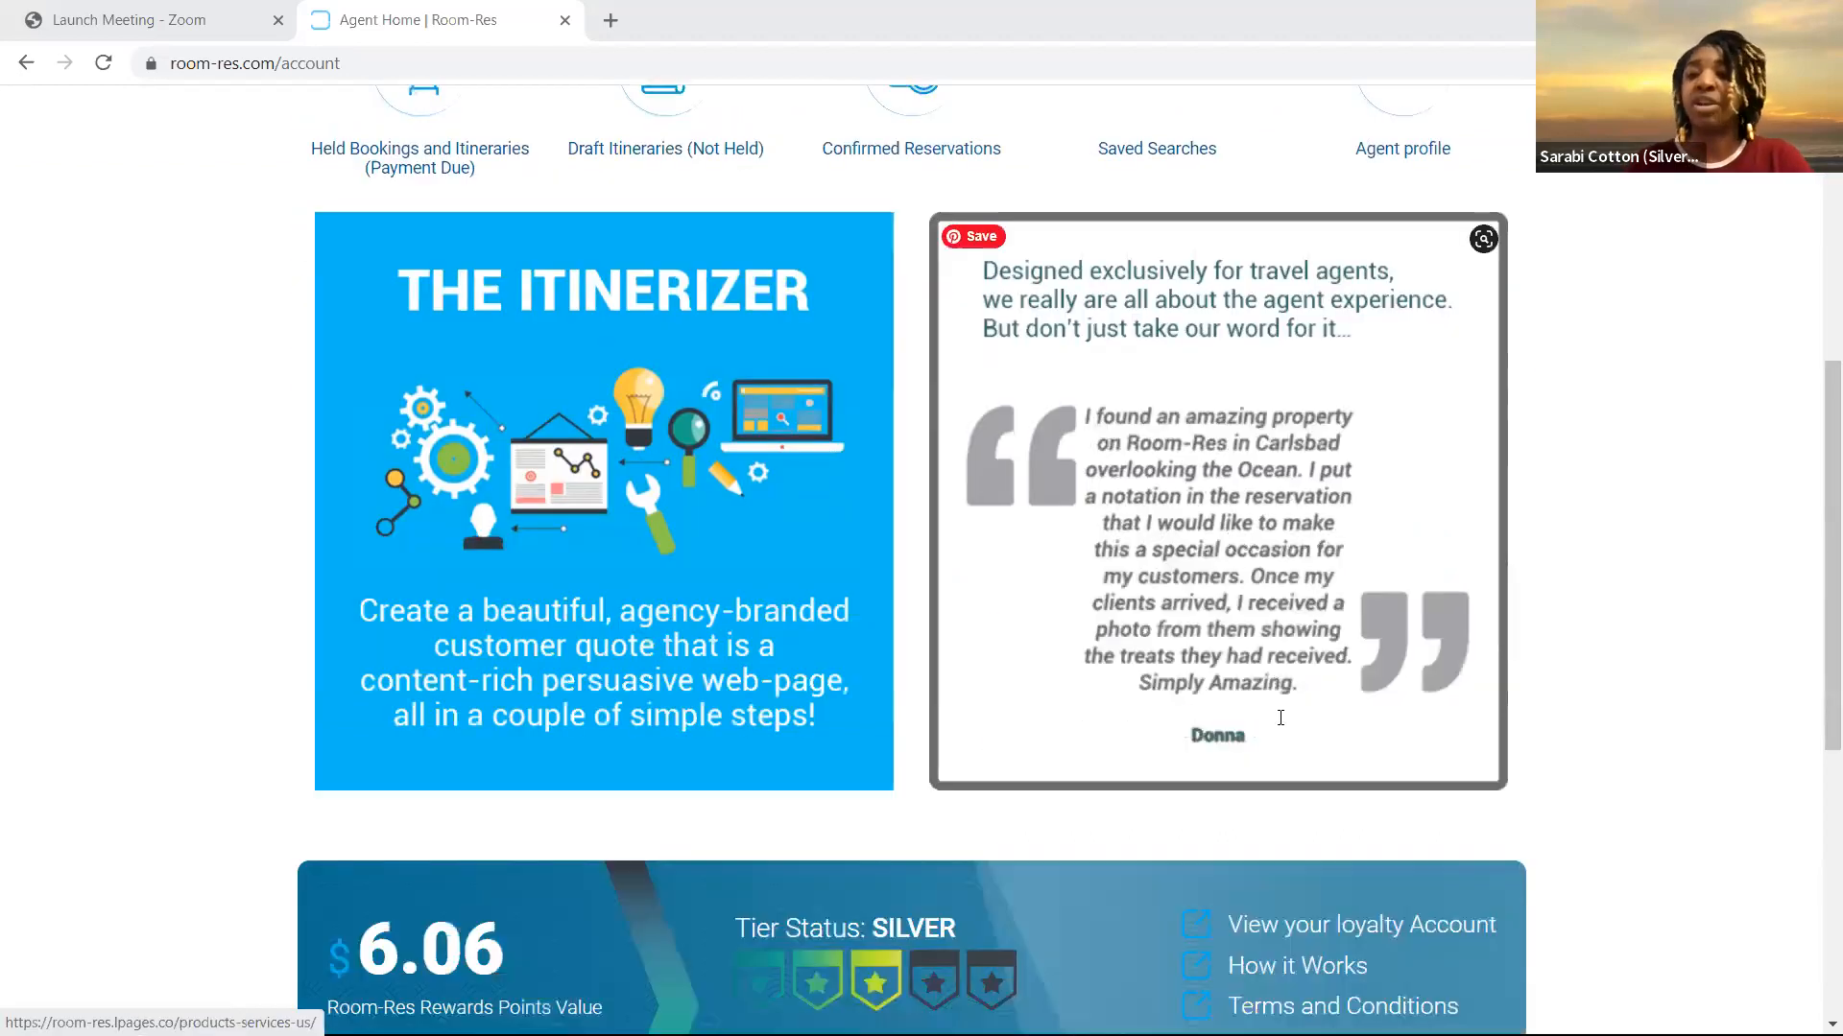
scroll(1279, 720, down, 5)
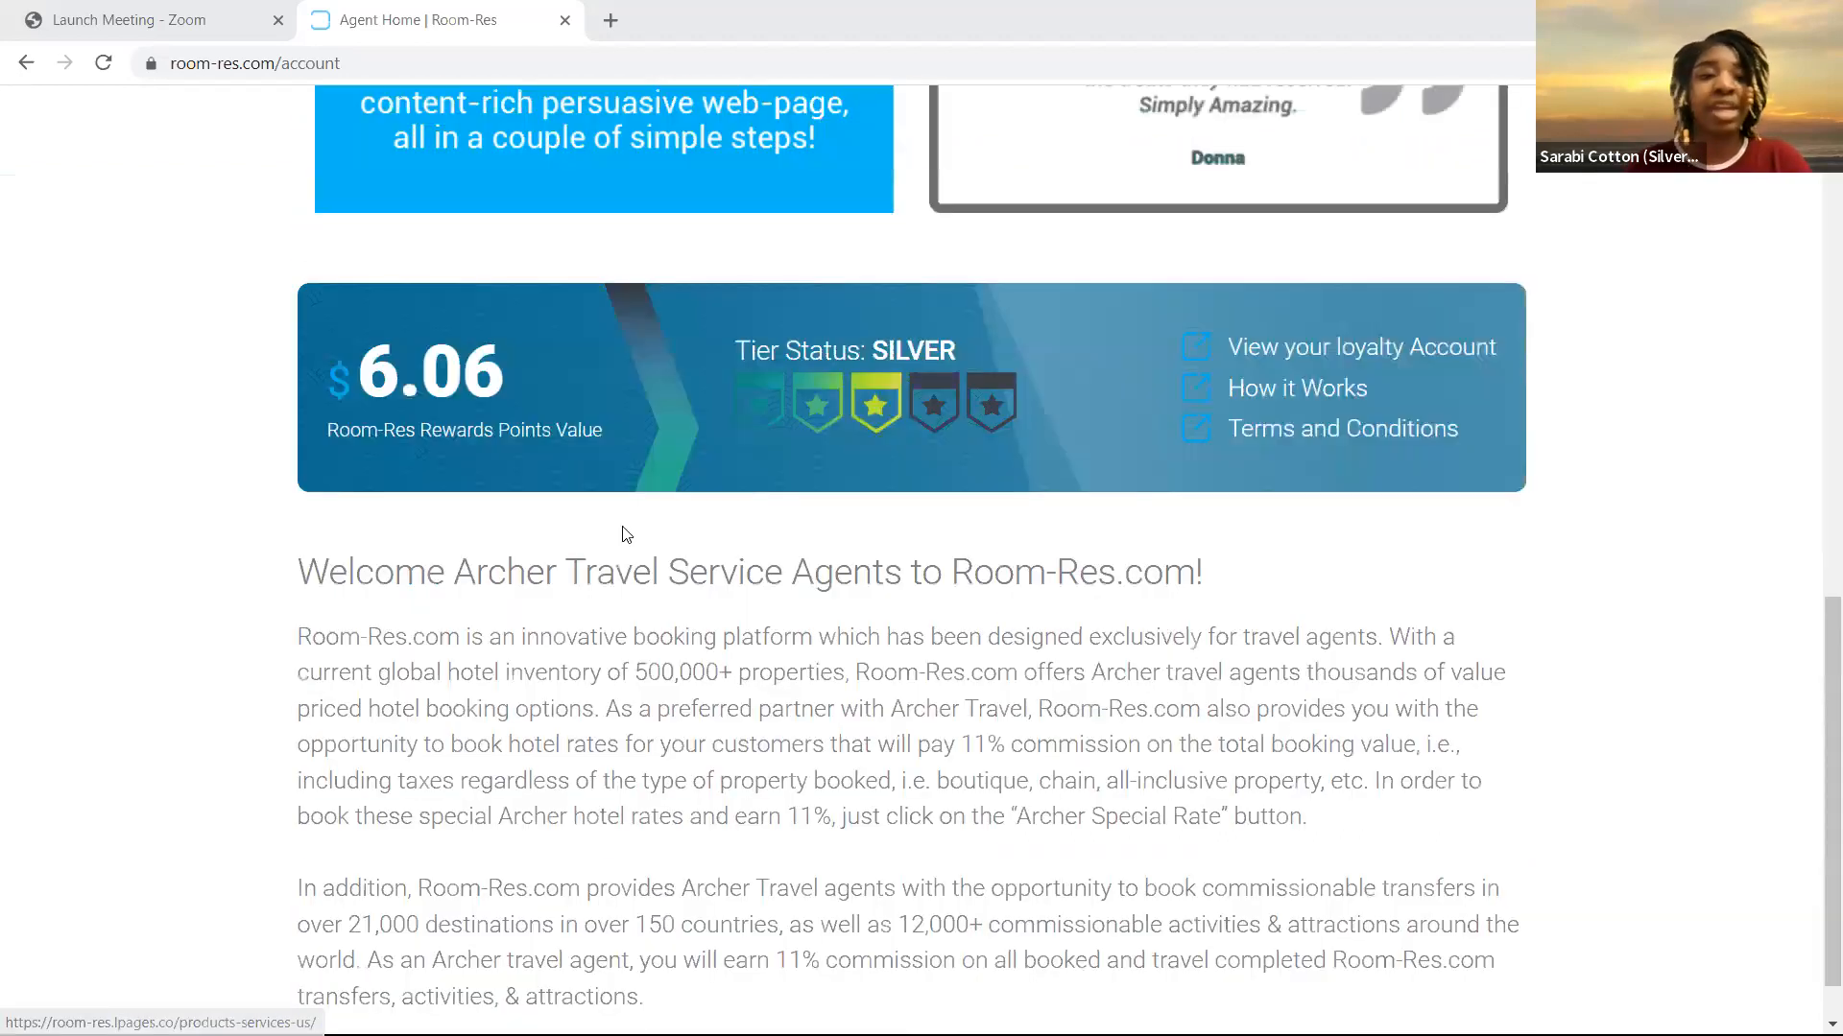
scroll(442, 274, up, 10)
click(435, 282)
click(318, 278)
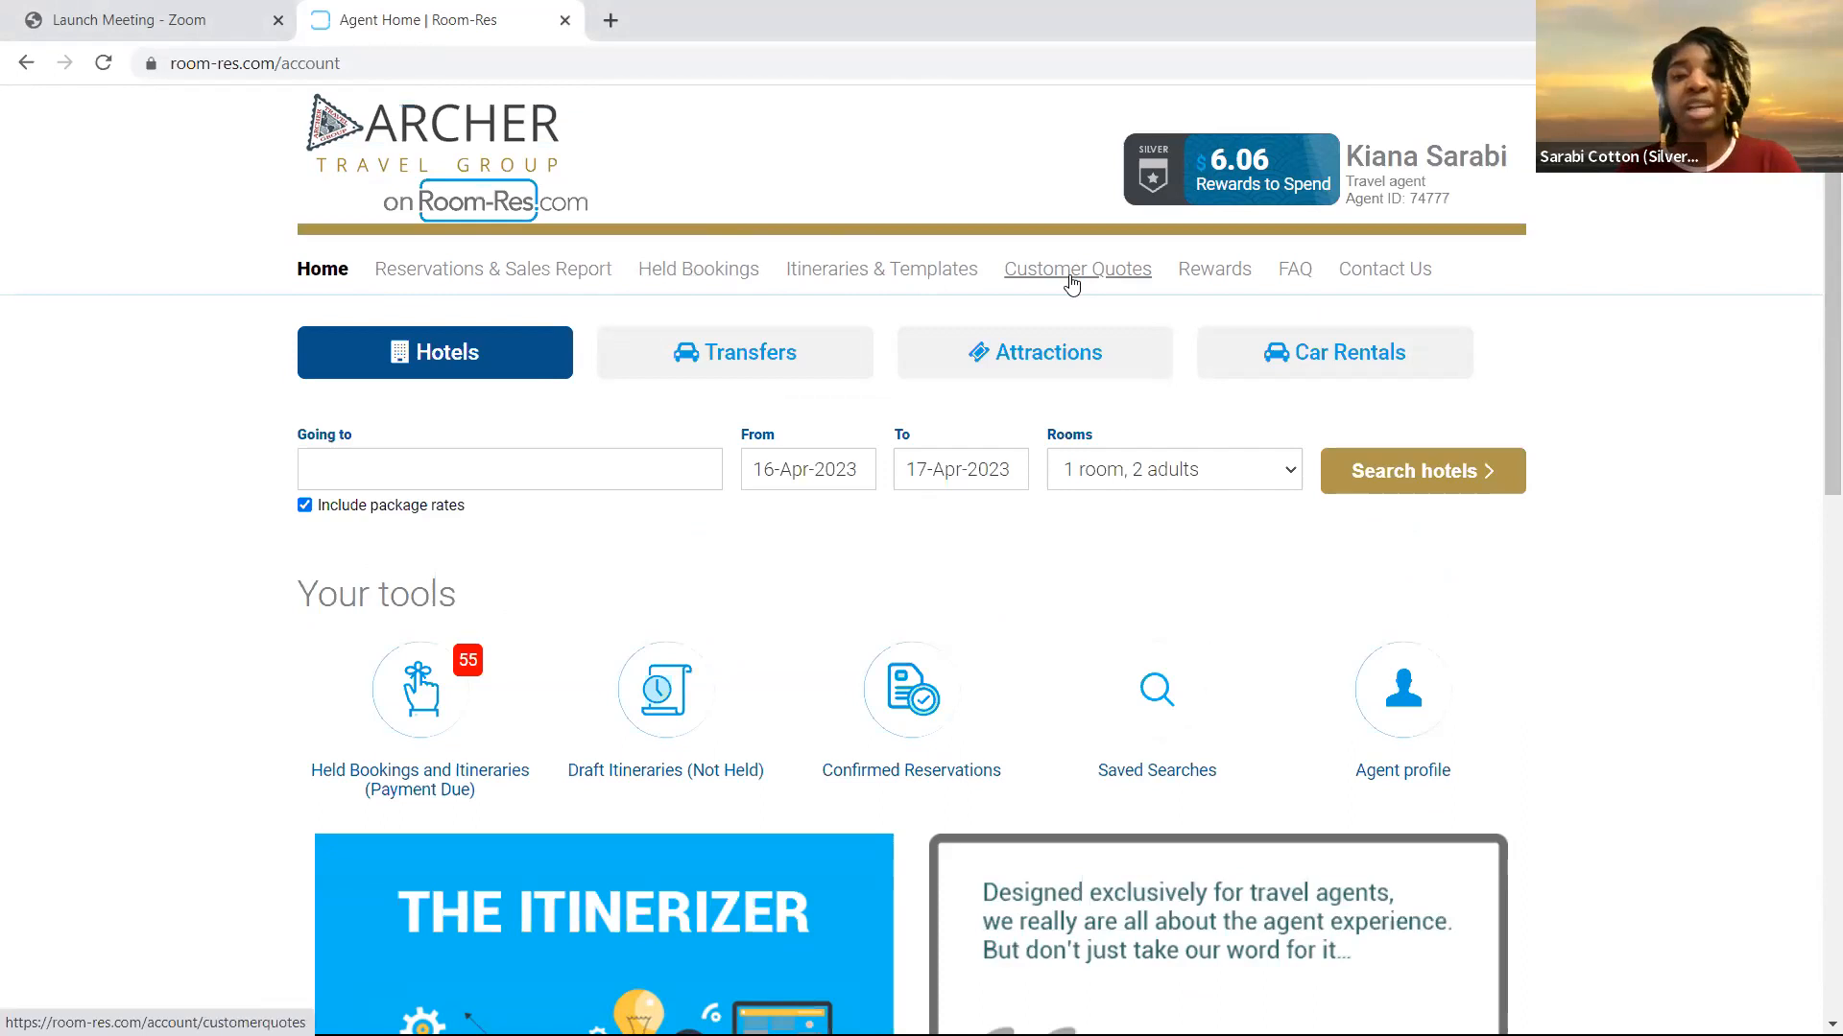
click(1214, 281)
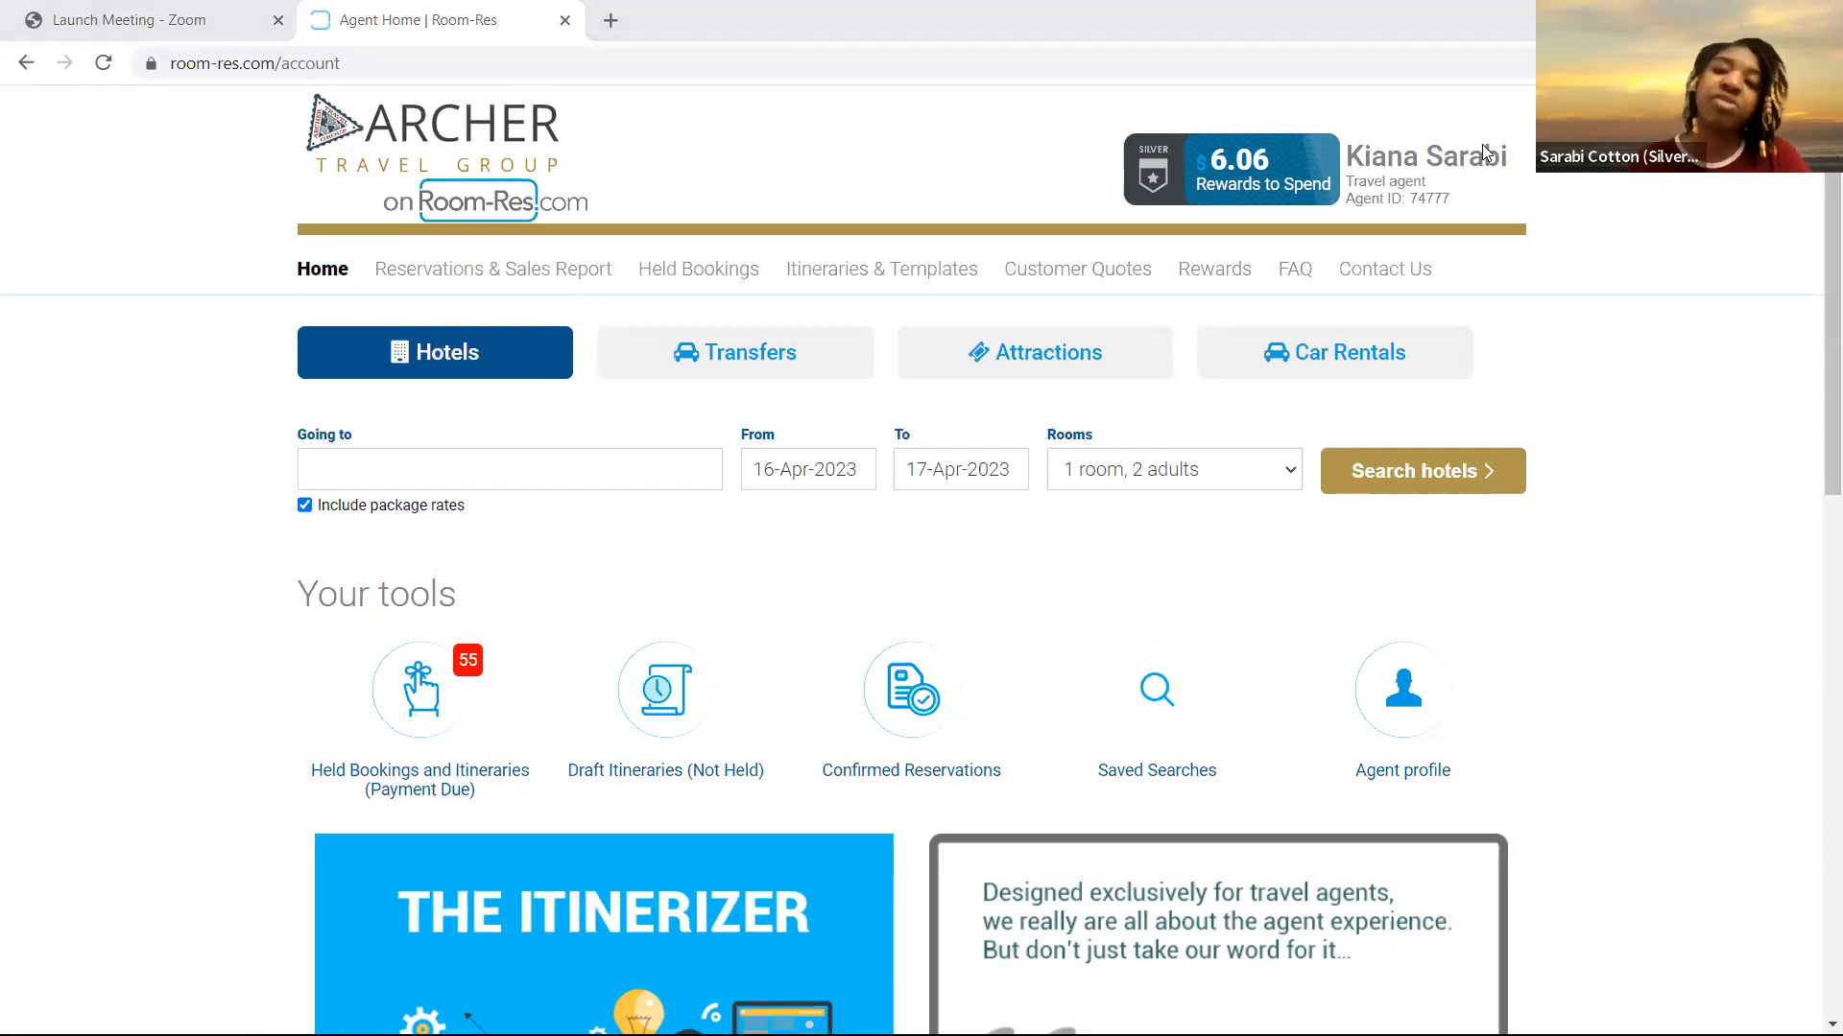
Set the hotel search destination to Savannah (SAV-Savannah - Hilton Head Intl.), GA, United States of America
click(428, 473)
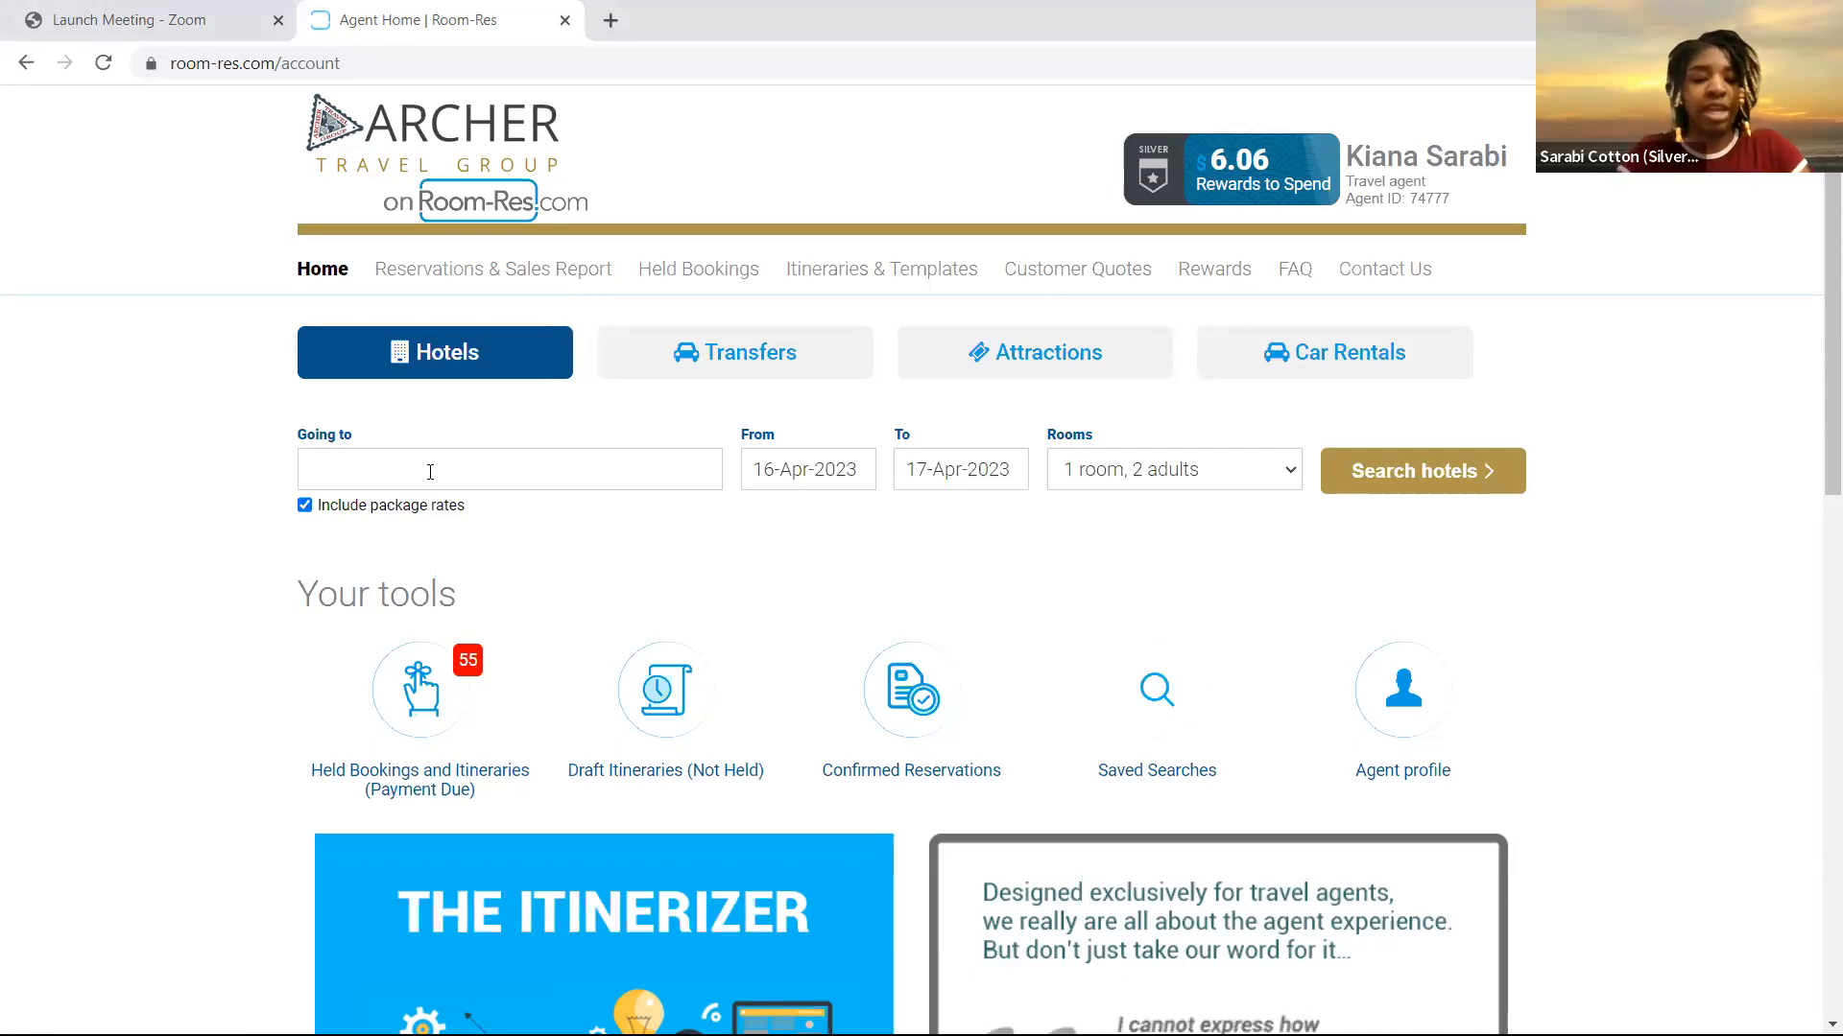
text(Savannah)
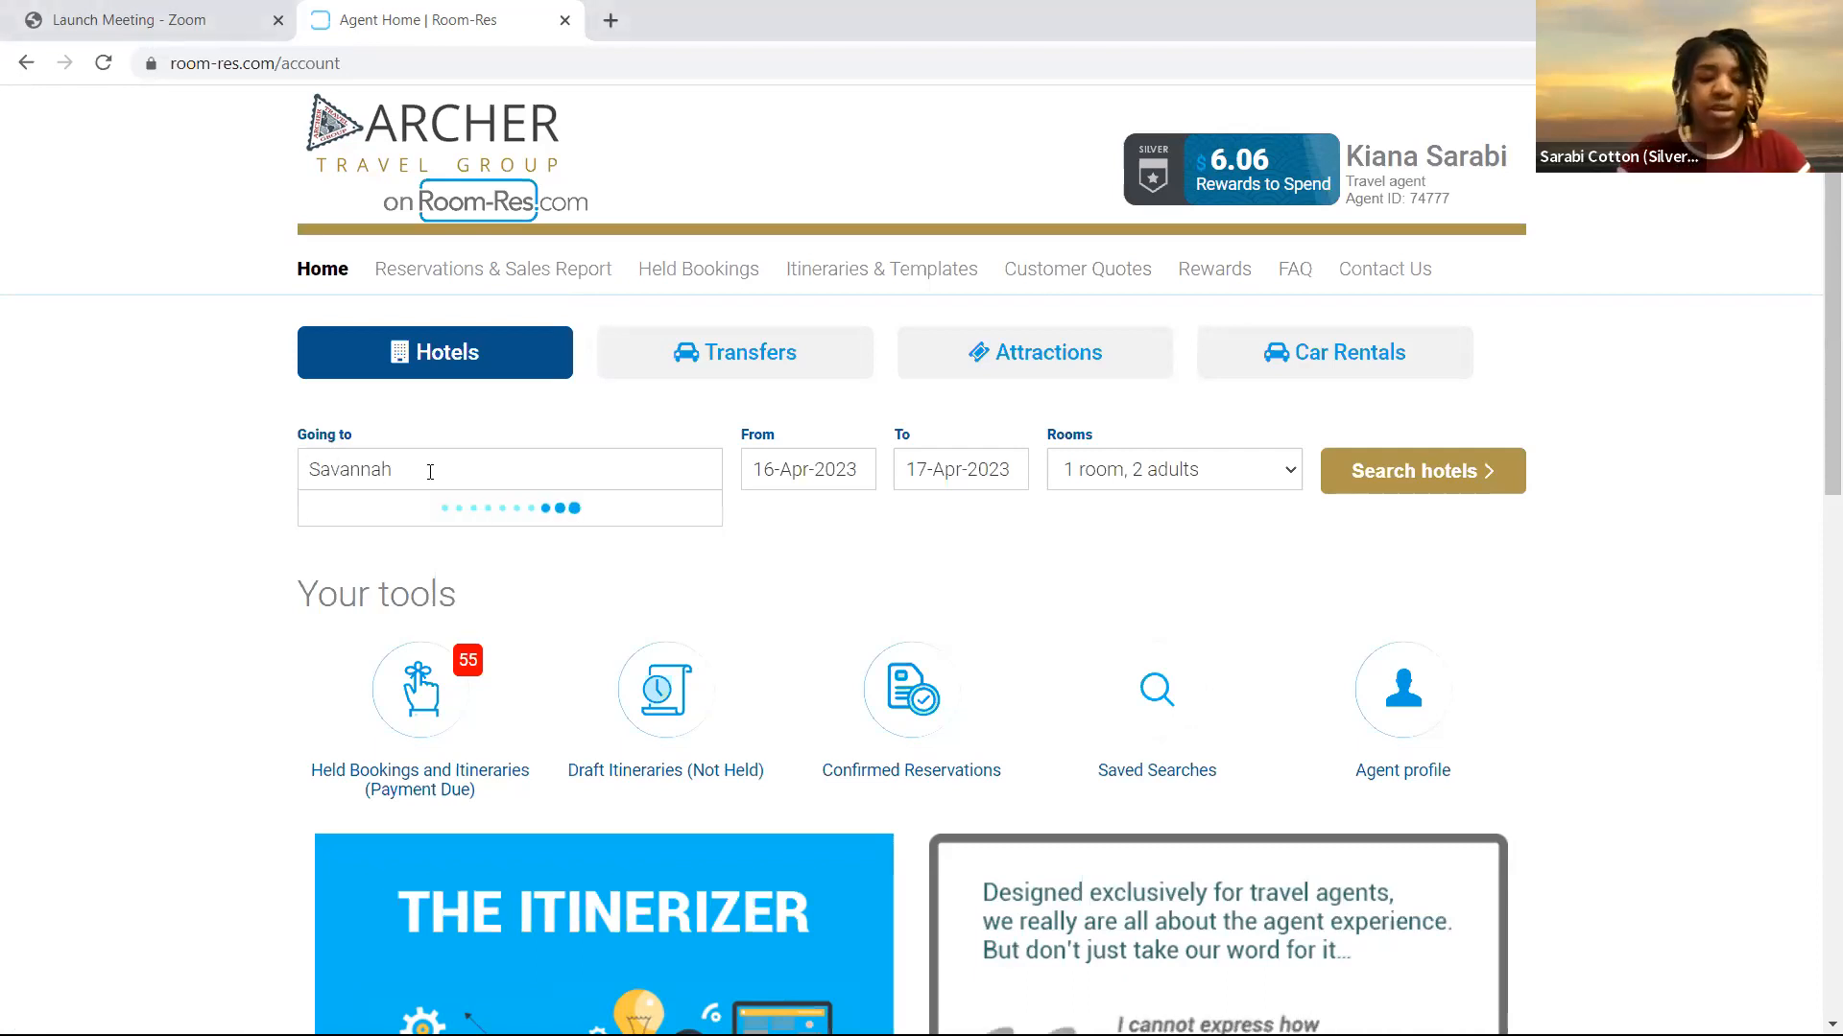
text(. G)
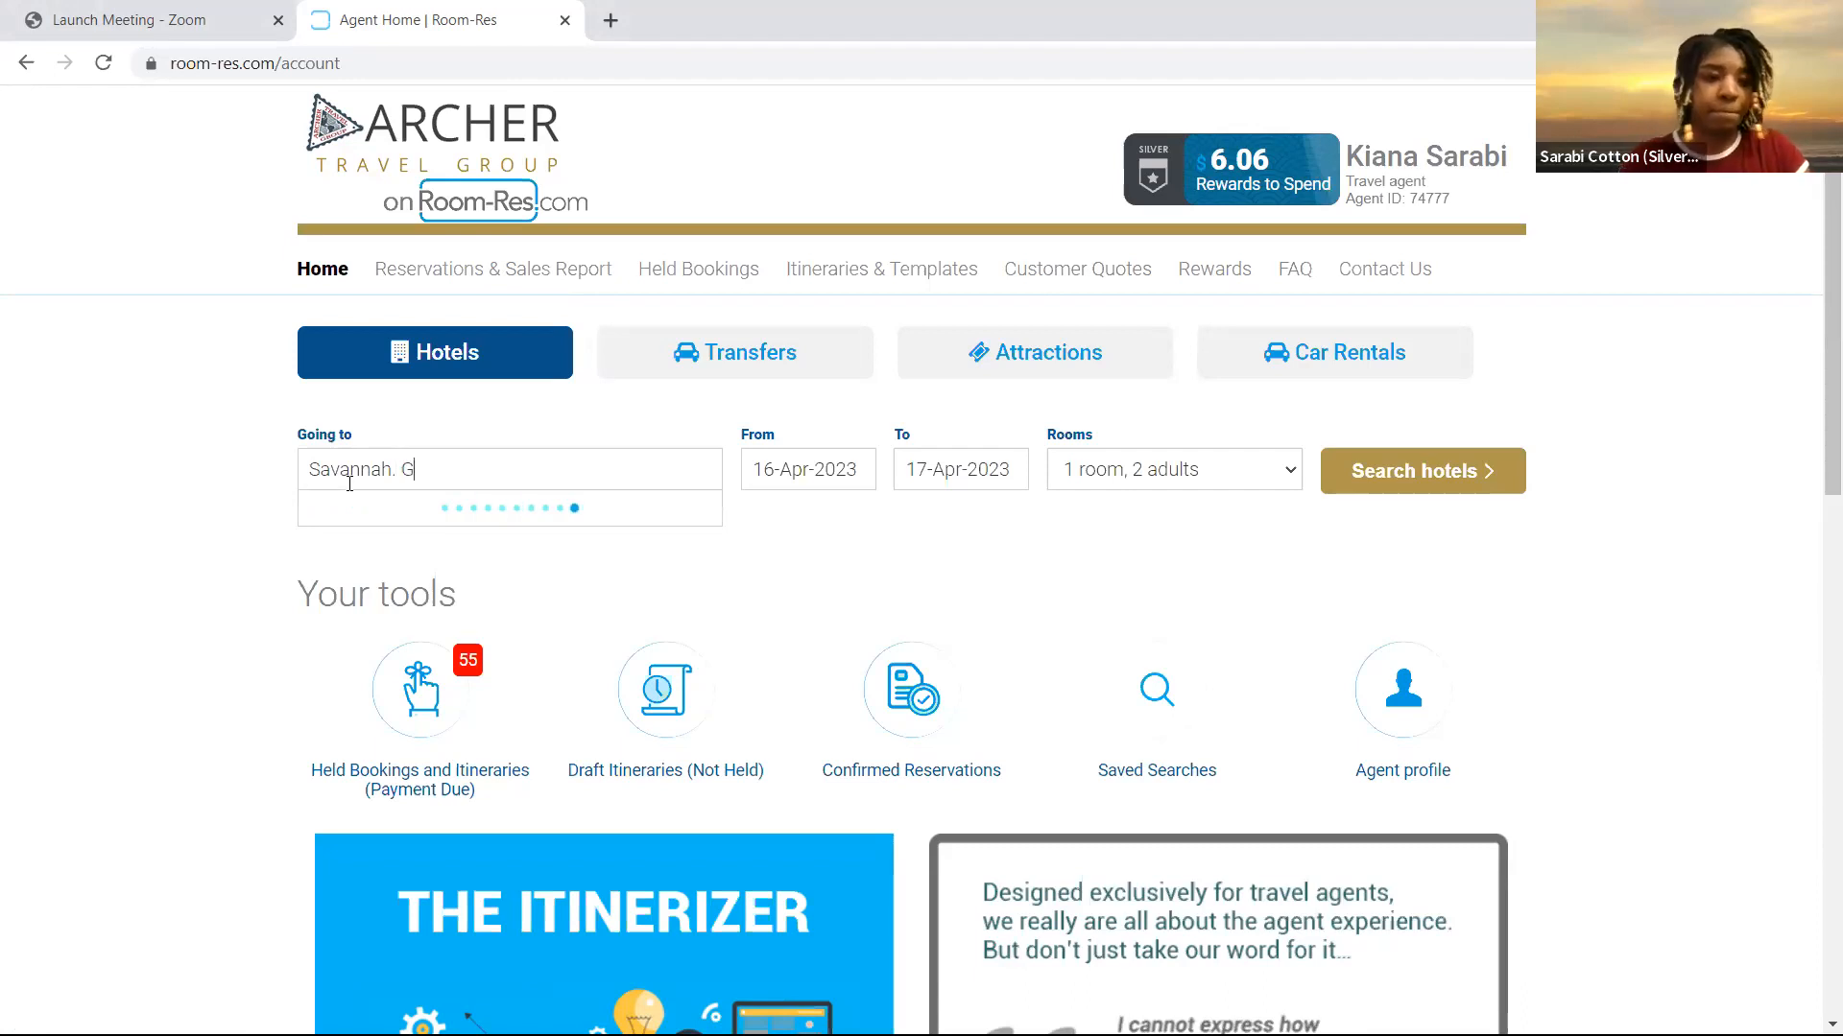
text(A)
scroll(473, 633, down, 3)
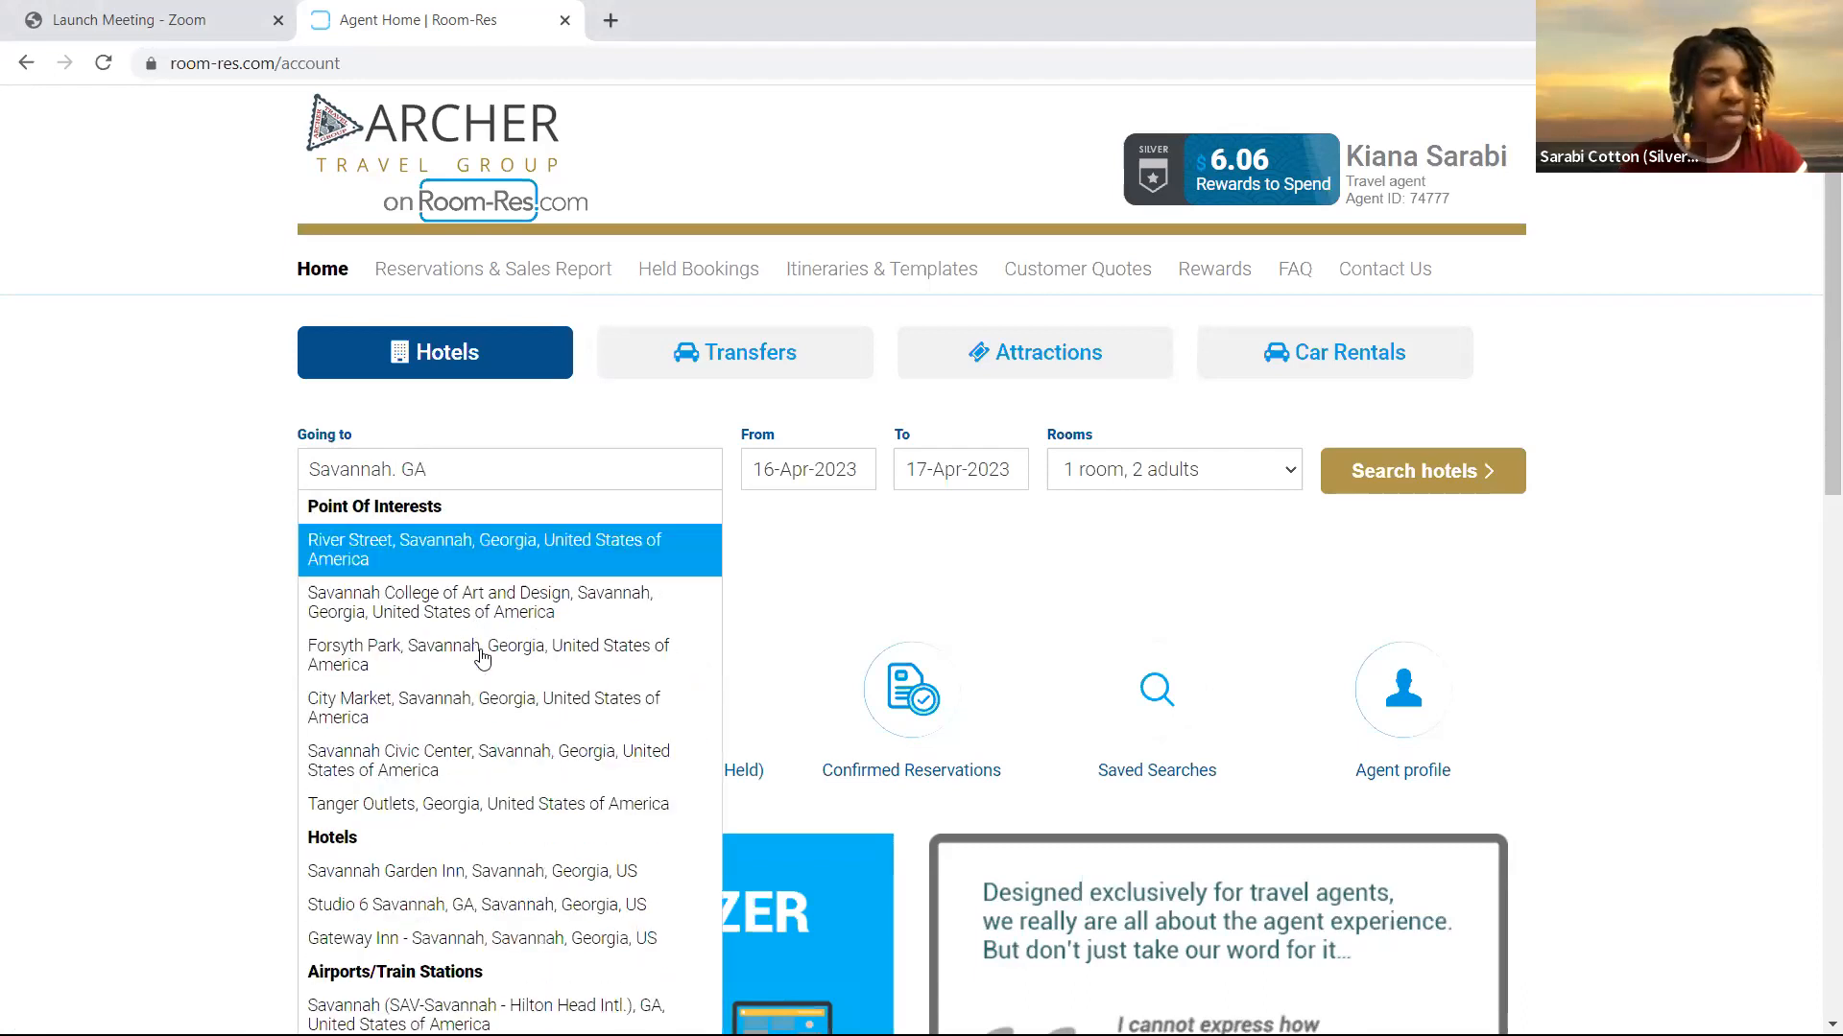
scroll(471, 892, down, 2)
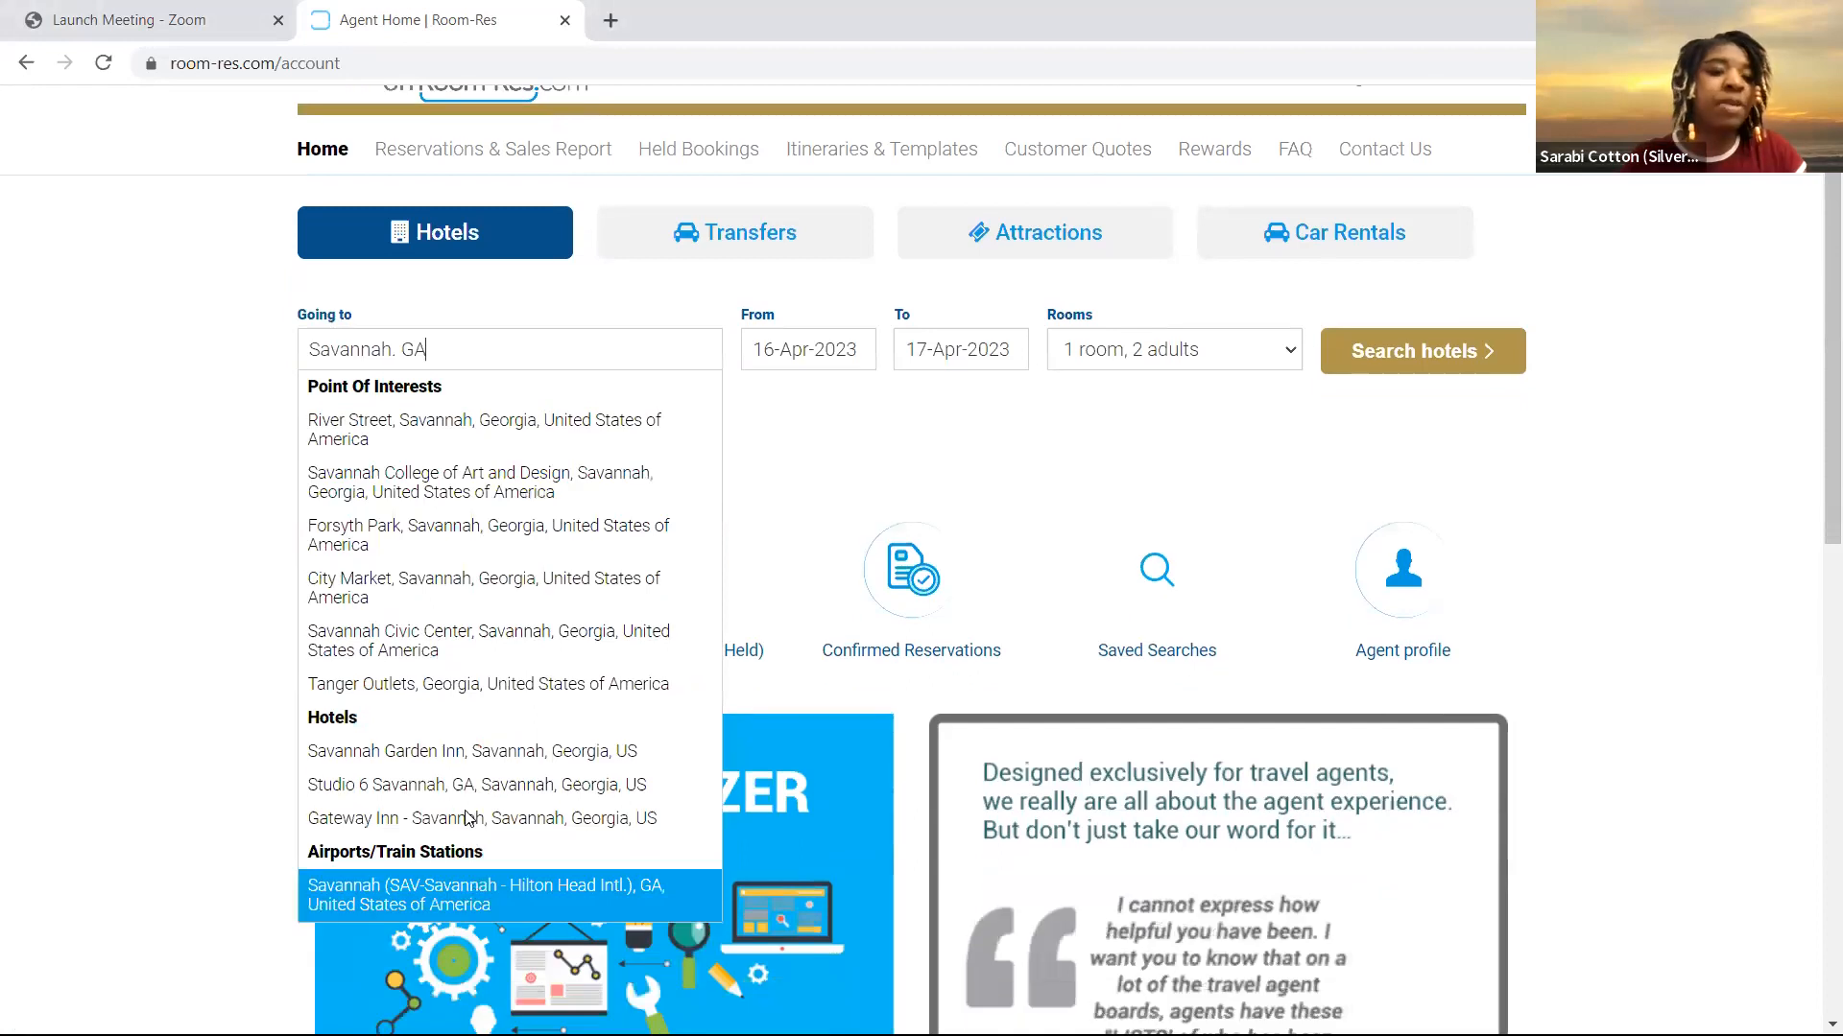
key(Return)
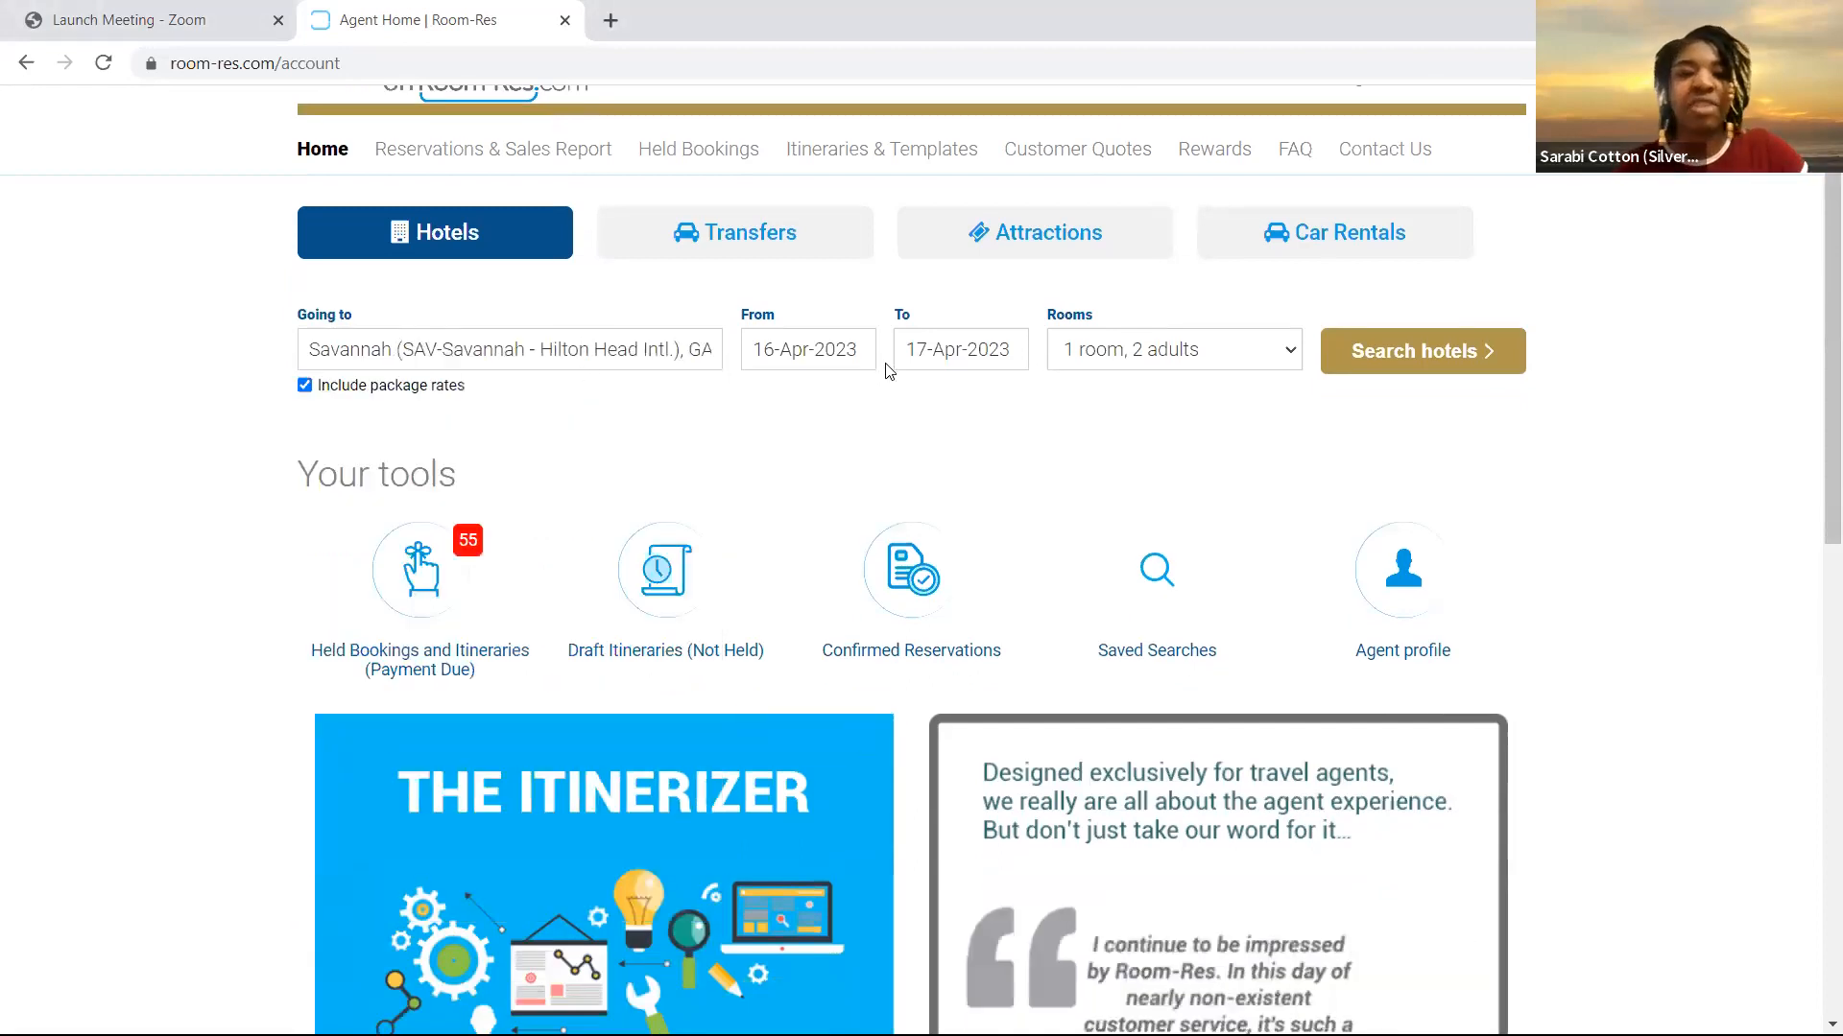
Set the stay from 24-Aug-2023 to 29-Aug-2023 for 1 room, 2 adults, and run the hotel search
click(831, 351)
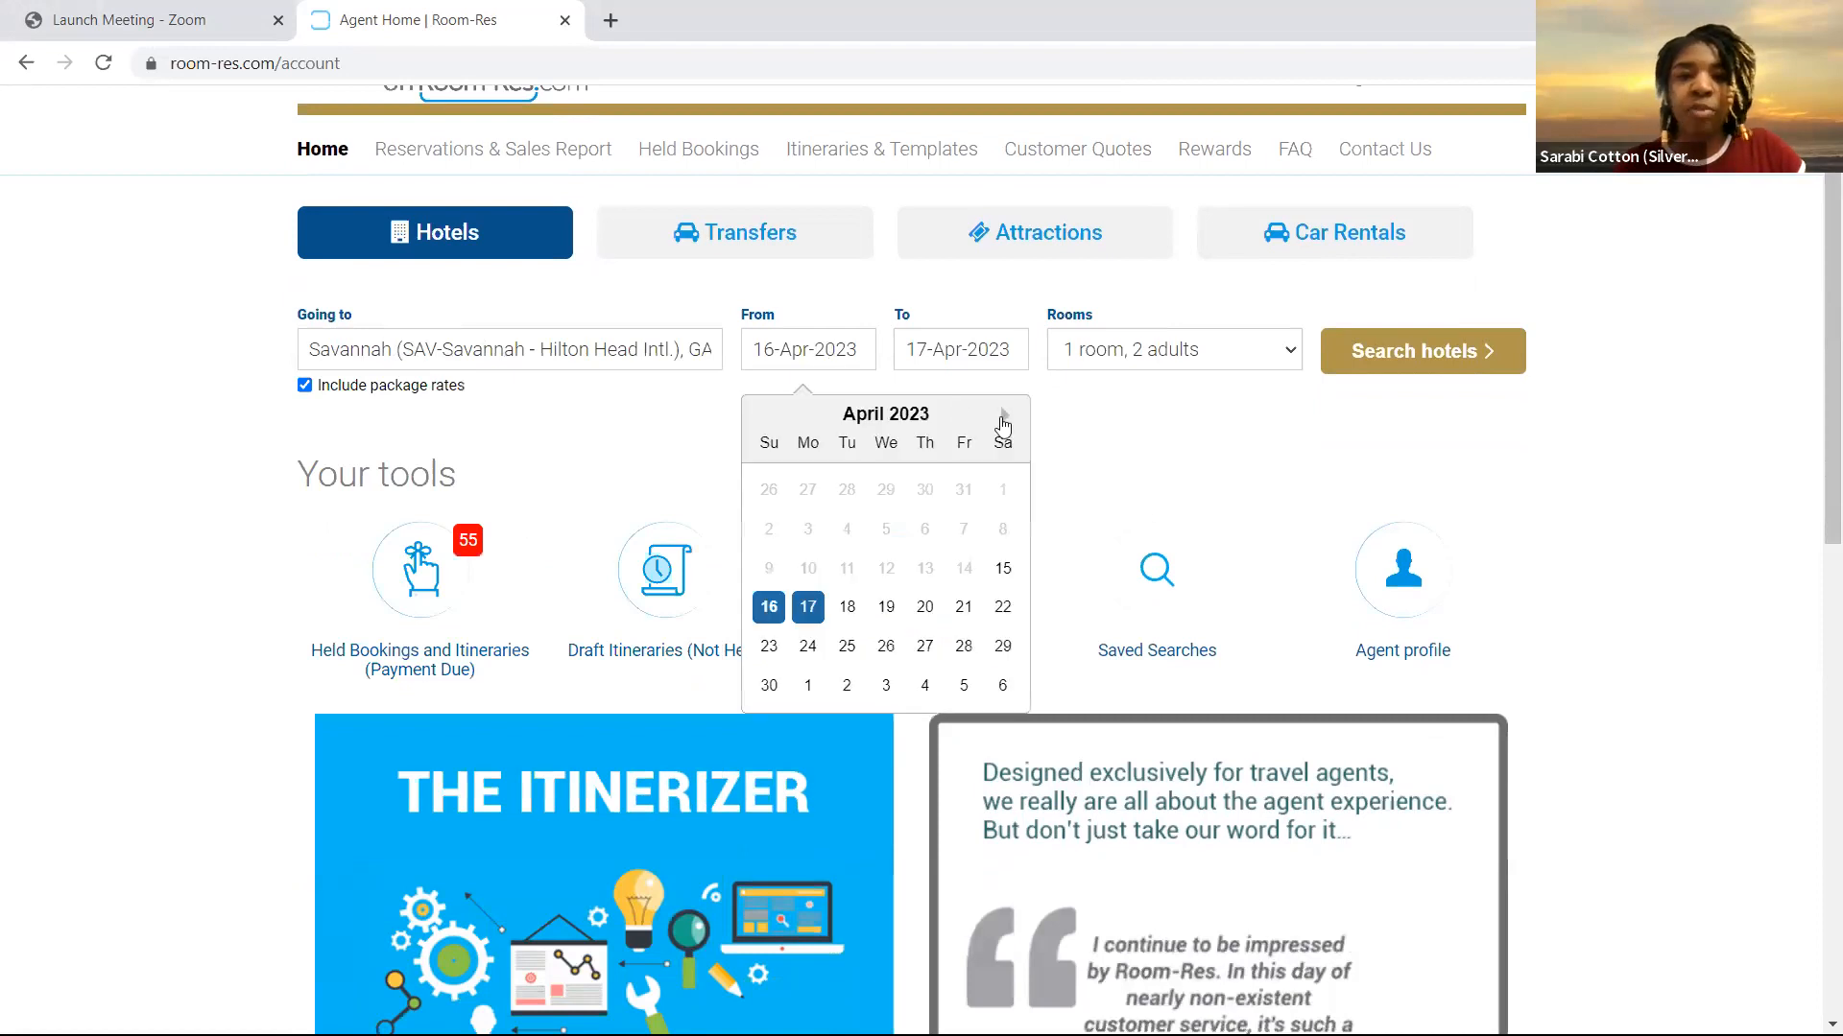
click(1004, 419)
click(1005, 419)
scroll(926, 609, down, 2)
click(925, 608)
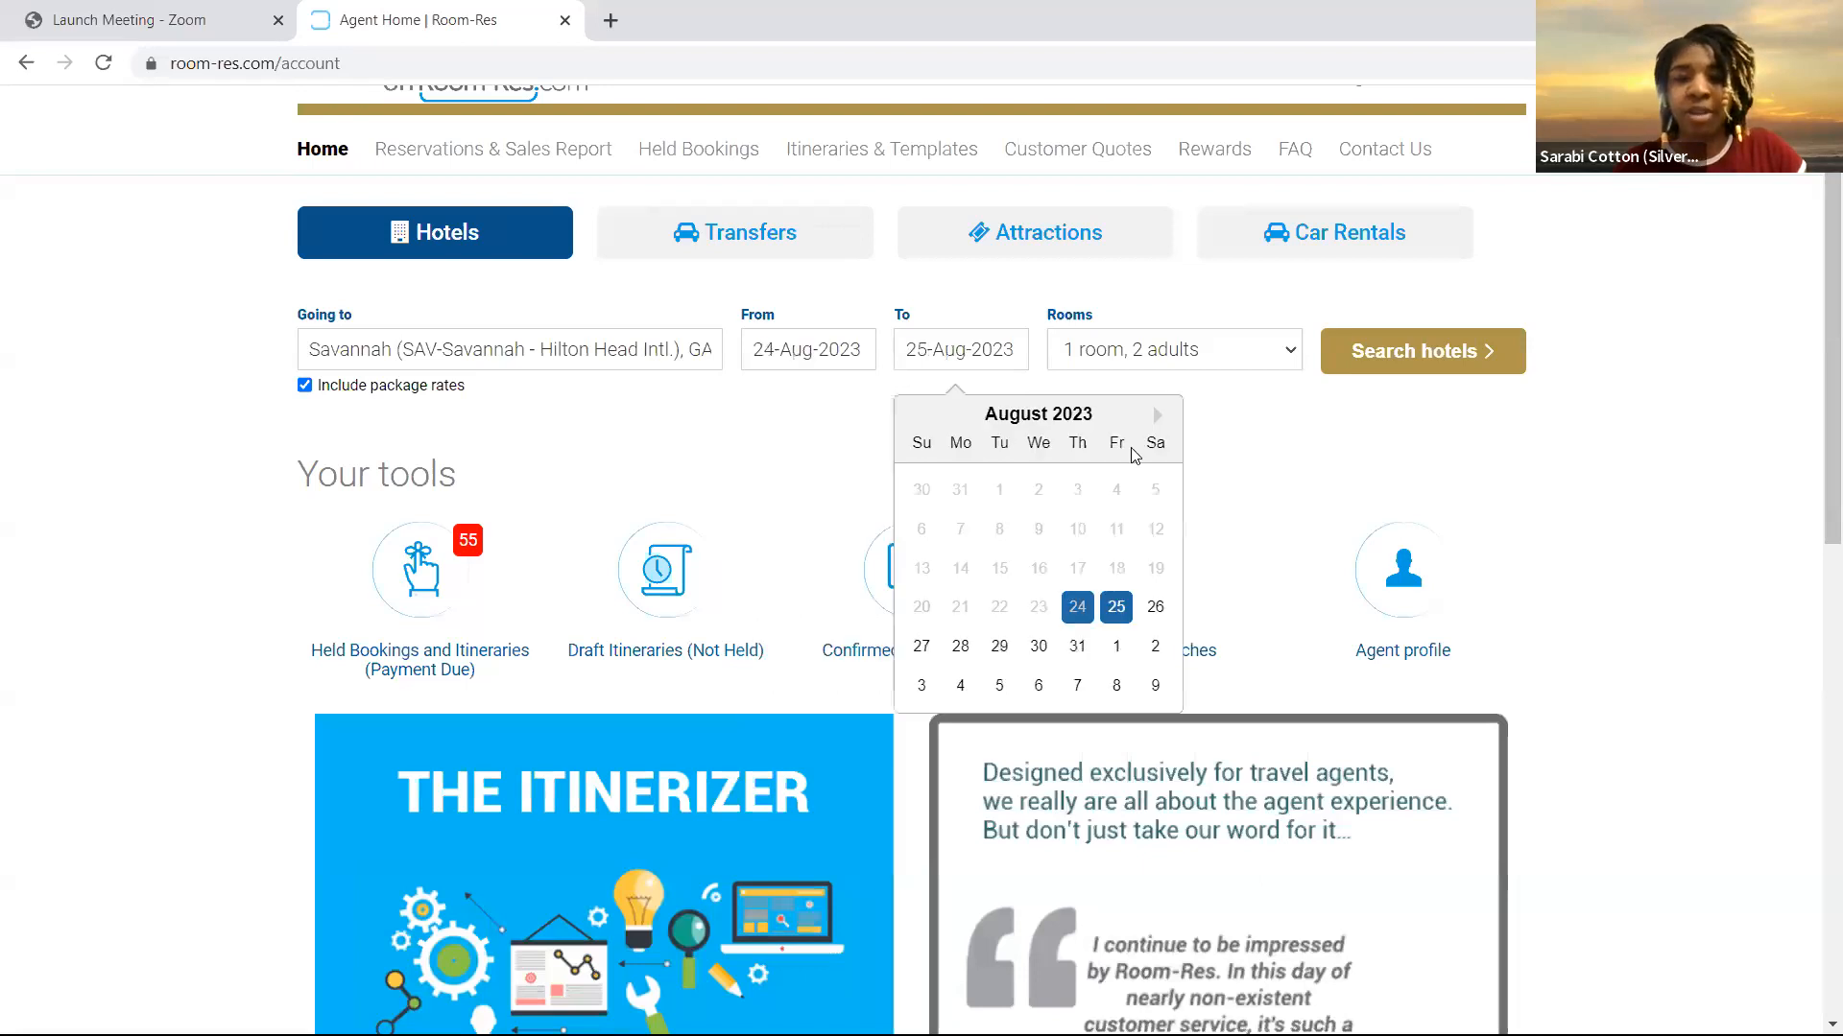
click(999, 652)
click(1200, 351)
click(1388, 373)
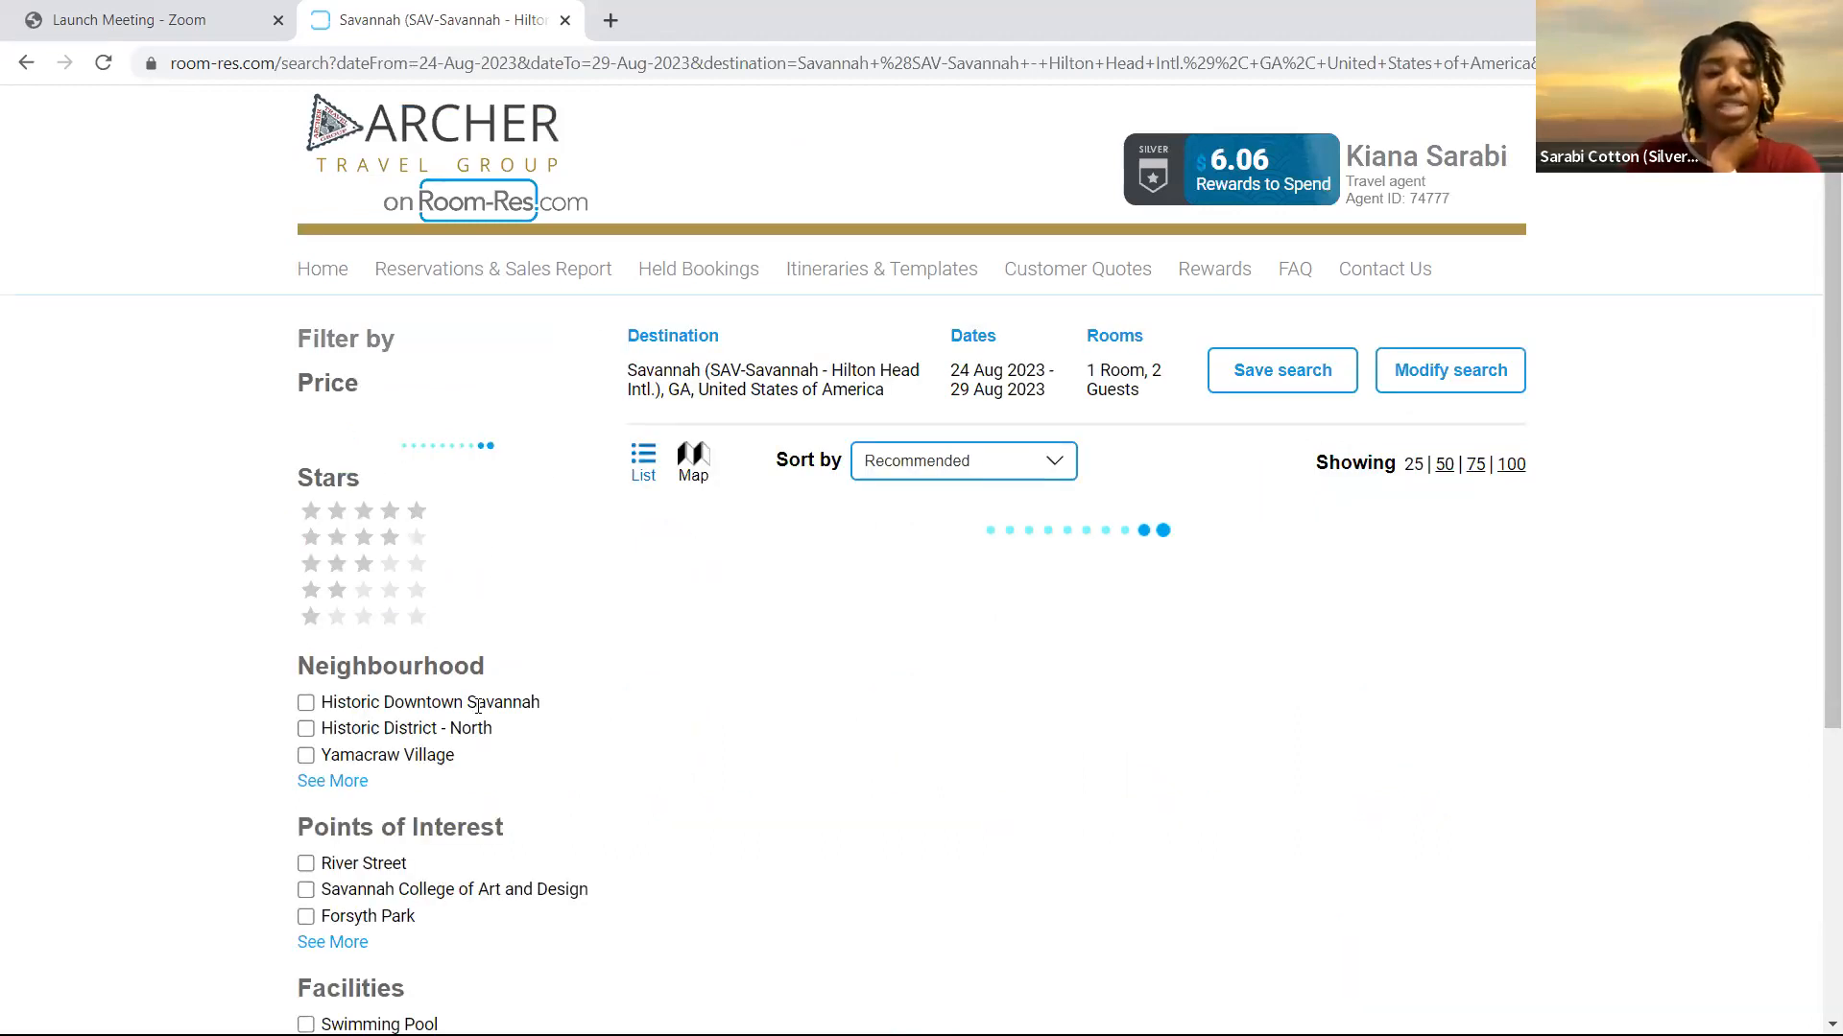
Review the Savannah hotel results and the available filter options, and view the results on the map
scroll(429, 672, down, 1)
scroll(429, 672, down, 2)
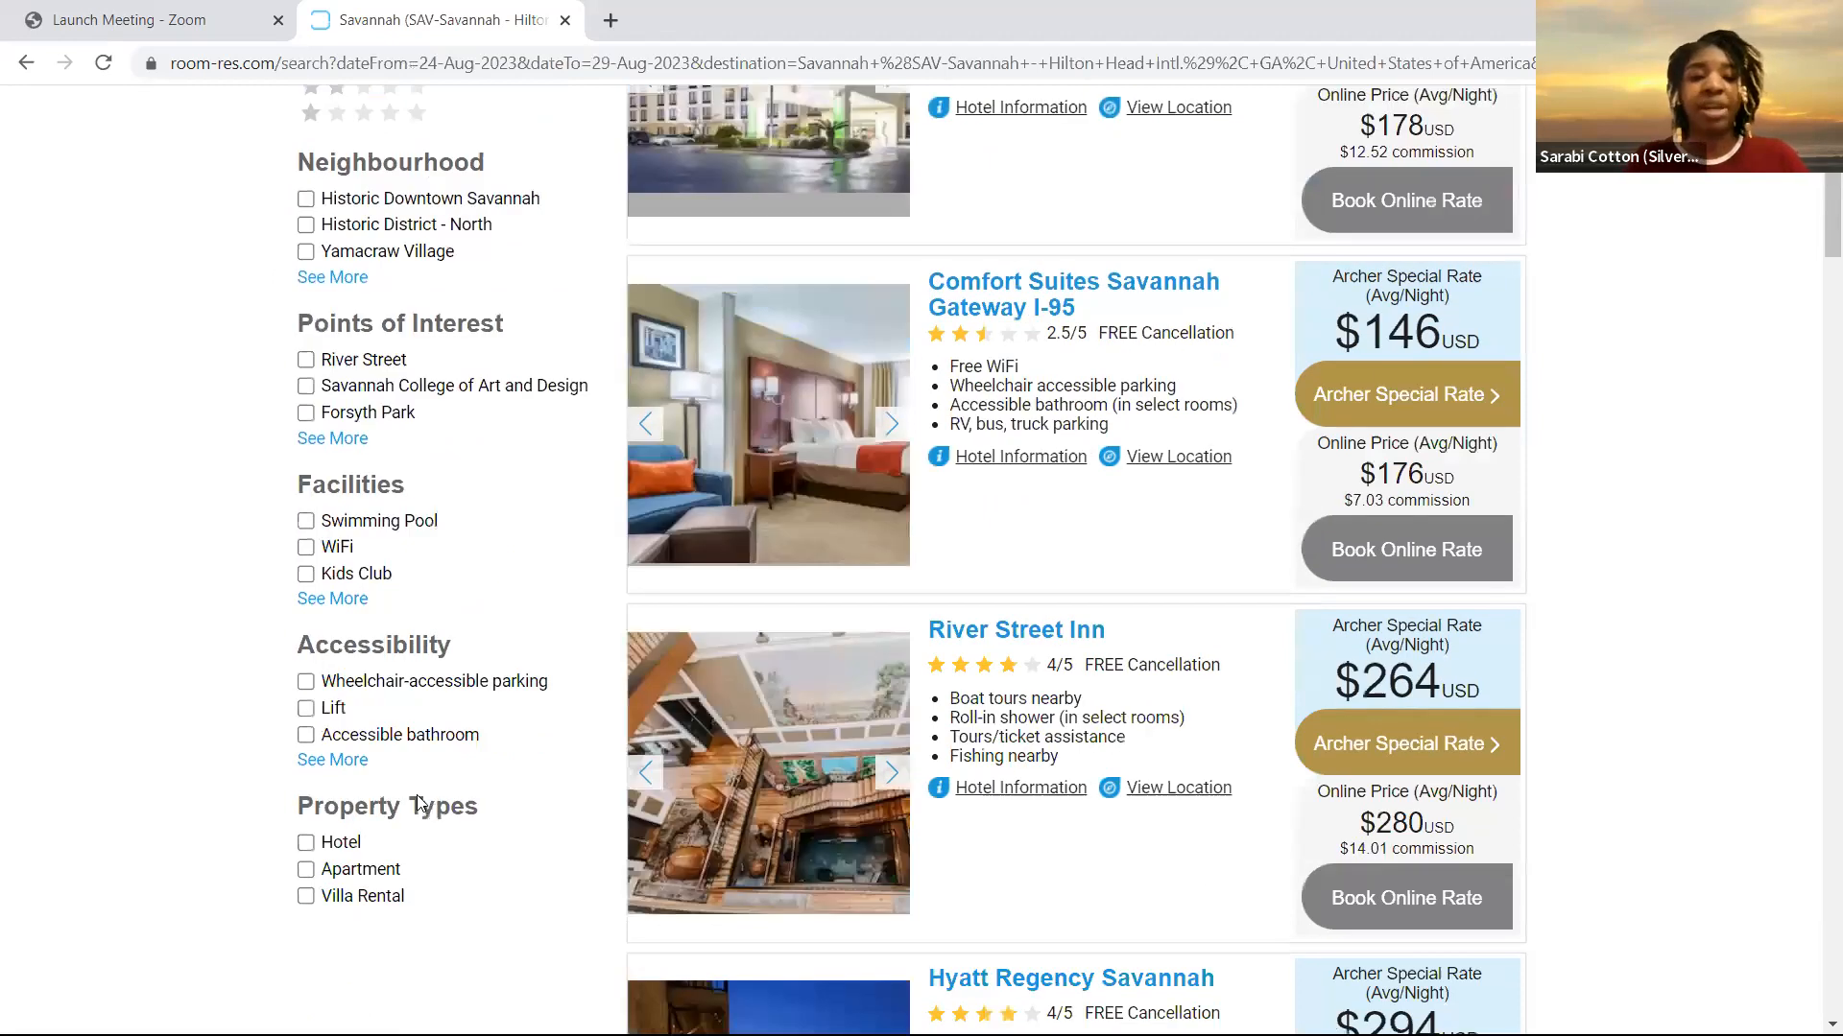
scroll(407, 849, down, 1)
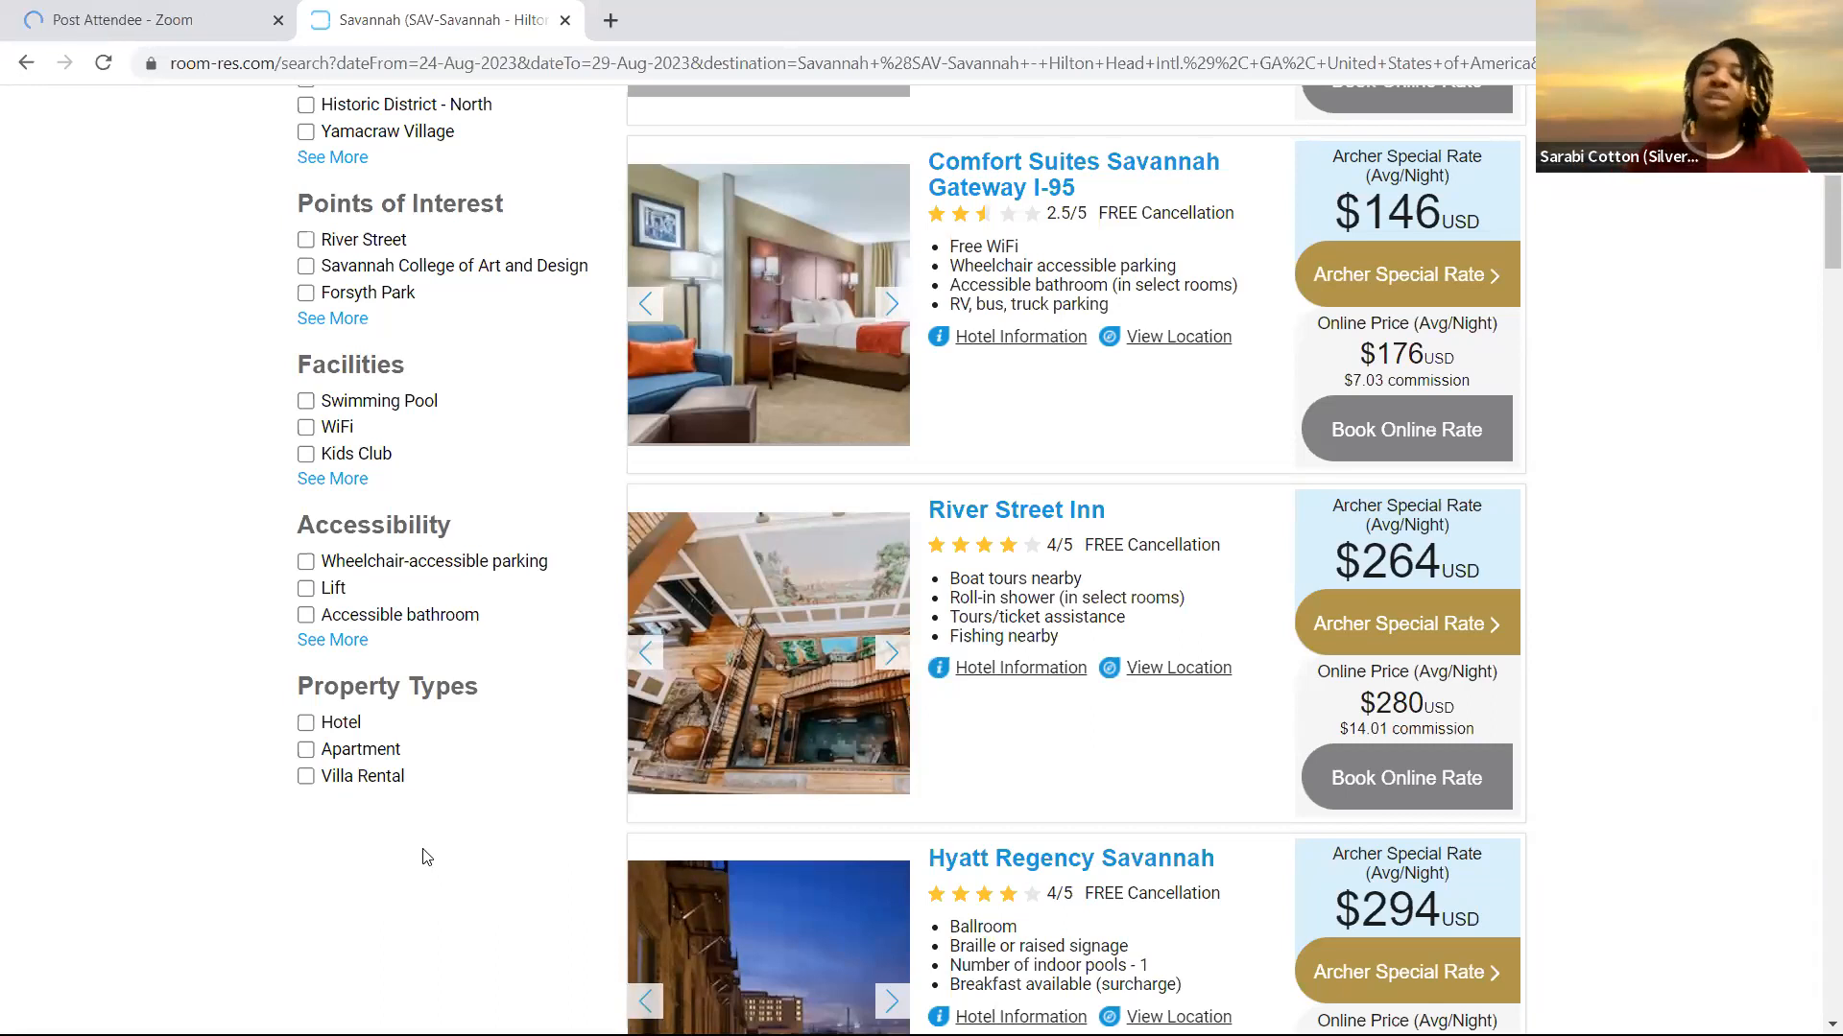
scroll(427, 857, up, 4)
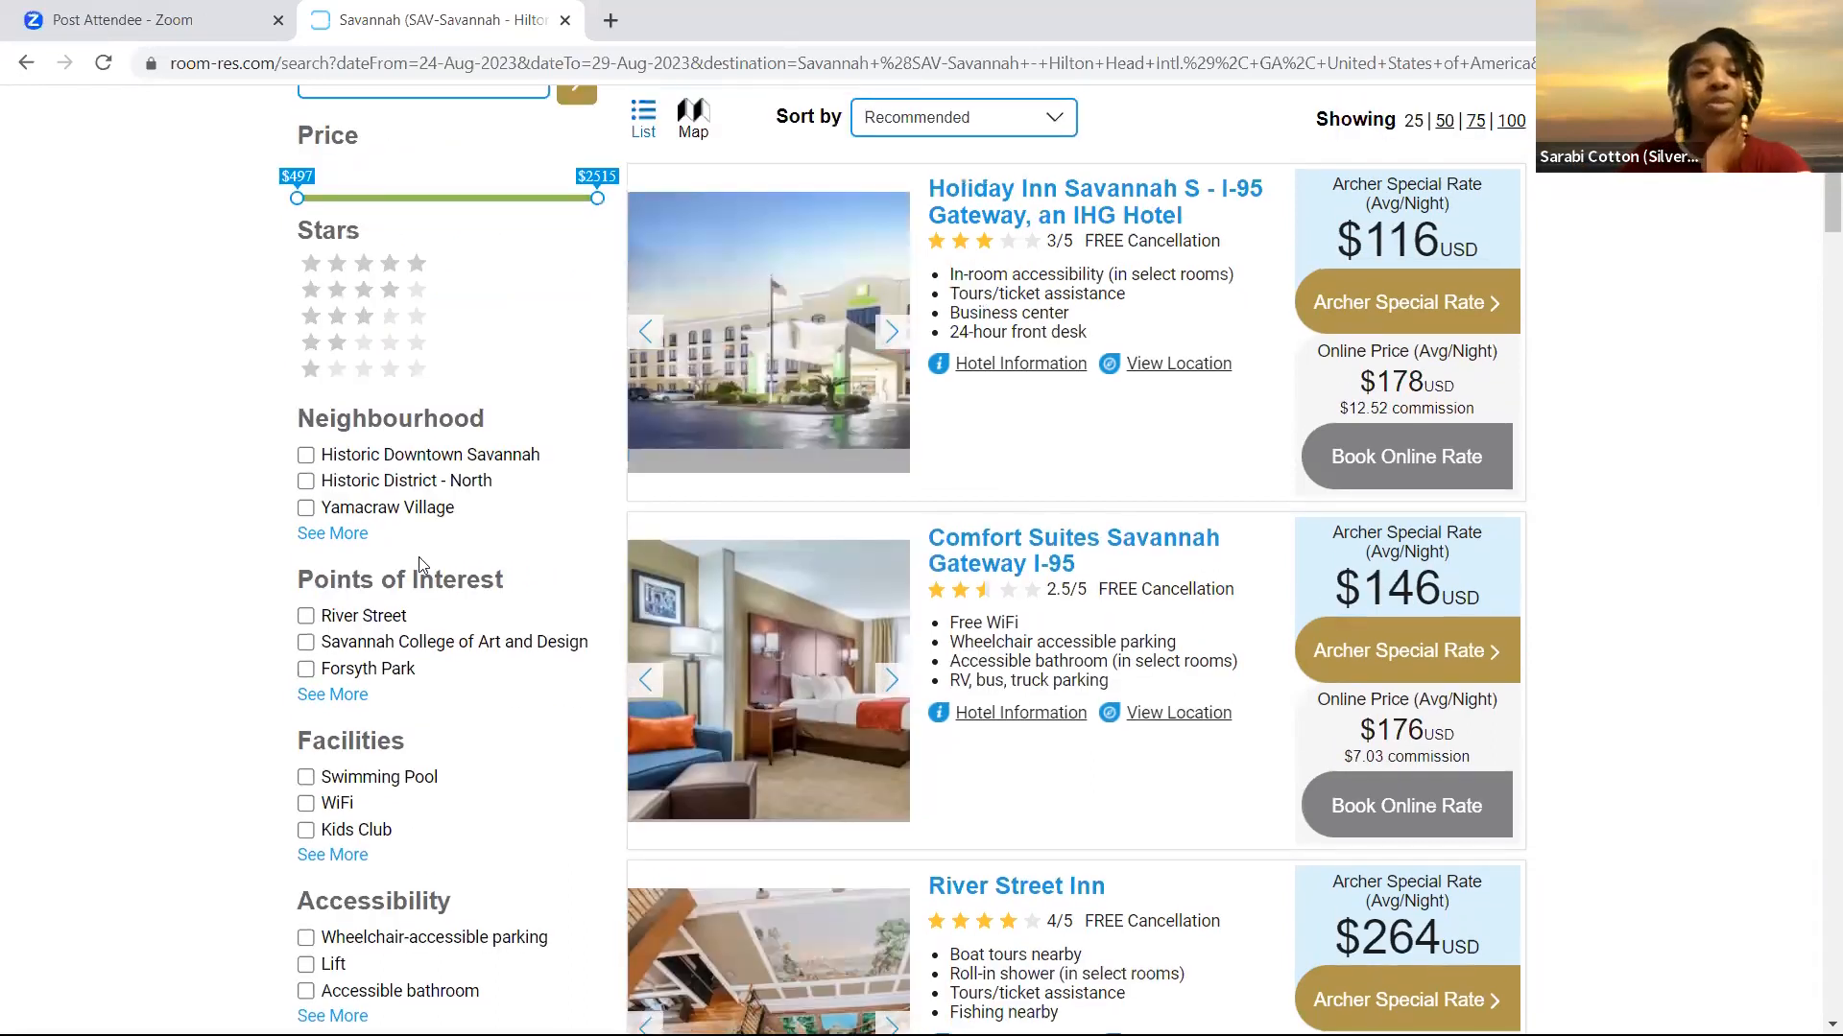
scroll(369, 518, up, 2)
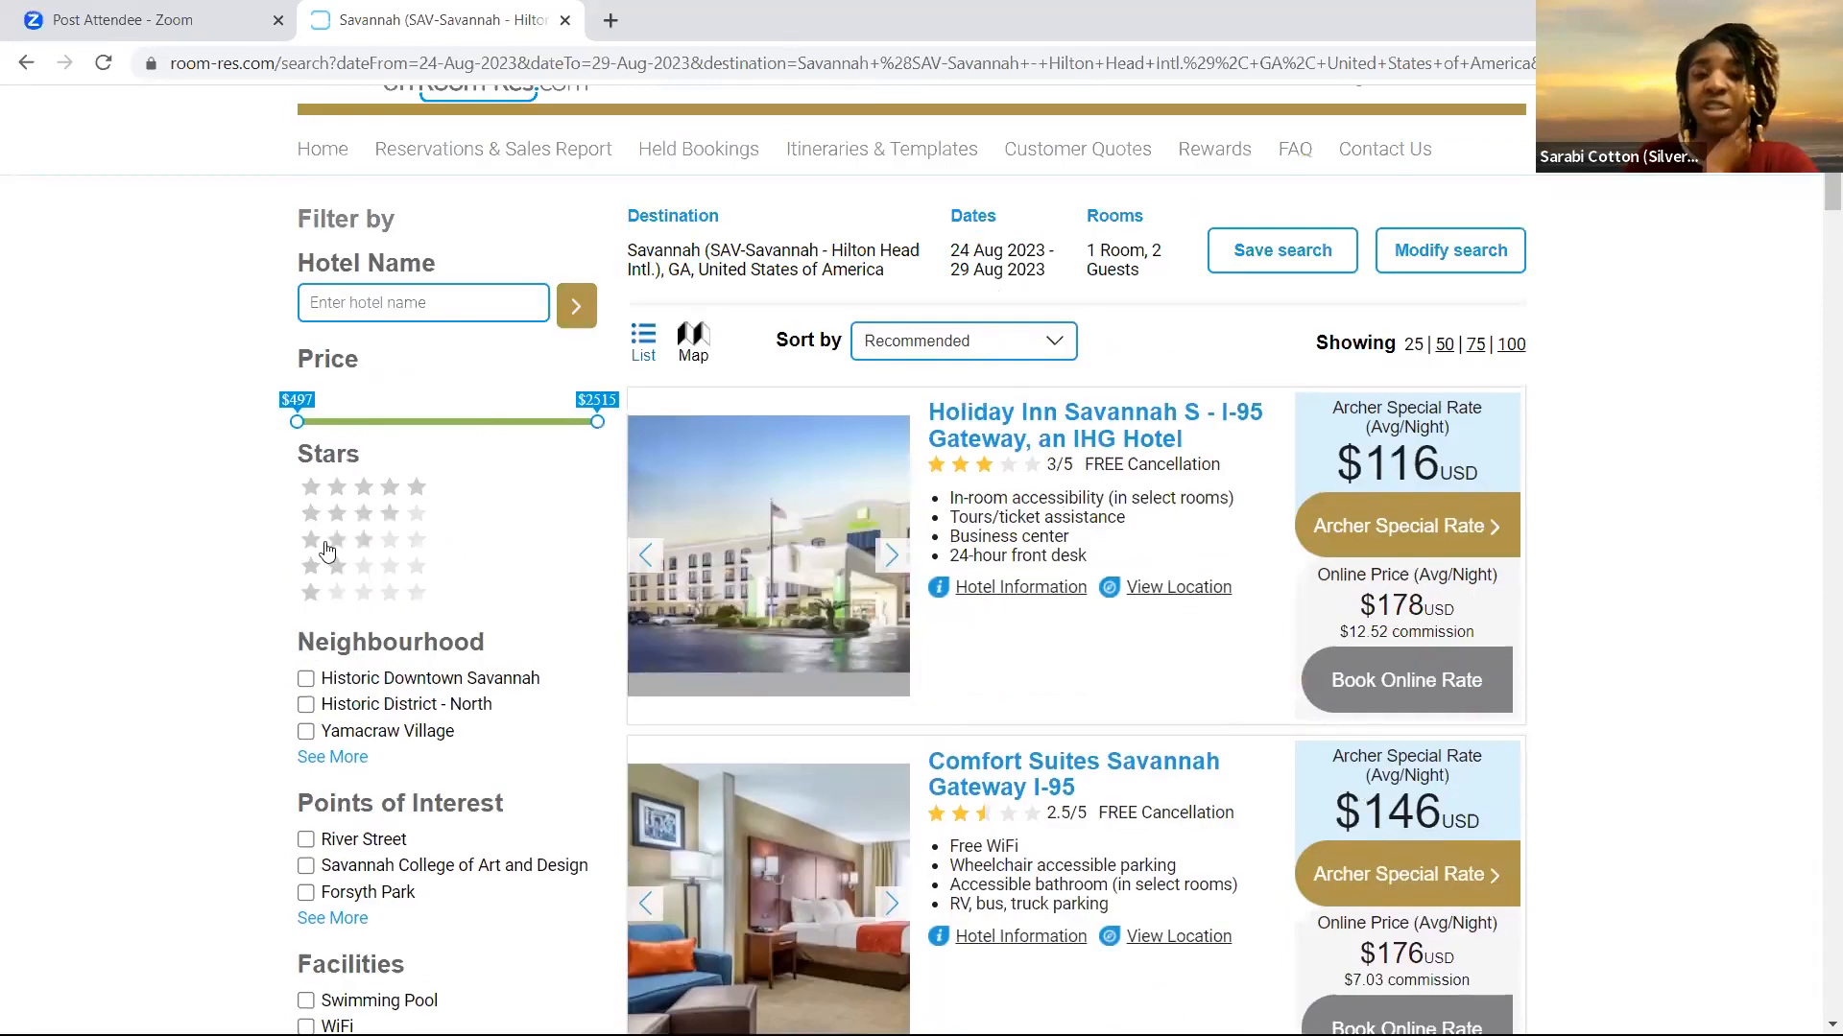
click(695, 348)
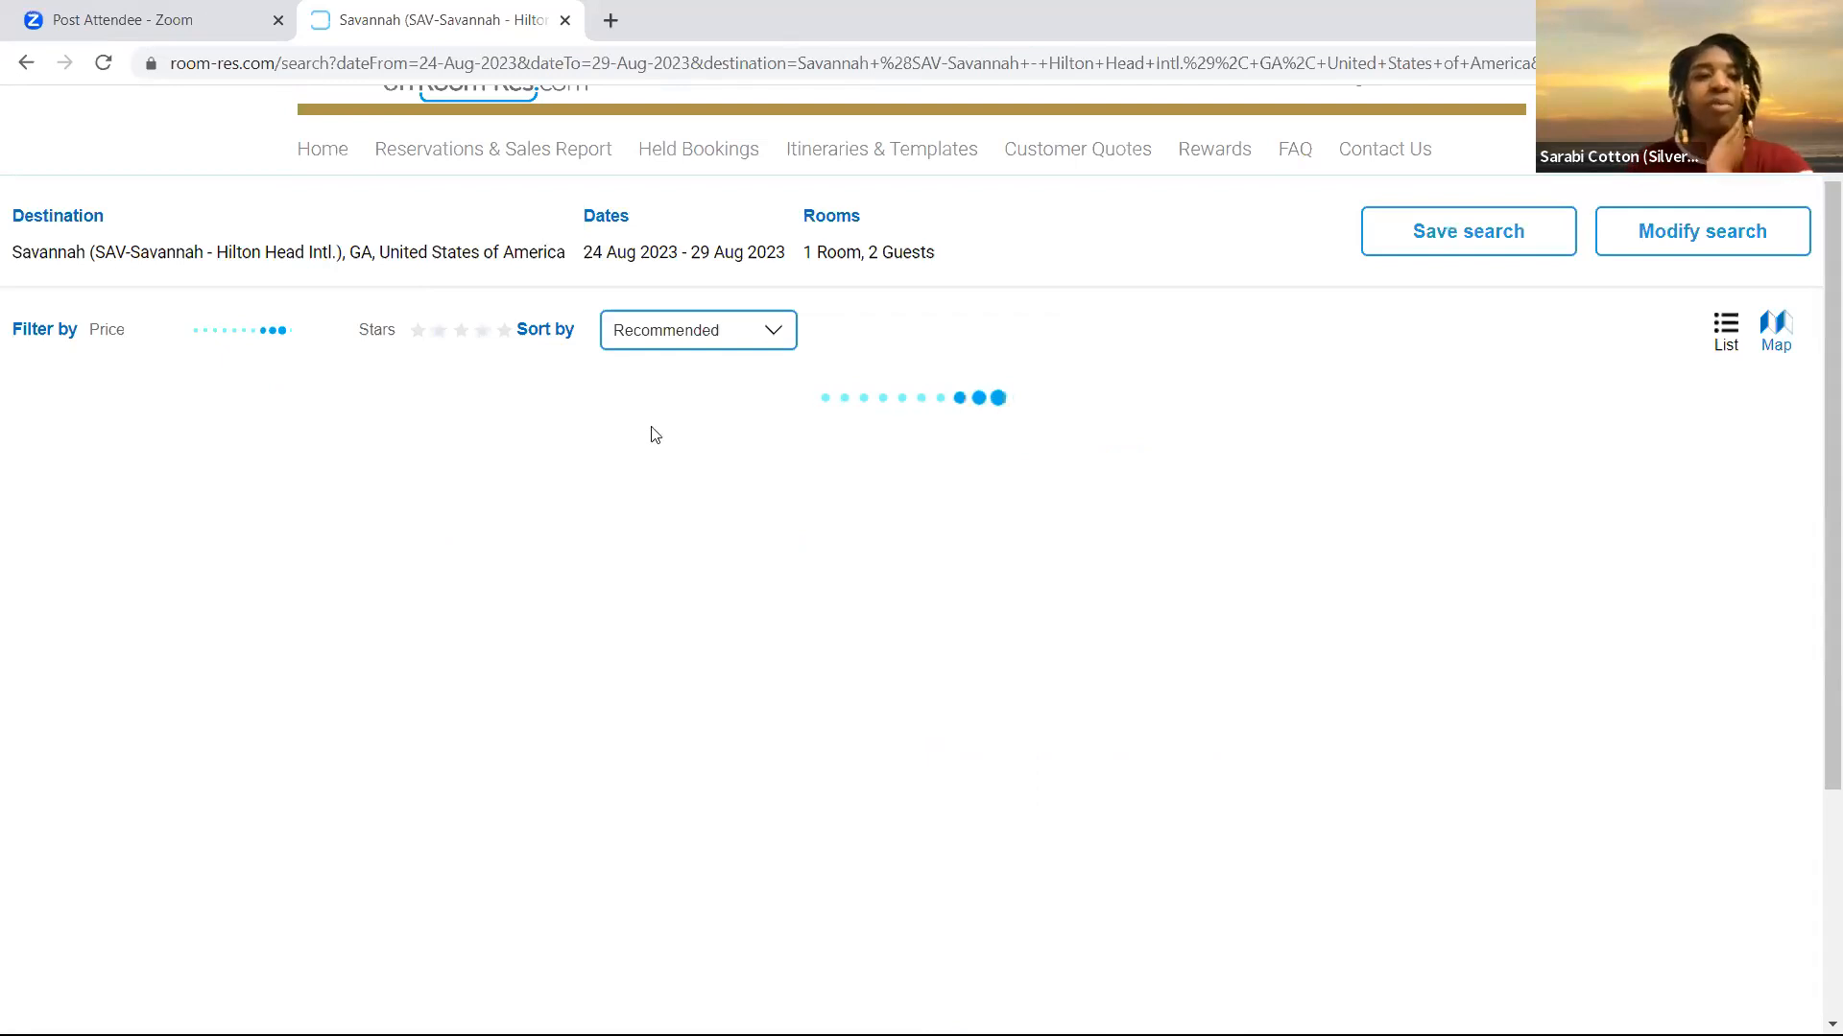
Return the results to the list view and filter the hotels to four-star and five-star ratings
scroll(1725, 451, up, 1)
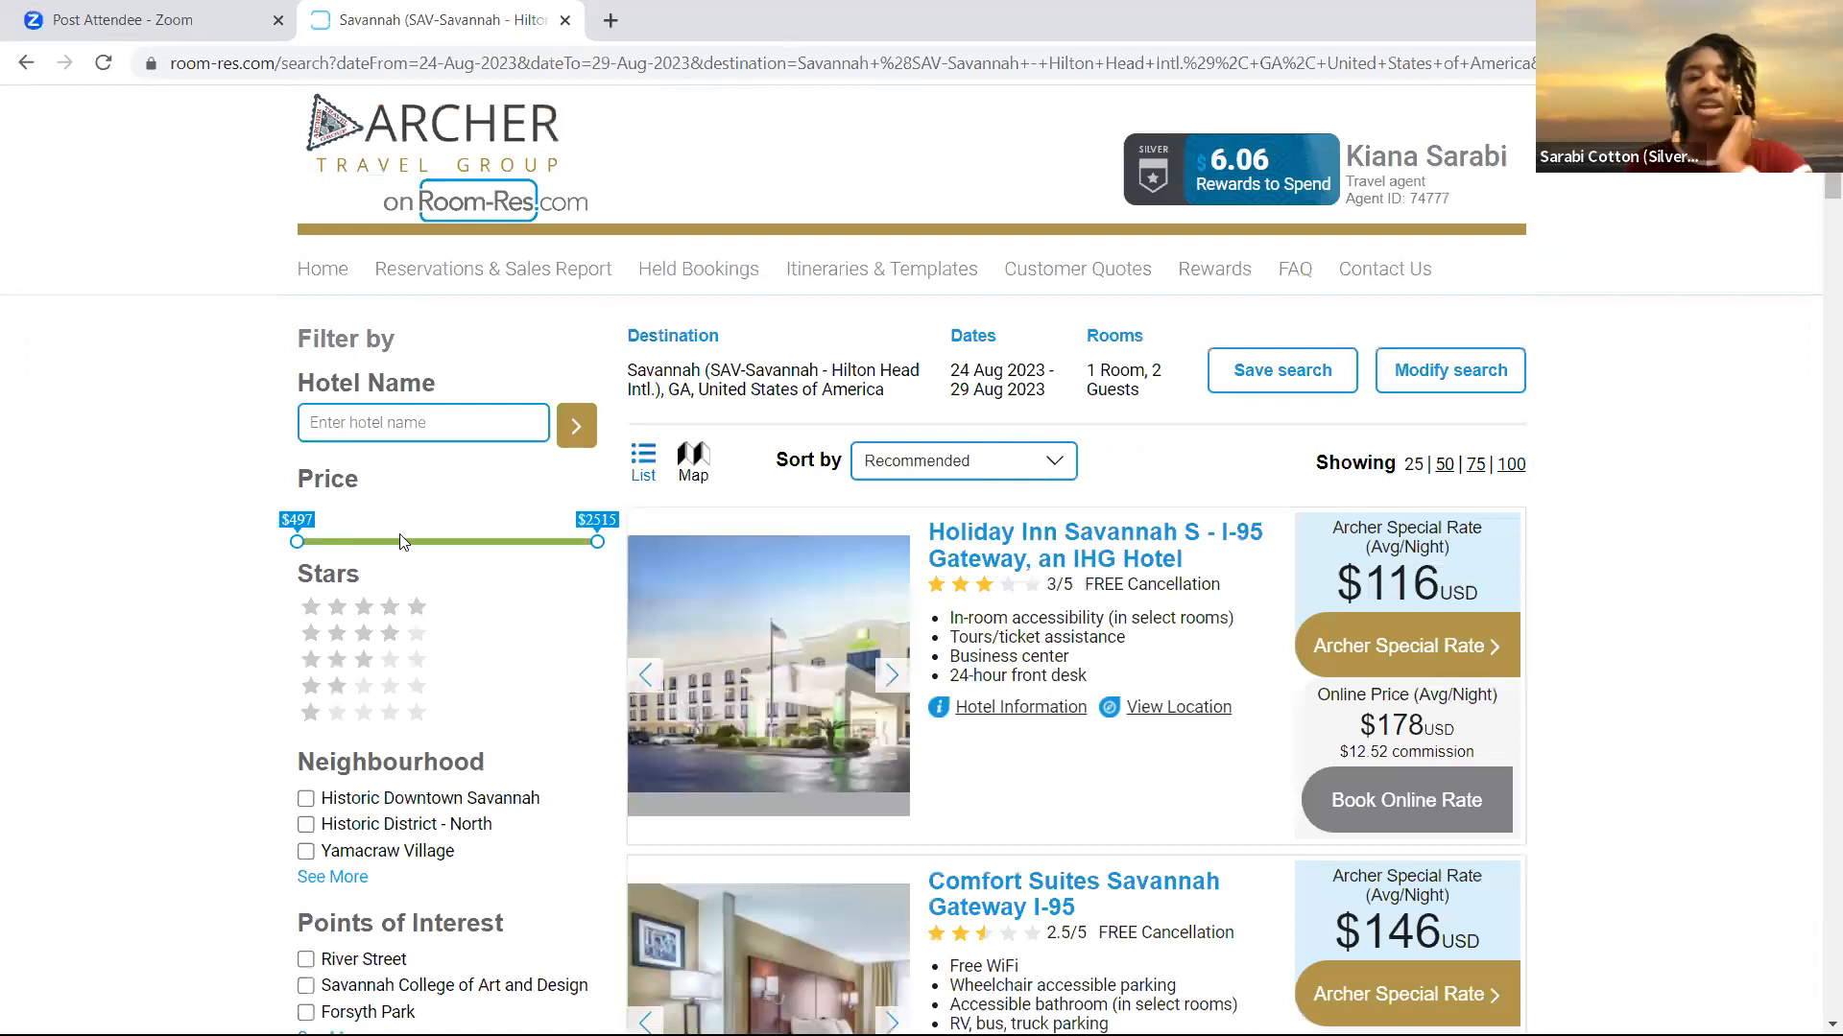
click(387, 636)
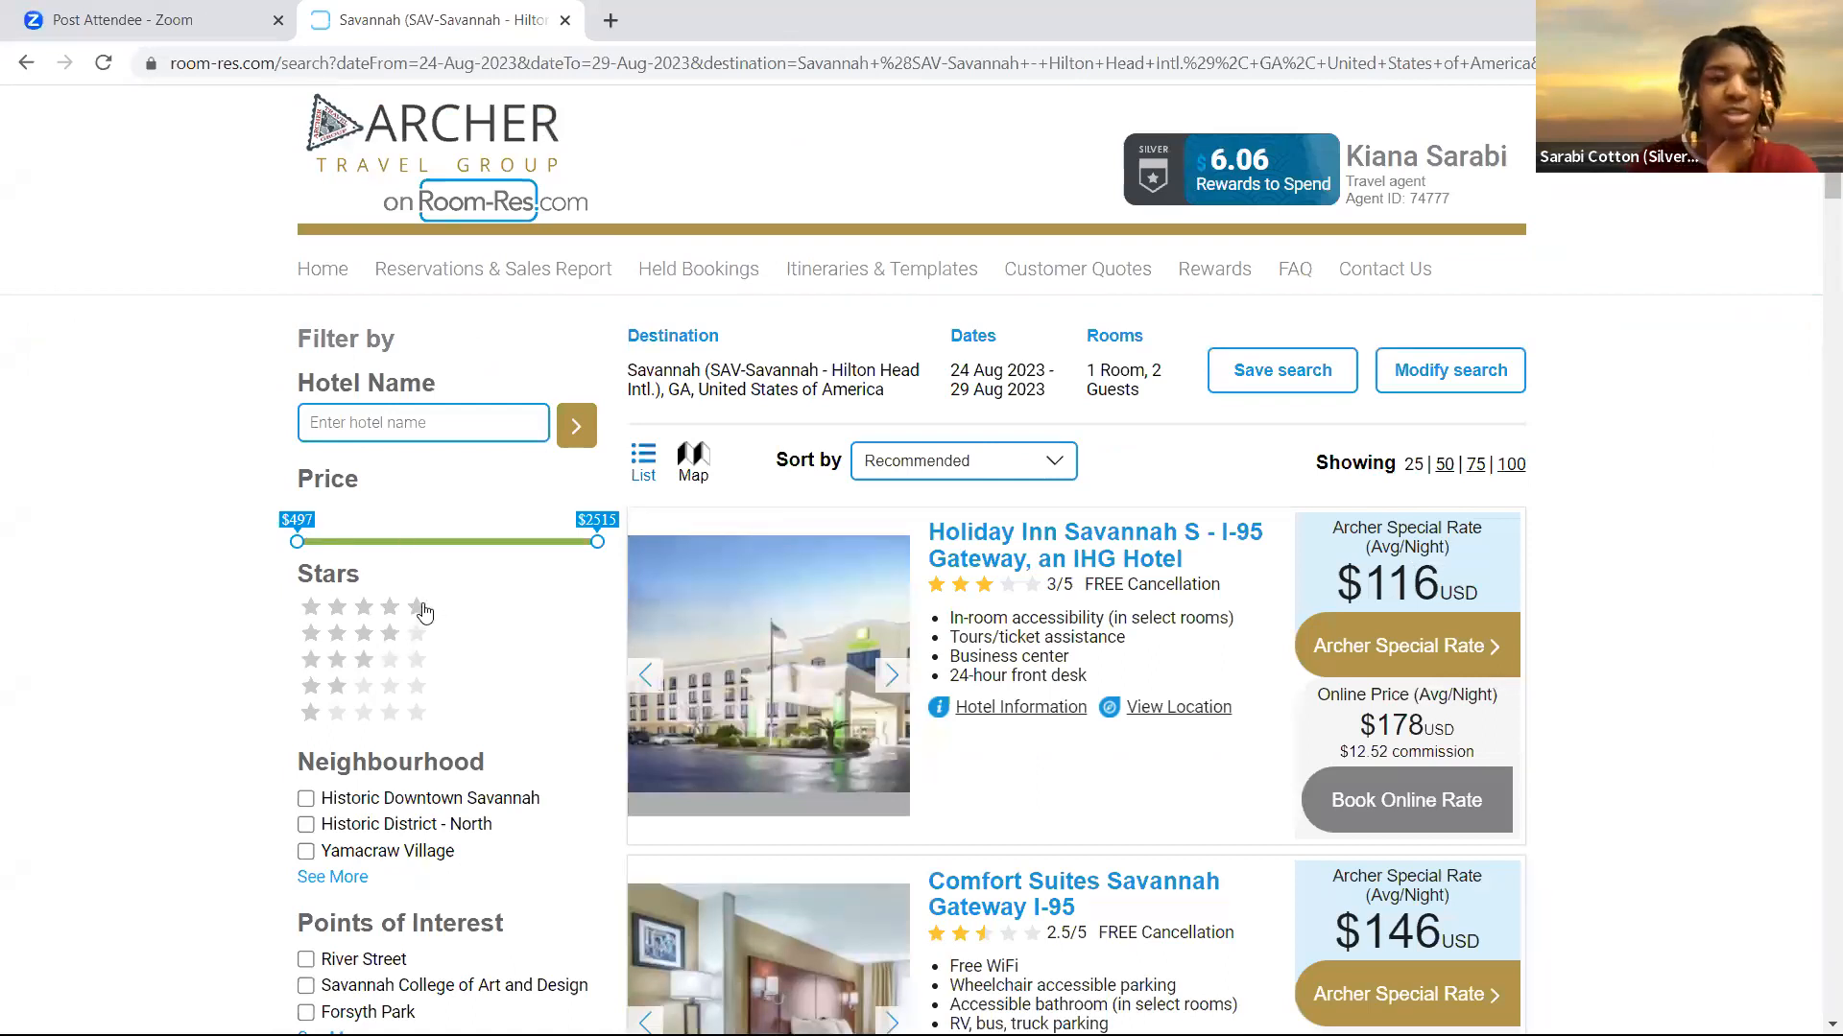
click(420, 608)
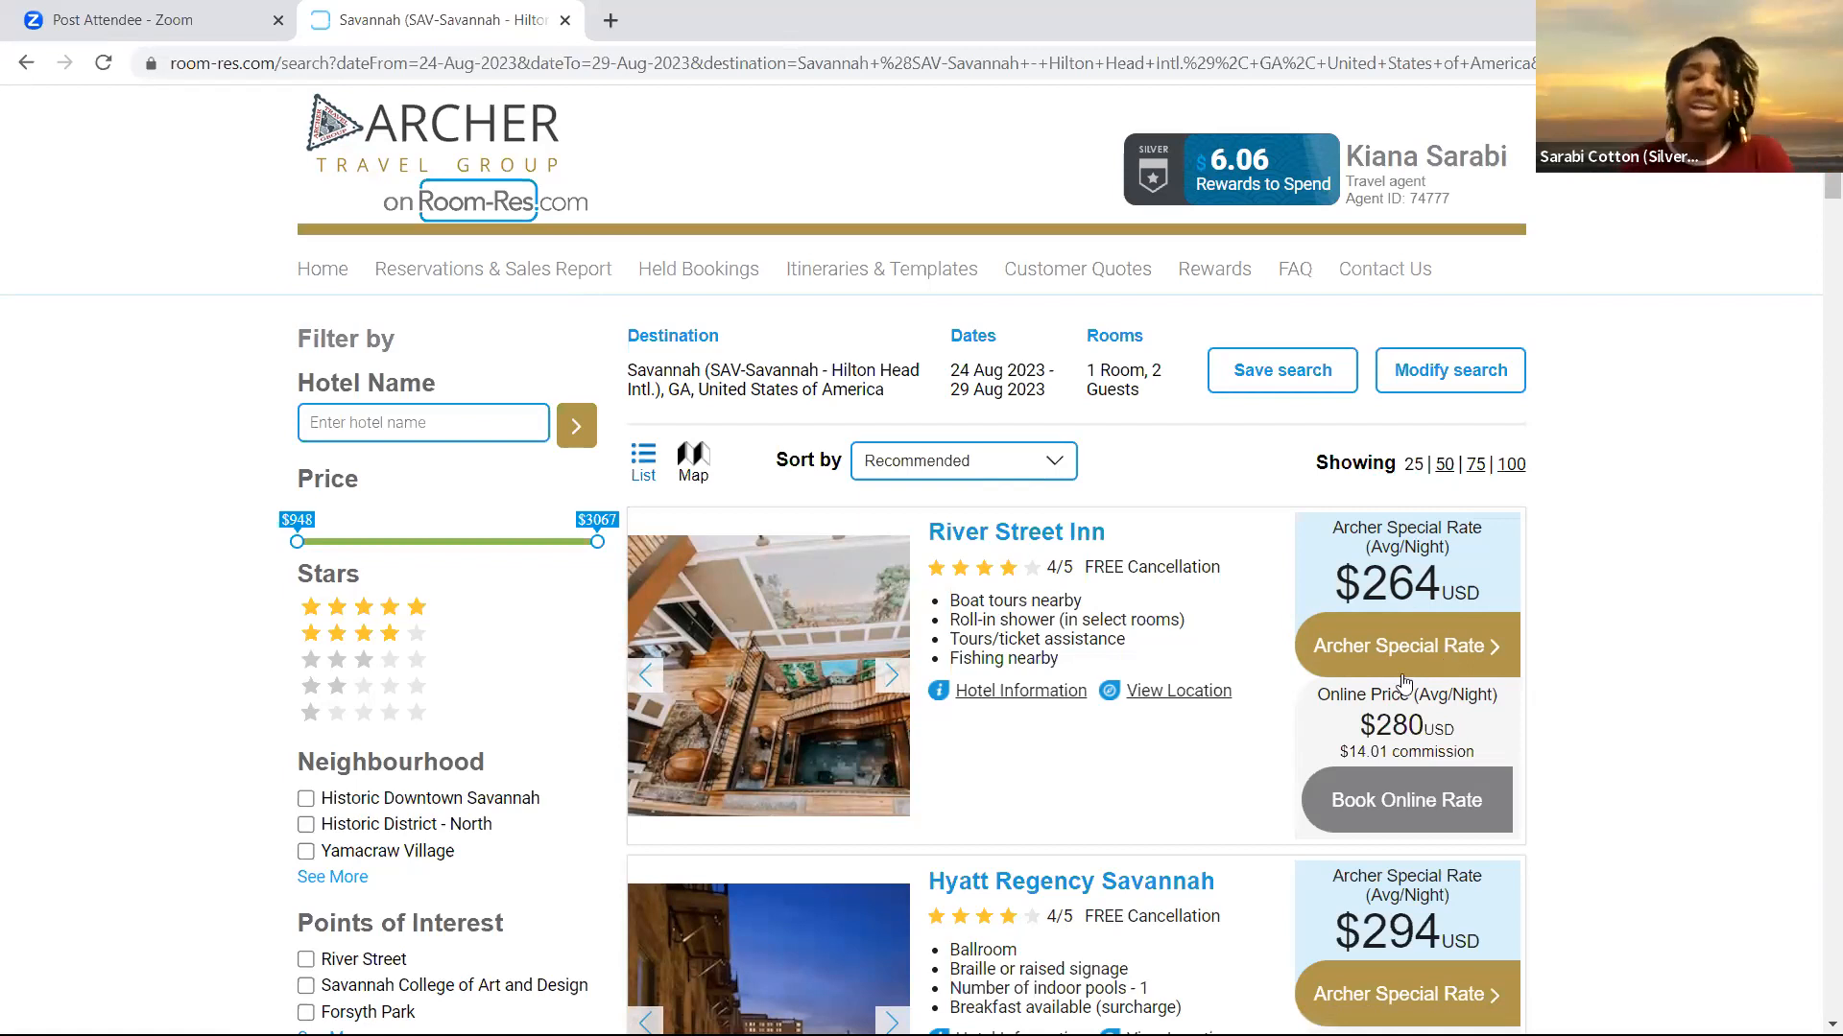
Compare the Archer special and online rates of the filtered hotels, and open the River Street Inn page
scroll(1378, 593, down, 2)
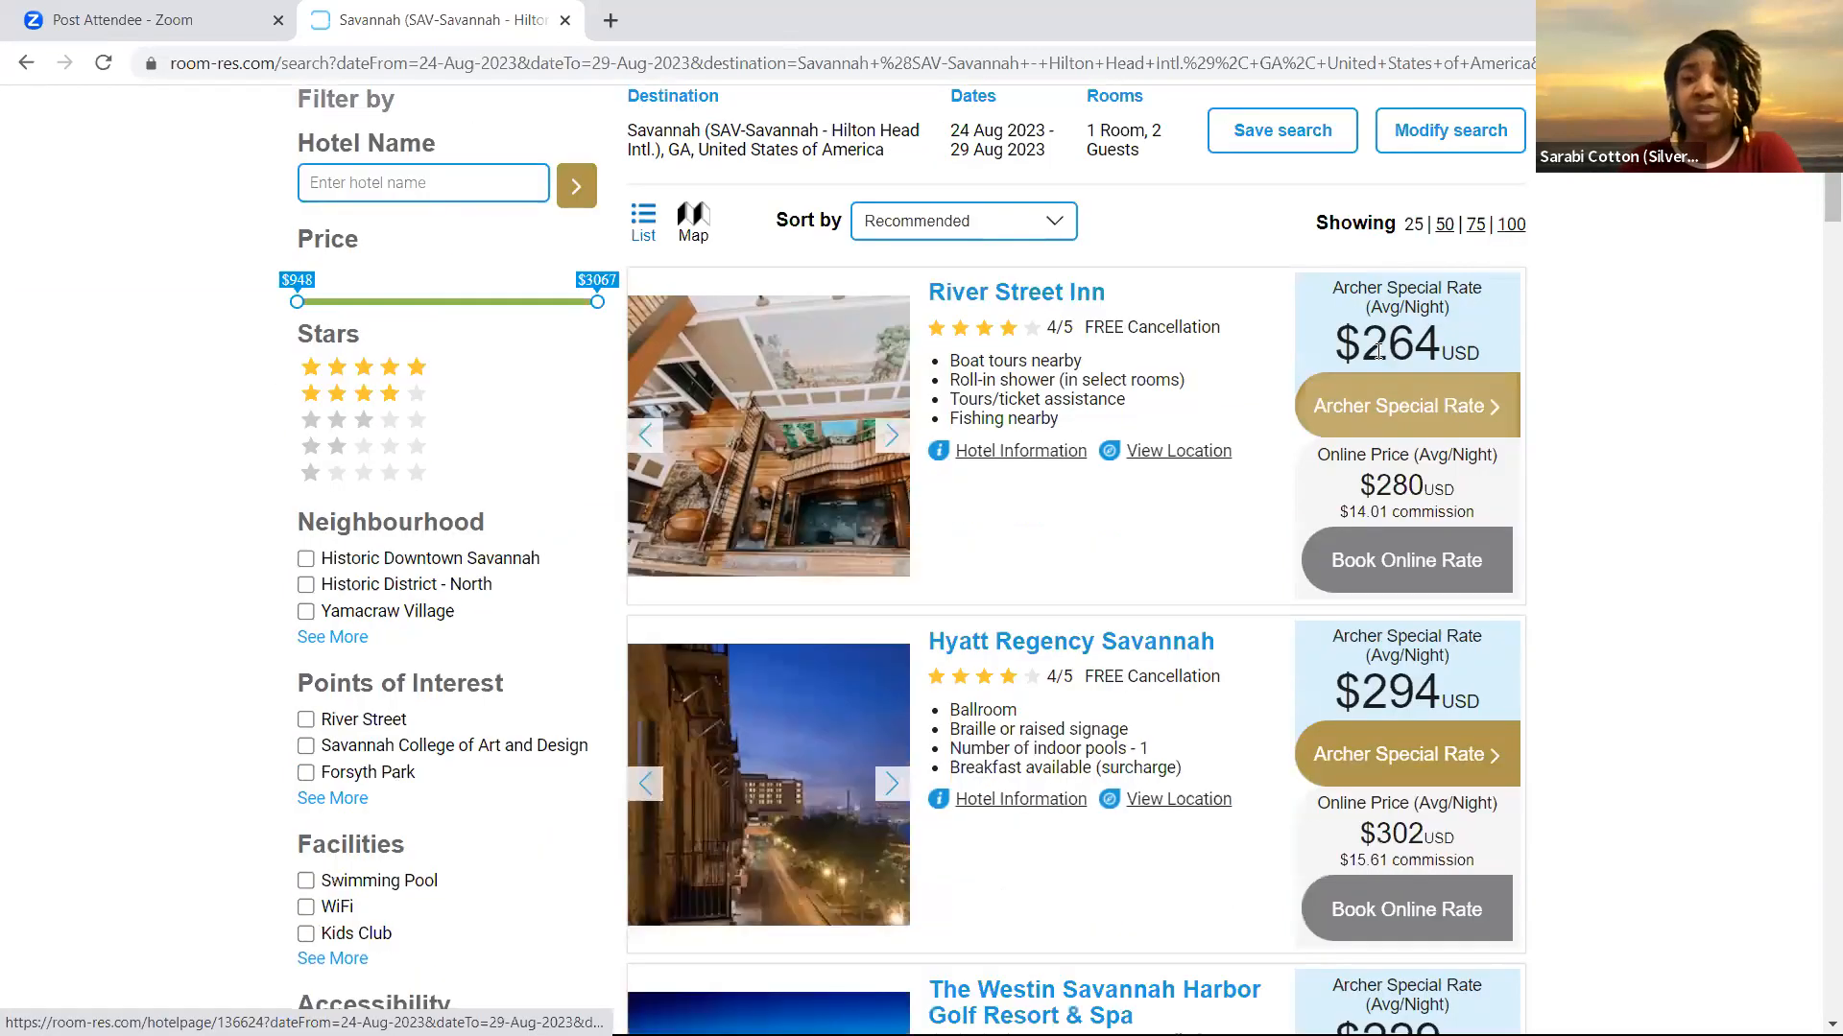
scroll(1356, 353, down, 1)
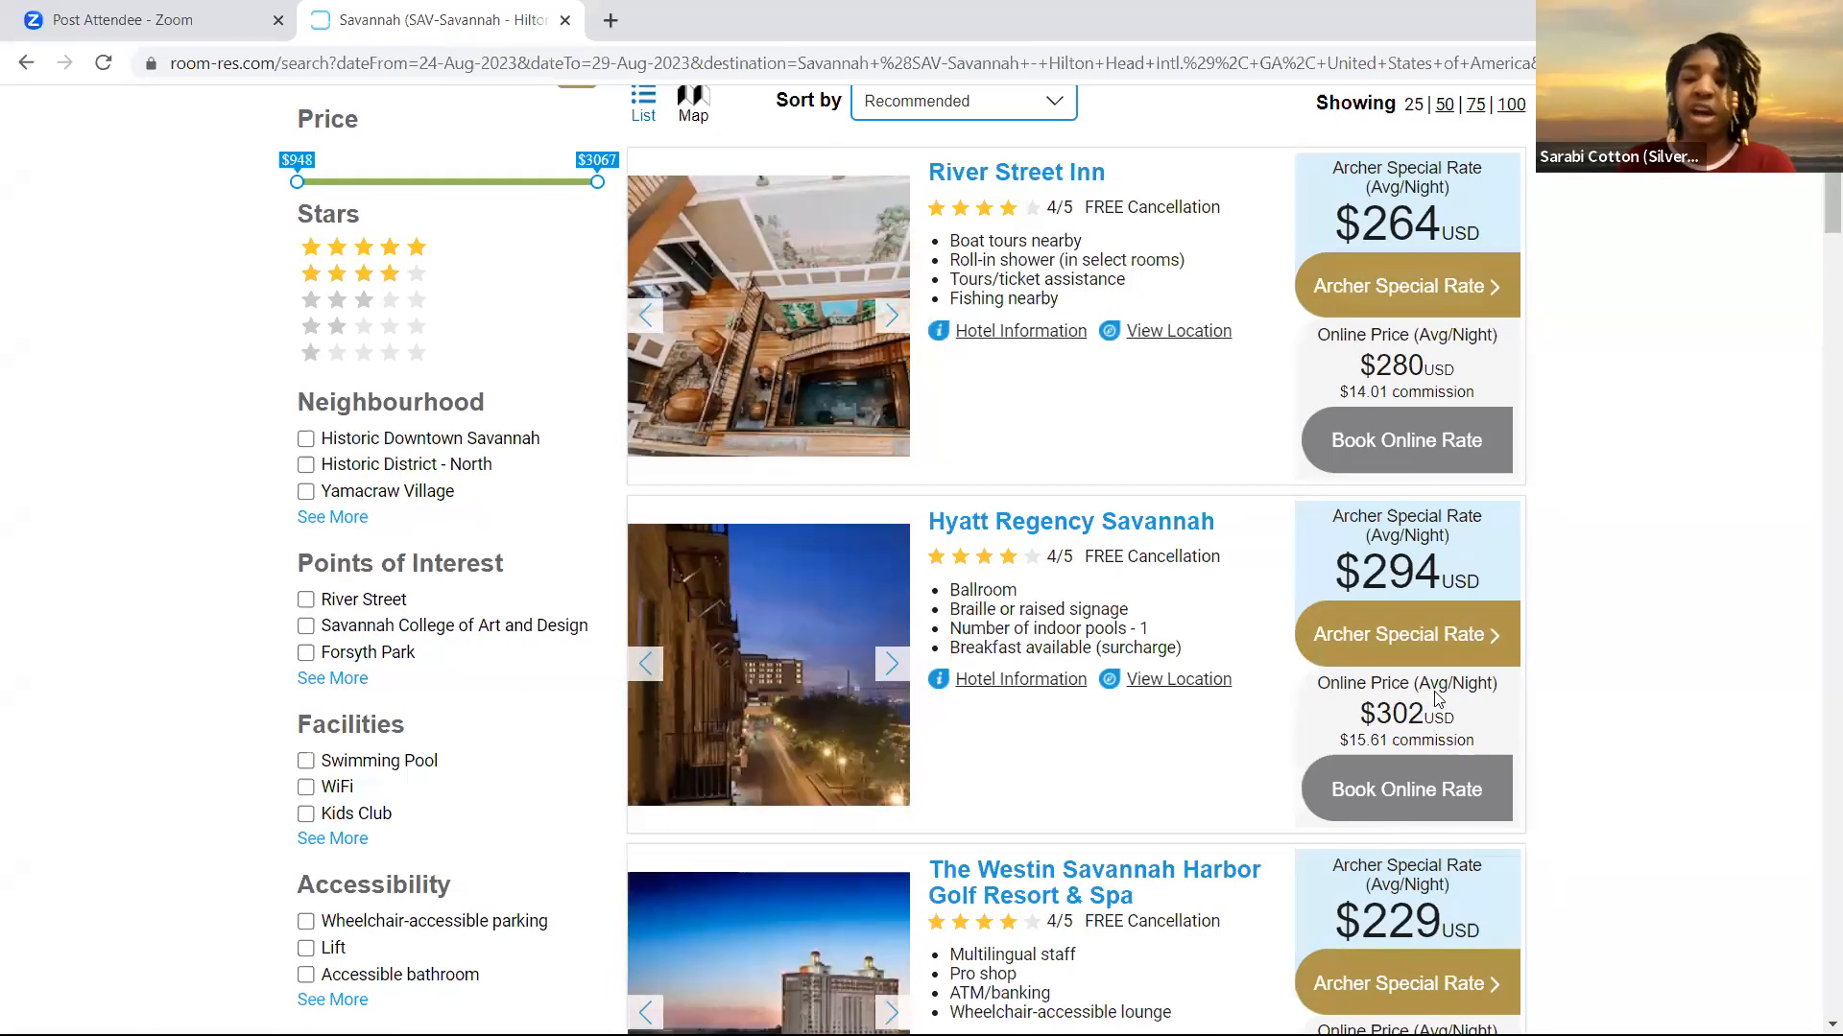
scroll(1381, 664, down, 2)
scroll(1321, 344, up, 2)
scroll(1388, 322, up, 1)
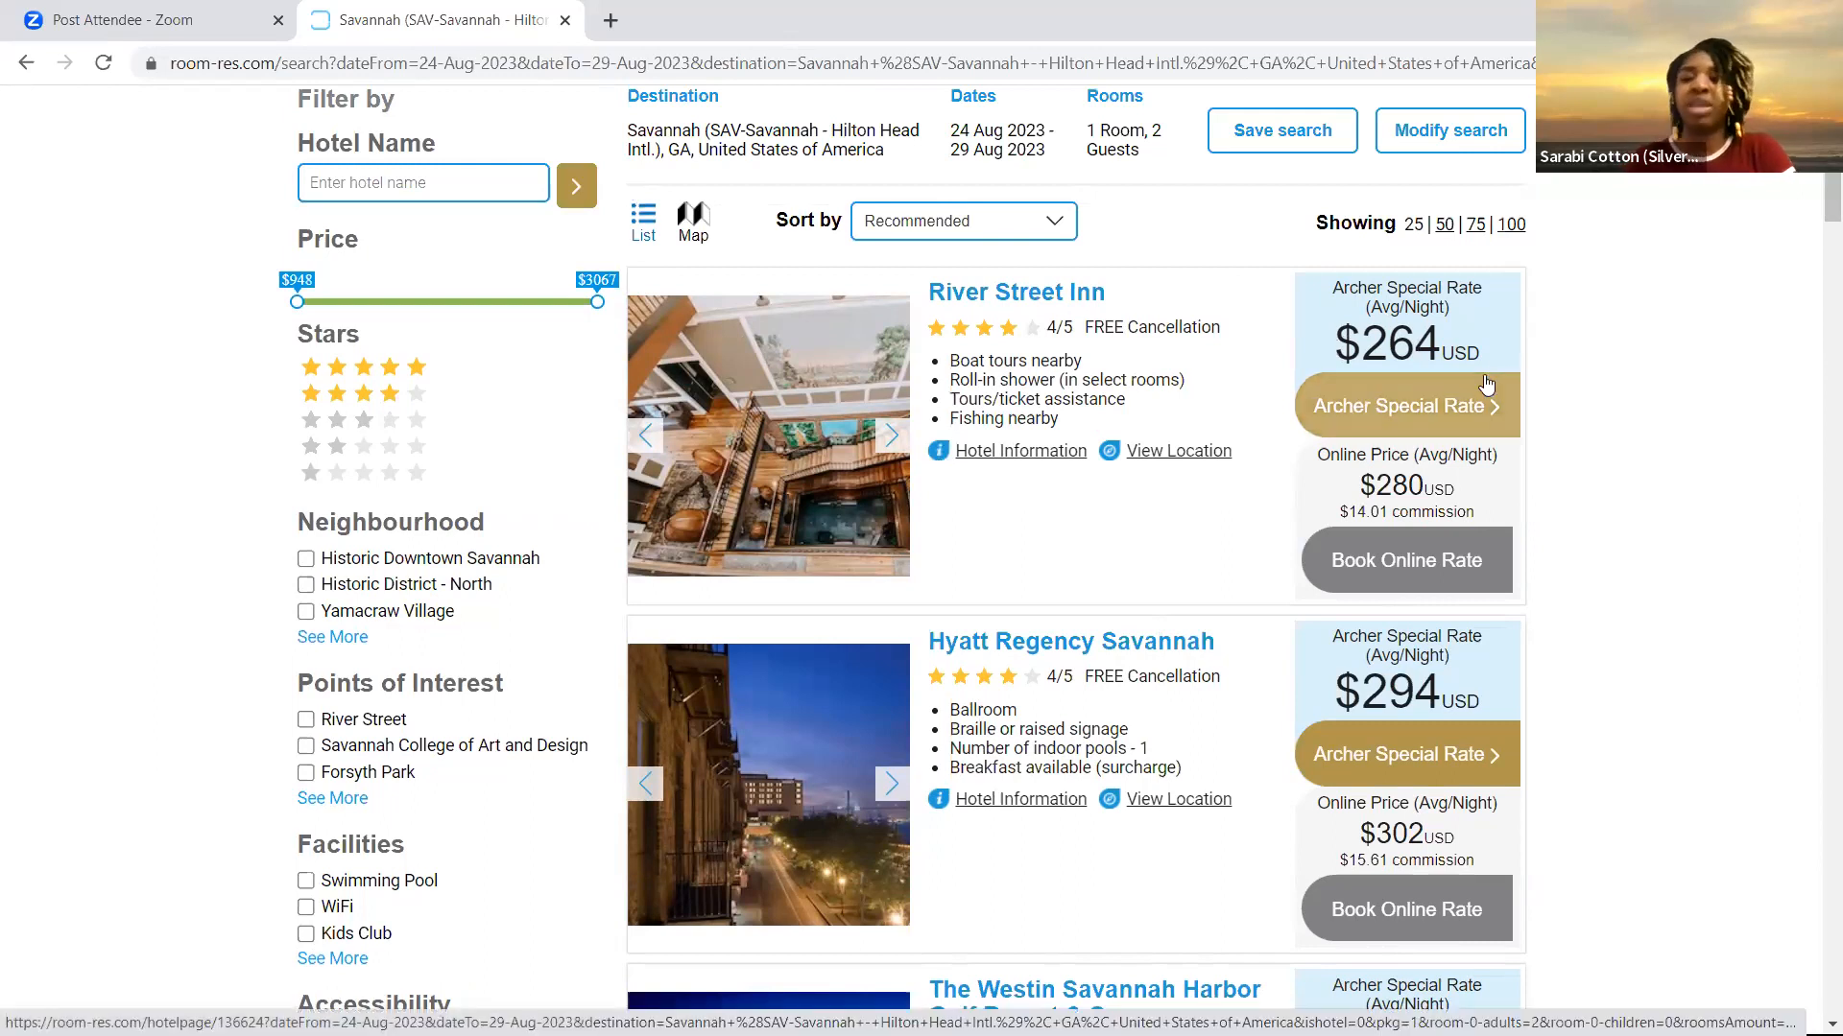
click(1433, 523)
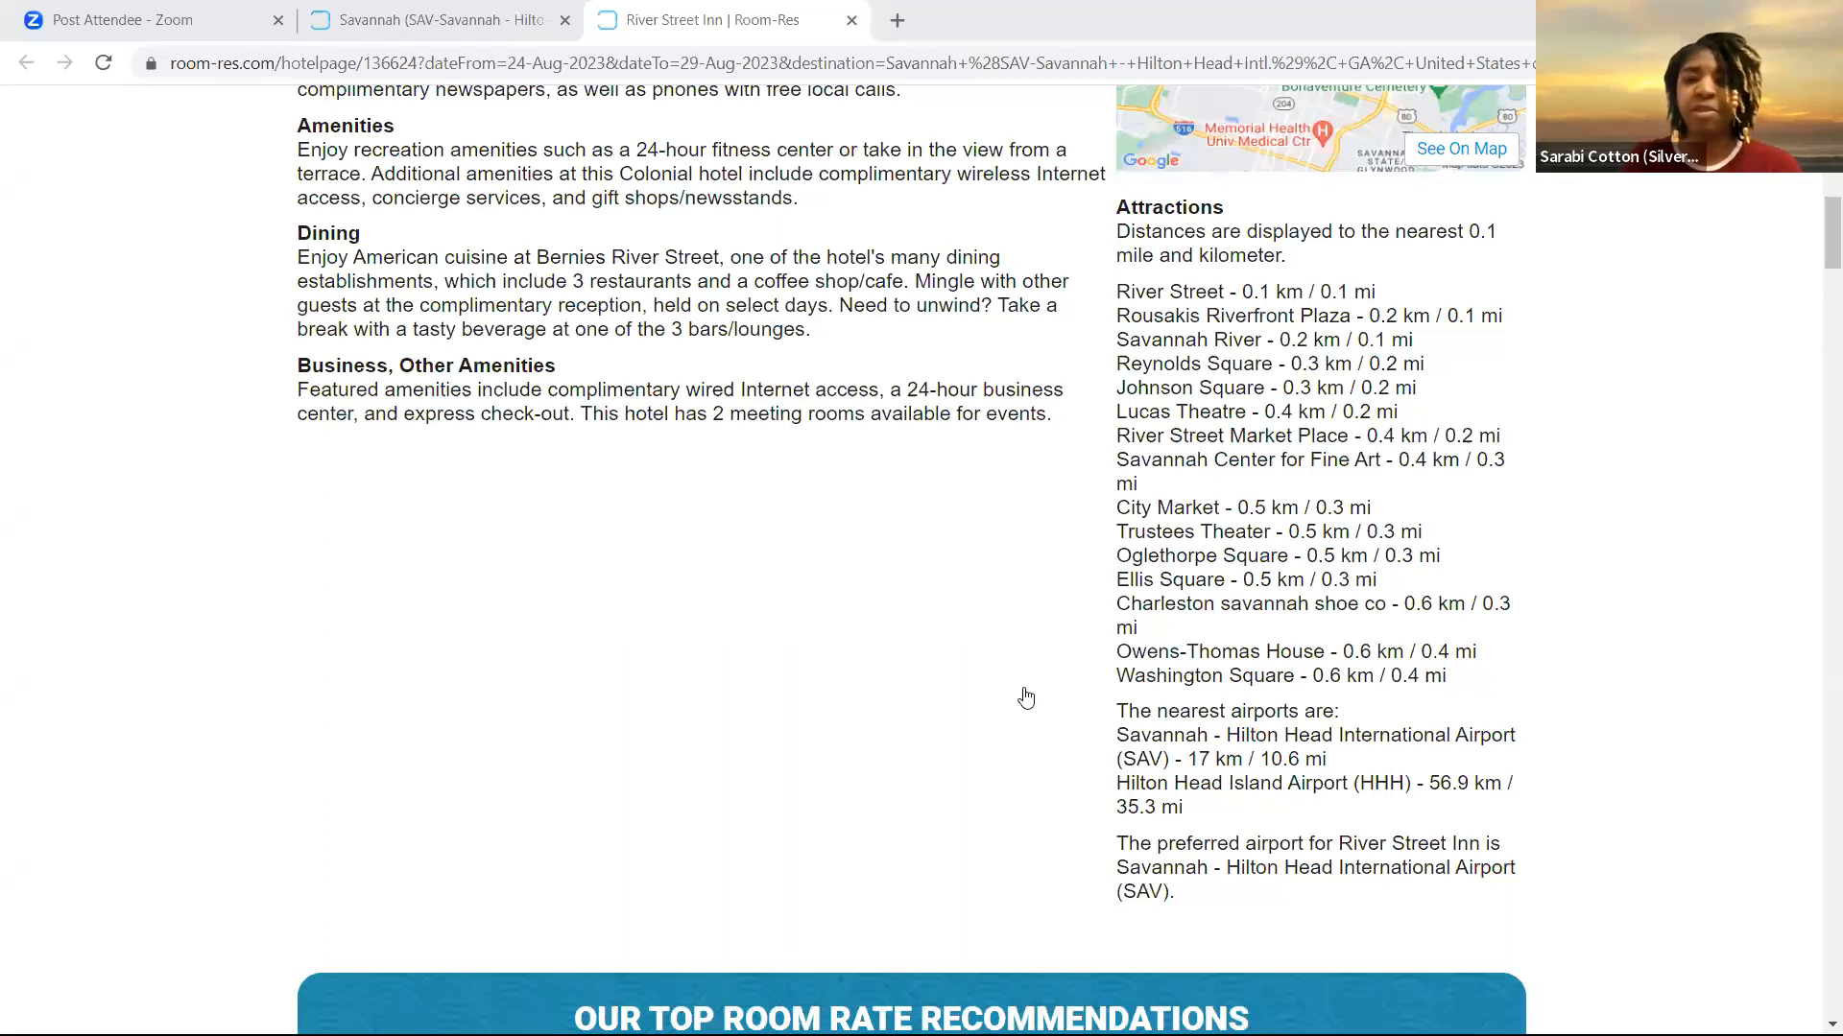
Review River Street Inn's photos, hotel details, amenities, dining, nearby attractions and nearest airports
scroll(766, 470, up, 10)
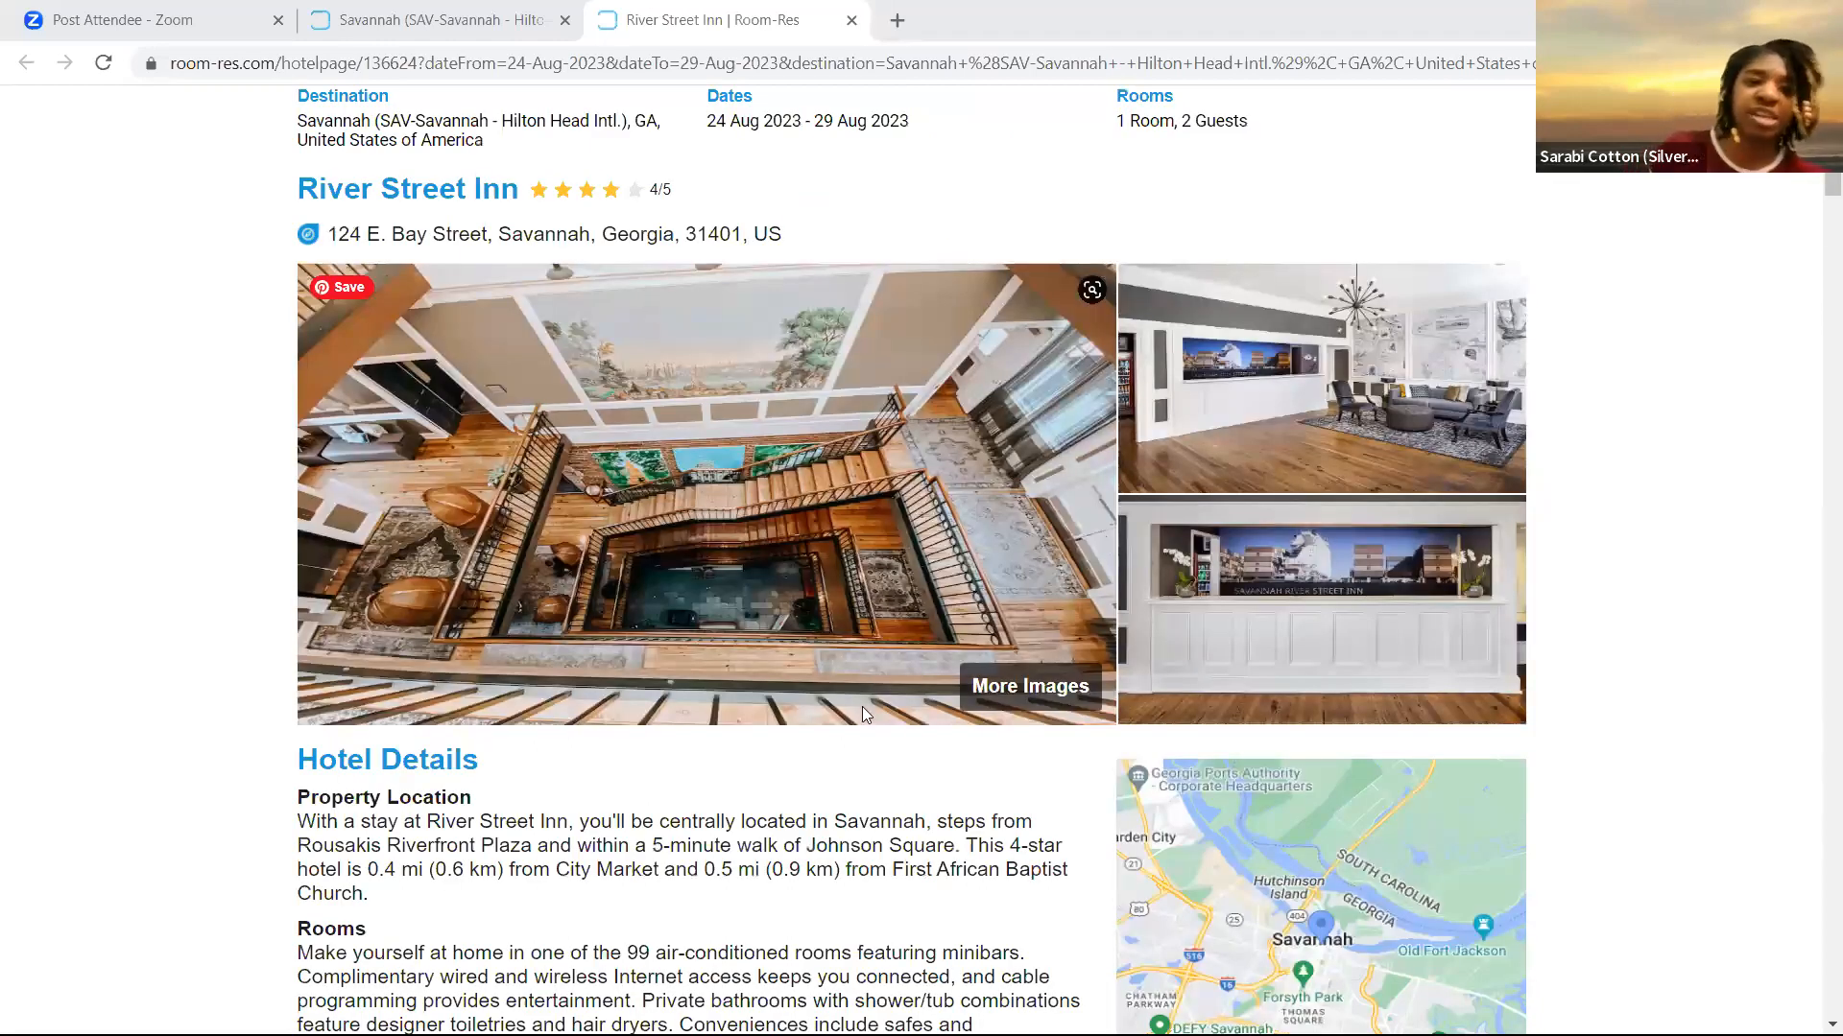
scroll(658, 683, down, 1)
scroll(672, 702, down, 2)
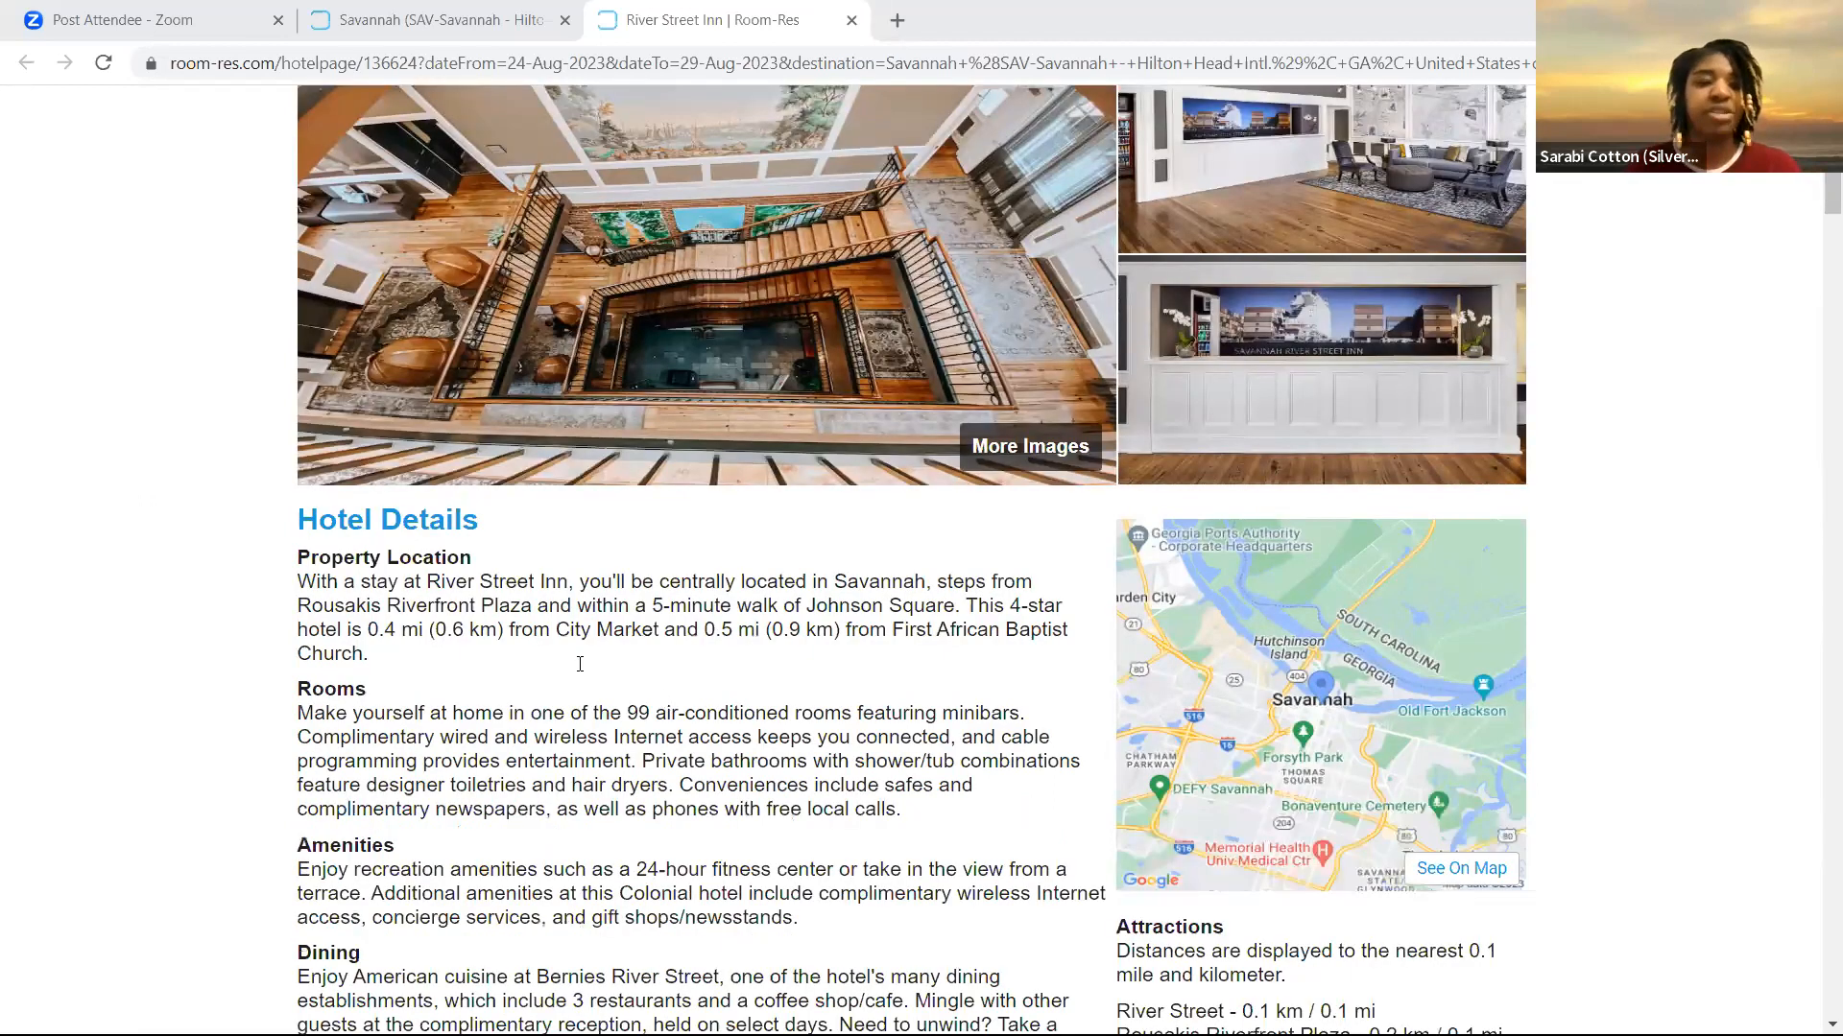
scroll(821, 748, down, 4)
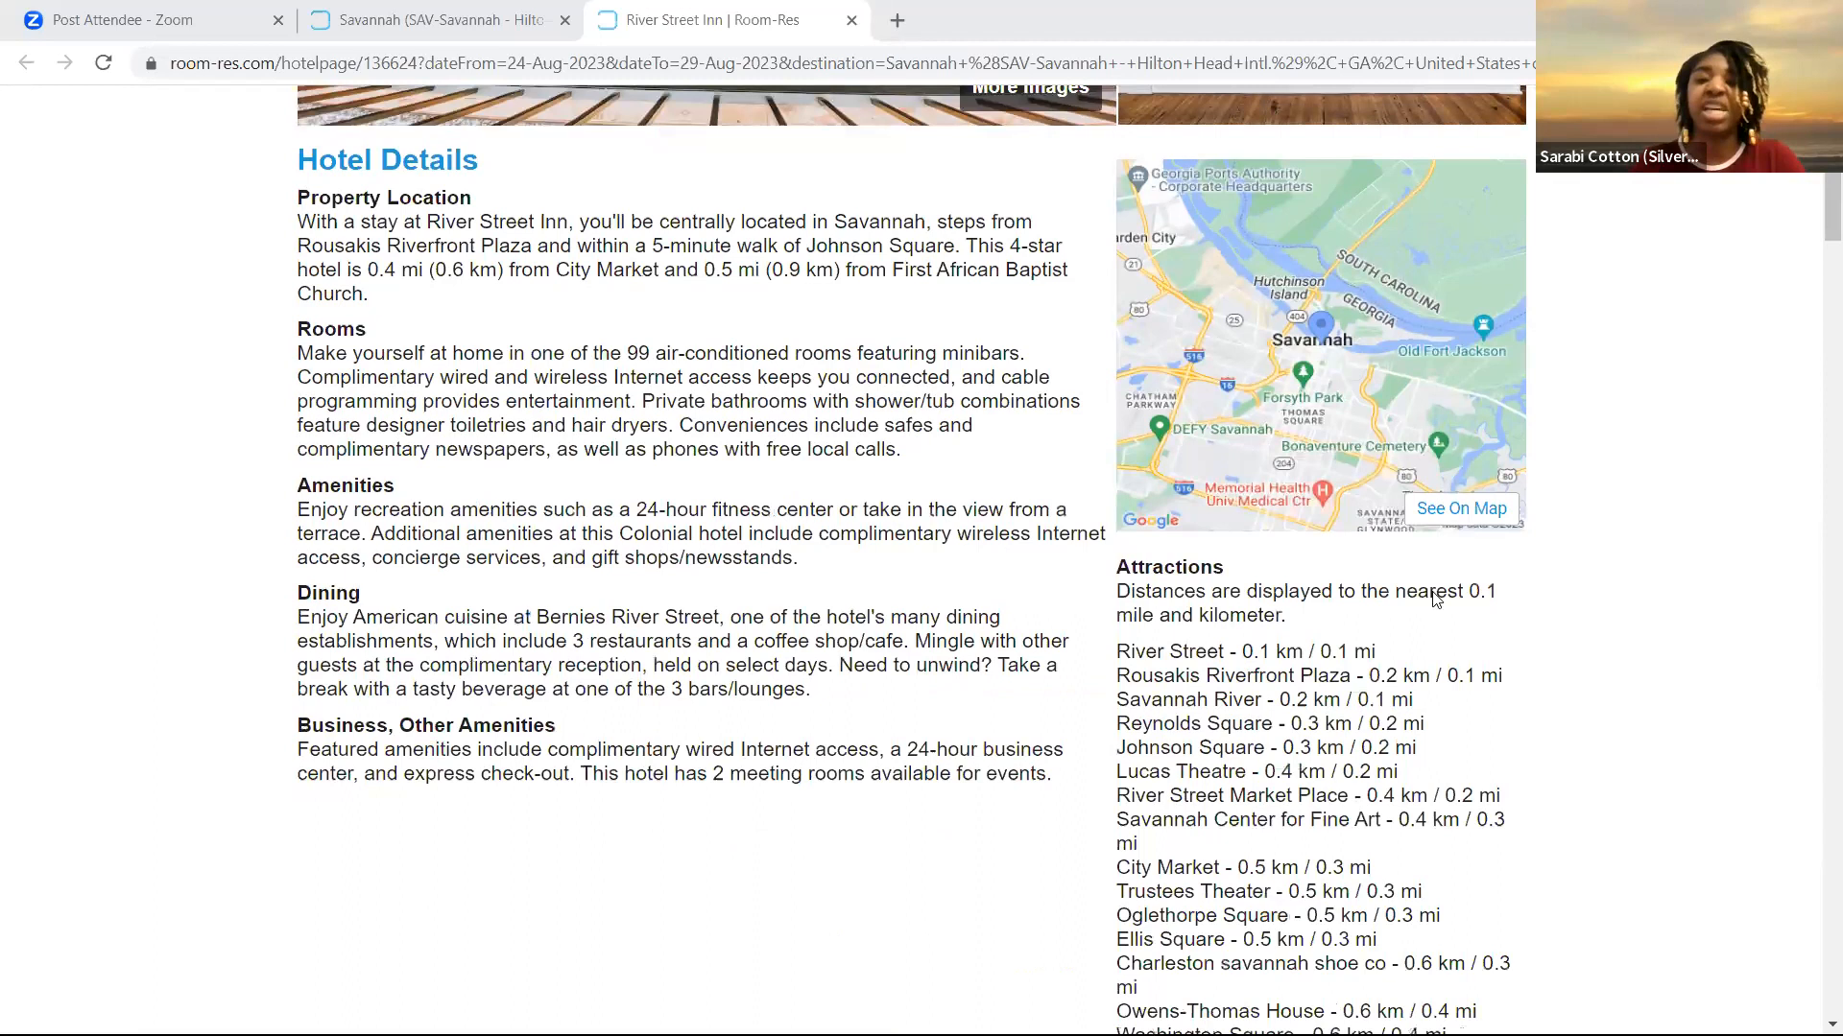
scroll(1436, 600, down, 1)
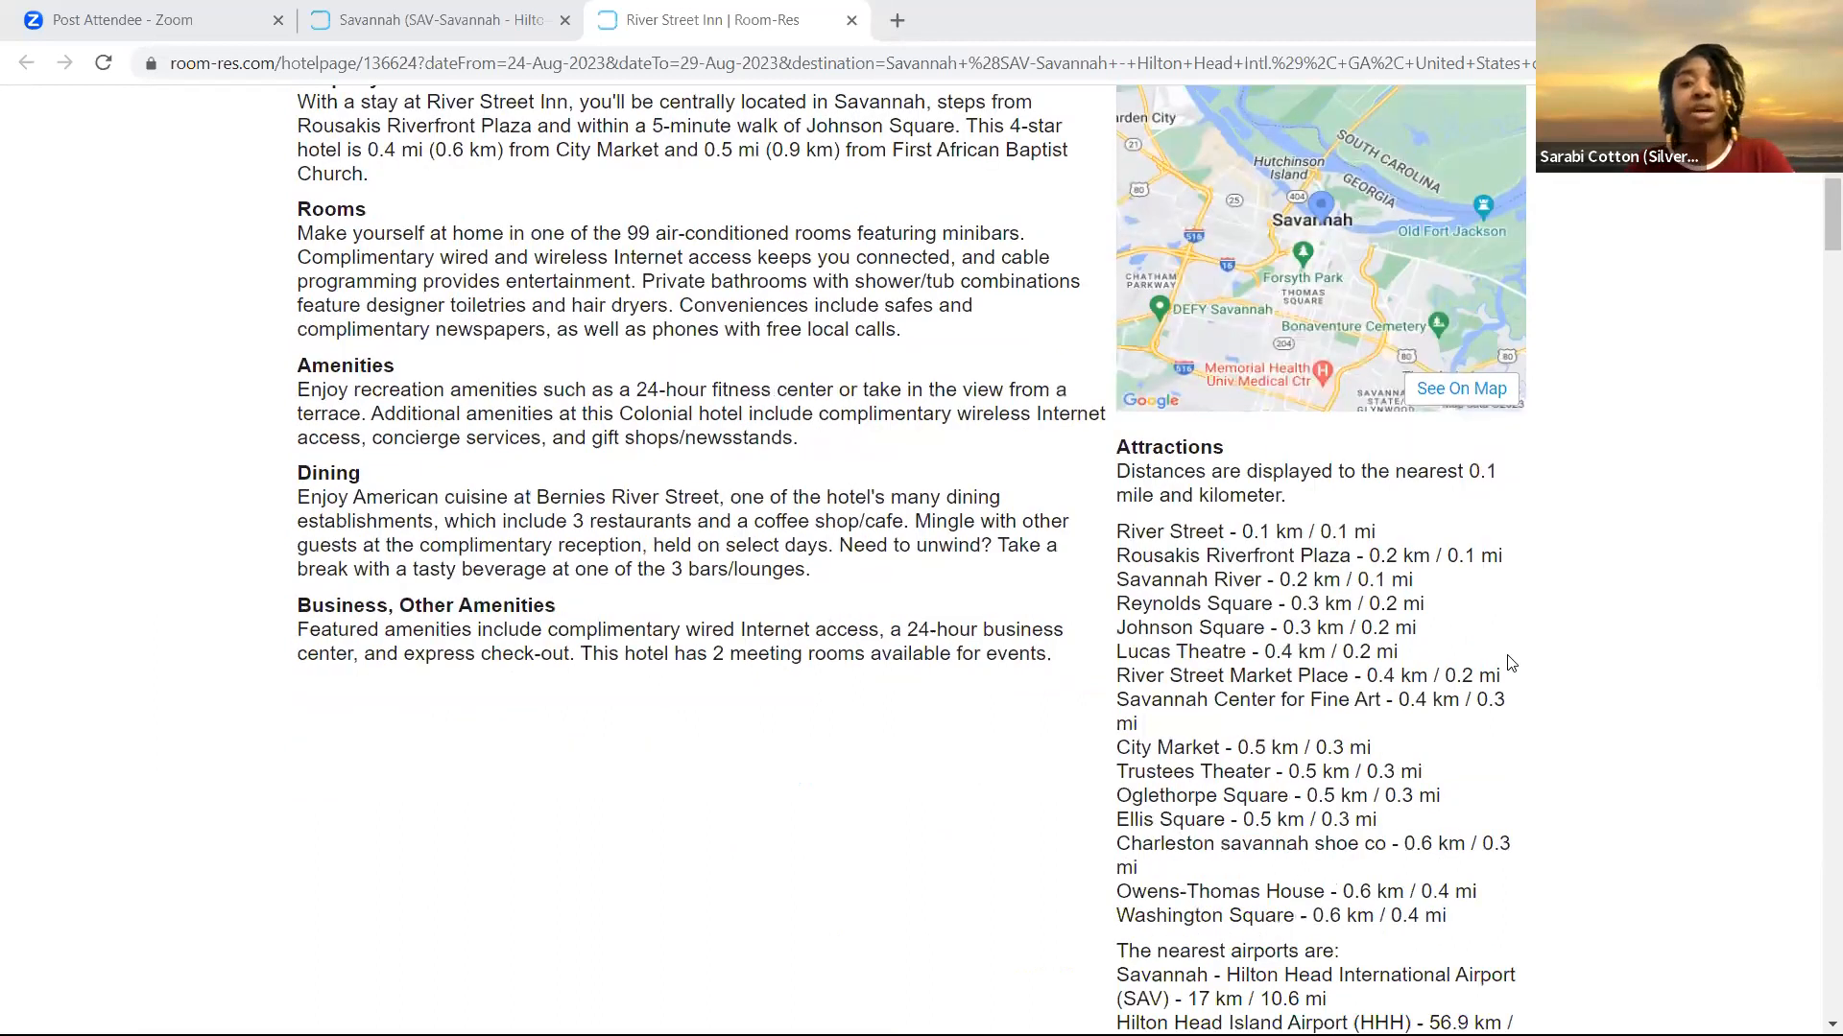
scroll(1471, 682, down, 2)
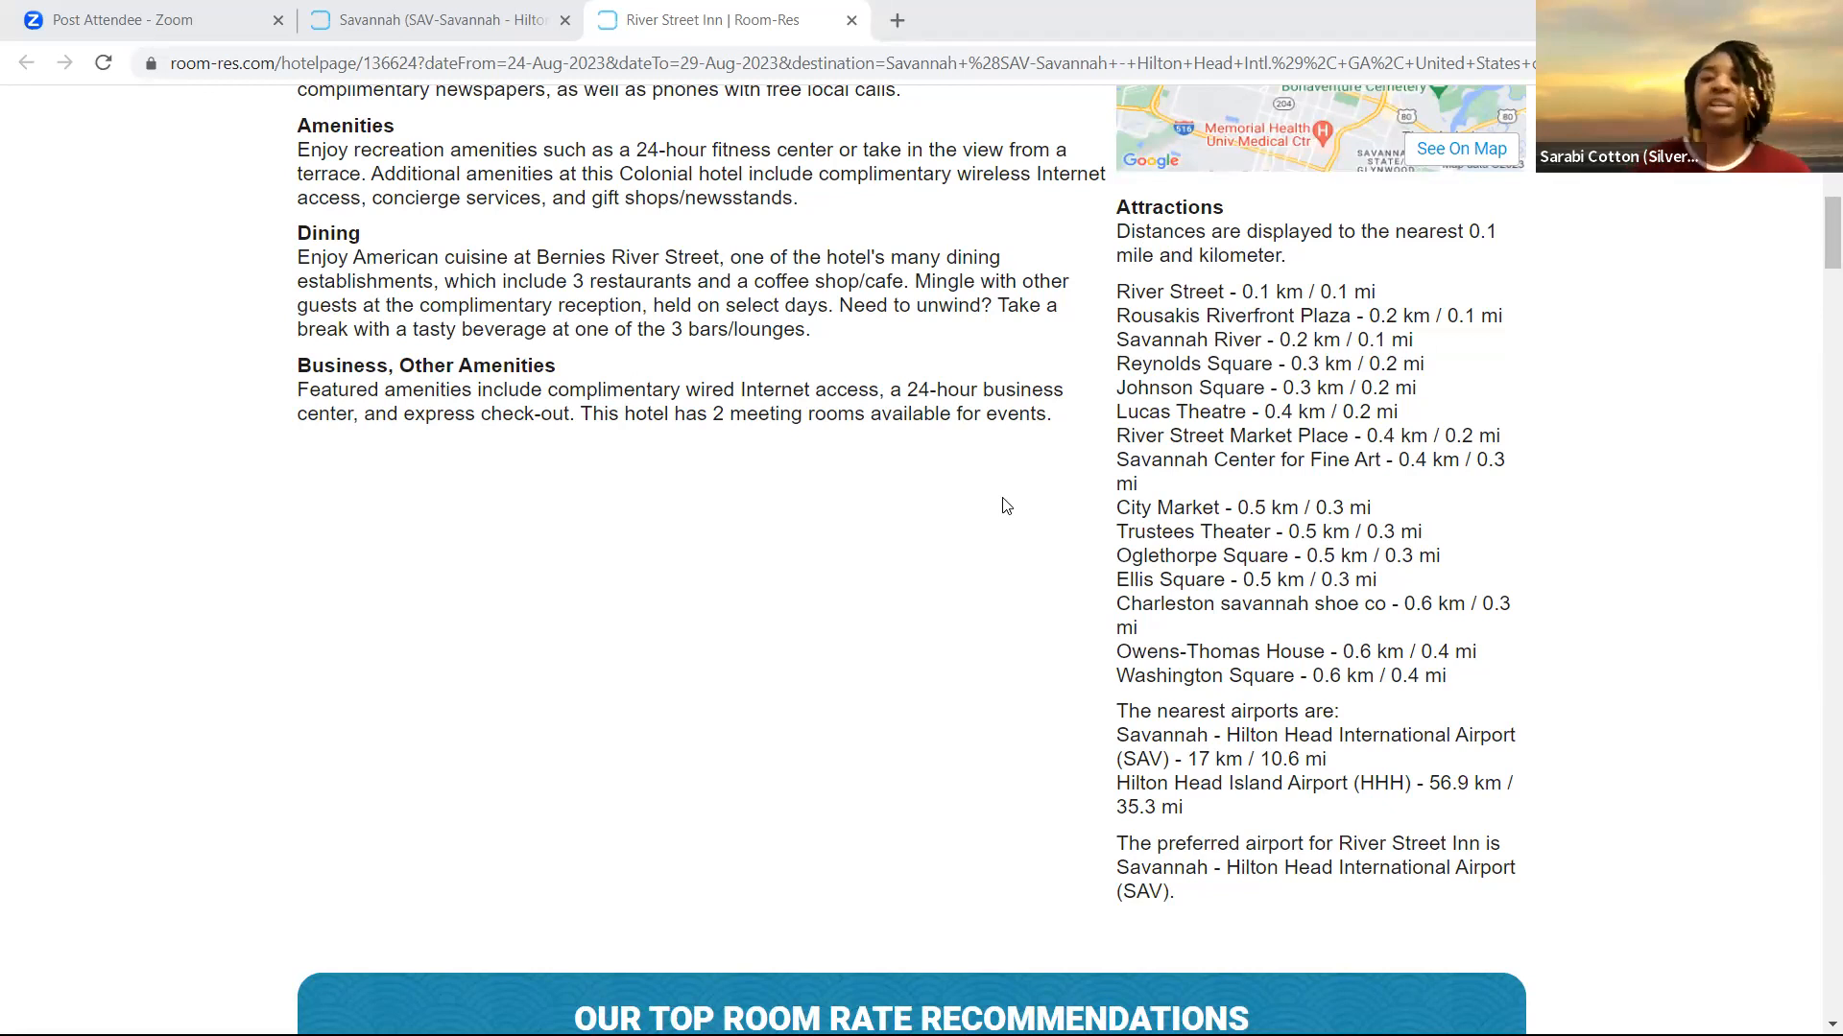
Review the top room rate recommendations on the River Street Inn page
scroll(1004, 510, down, 1)
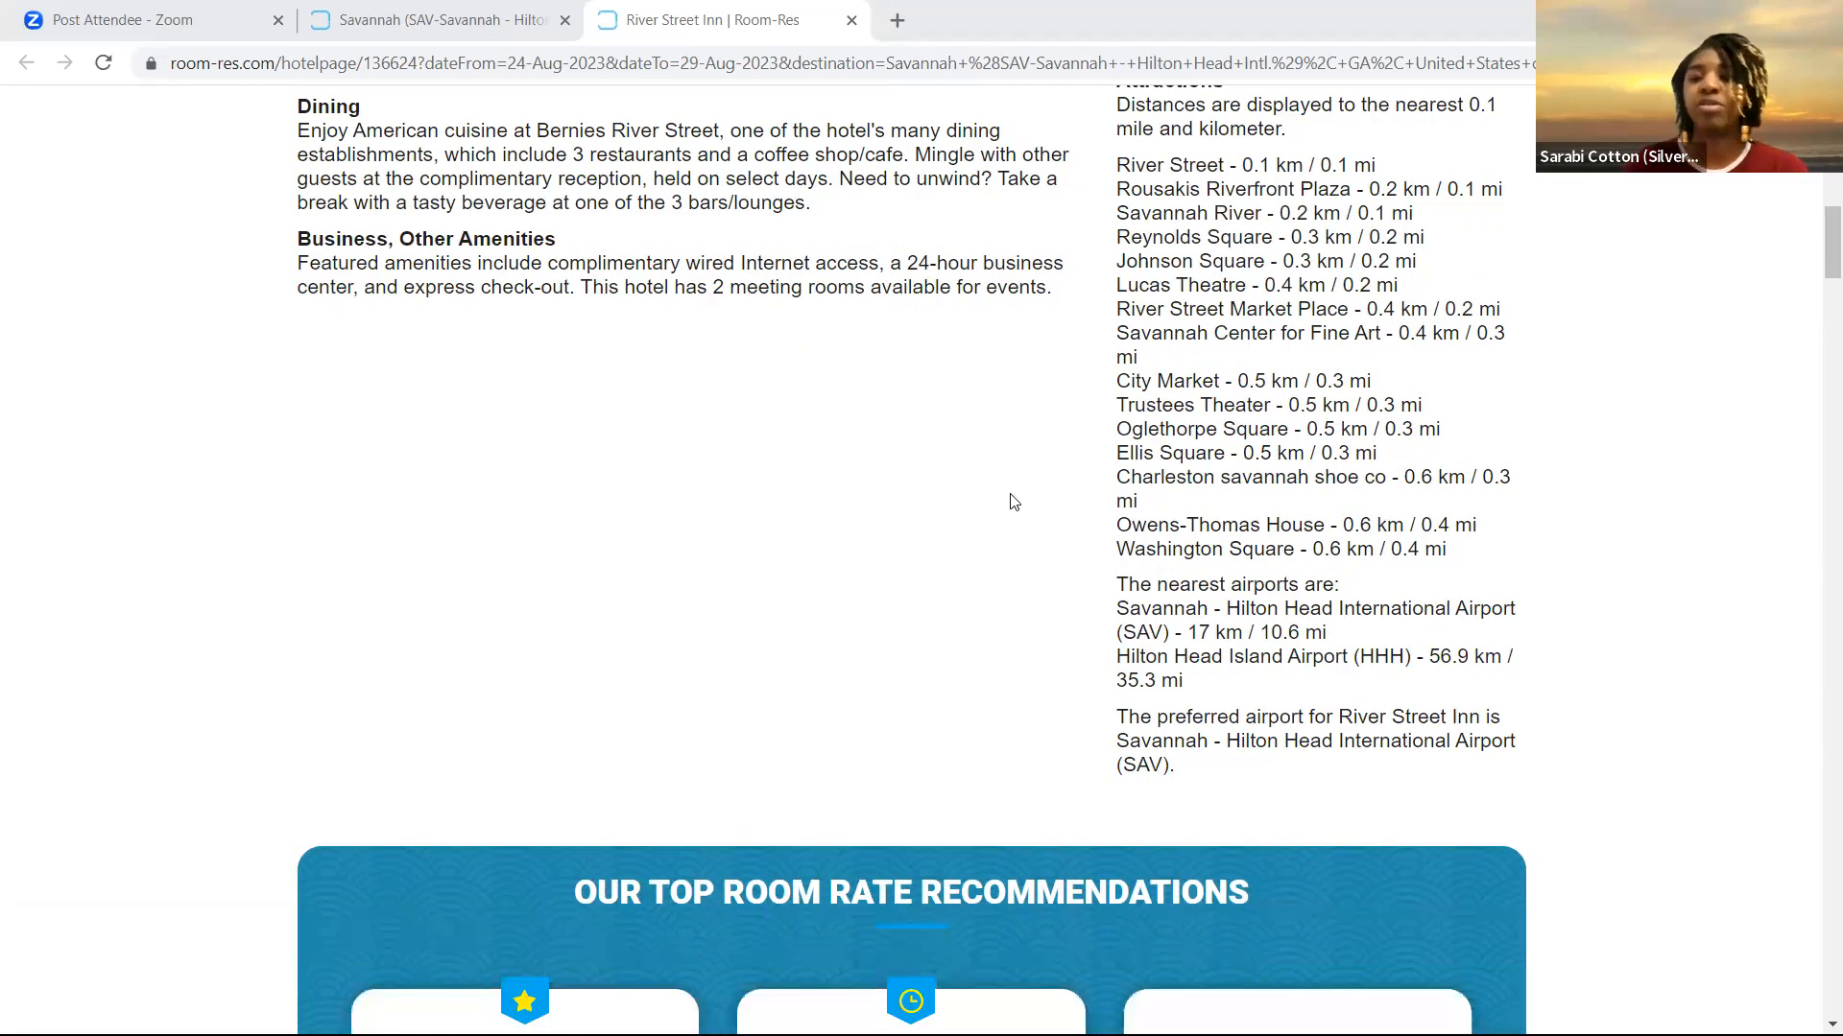
scroll(998, 508, down, 2)
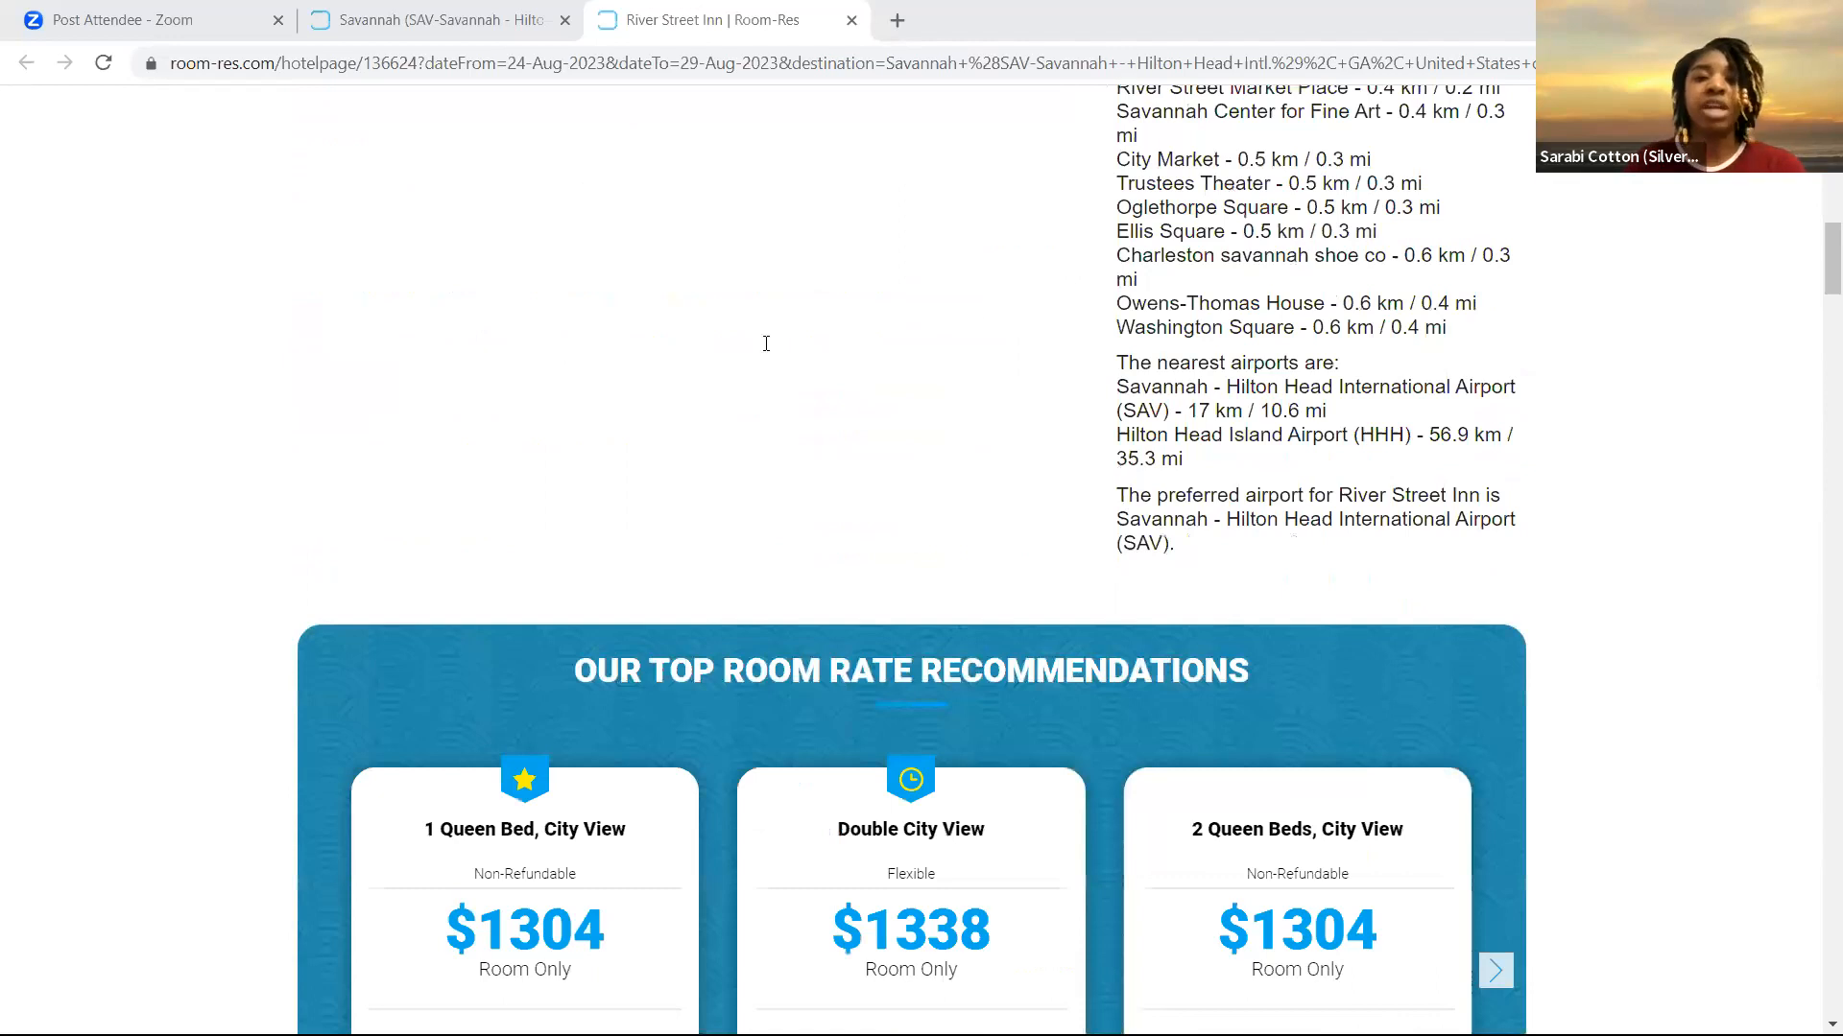
scroll(765, 341, down, 3)
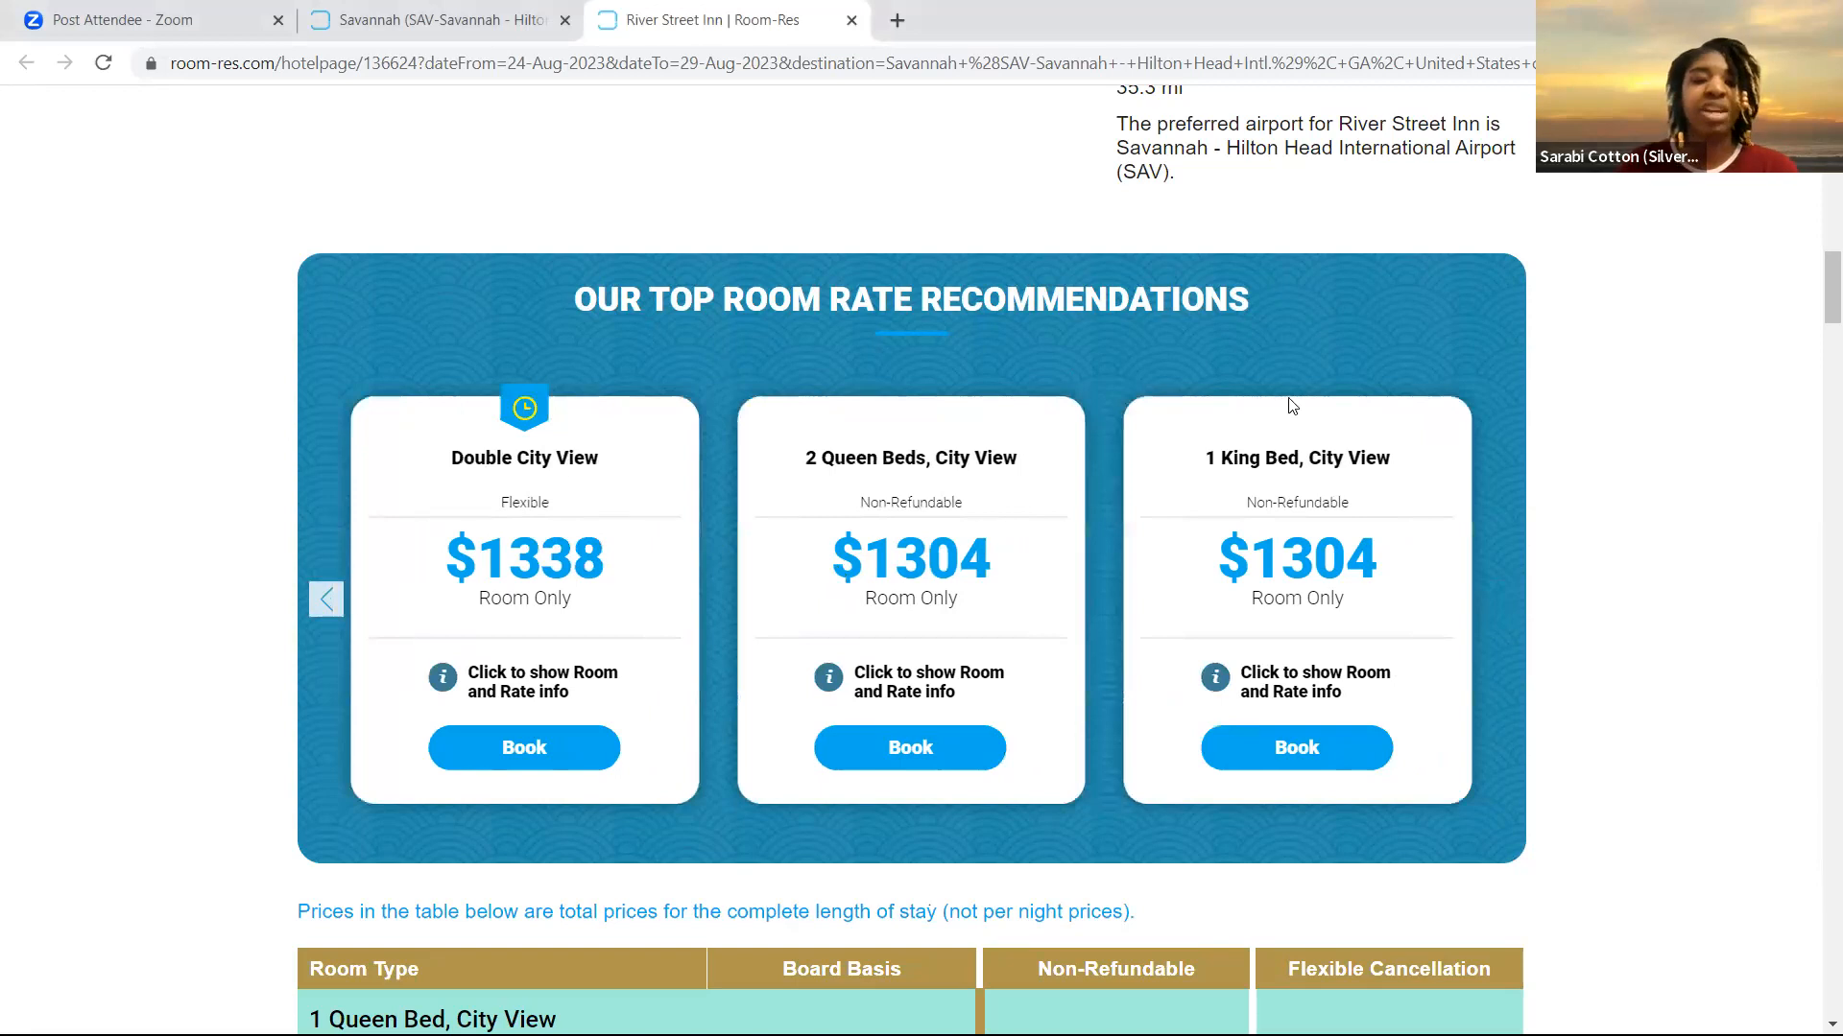
scroll(1232, 660, down, 6)
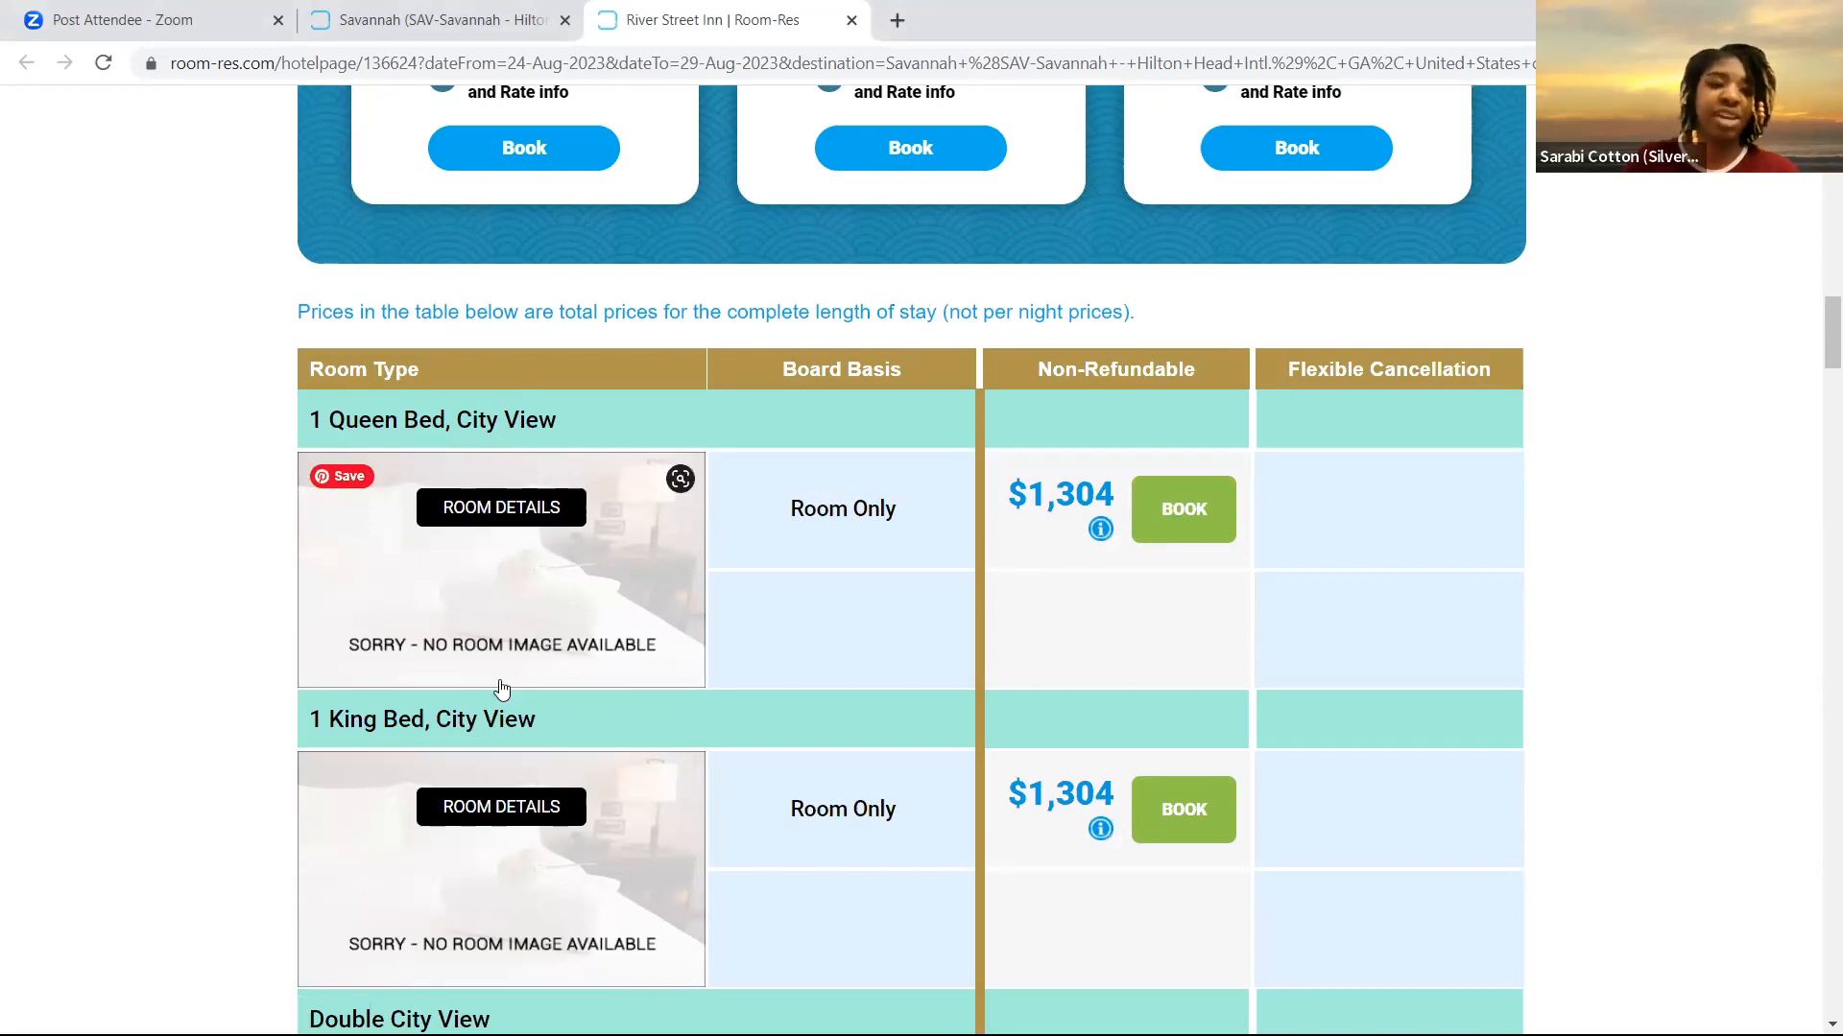
Compare the non-refundable and flexible cancellation rates across River Street Inn's room types
scroll(501, 688, down, 6)
scroll(897, 528, up, 6)
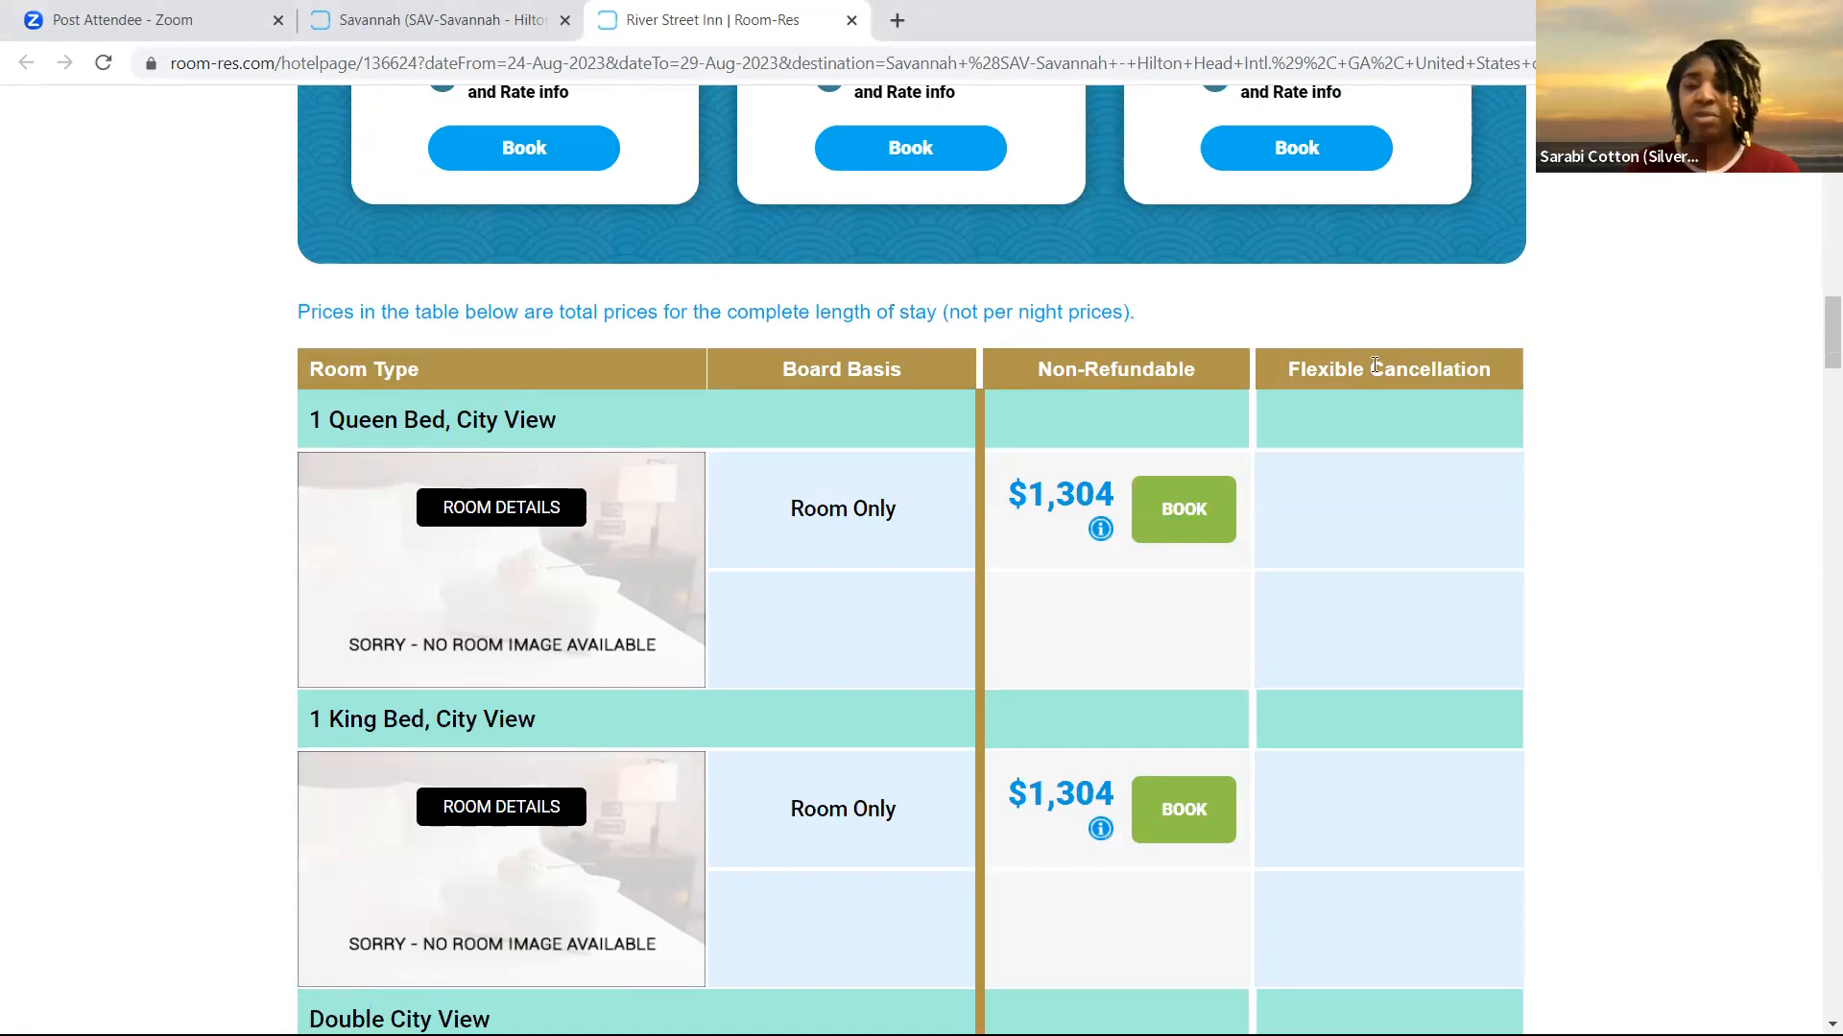
scroll(1405, 373, down, 3)
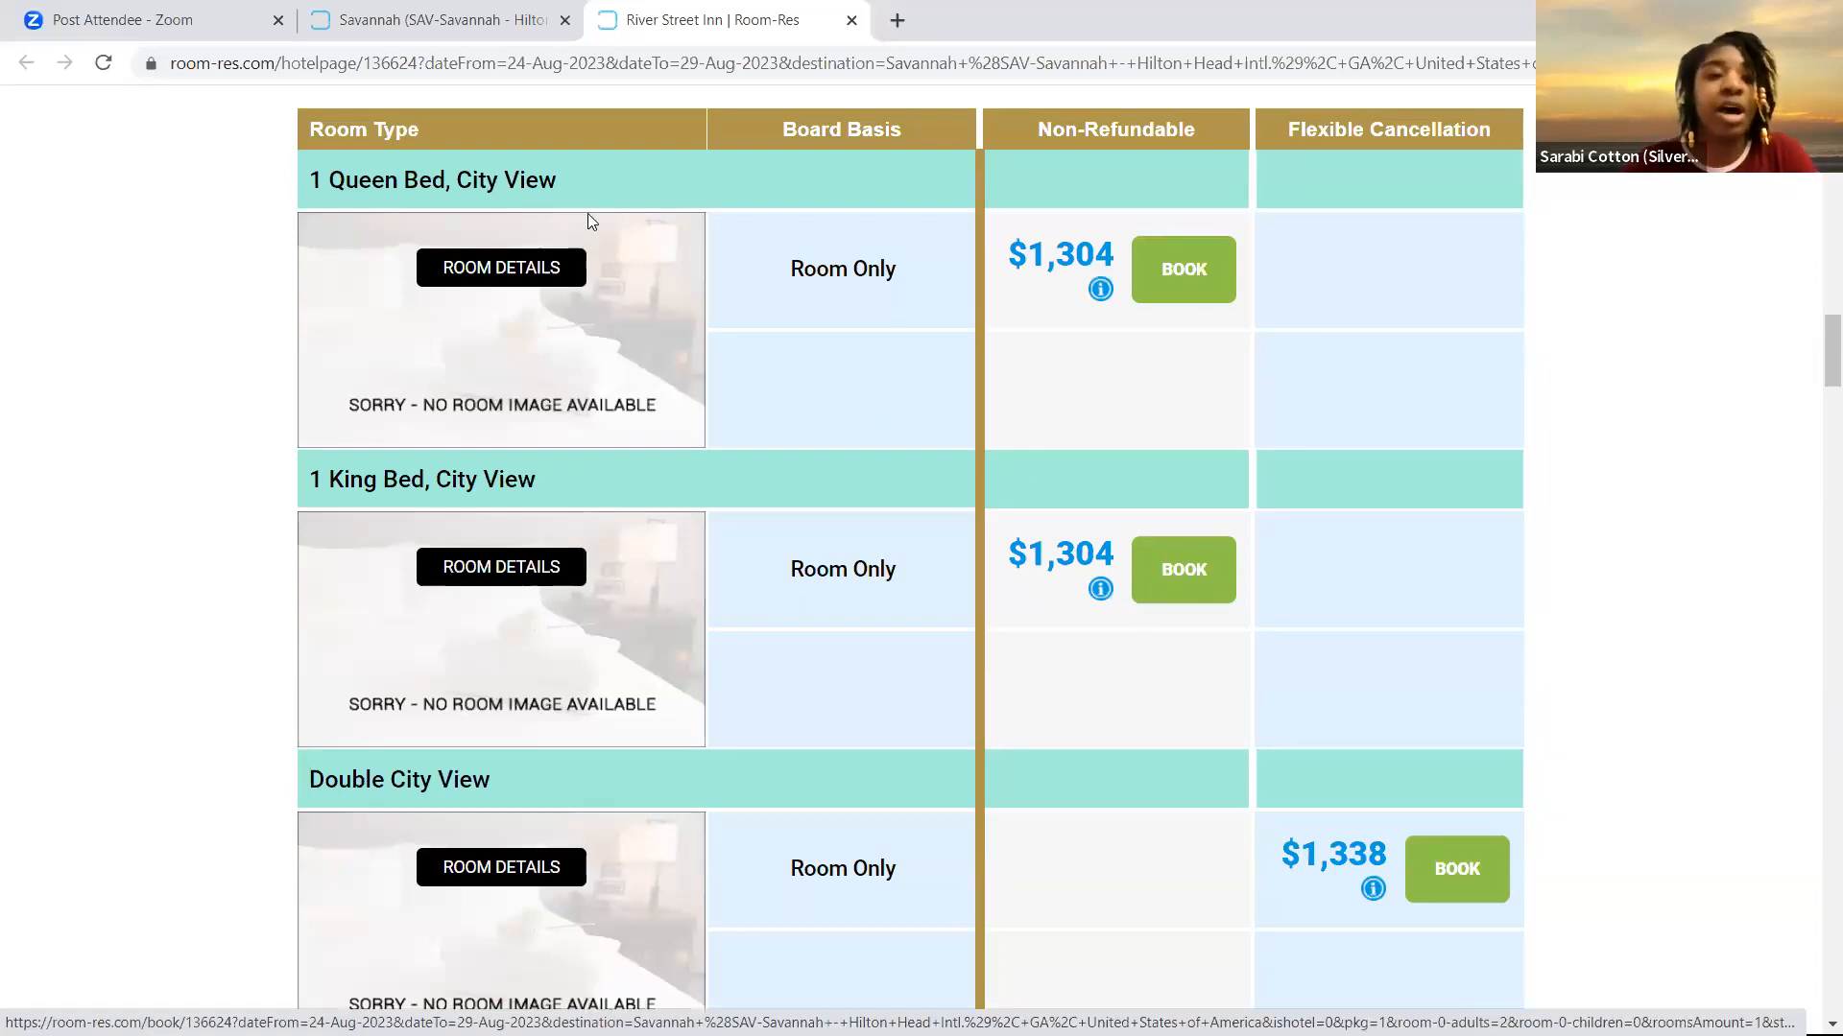
scroll(461, 346, down, 3)
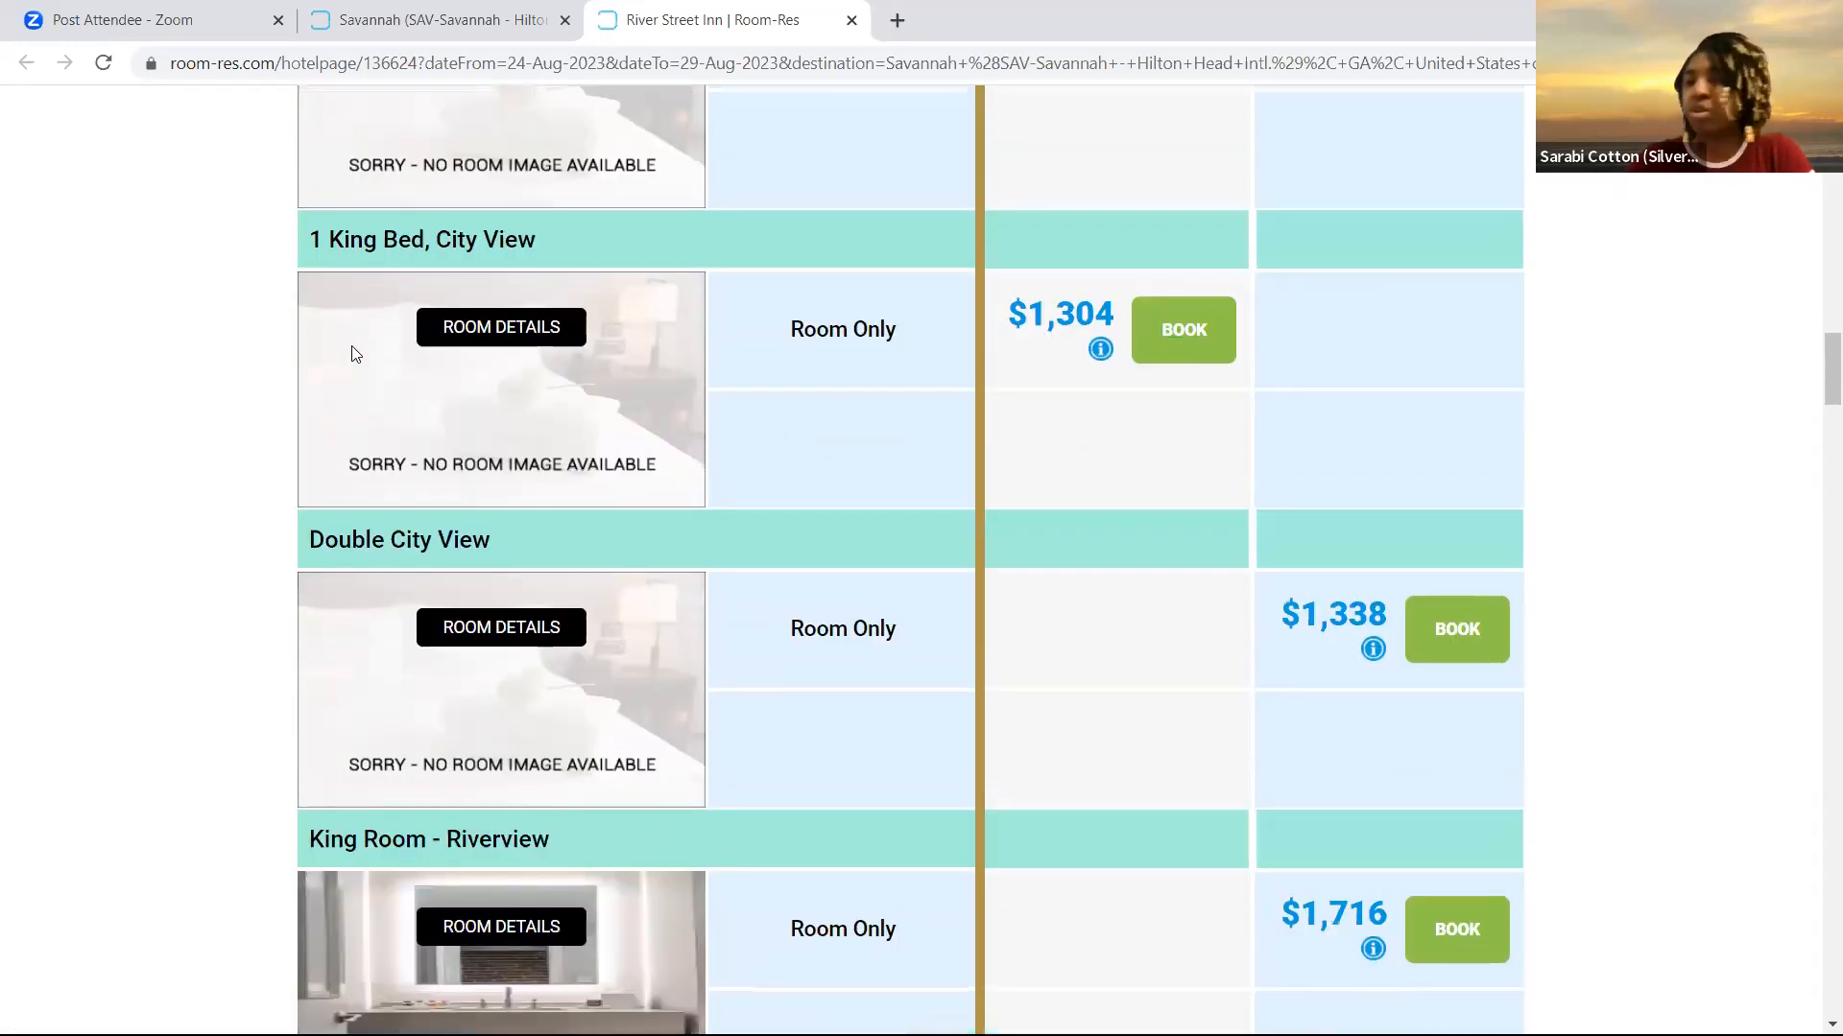
mouse_move(355, 354)
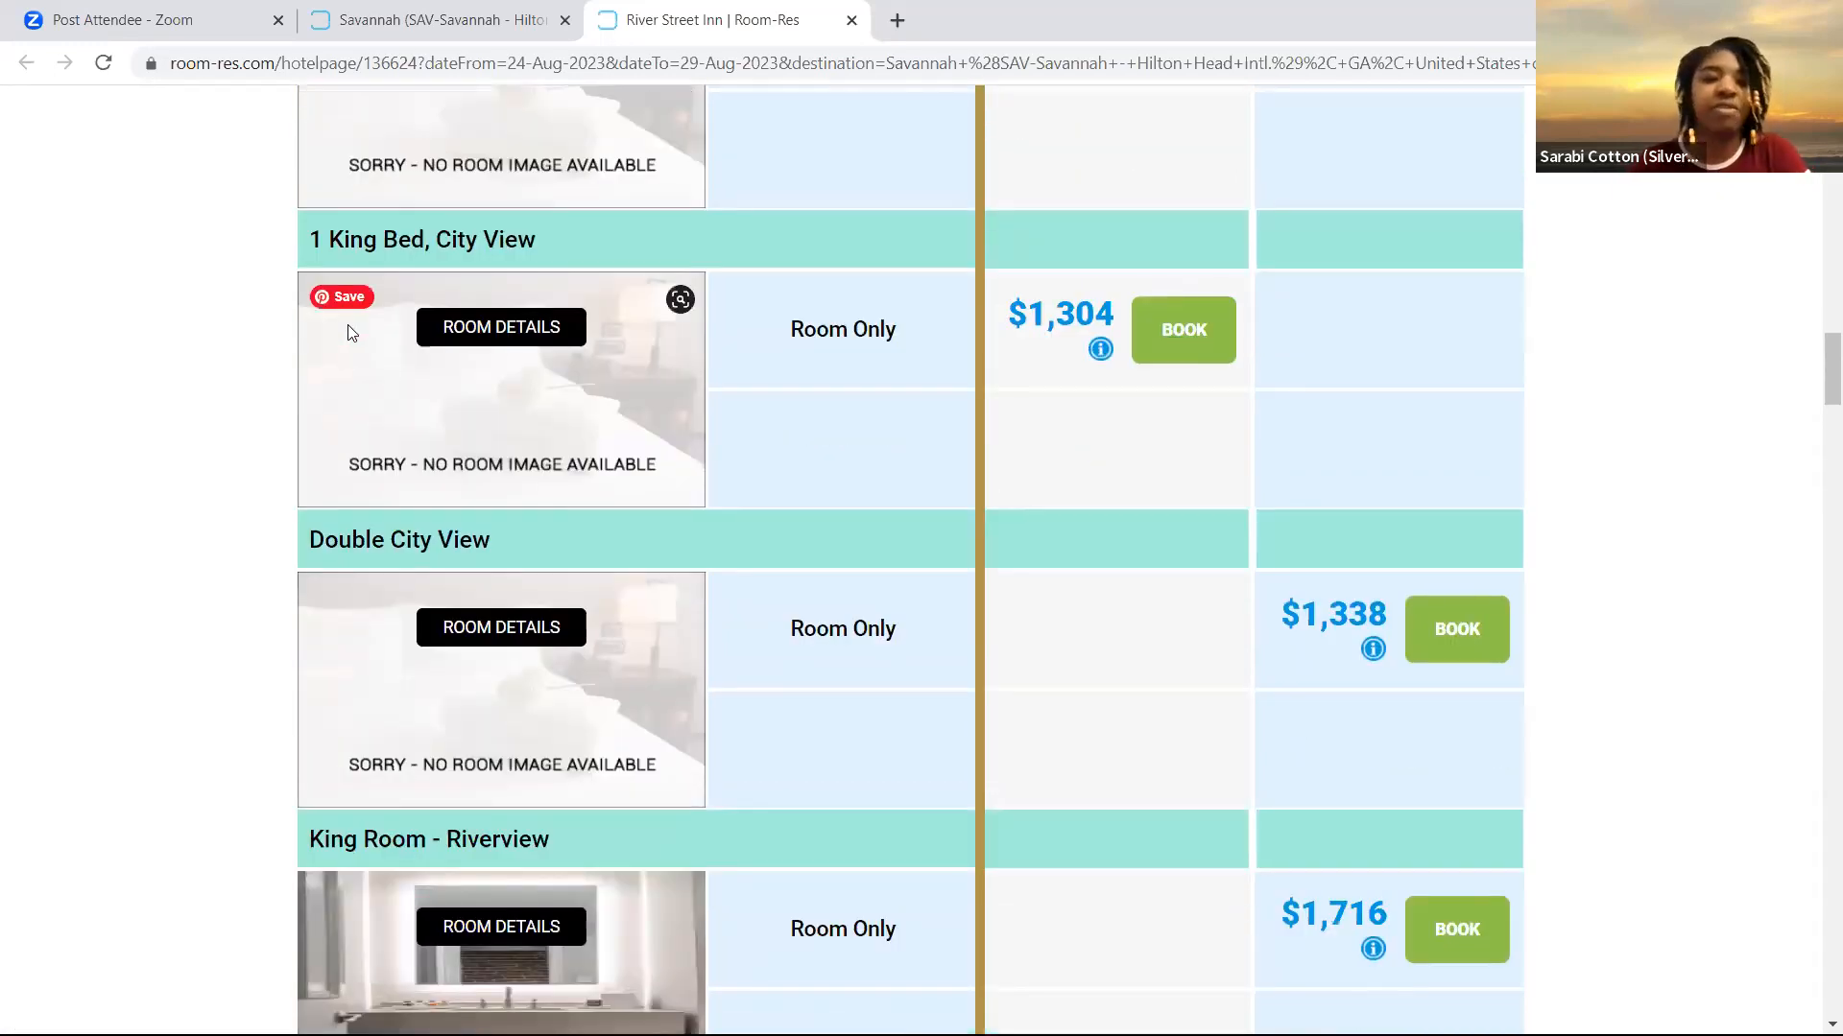
scroll(349, 336, down, 1)
scroll(348, 335, up, 4)
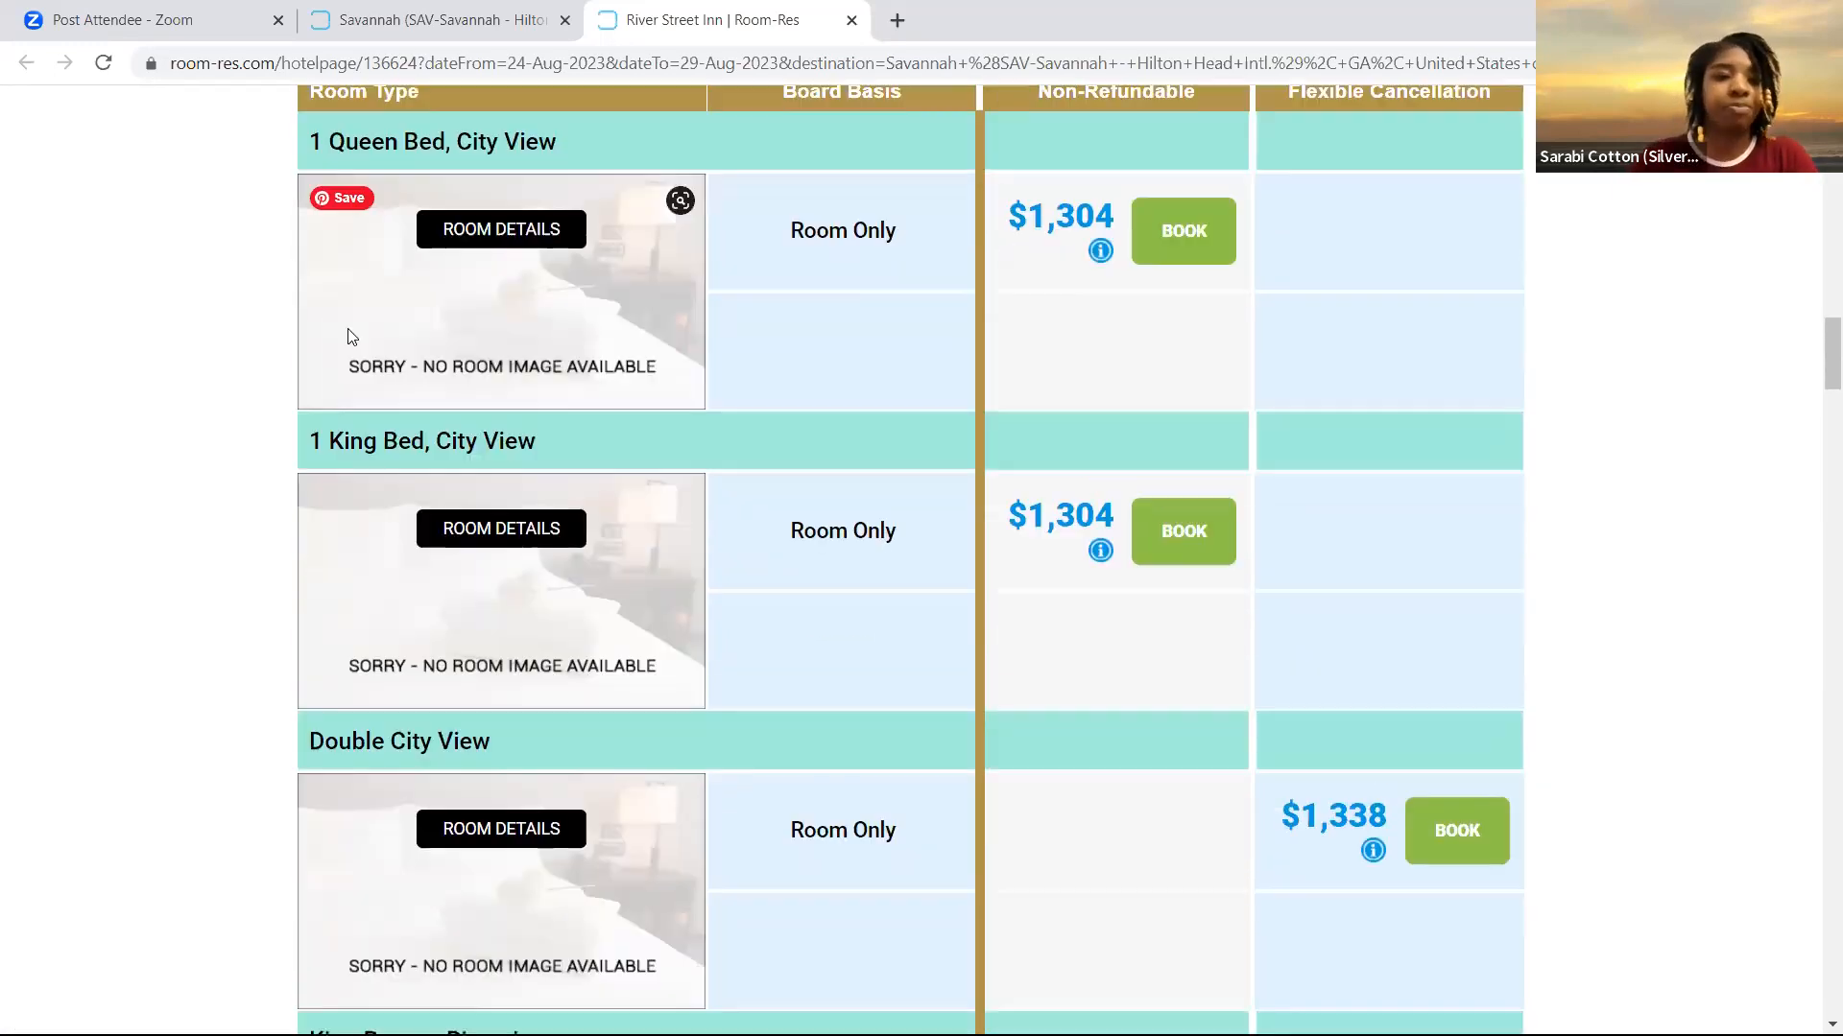
scroll(428, 416, down, 2)
scroll(428, 437, down, 3)
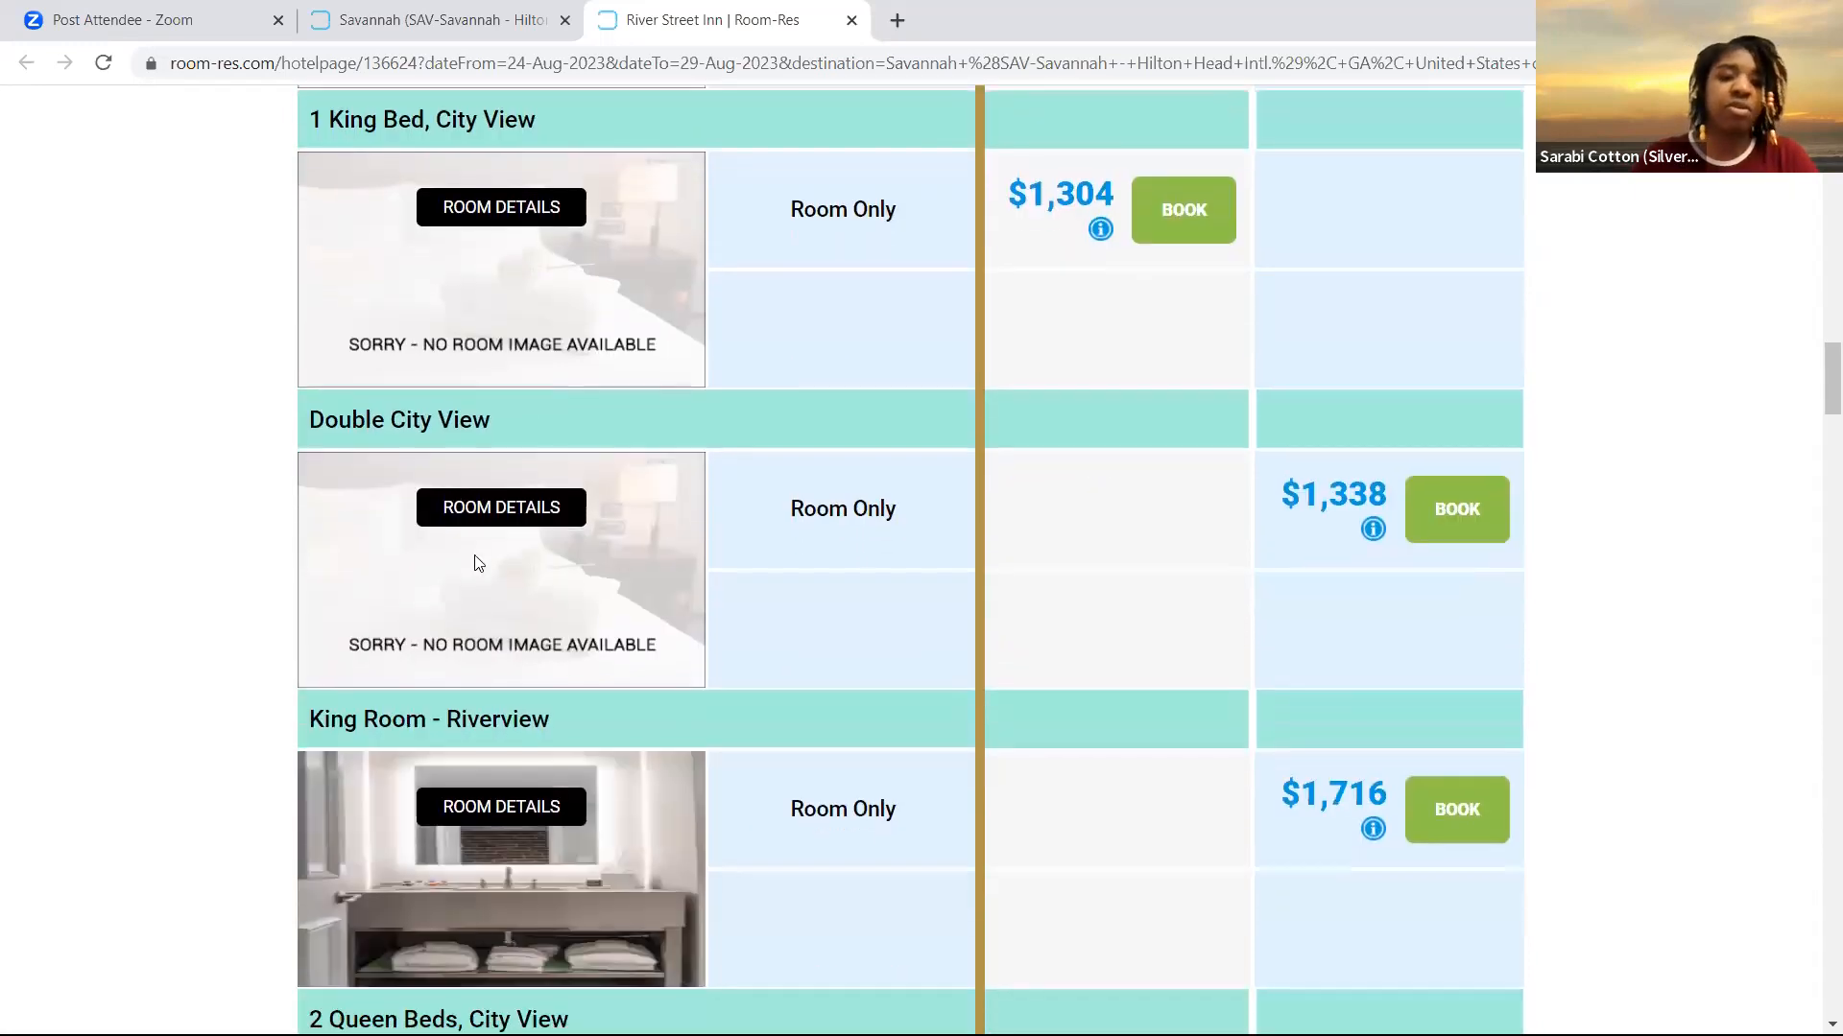
scroll(474, 557, down, 5)
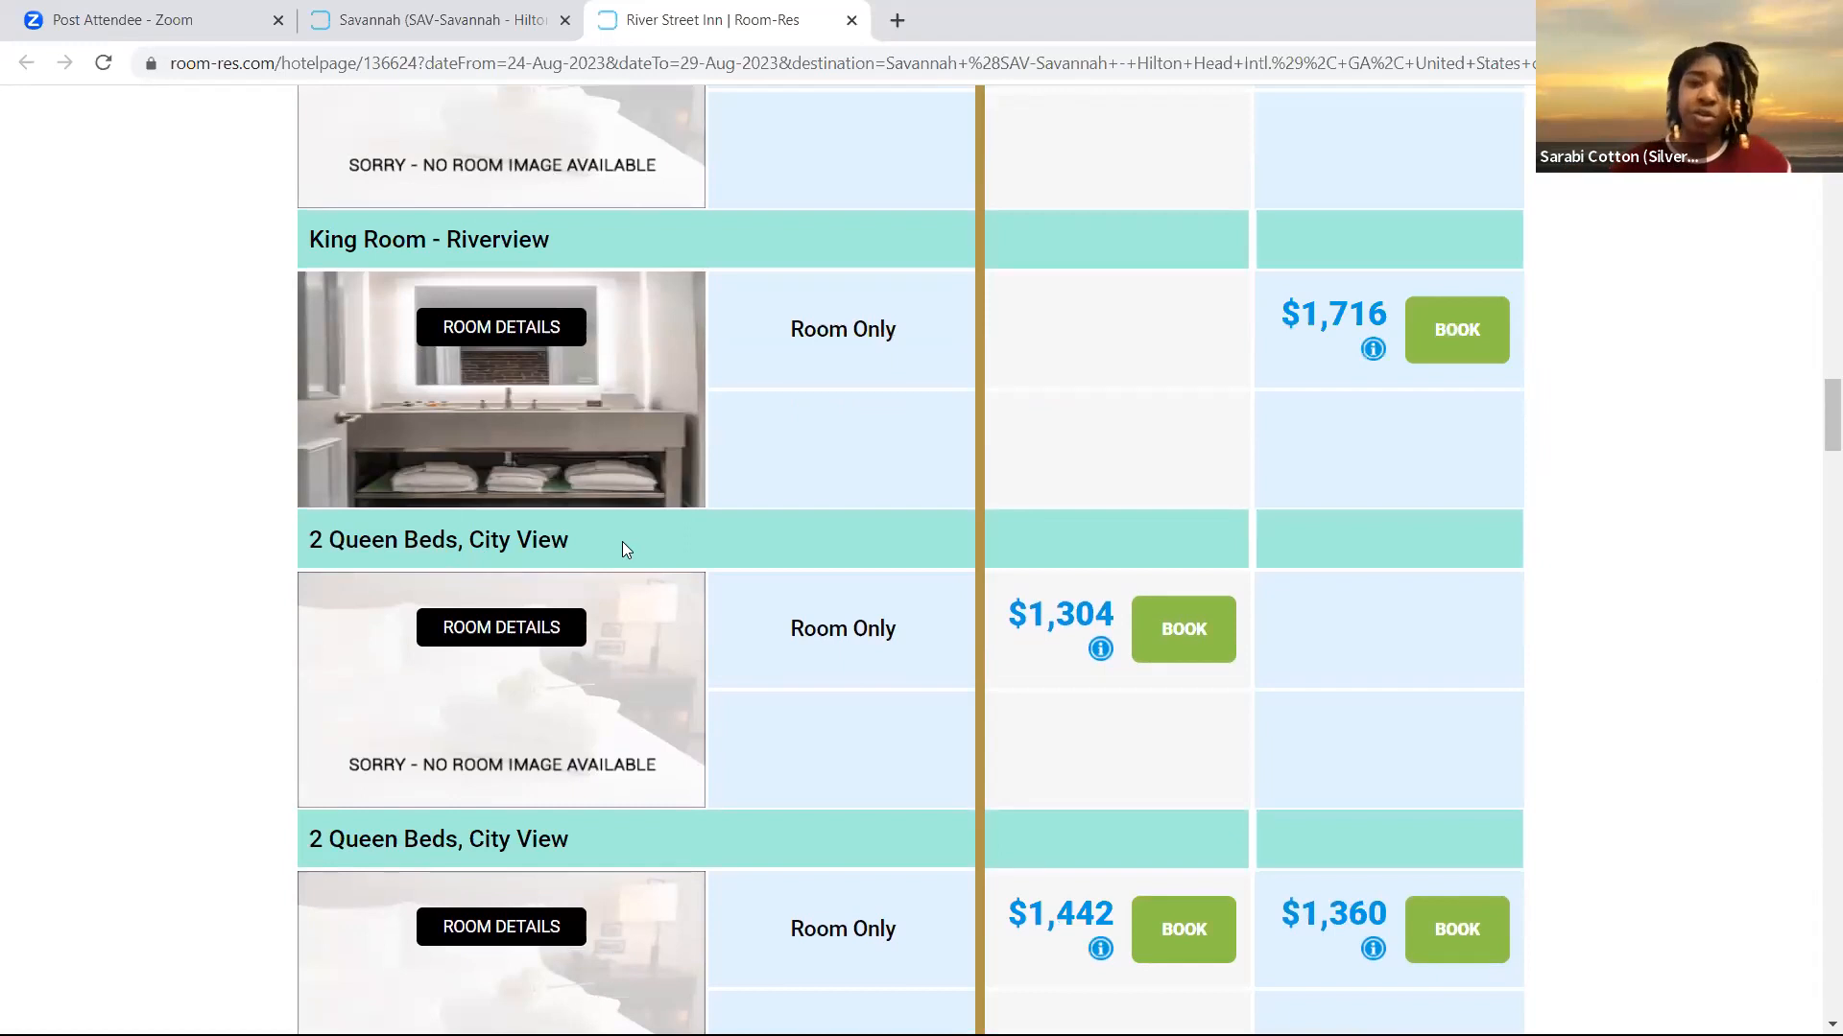
scroll(535, 470, down, 1)
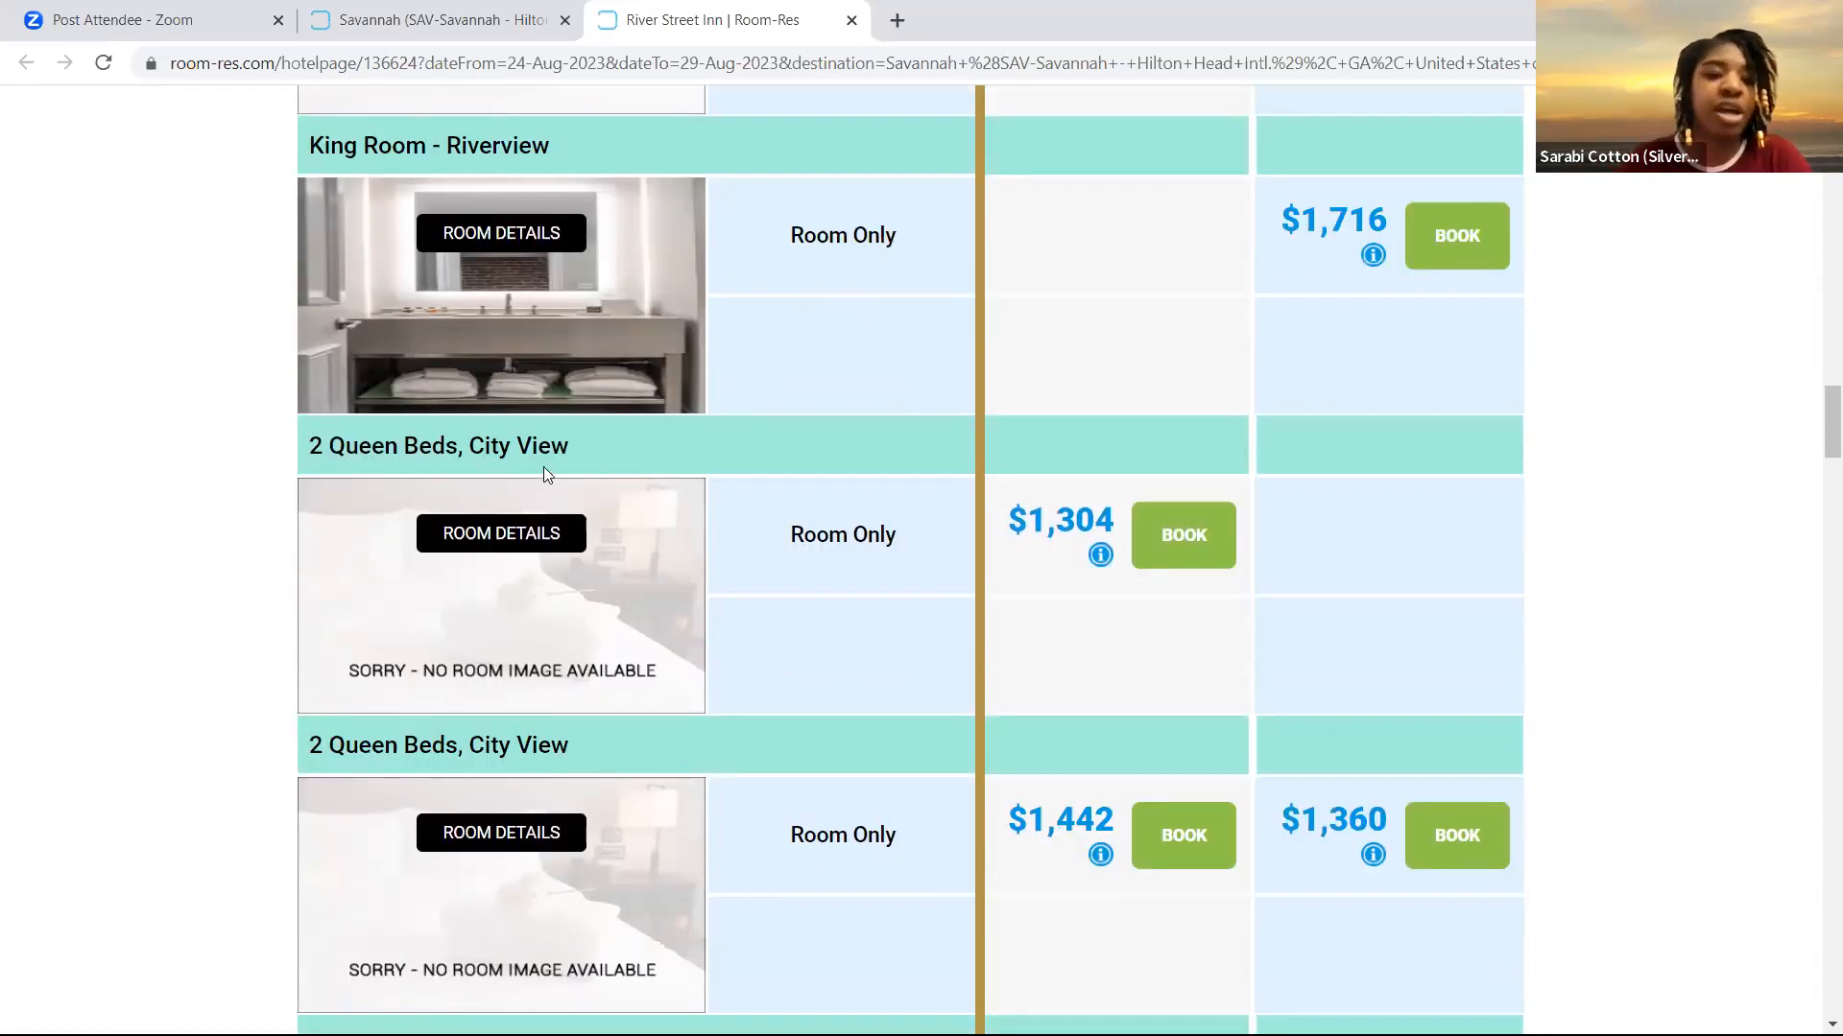
scroll(823, 572, down, 6)
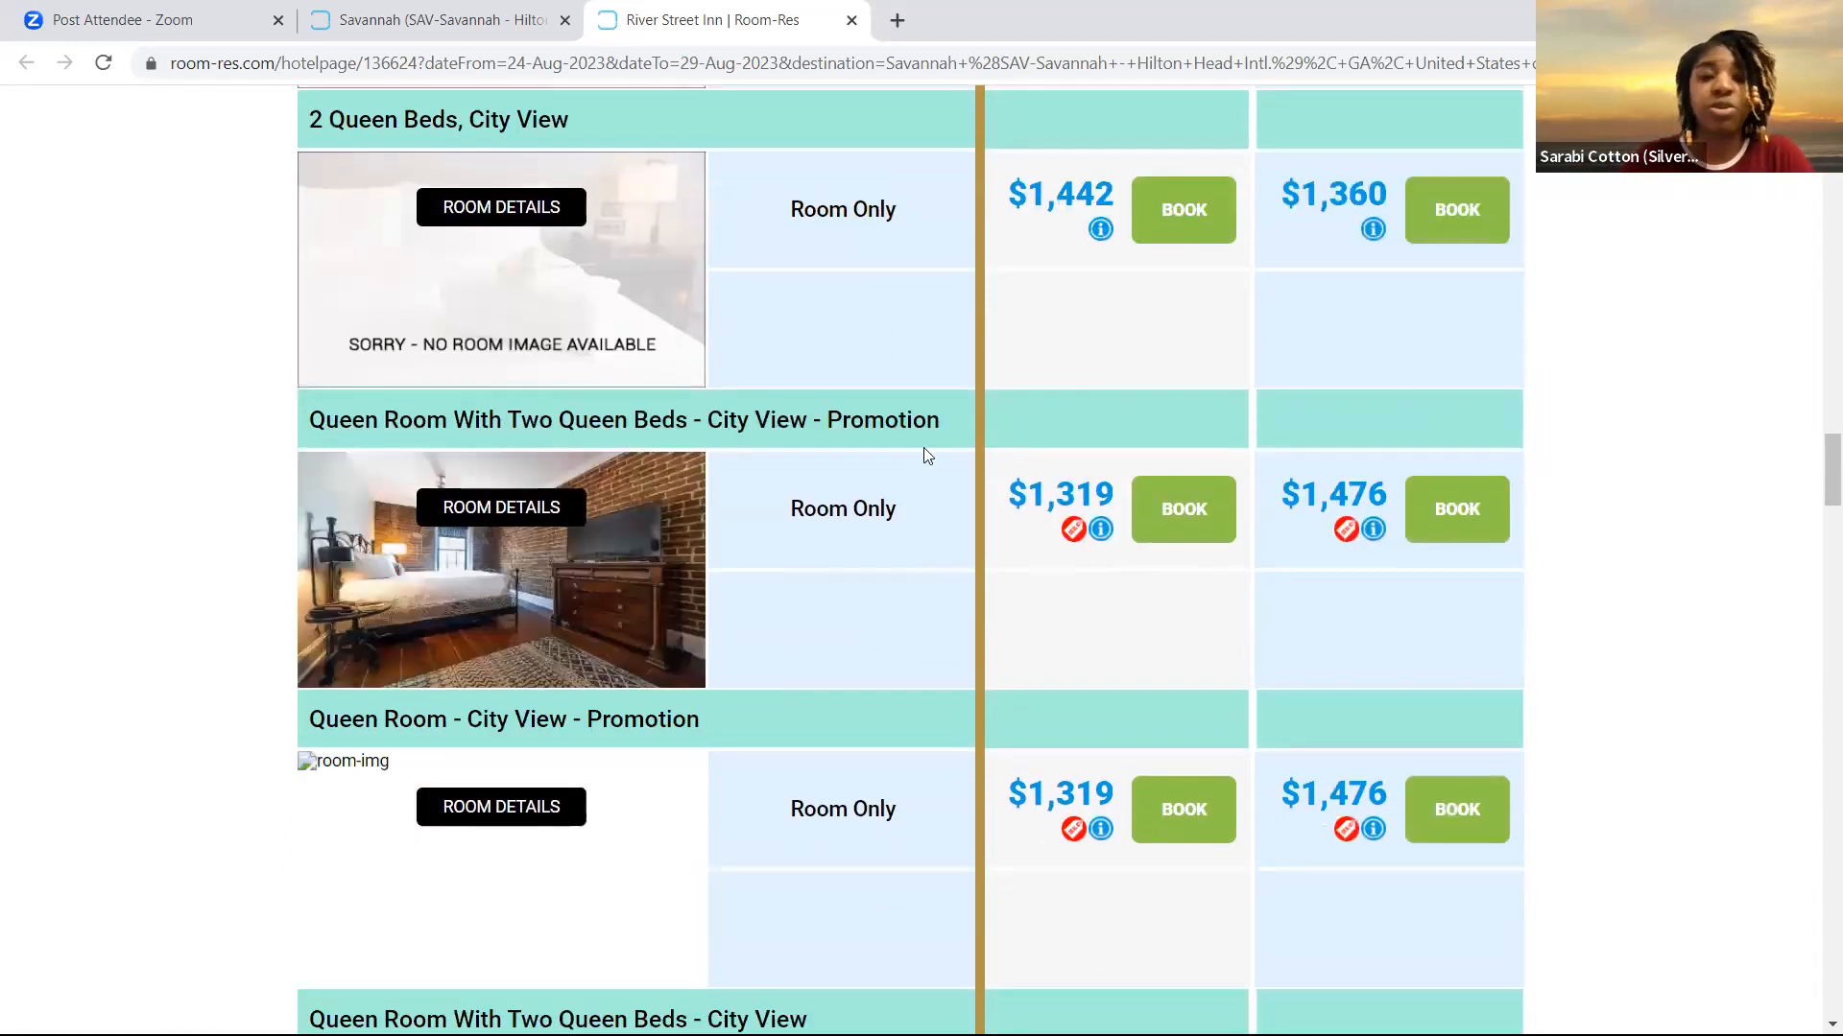
Open the booking form for the non-refundable rate of the 1 Queen Bed, City View room
scroll(878, 576, up, 12)
scroll(873, 605, down, 4)
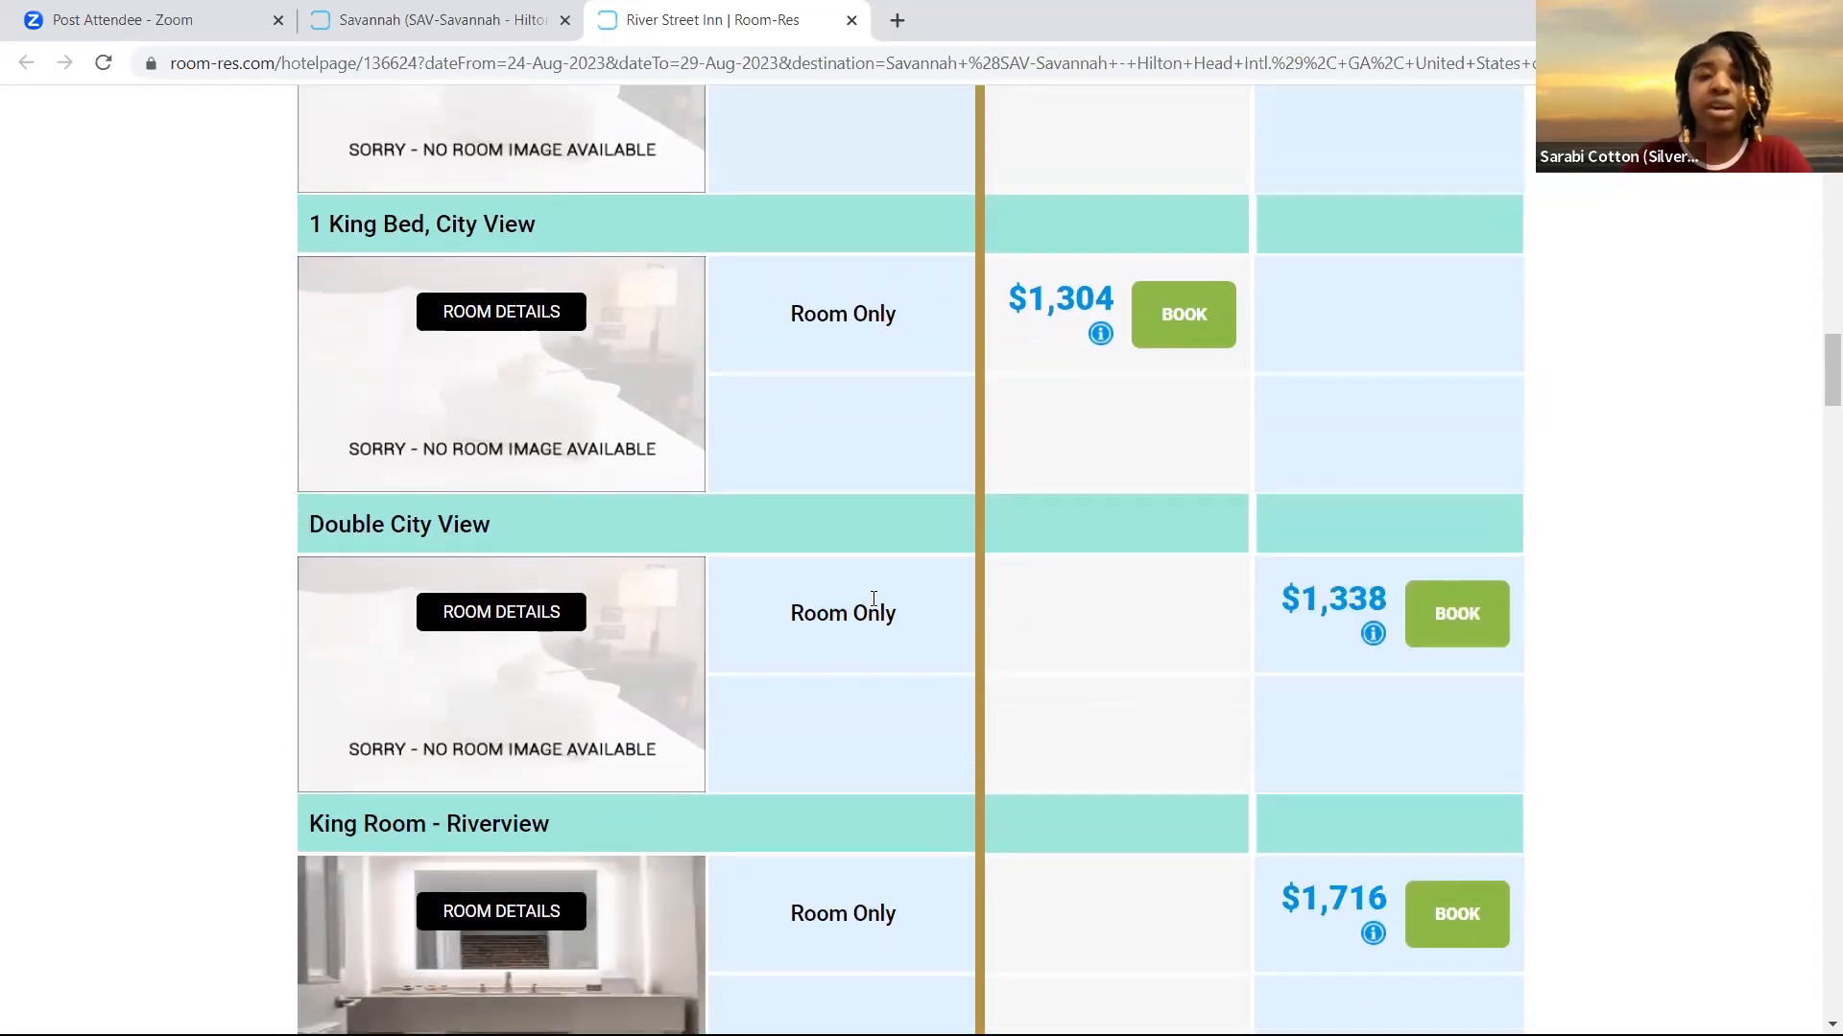
scroll(875, 622, up, 6)
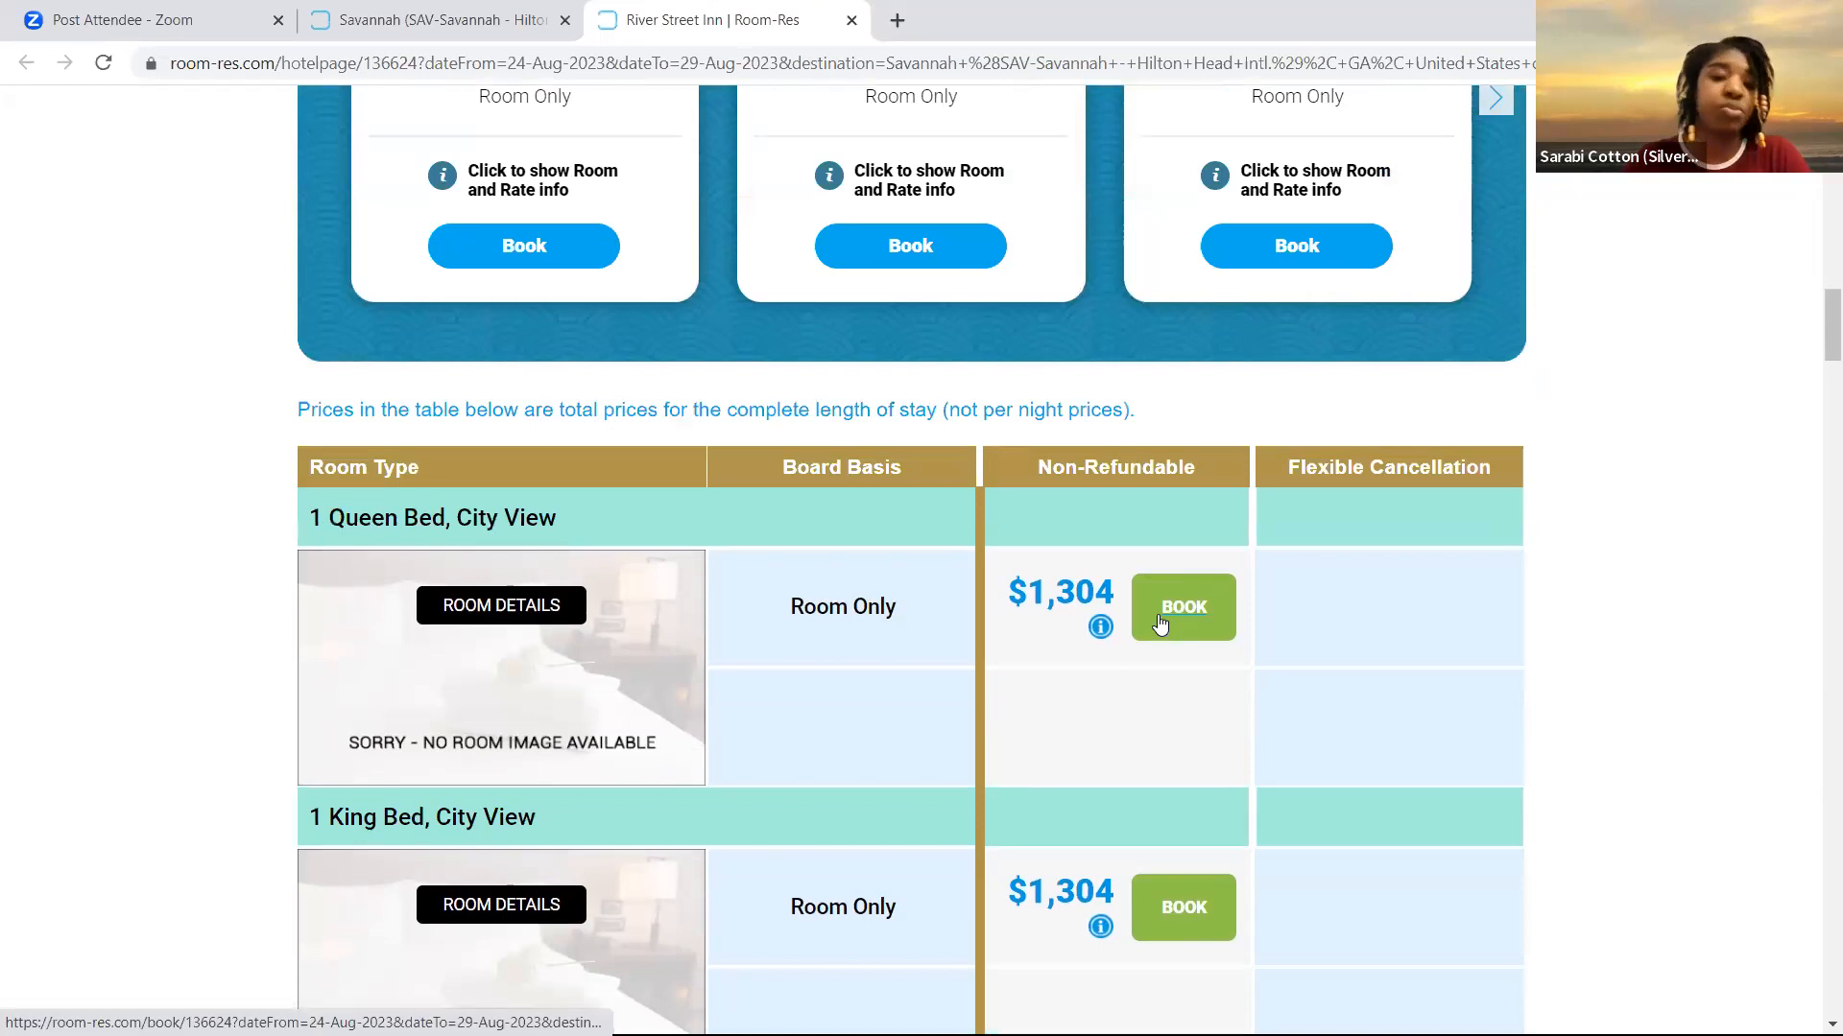
click(1157, 622)
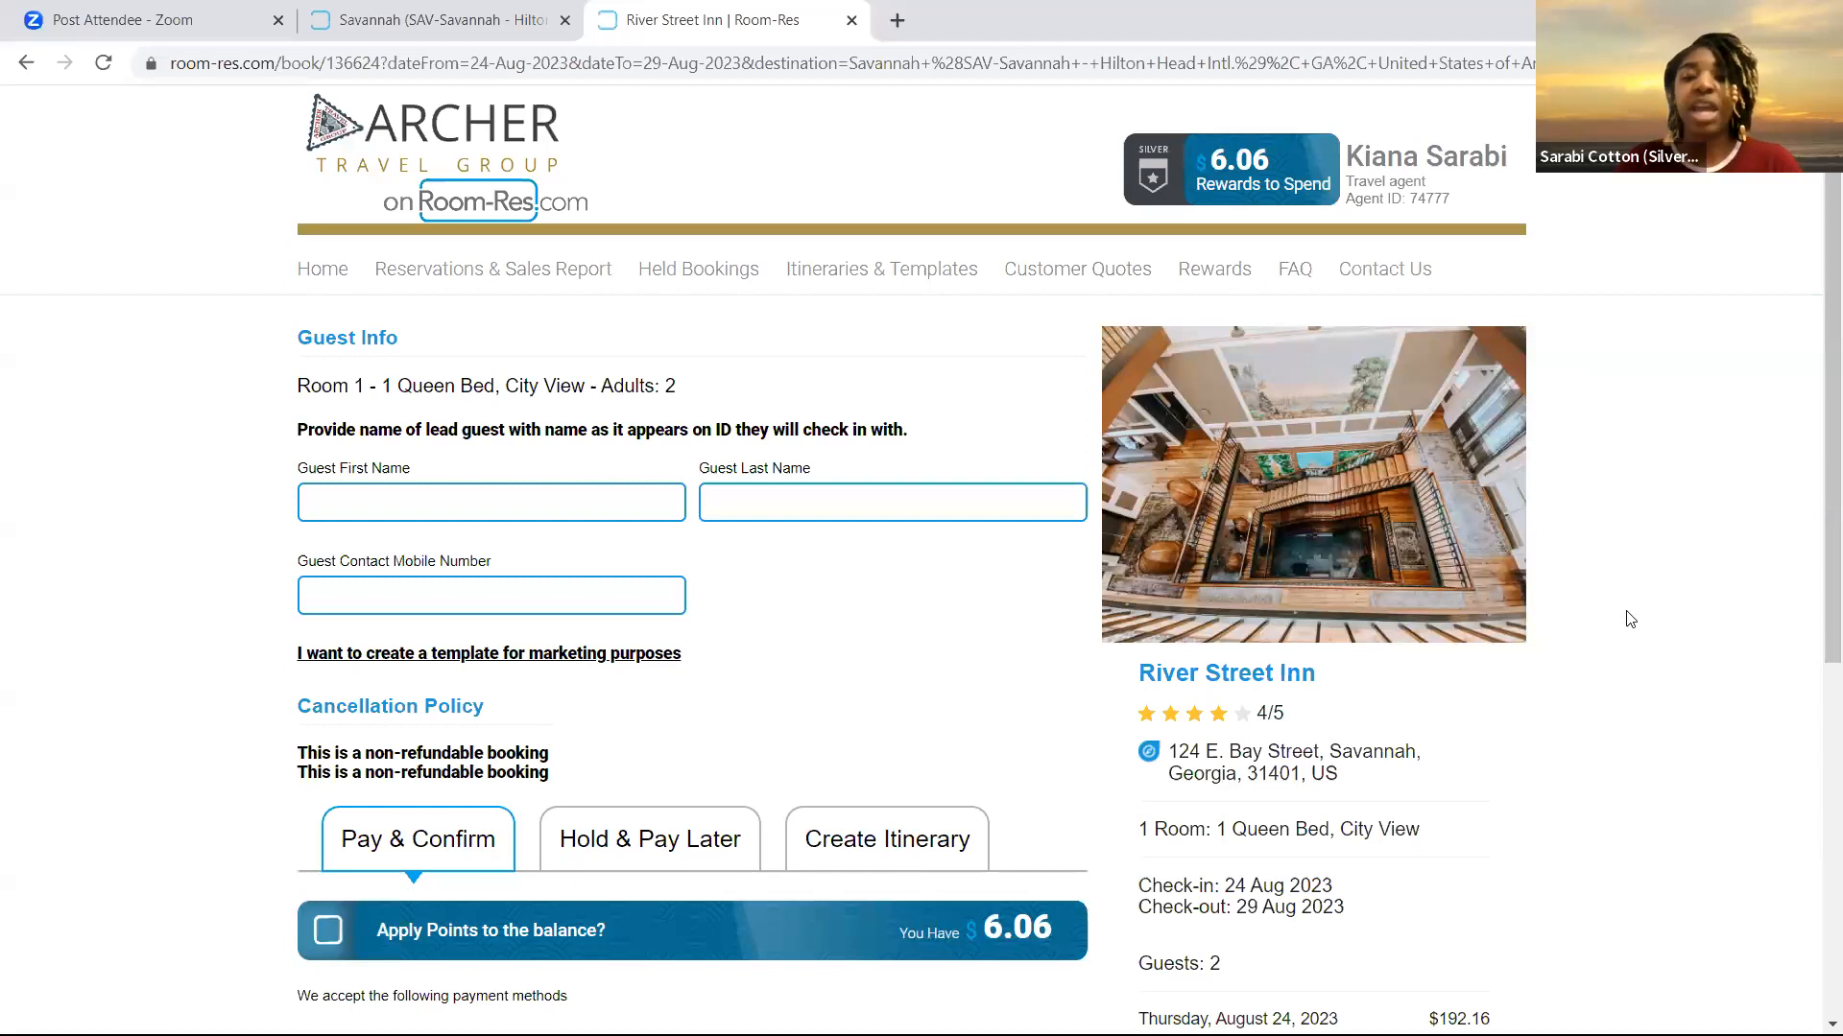
Review the booking form's cancellation policy, payment methods and price breakdown
scroll(1626, 619, down, 2)
scroll(1017, 665, down, 3)
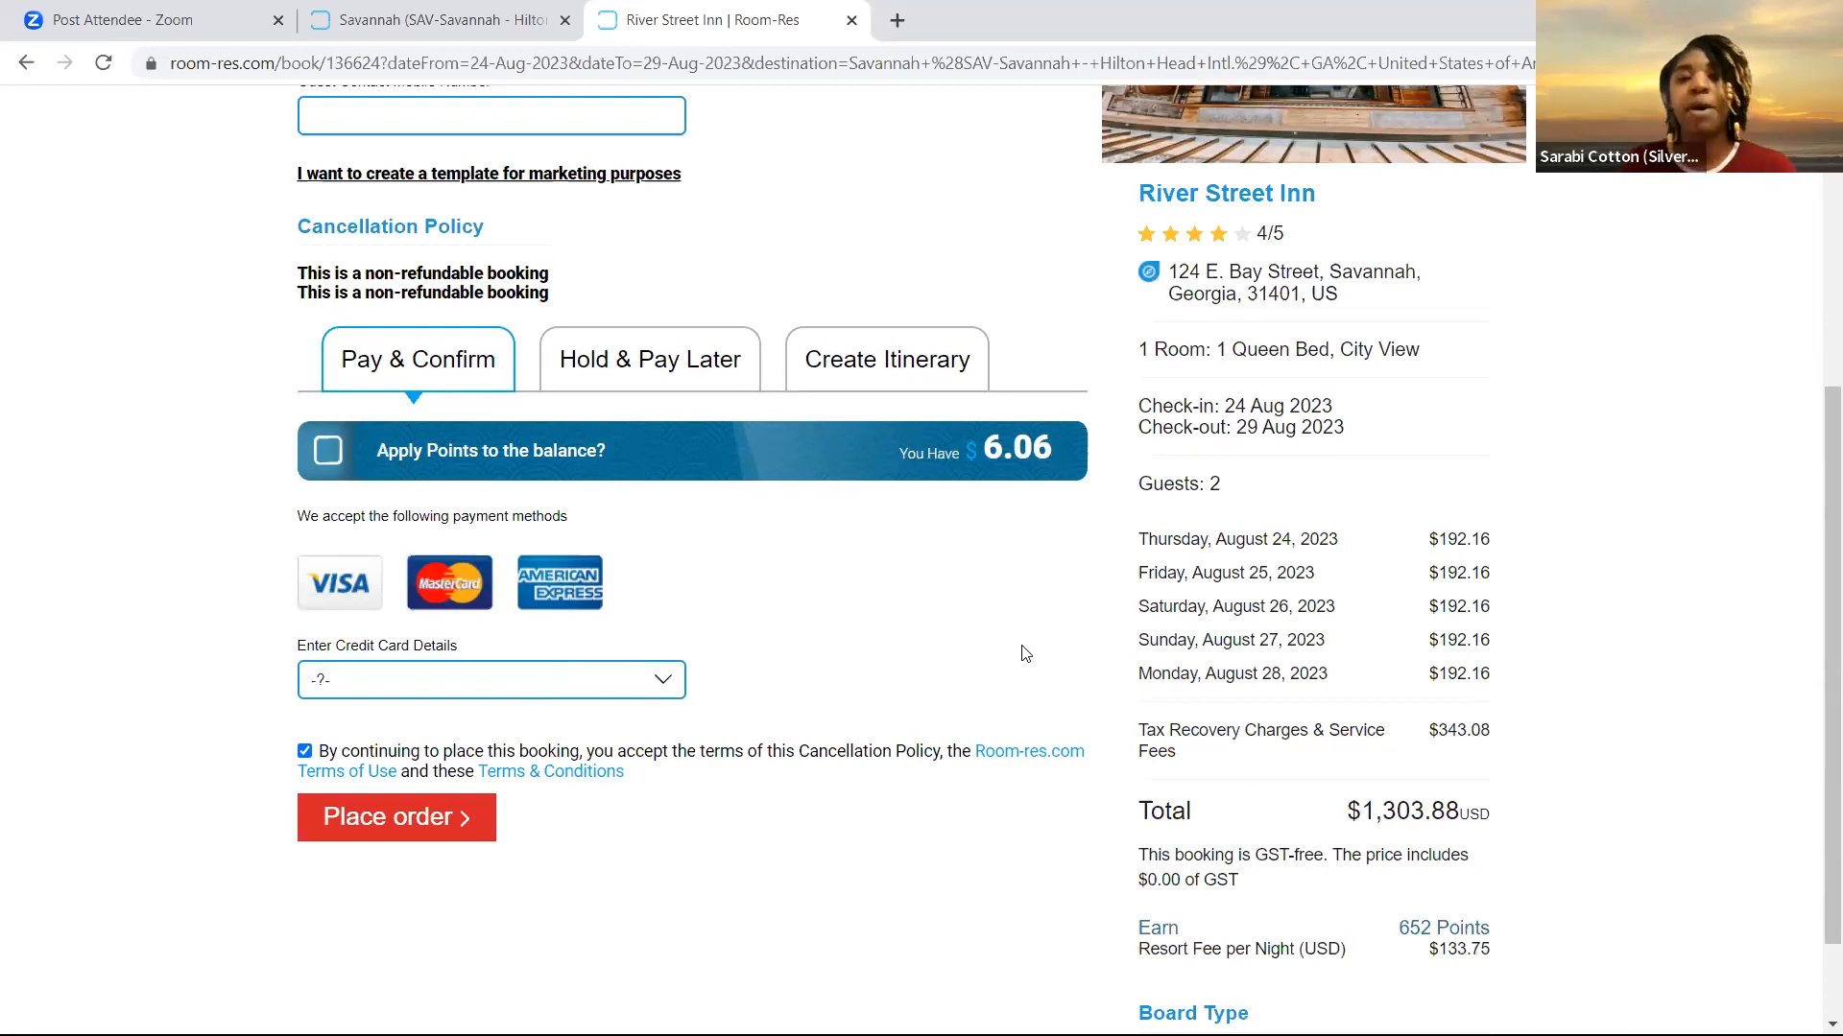
scroll(1023, 650, down, 2)
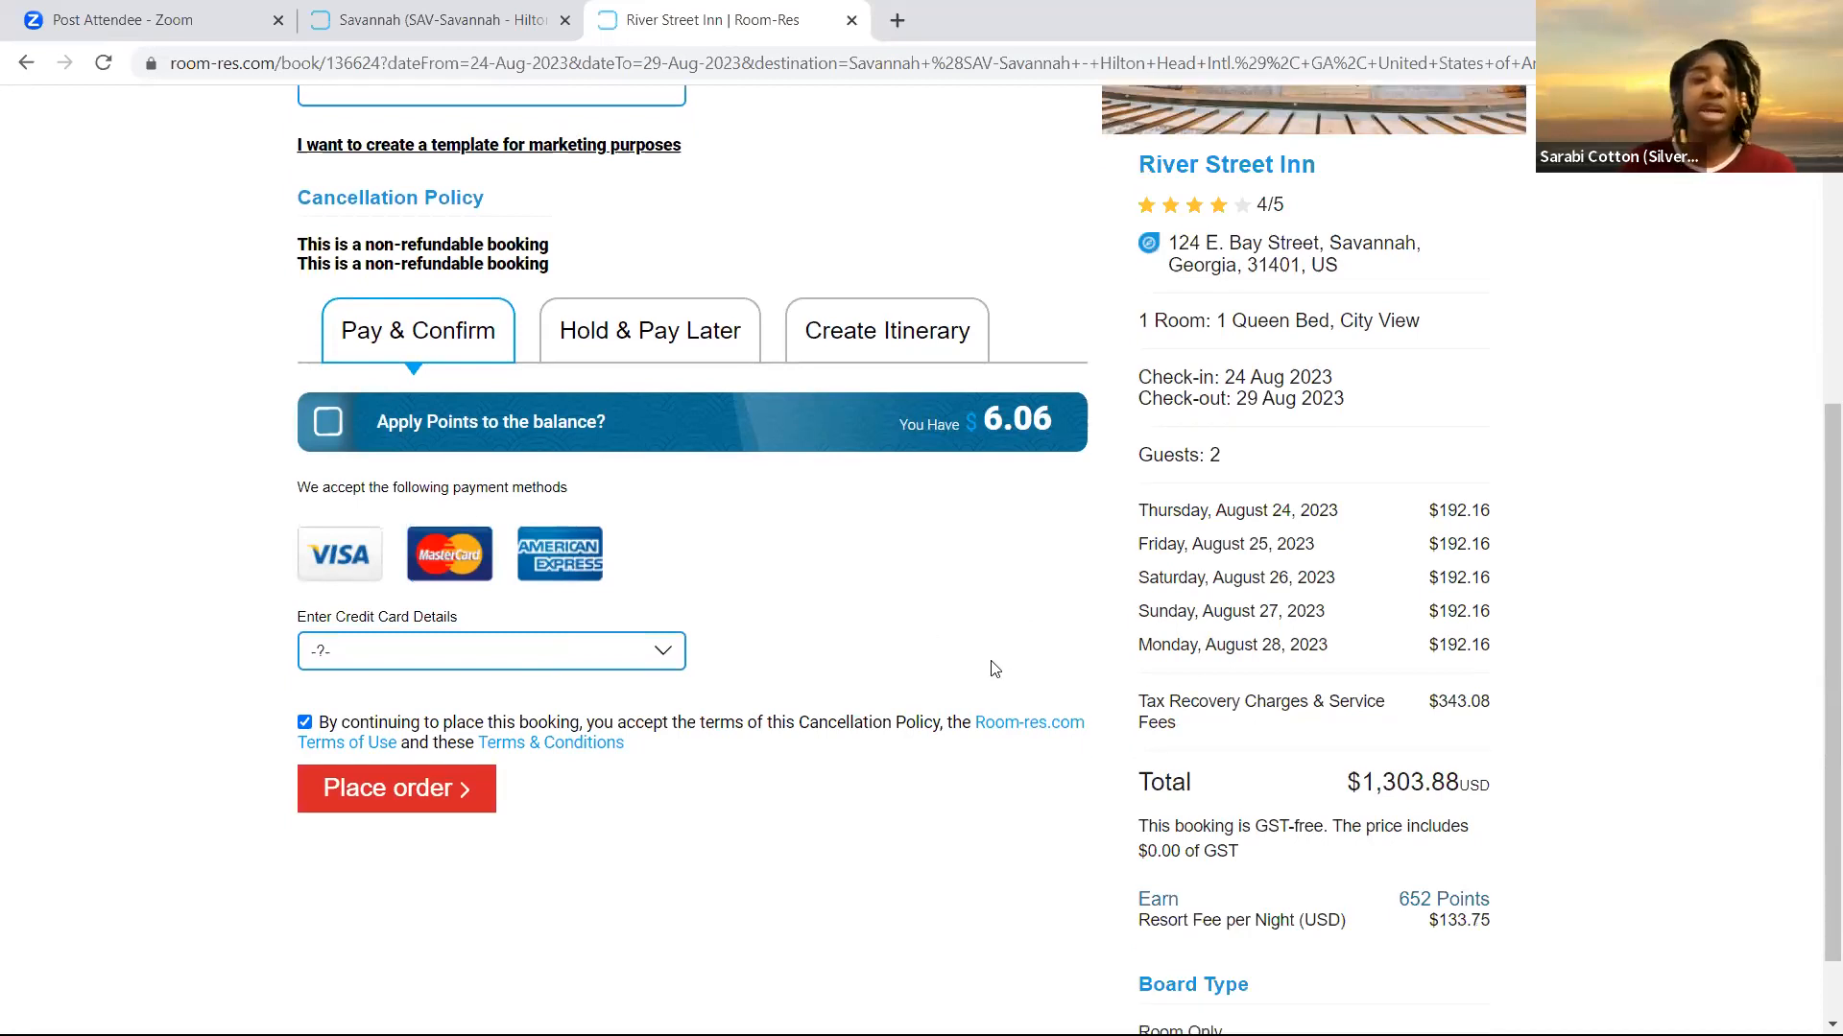
scroll(534, 700, up, 1)
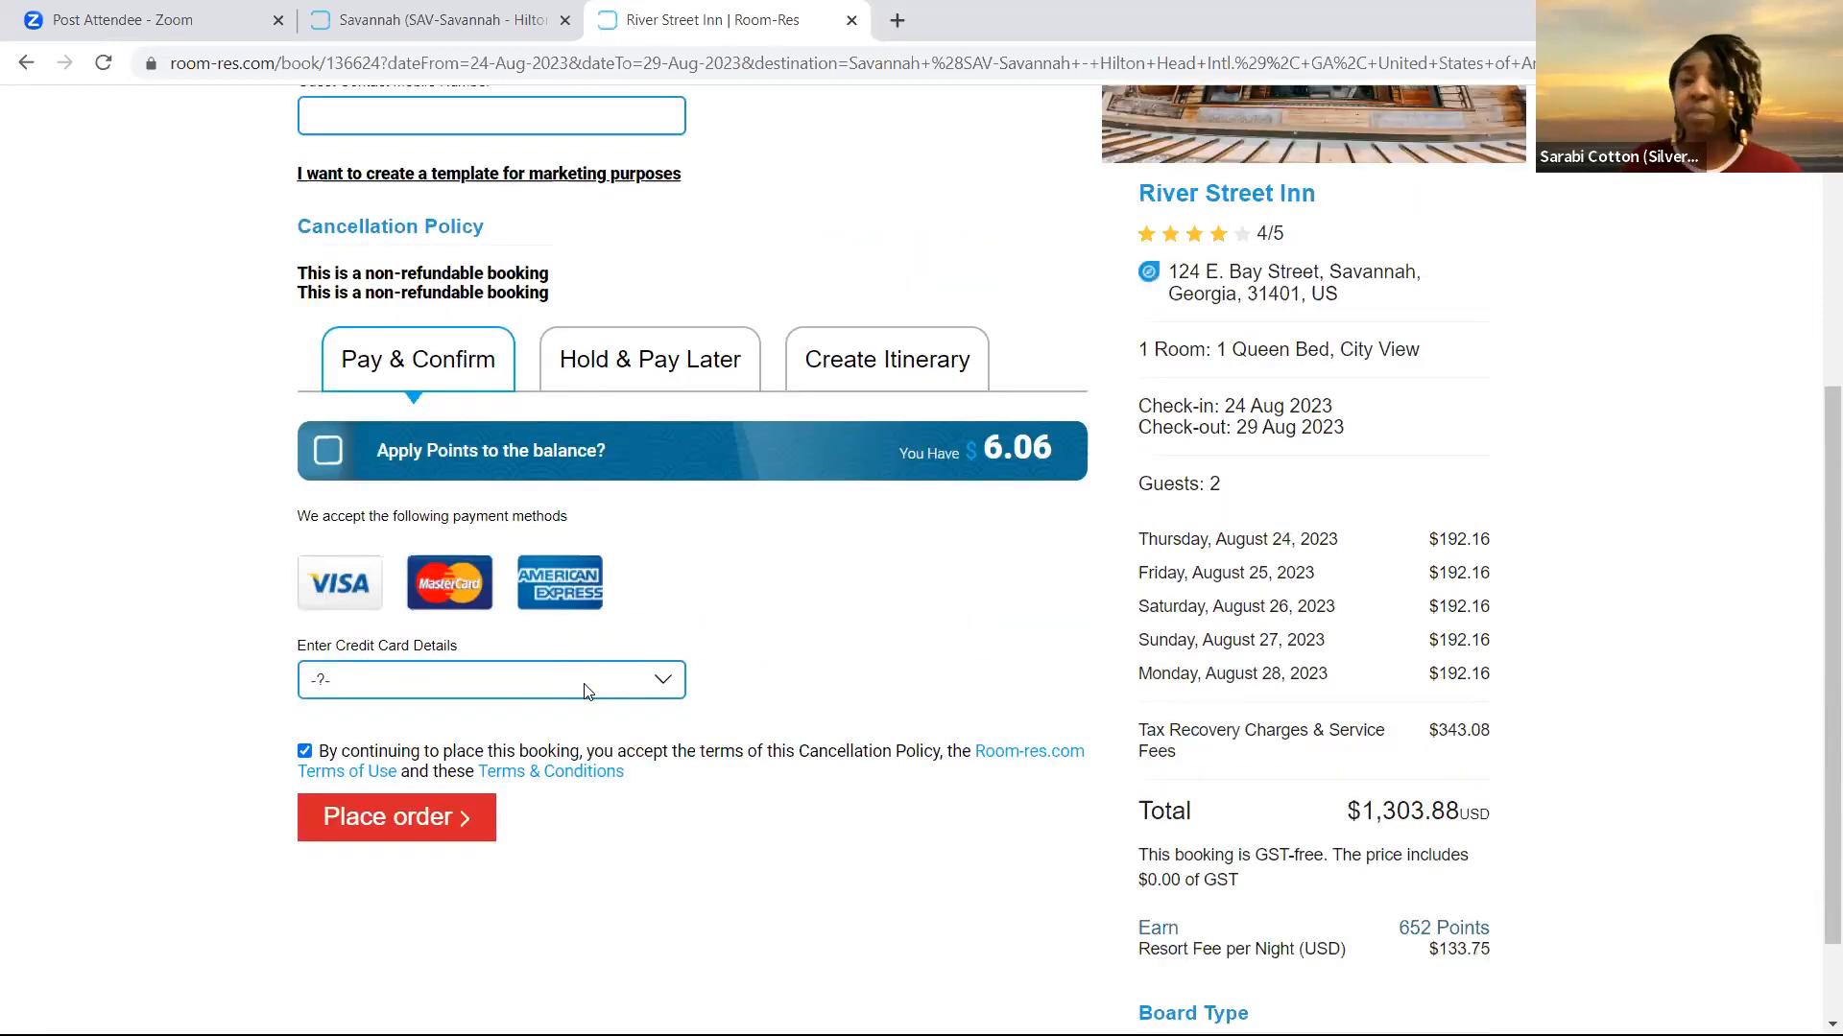
Show the Hold & Pay Later option and read its conditions for this booking
click(649, 377)
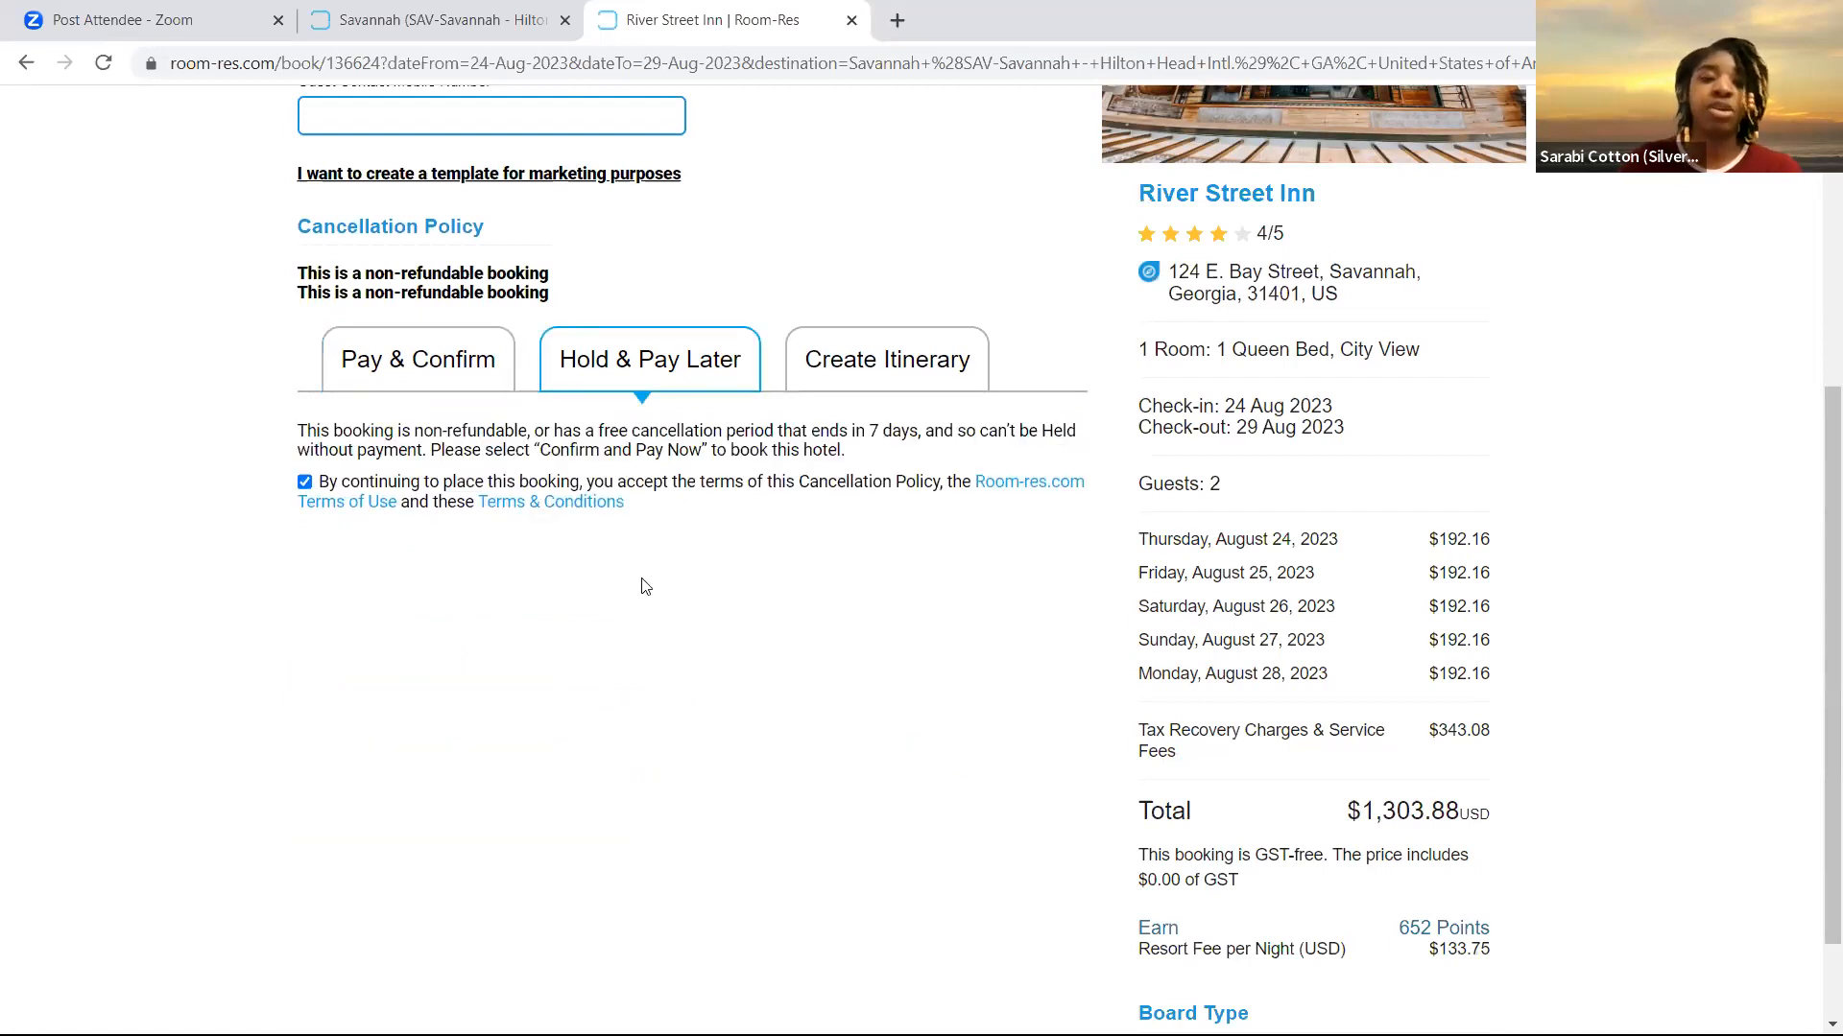
scroll(641, 581, down, 1)
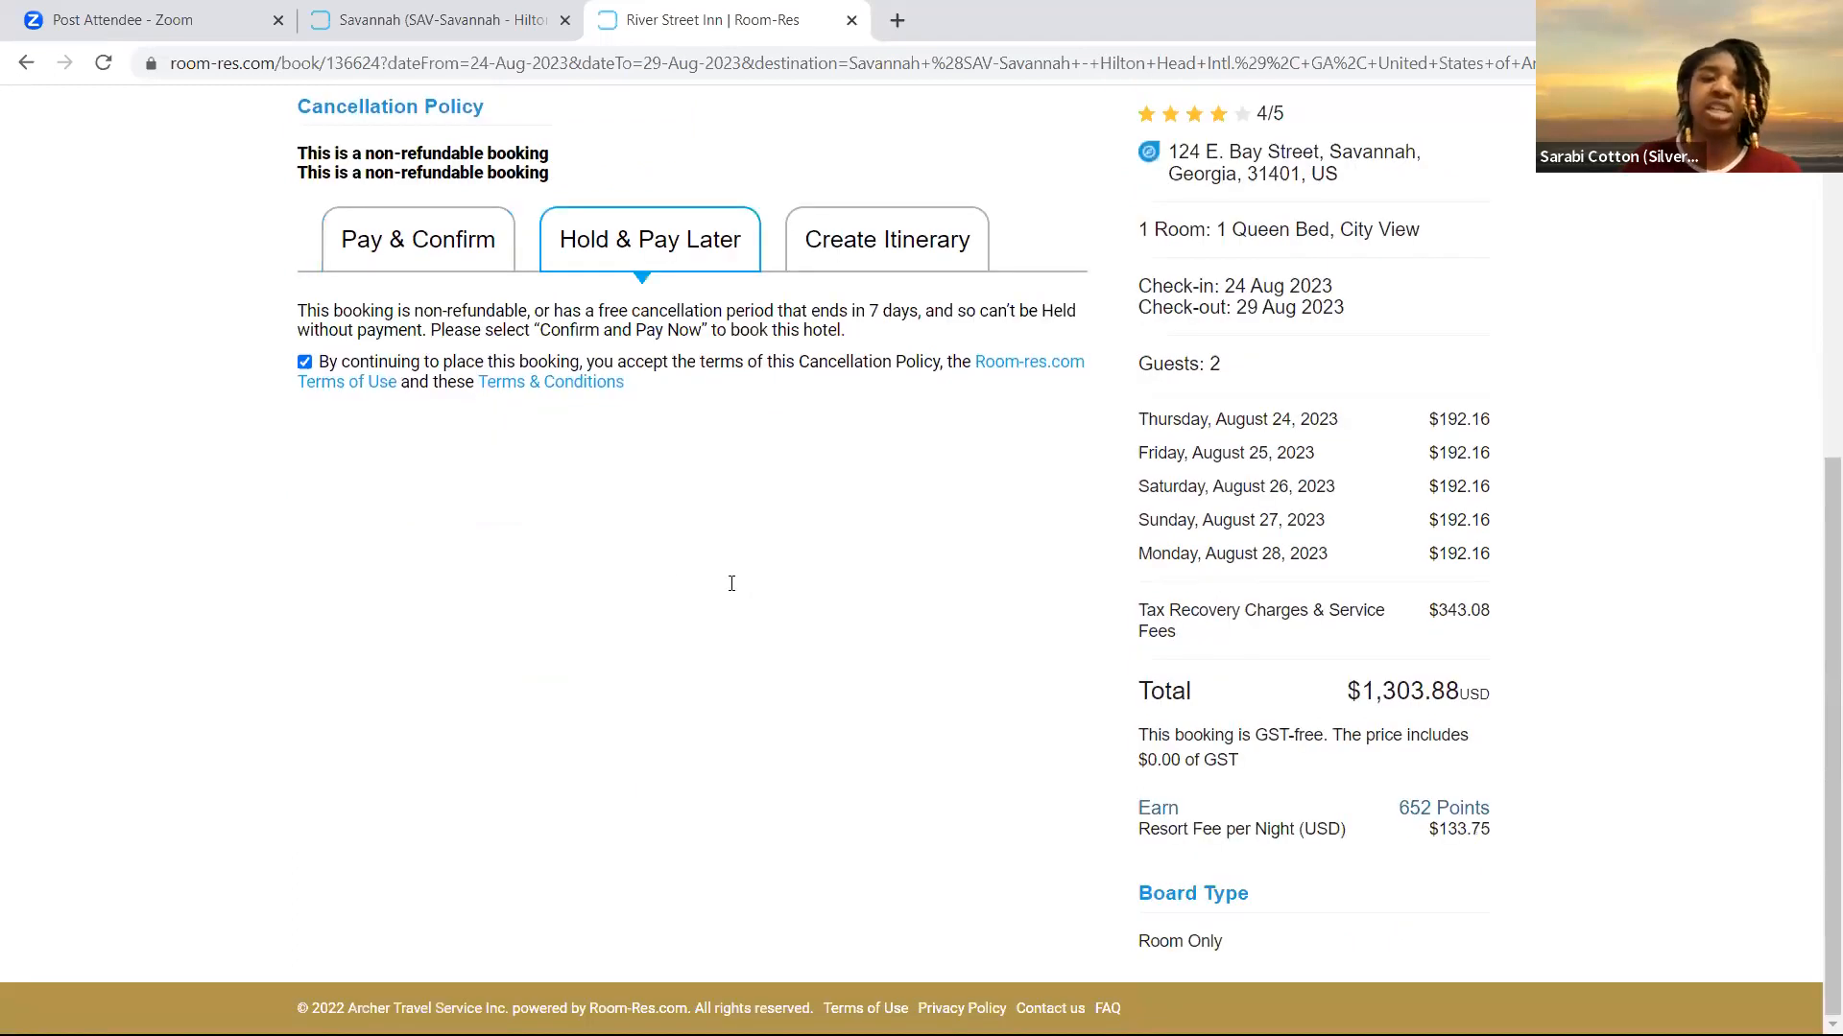
scroll(733, 584, up, 4)
scroll(630, 428, down, 3)
scroll(619, 407, down, 1)
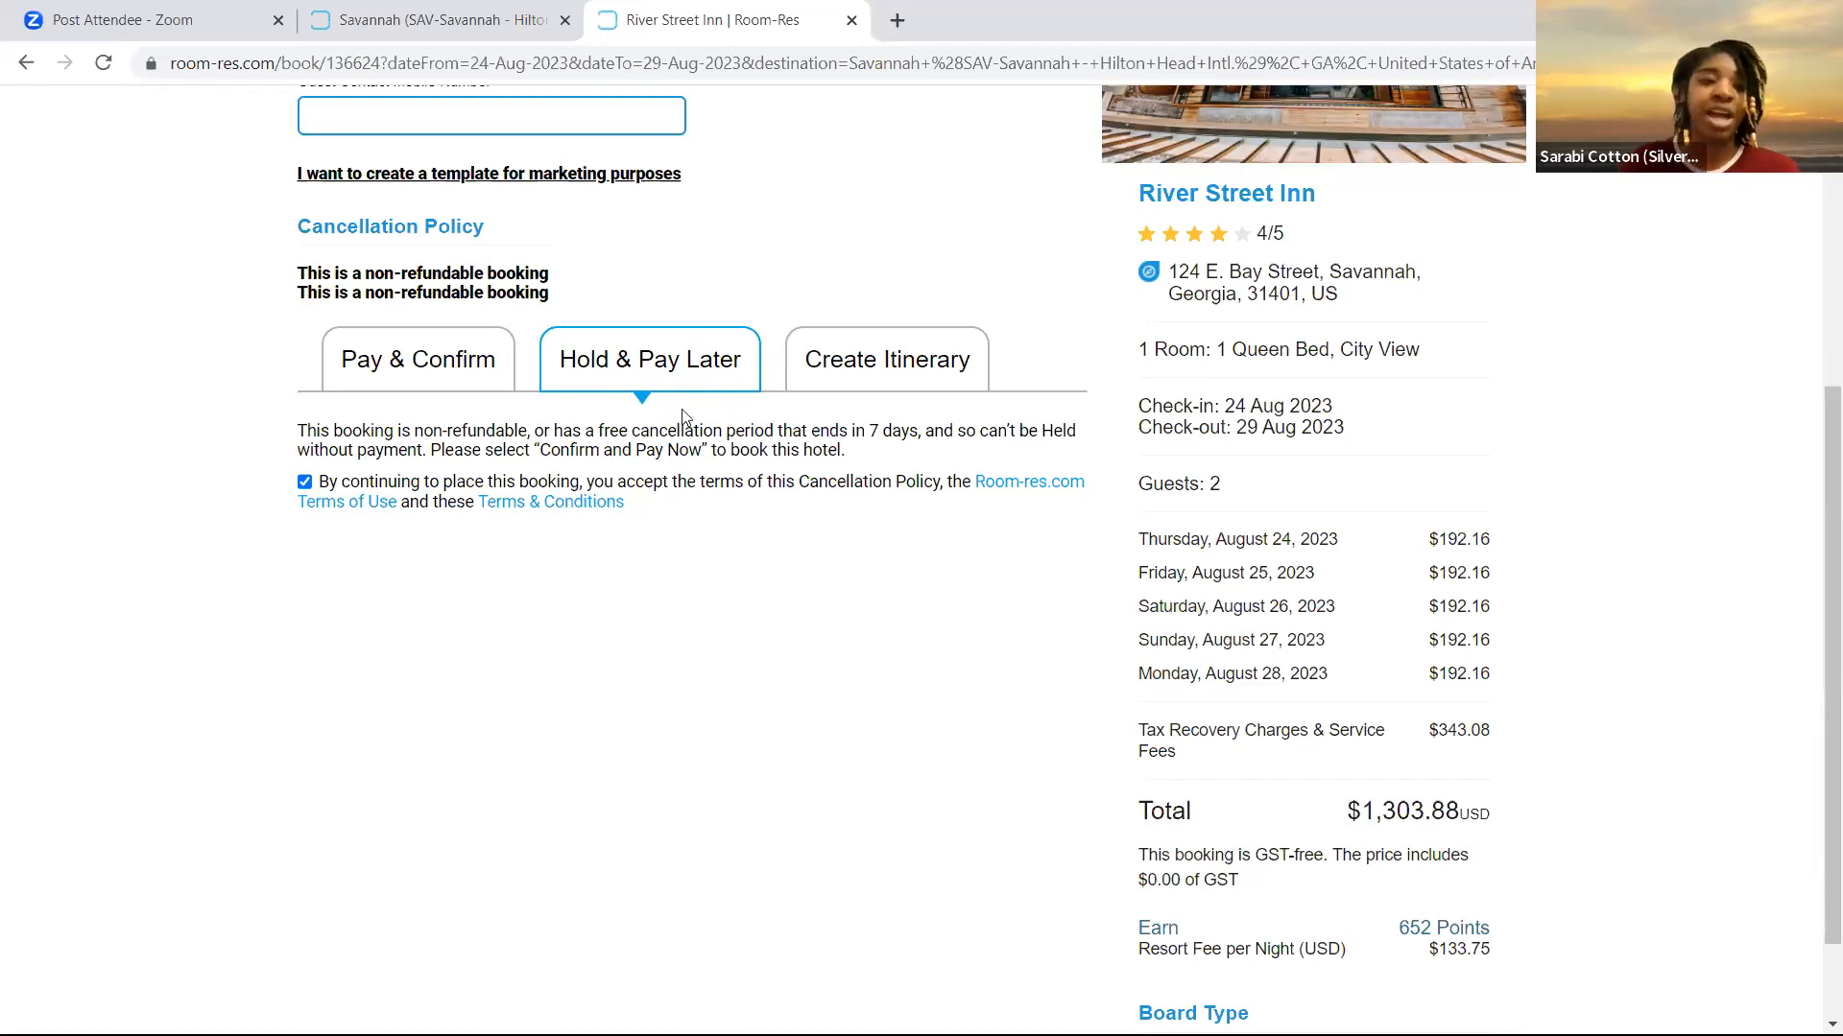
Mark the booking as a template for marketing purposes and choose the Create Itinerary option
scroll(465, 240, up, 4)
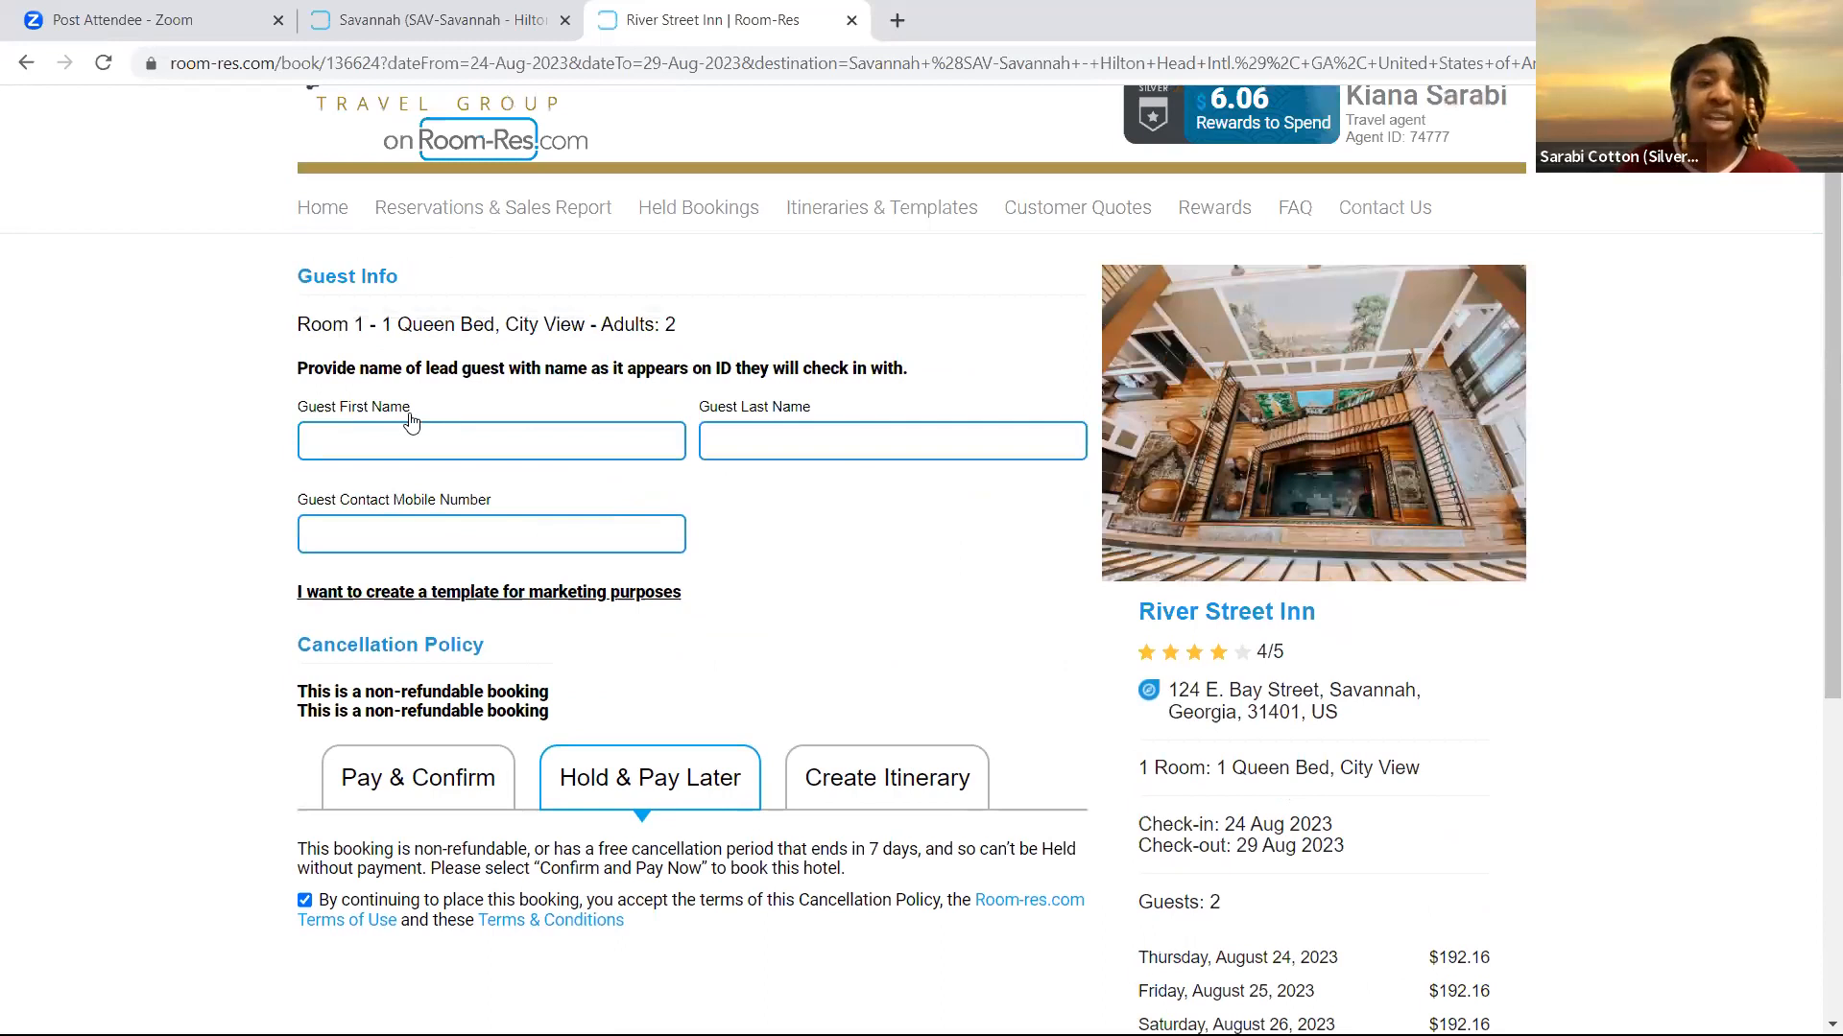
scroll(403, 432, down, 2)
click(465, 414)
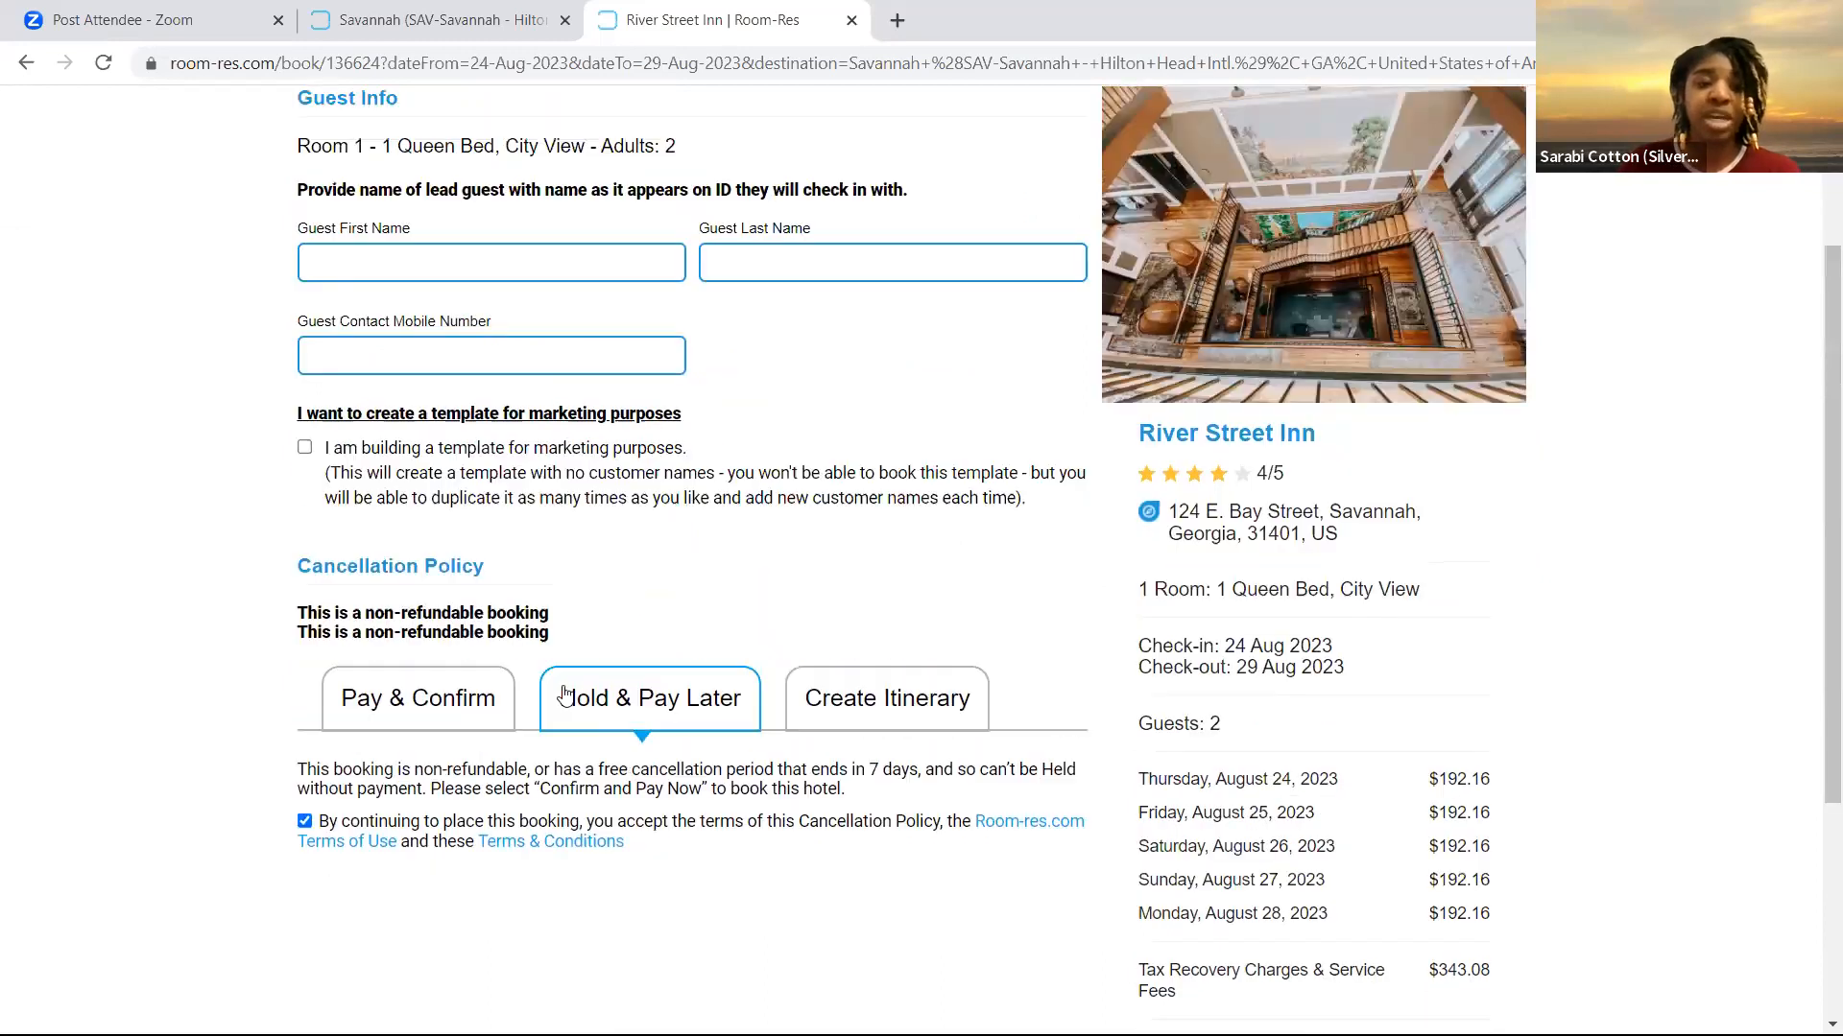
click(885, 710)
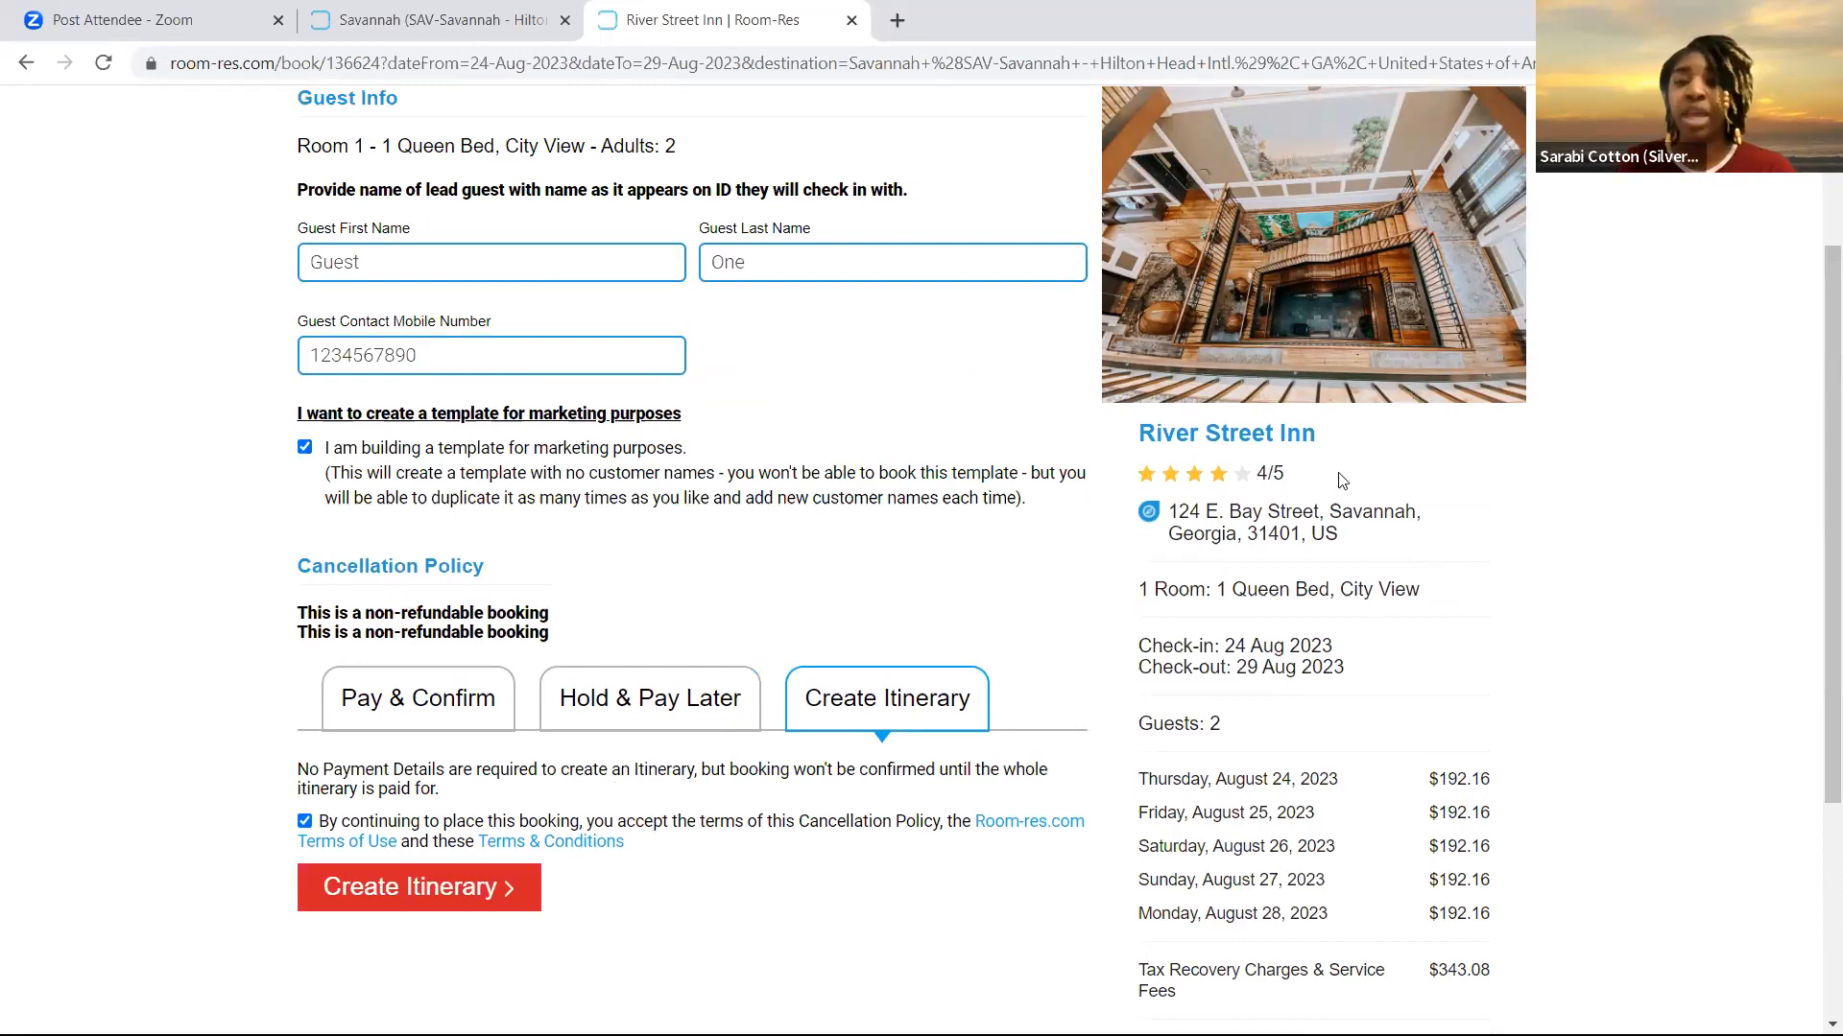
Review the guest fields, nightly rates, taxes, total price, reward points and resort fee in the booking form
scroll(1459, 432, down, 3)
scroll(1461, 408, down, 1)
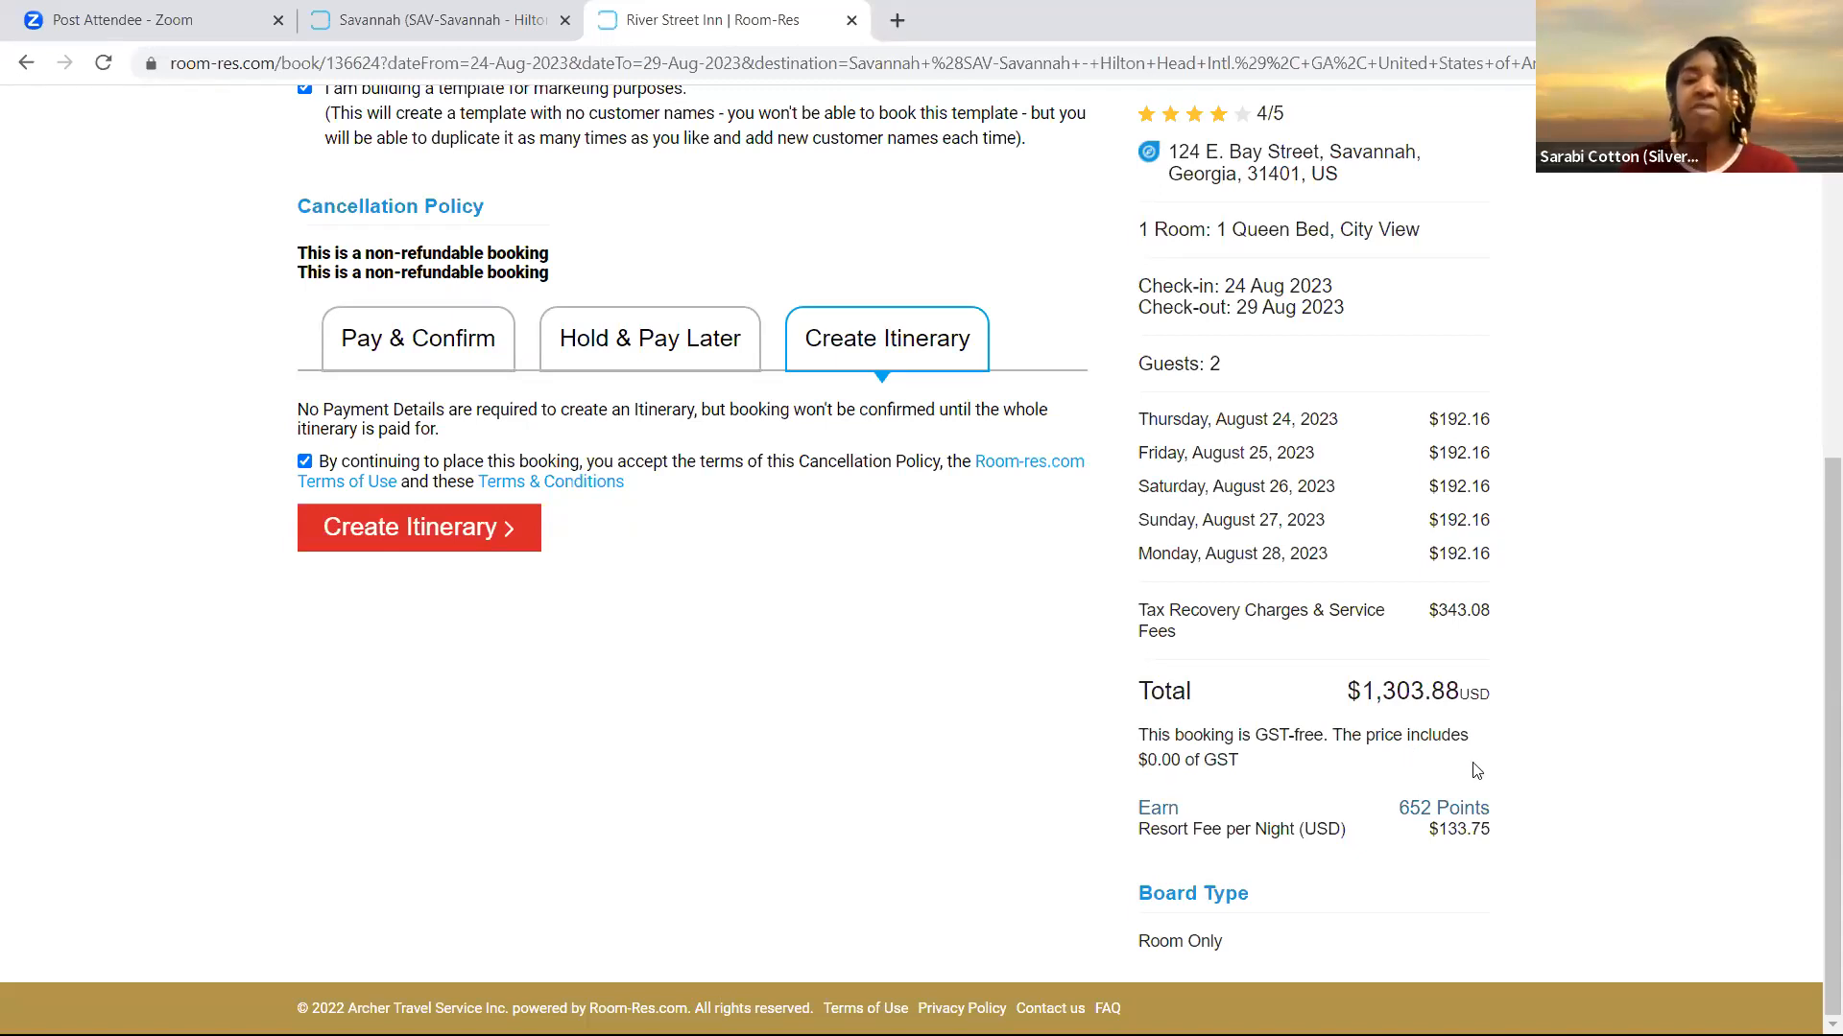
scroll(1476, 771, up, 6)
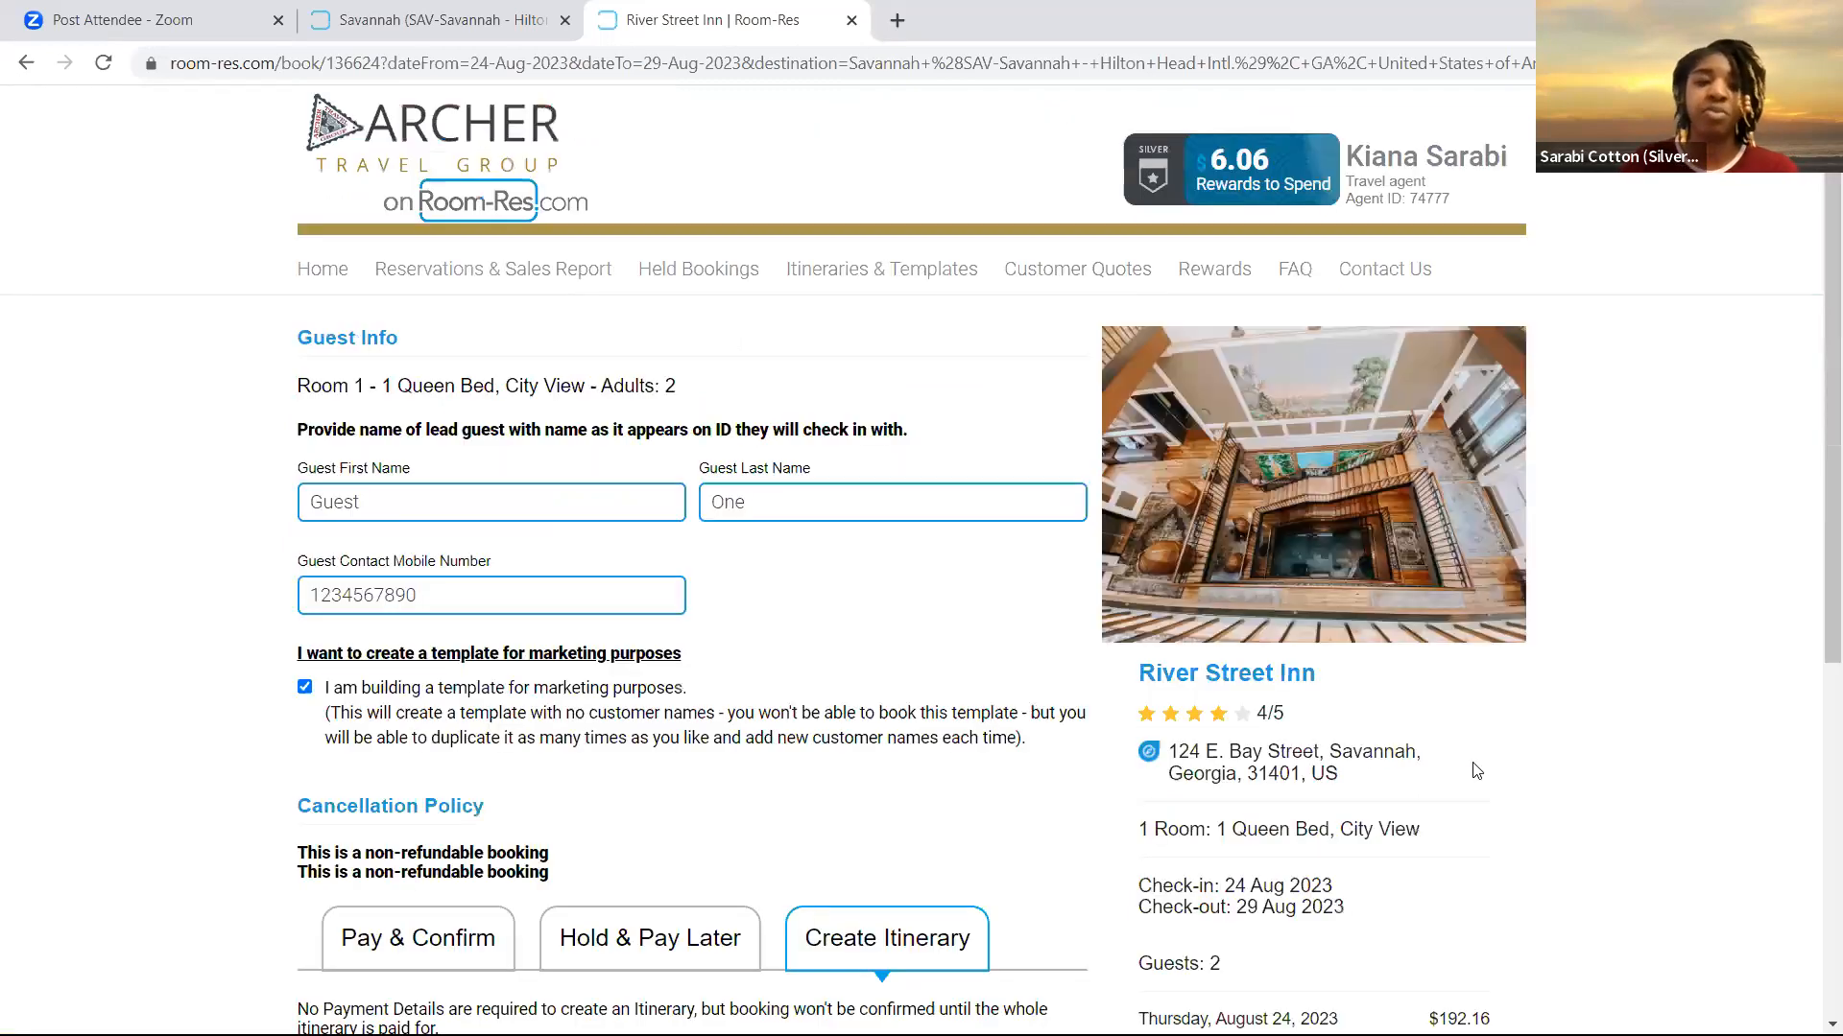
scroll(1478, 768, down, 6)
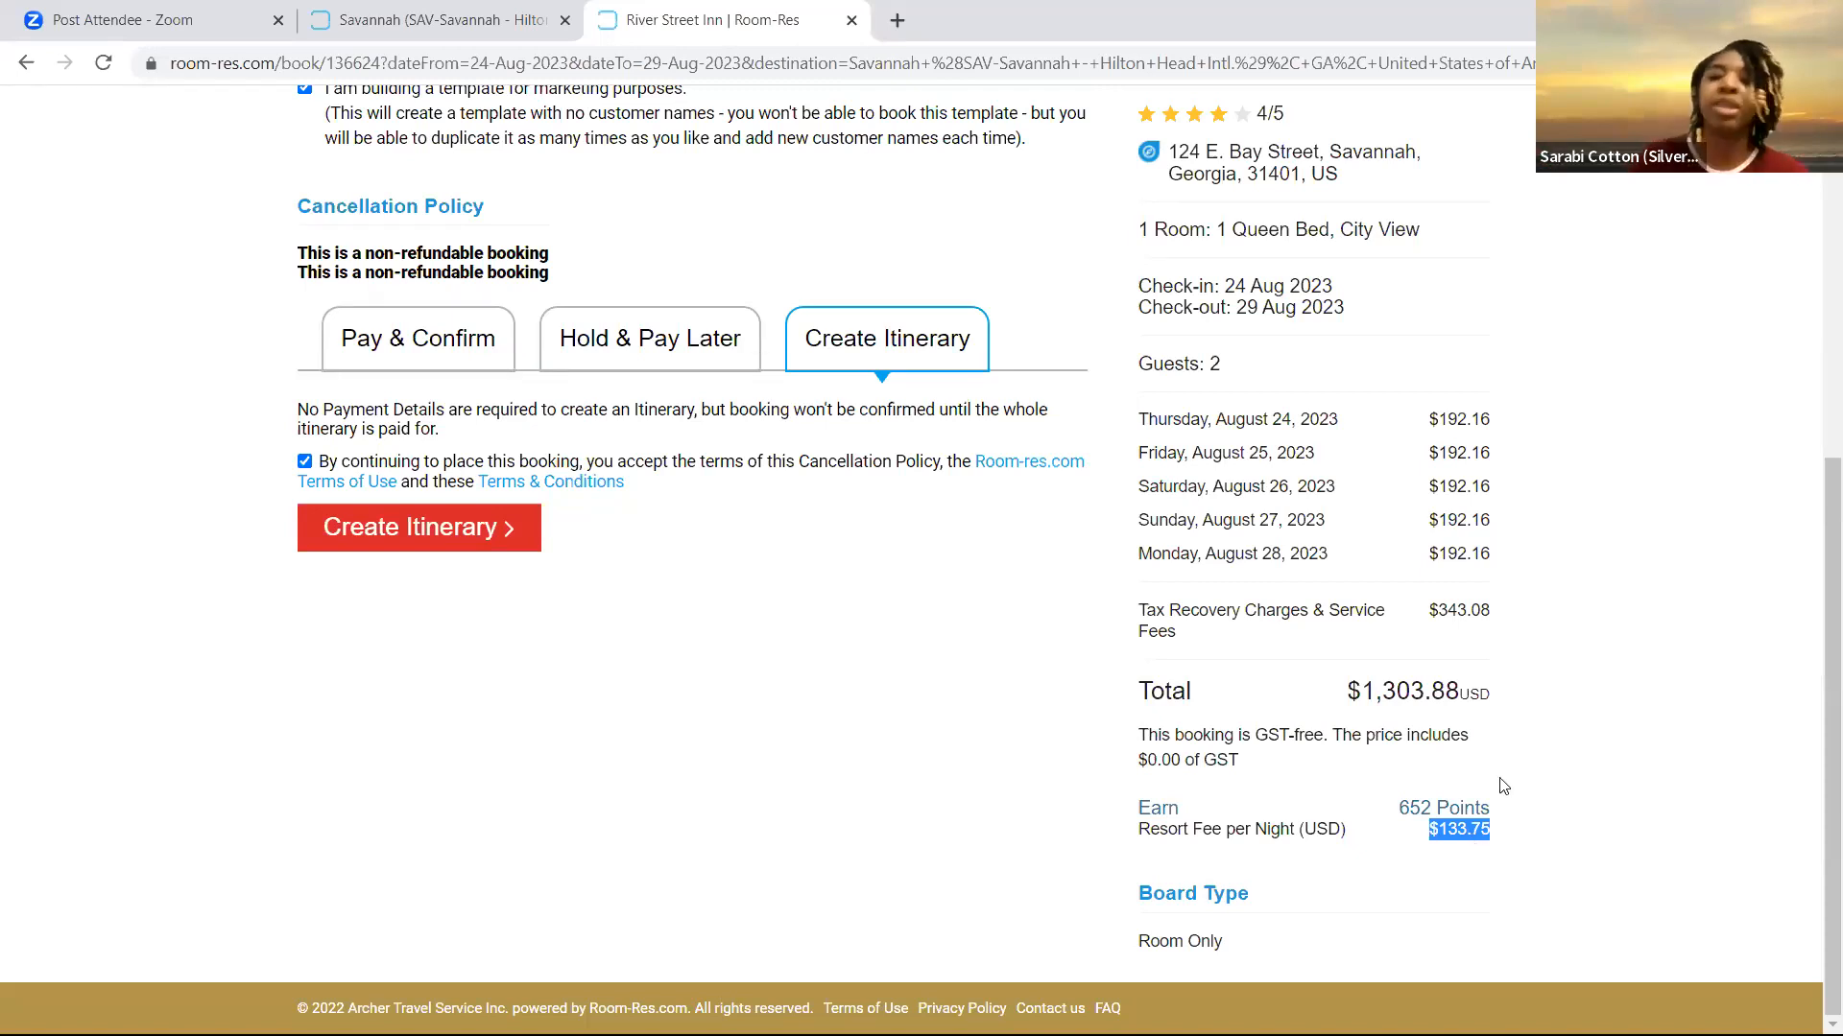
click(1433, 804)
scroll(1205, 845, up, 2)
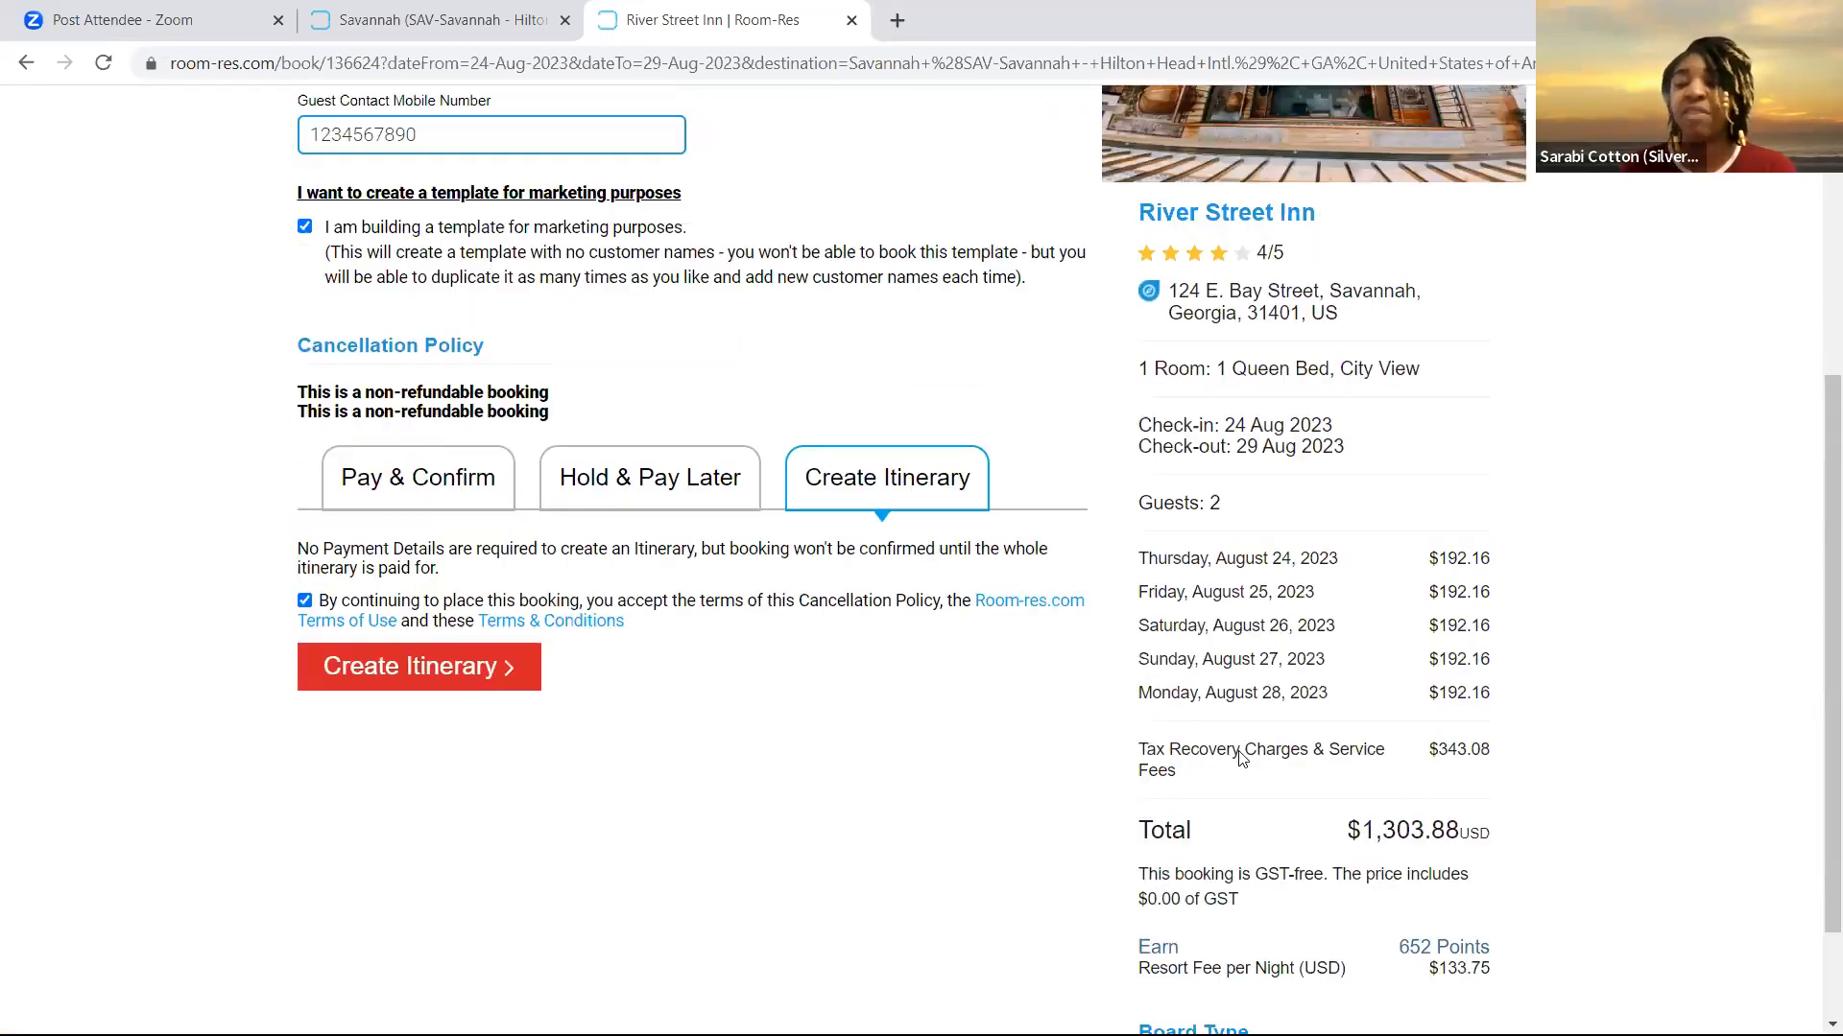
scroll(1230, 811, up, 2)
scroll(892, 581, down, 1)
scroll(629, 496, down, 2)
scroll(472, 556, up, 4)
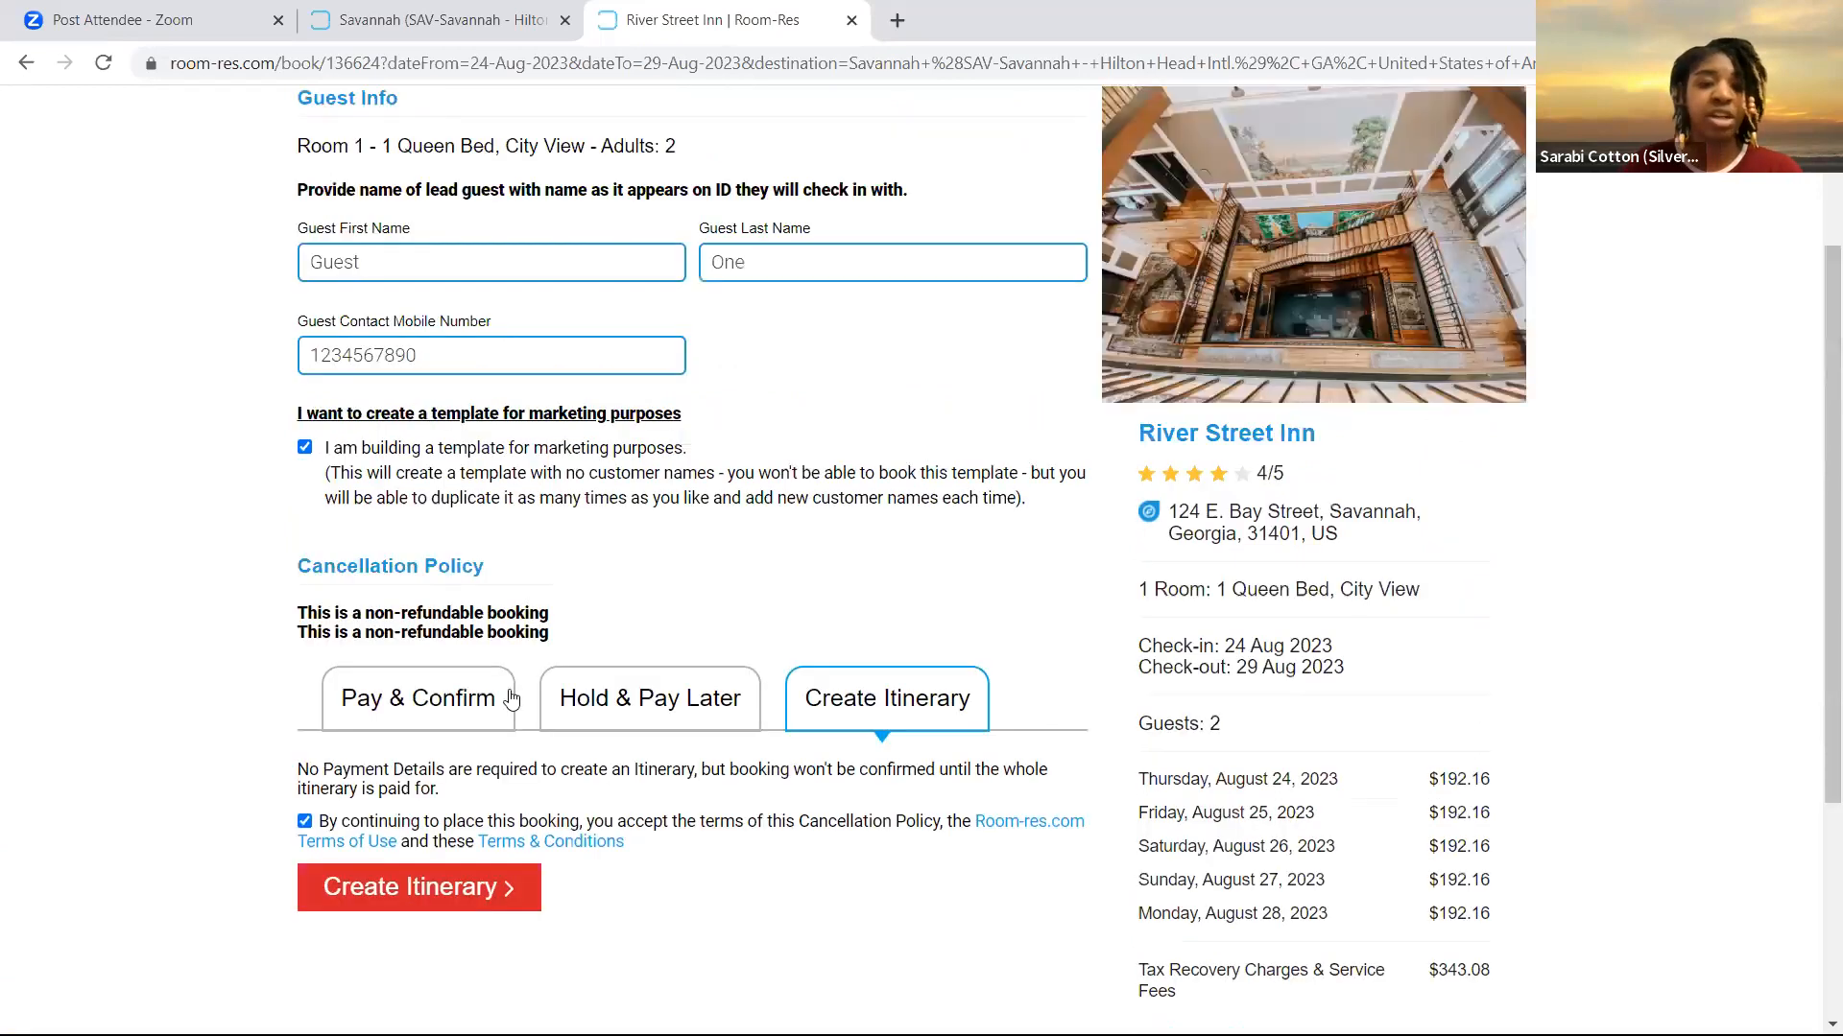
Create the itinerary template and review its room details, prices, cancellation policy and options for adding products
scroll(442, 787, down, 1)
click(441, 787)
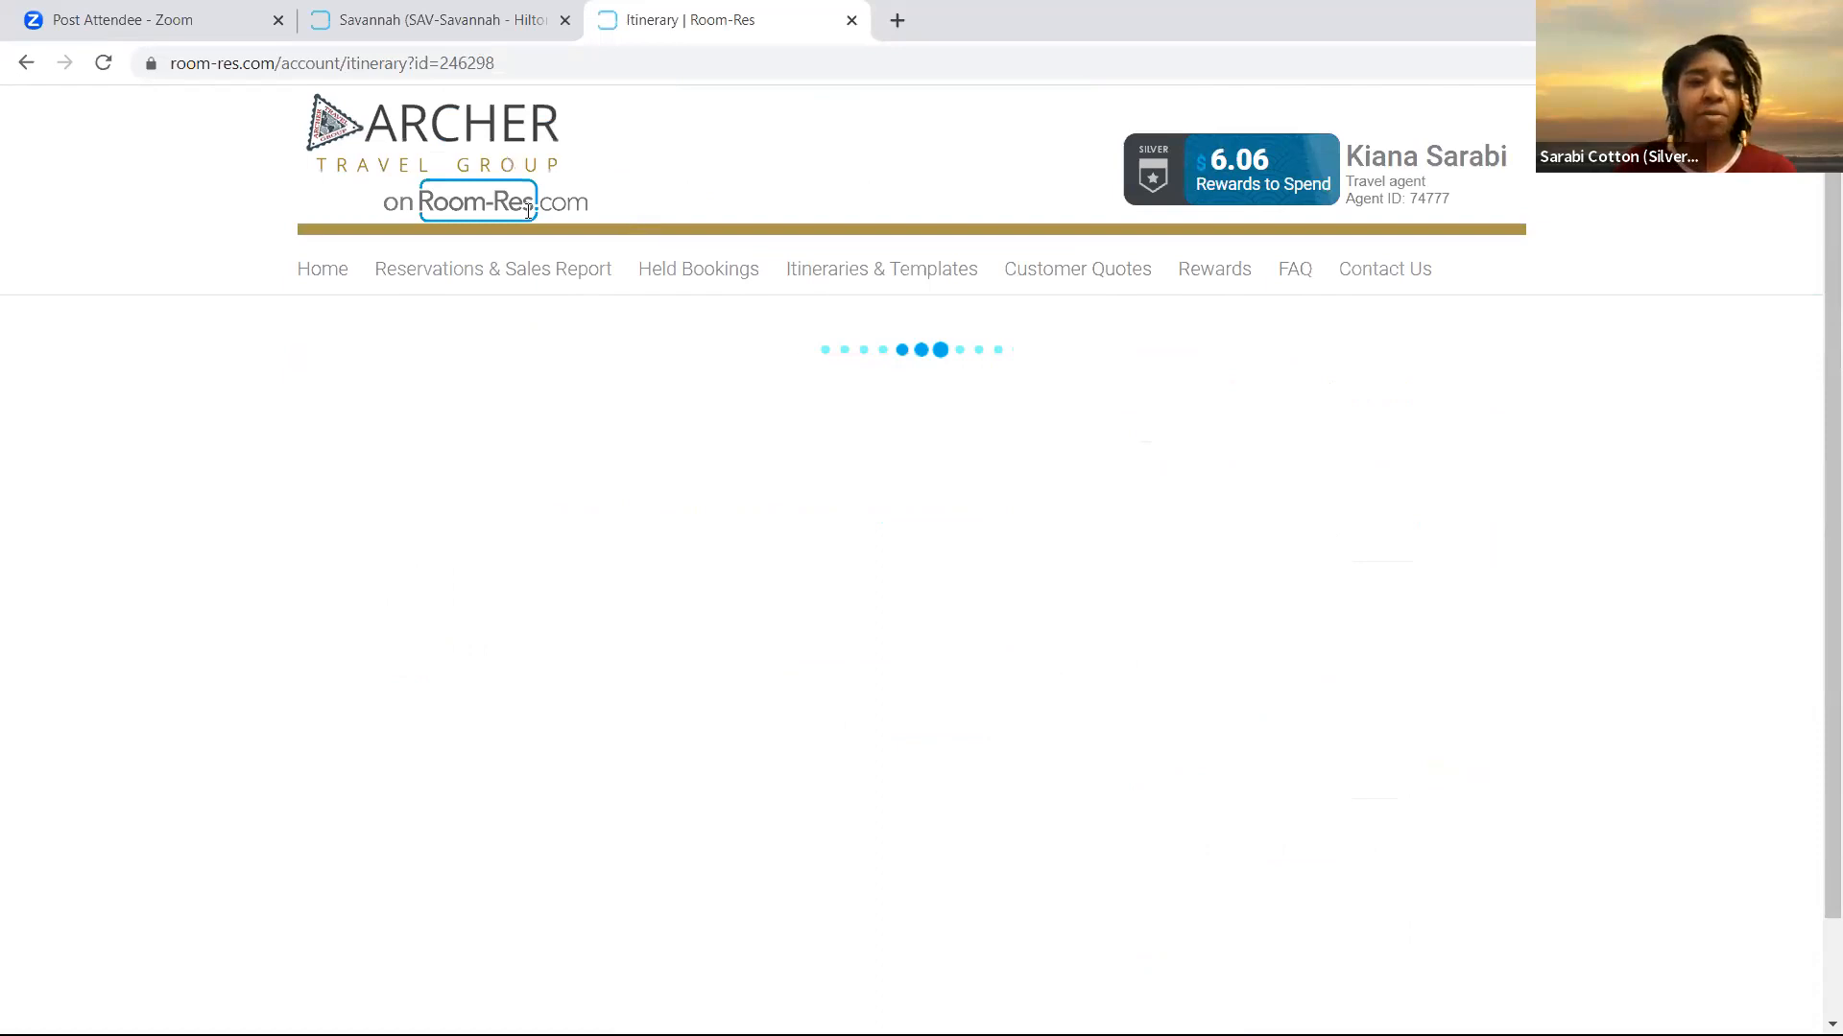
scroll(833, 481, down, 1)
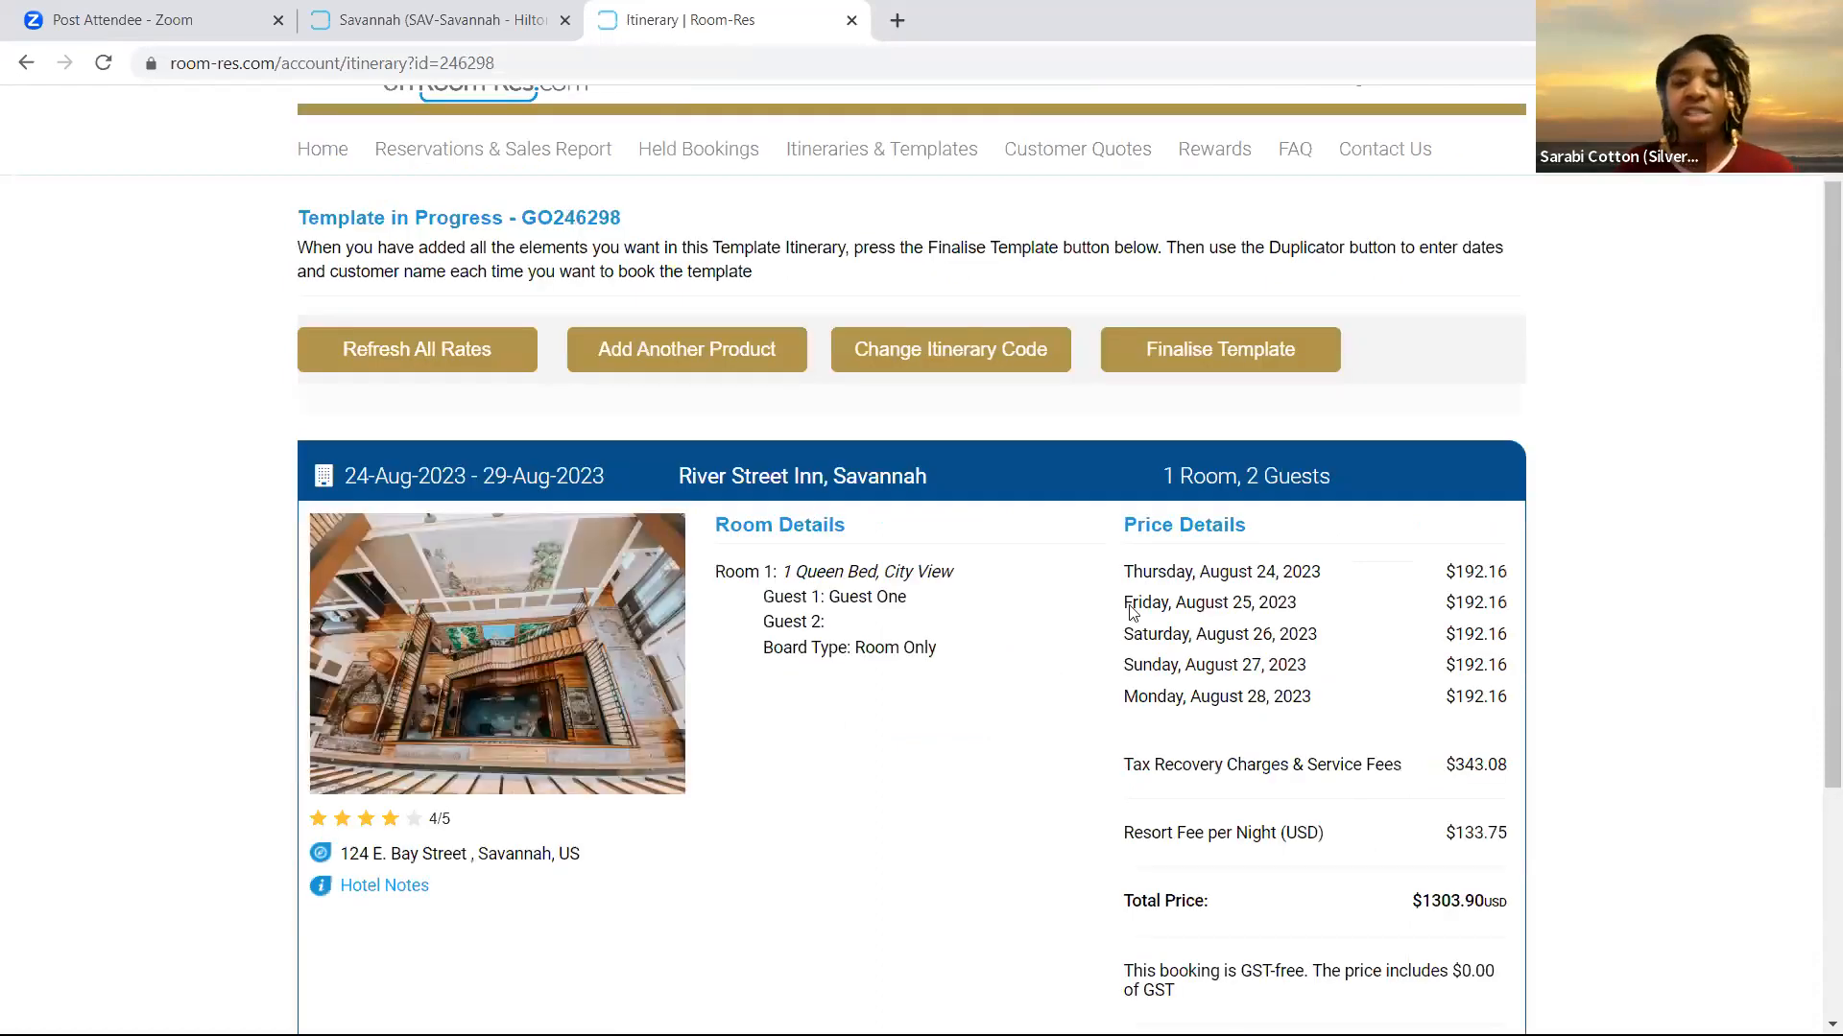
scroll(466, 773, down, 2)
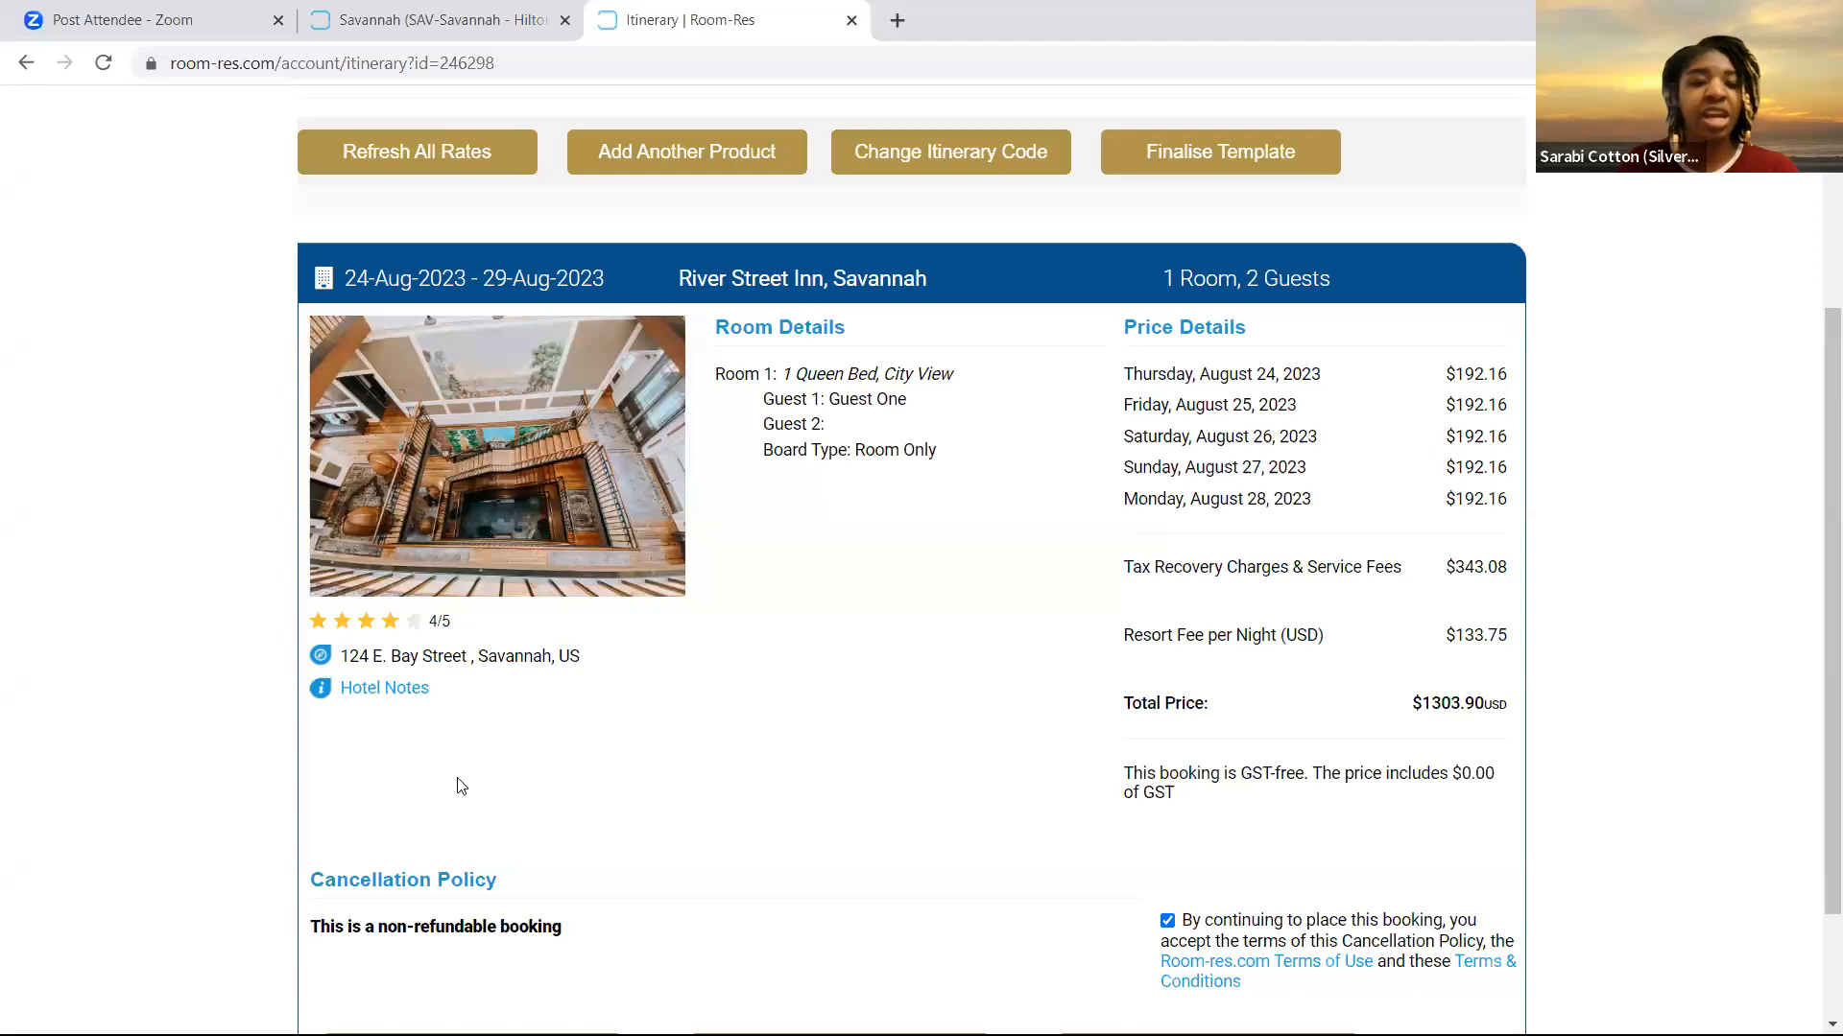
scroll(368, 763, down, 2)
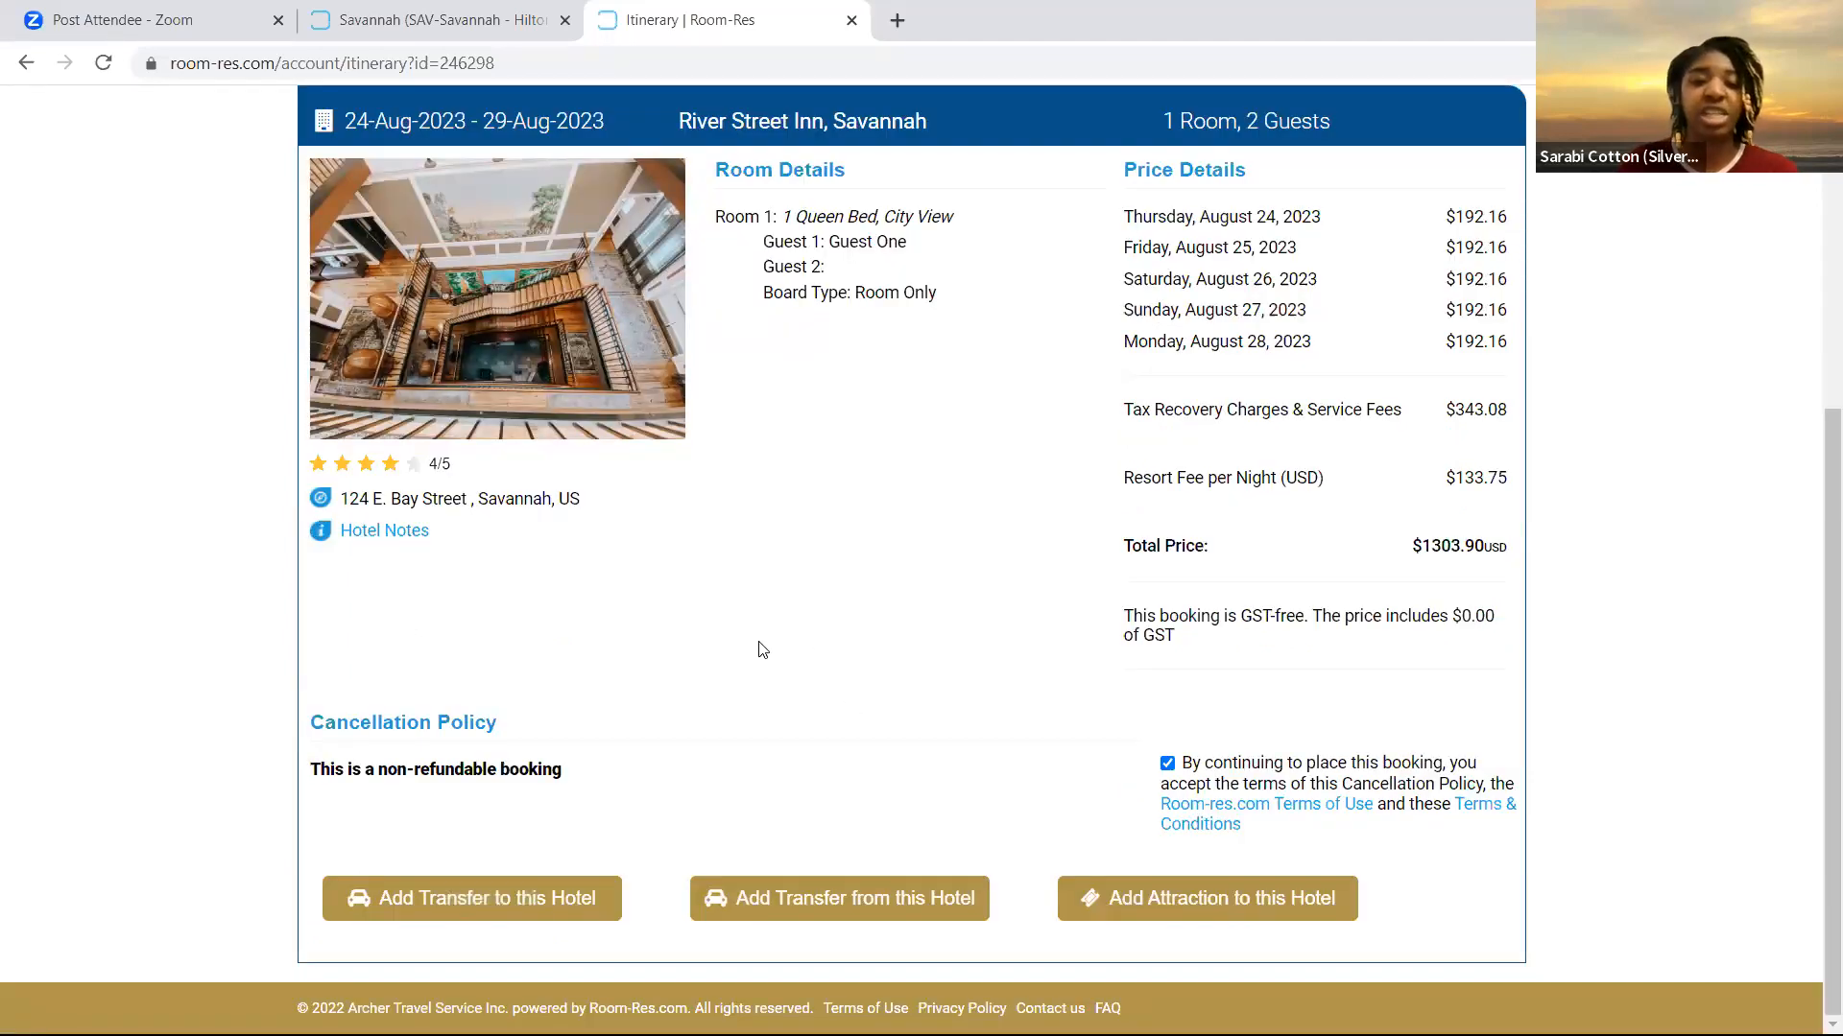
scroll(453, 523, up, 4)
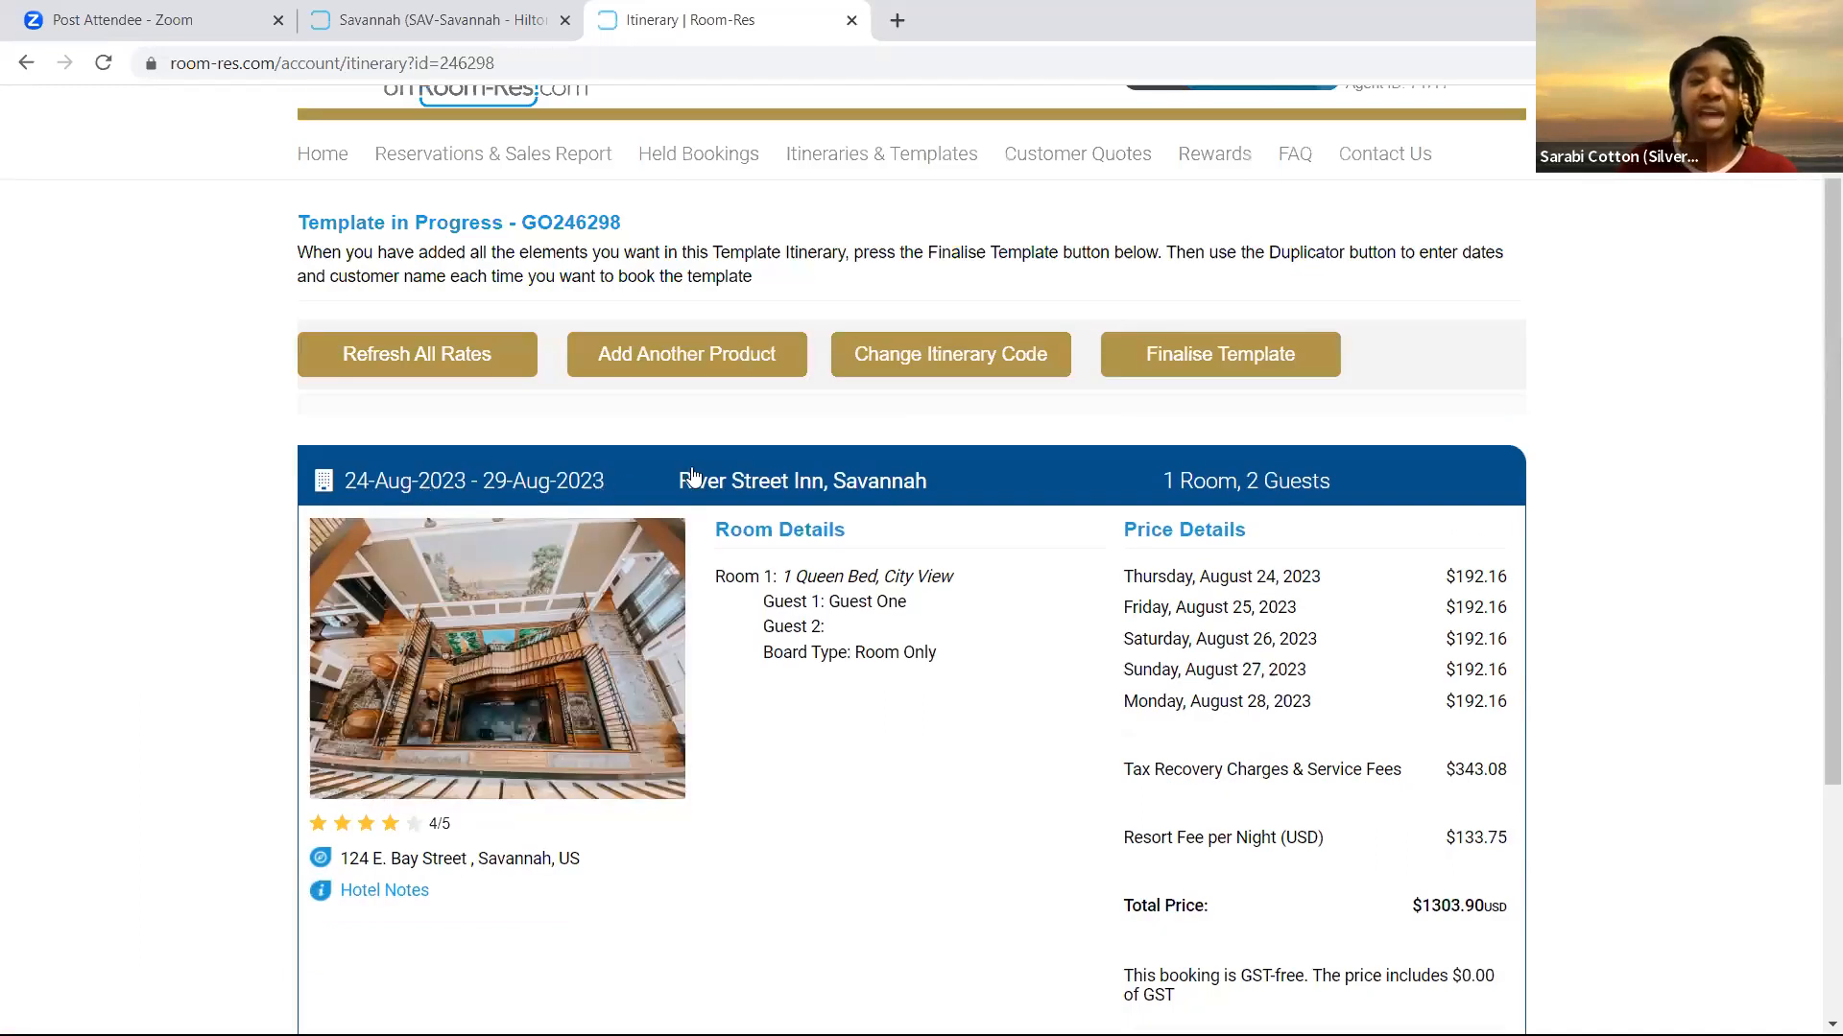
Search for Savannah attractions from 24 to 29 August 2023 for two adults, adding to the River Street Inn itinerary
scroll(693, 475, up, 1)
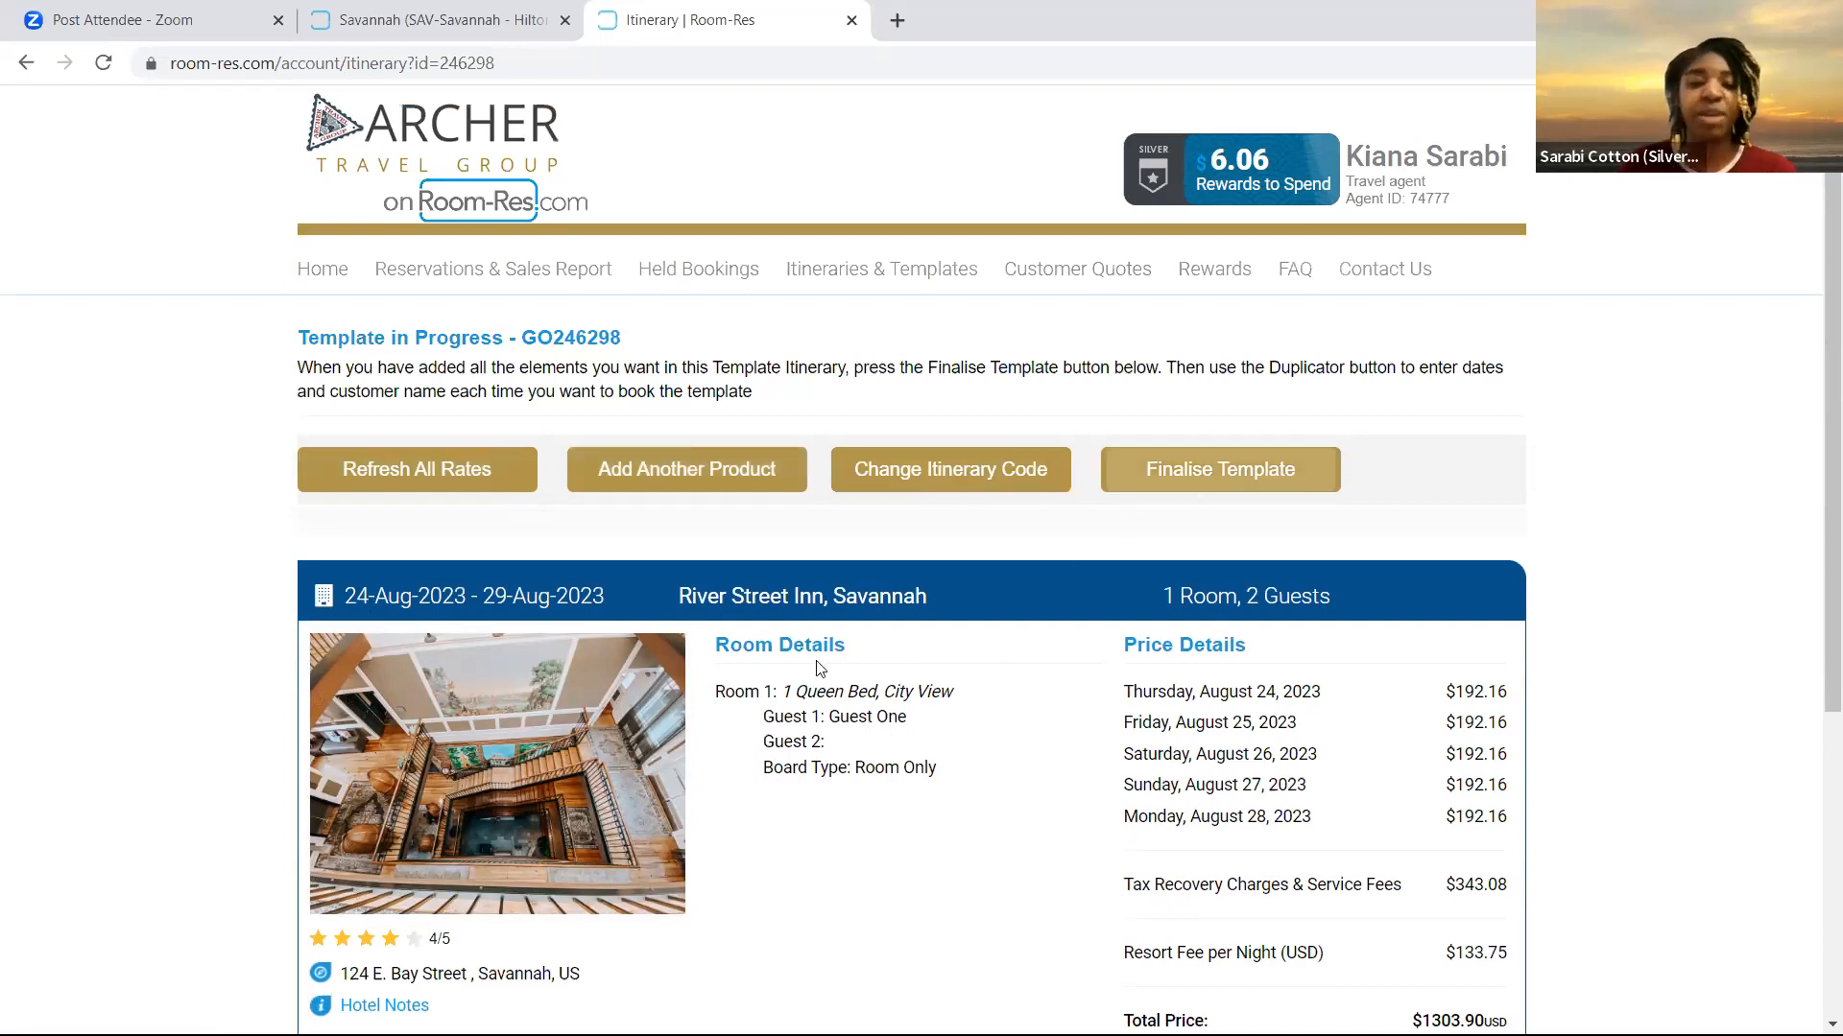
scroll(1017, 677, down, 5)
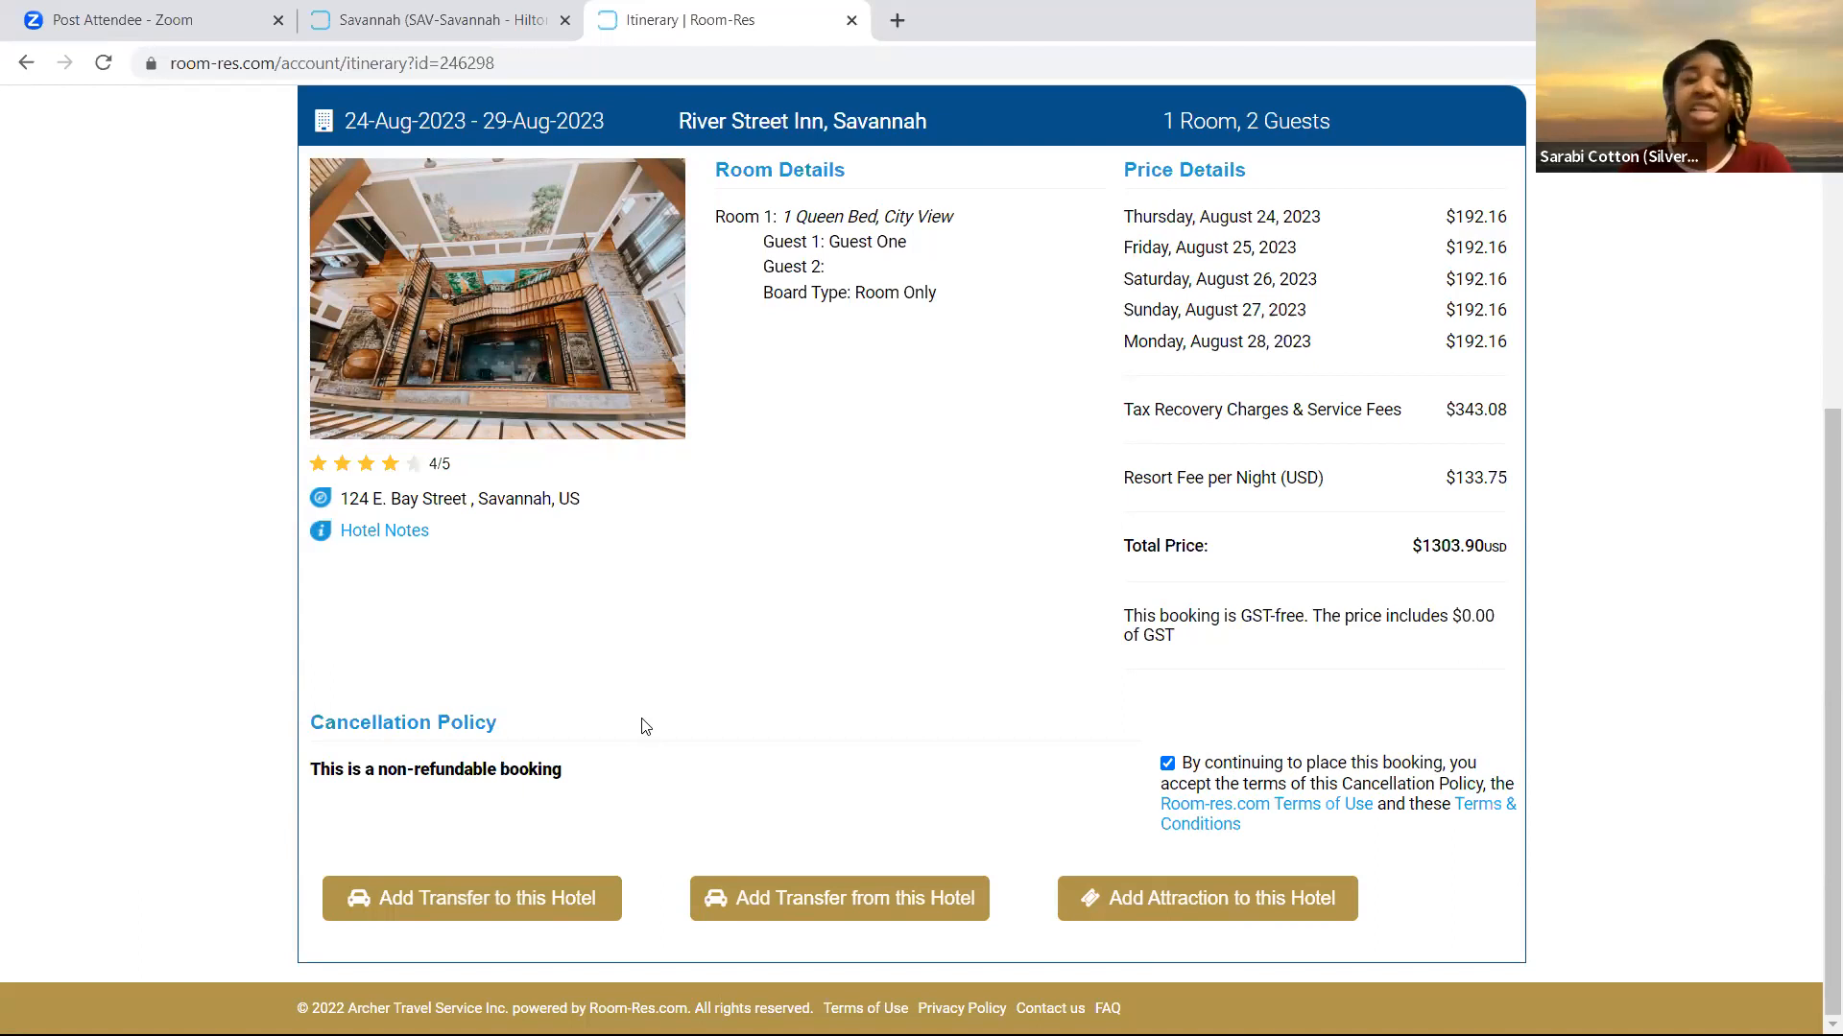
click(1201, 883)
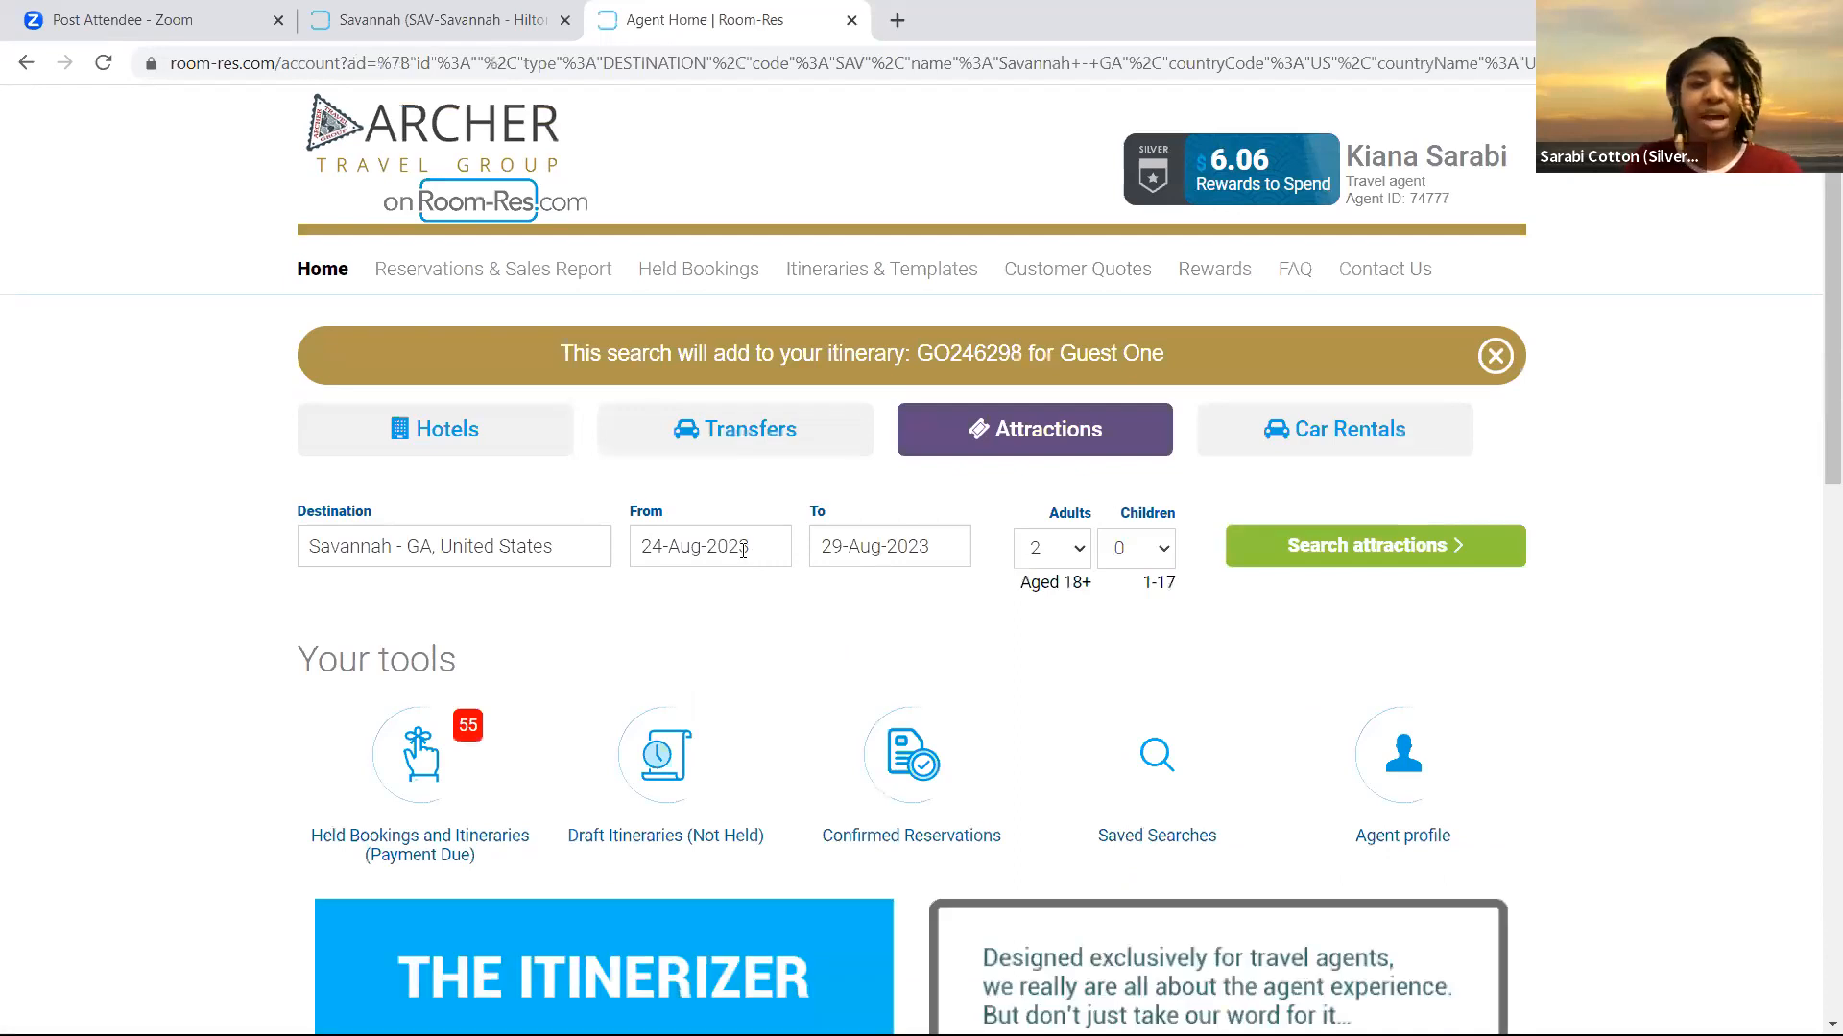
click(1453, 559)
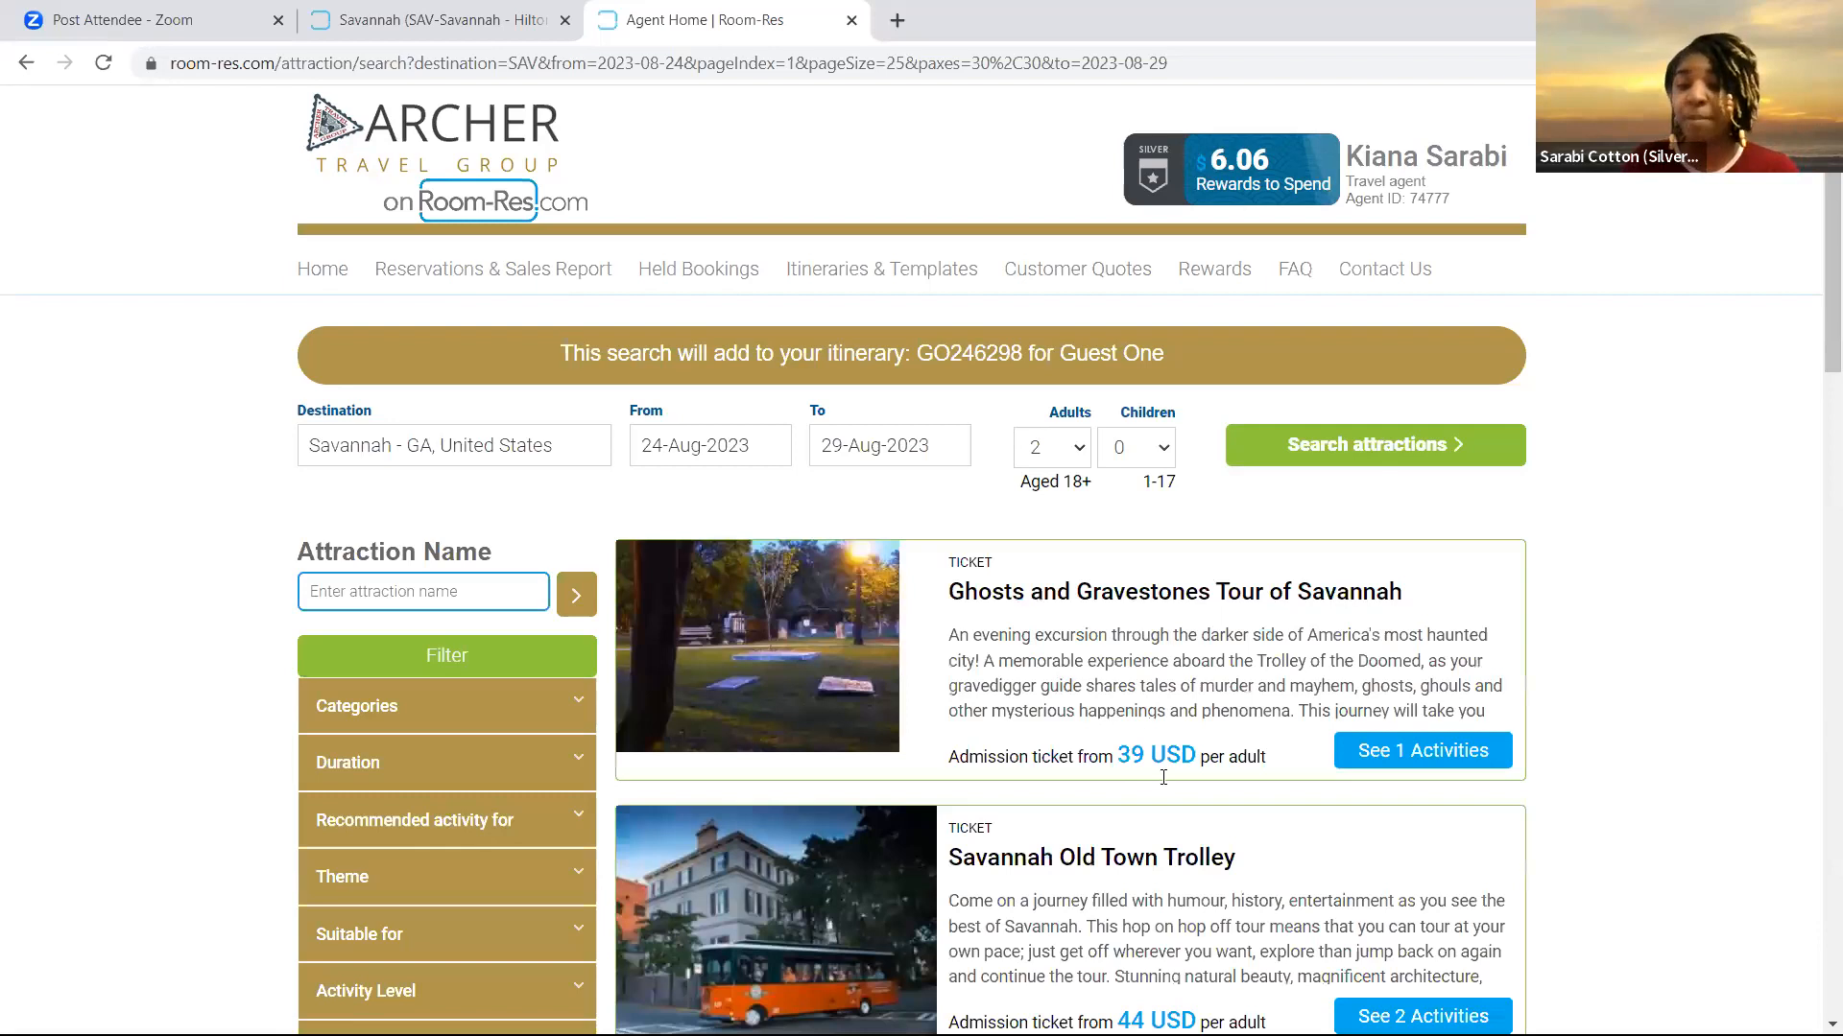
Browse the attraction results and open the Savannah's Land and Sea Combo listing
scroll(1554, 780, down, 9)
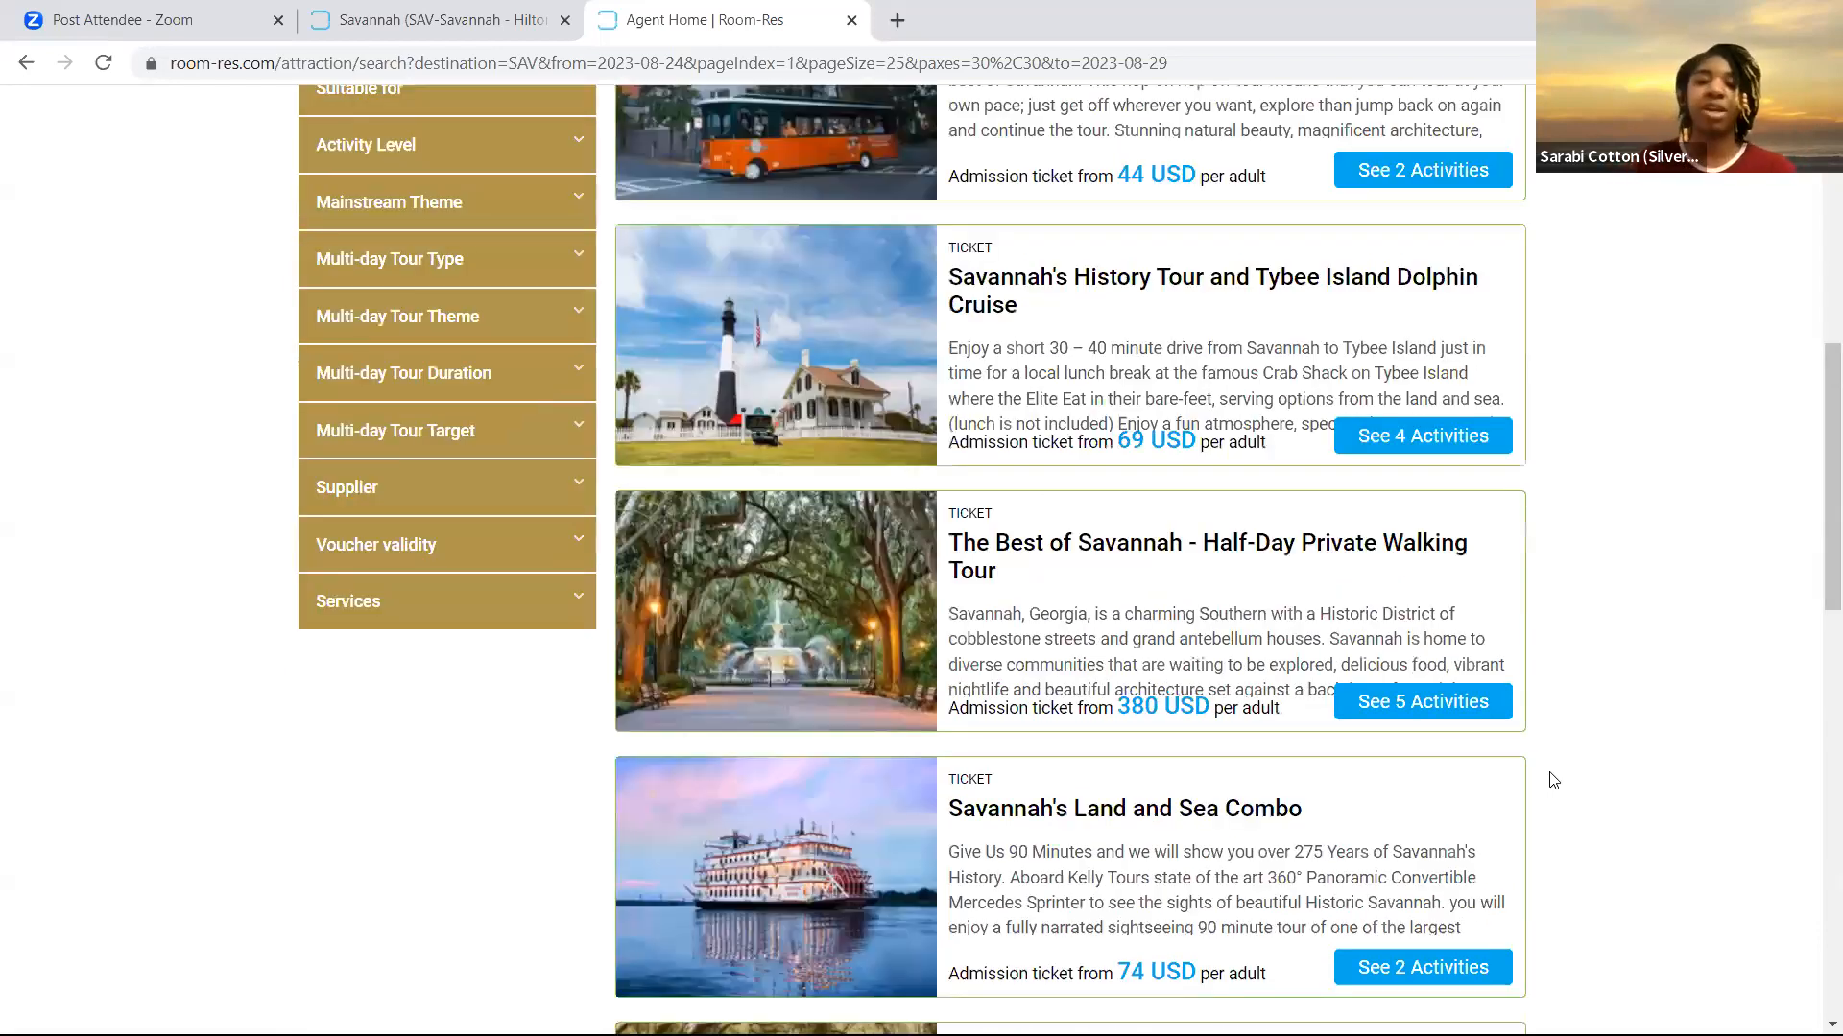
scroll(1554, 780, up, 1)
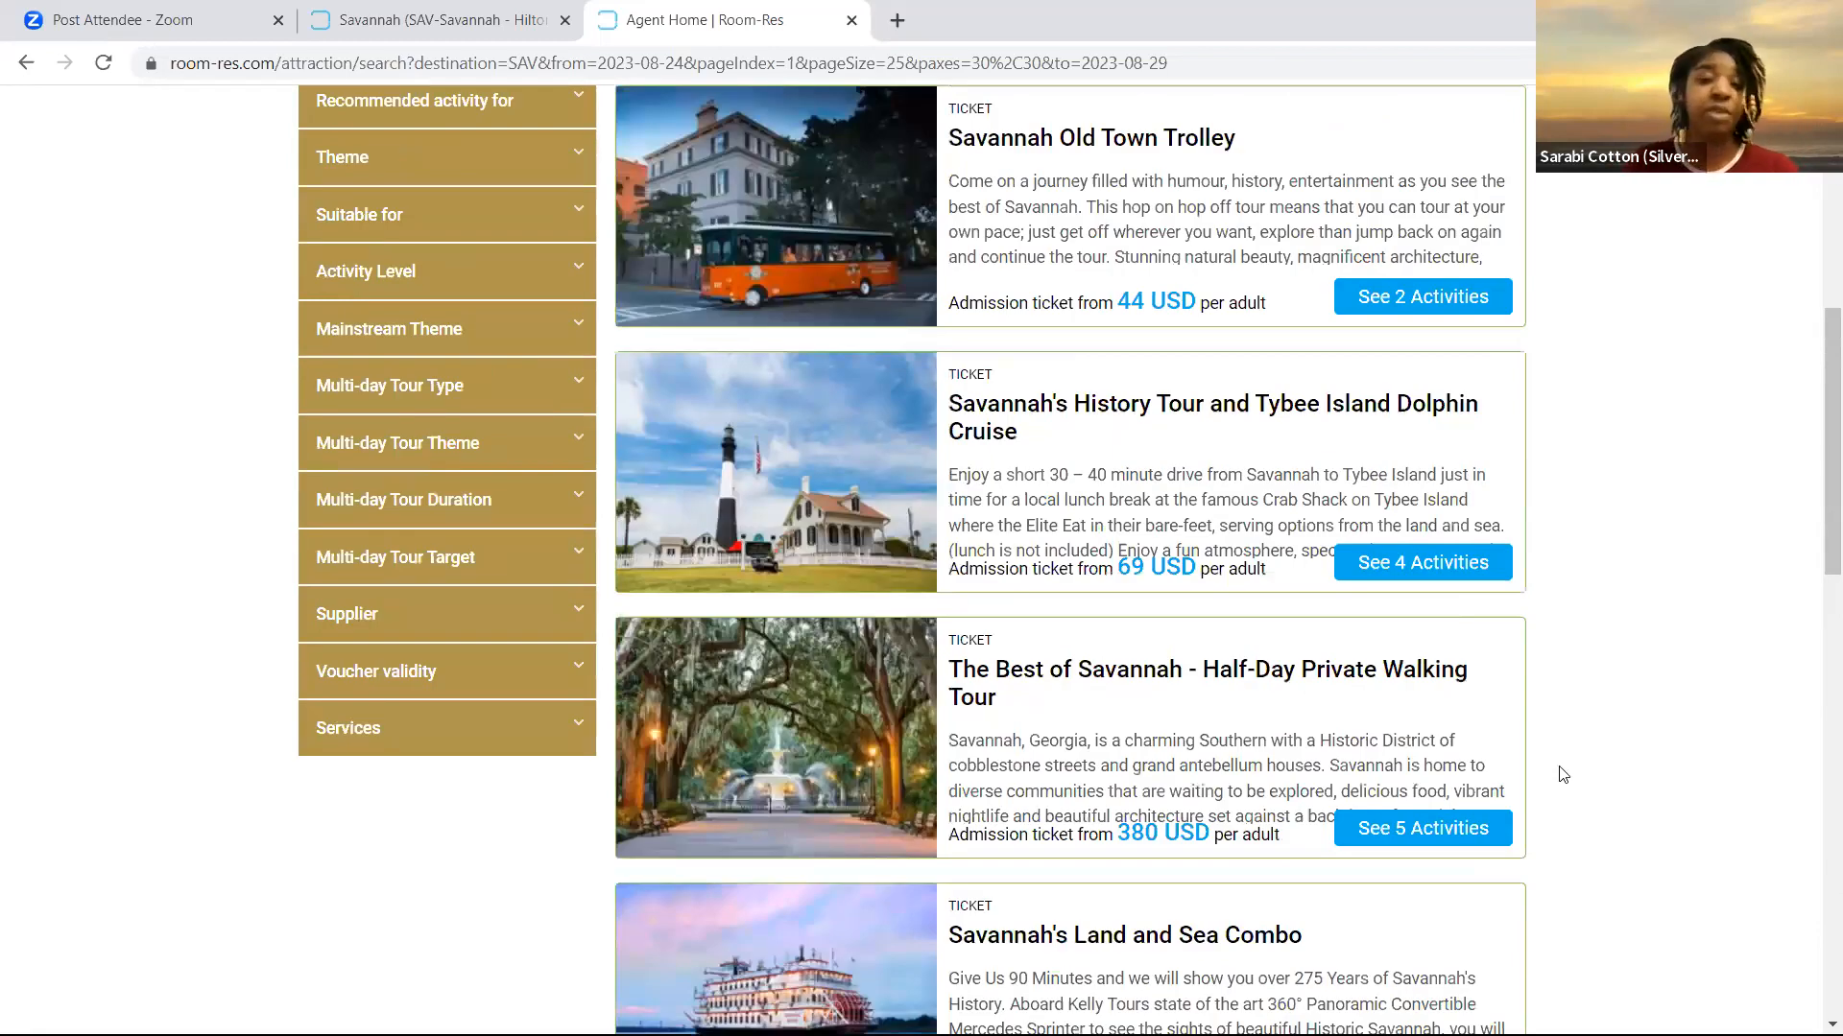
scroll(1562, 776, up, 3)
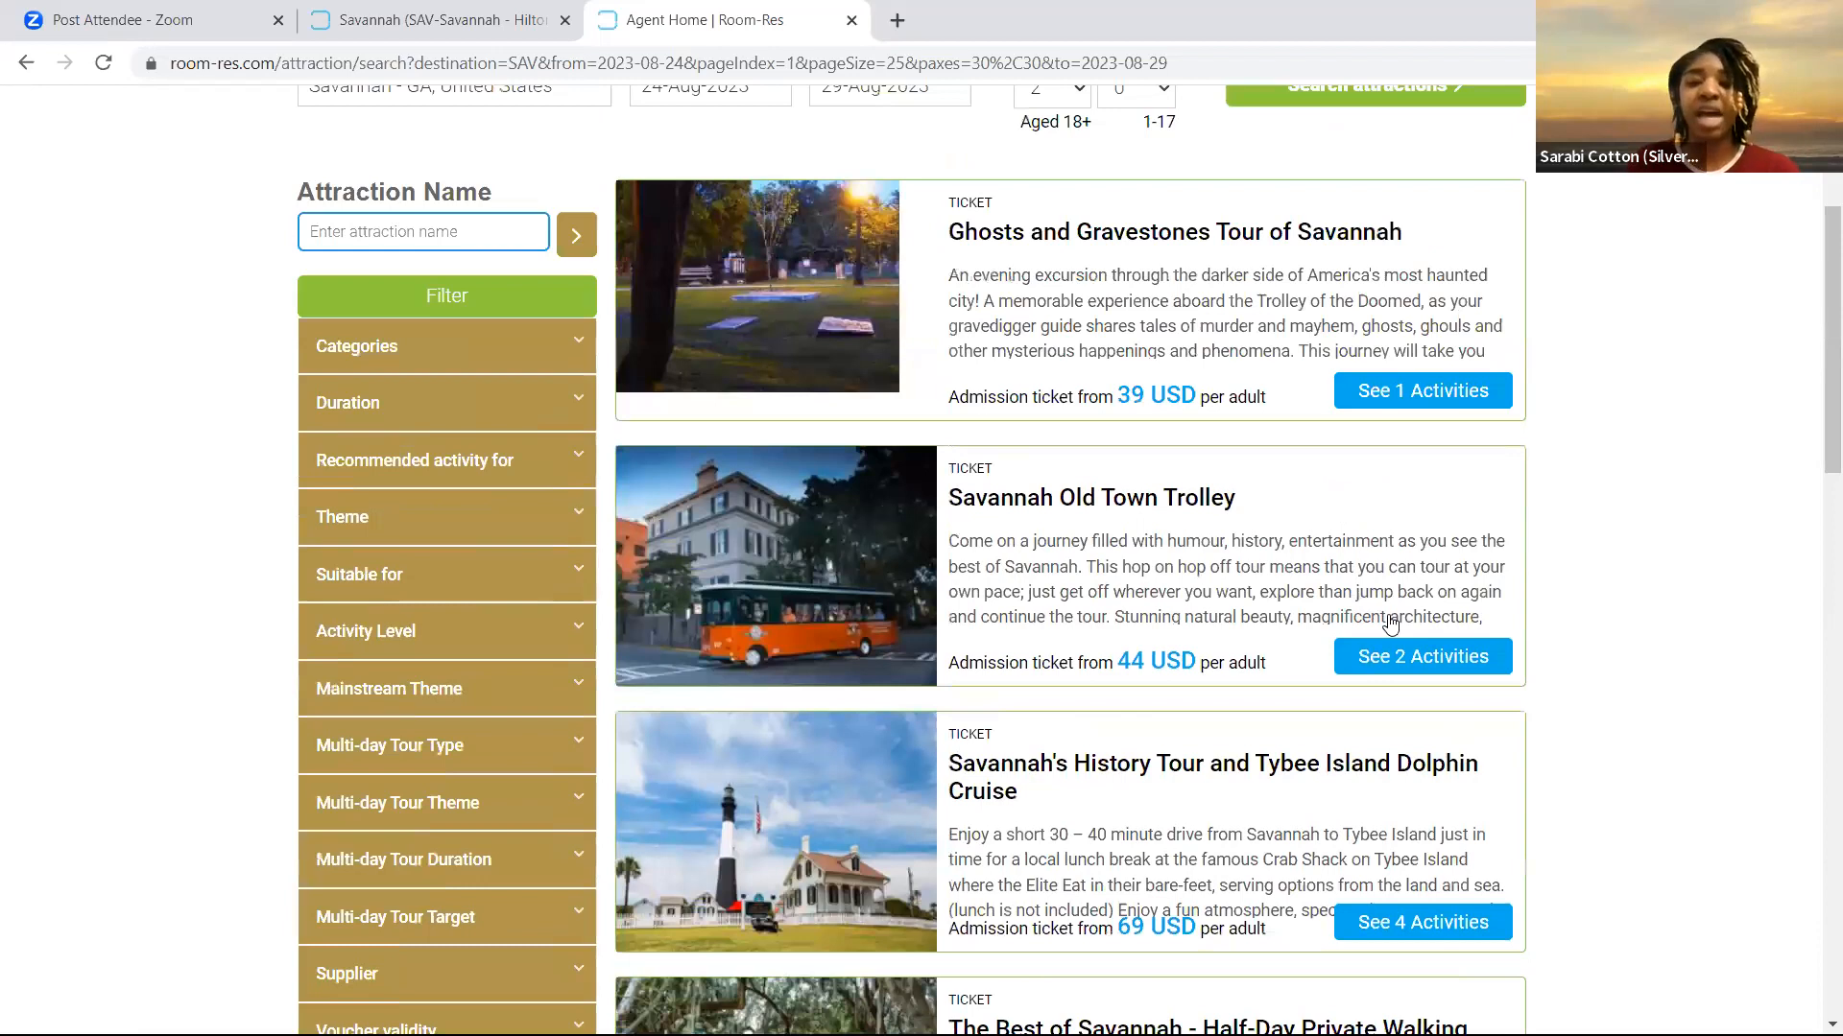
scroll(1392, 621, down, 7)
click(1346, 576)
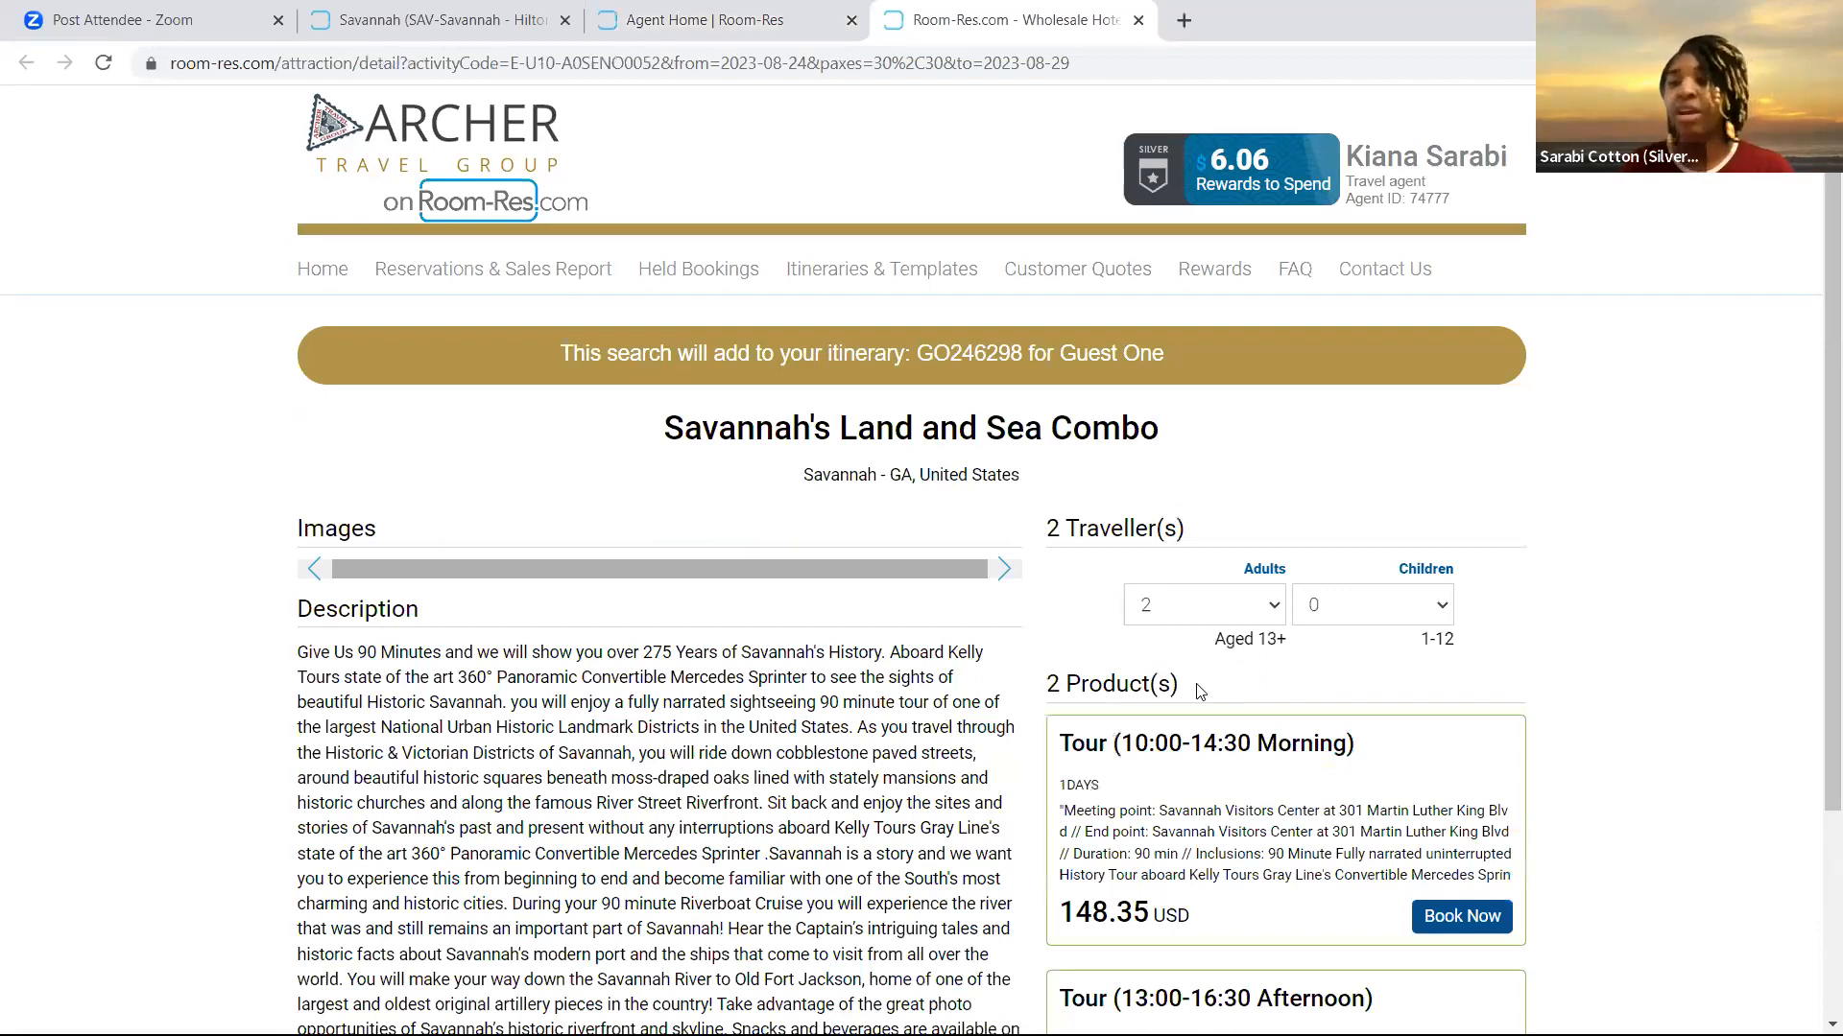
Look through the Land and Sea Combo photos, description and the morning and afternoon tour options
scroll(1199, 691, down, 4)
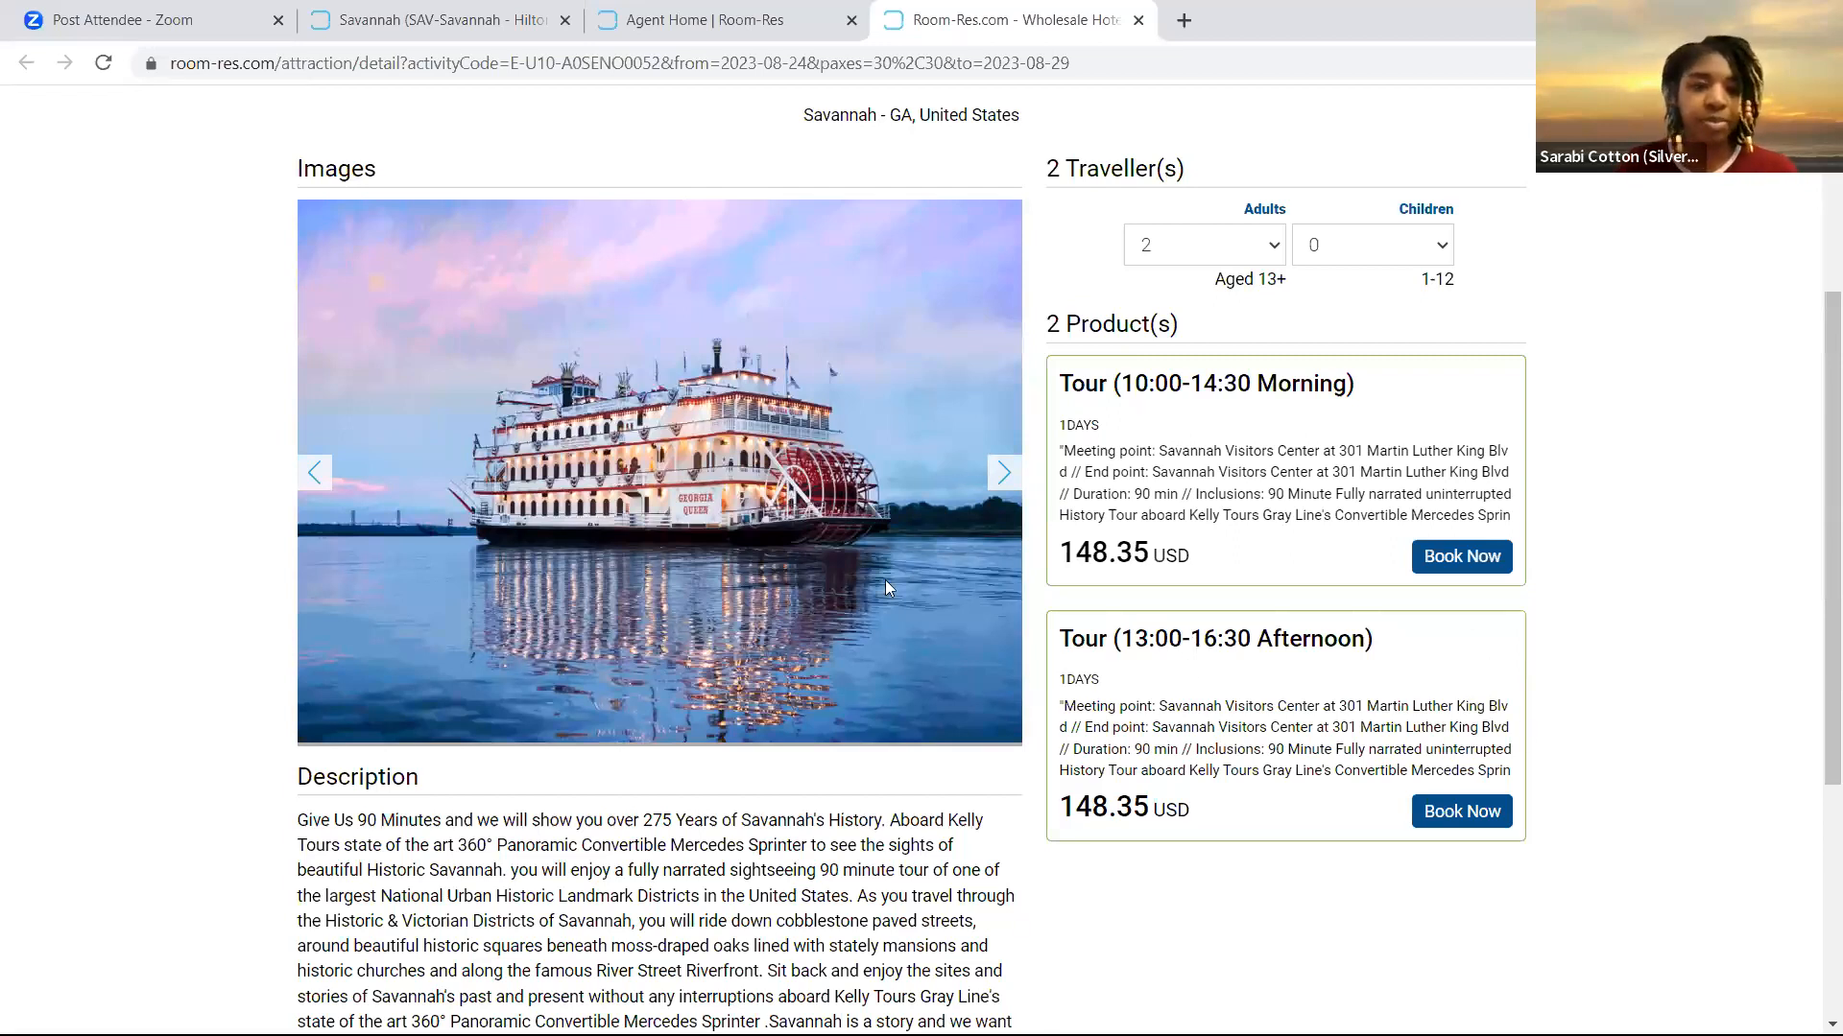
scroll(1002, 604, up, 1)
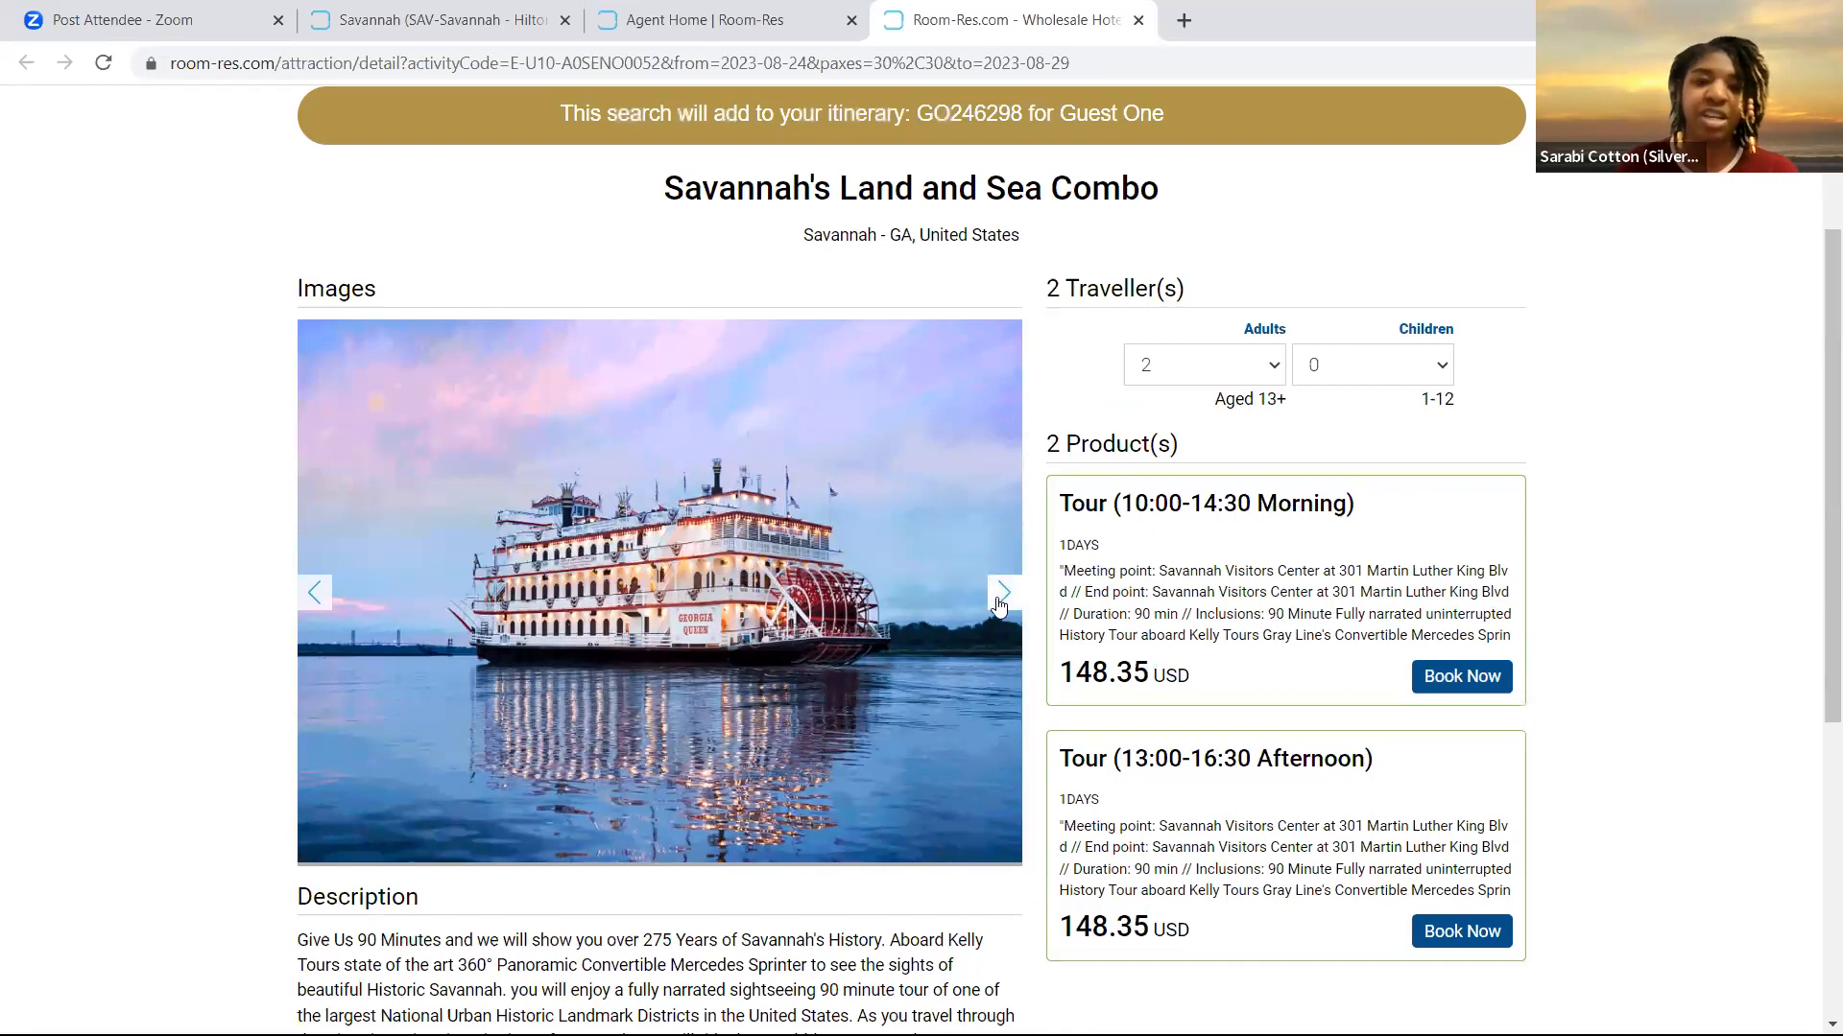
click(1001, 597)
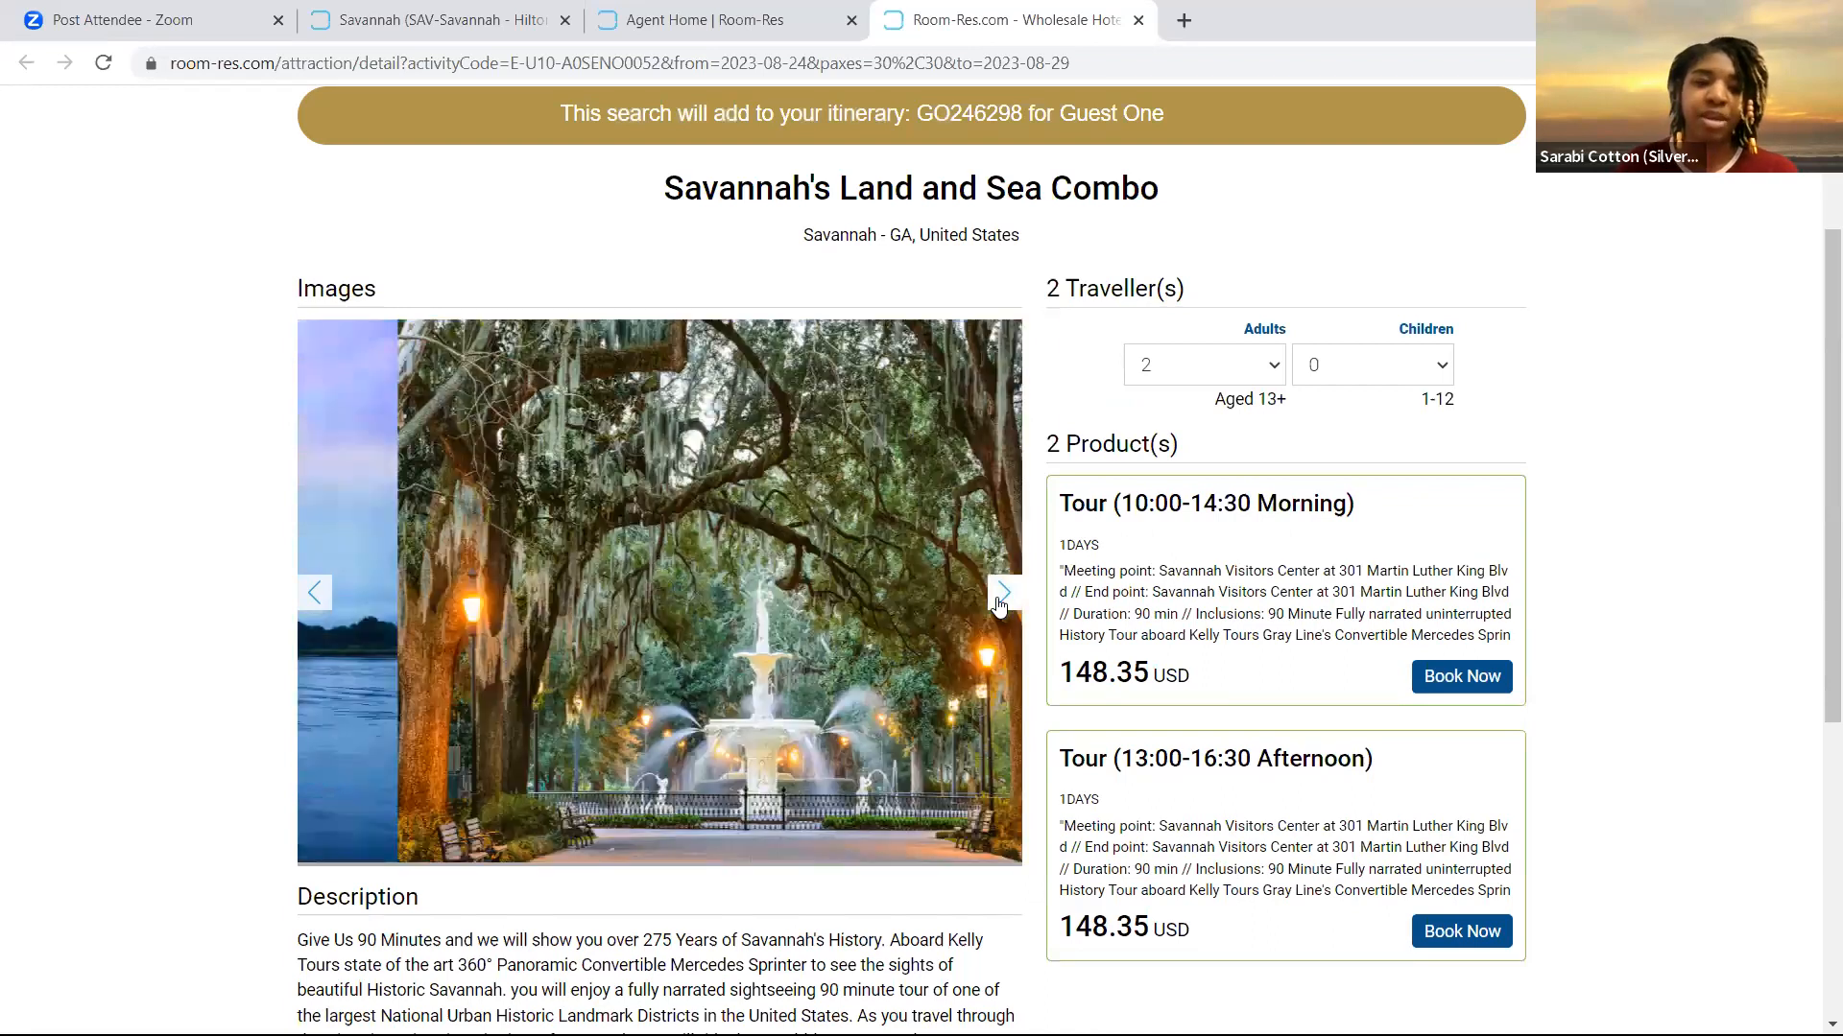
click(317, 593)
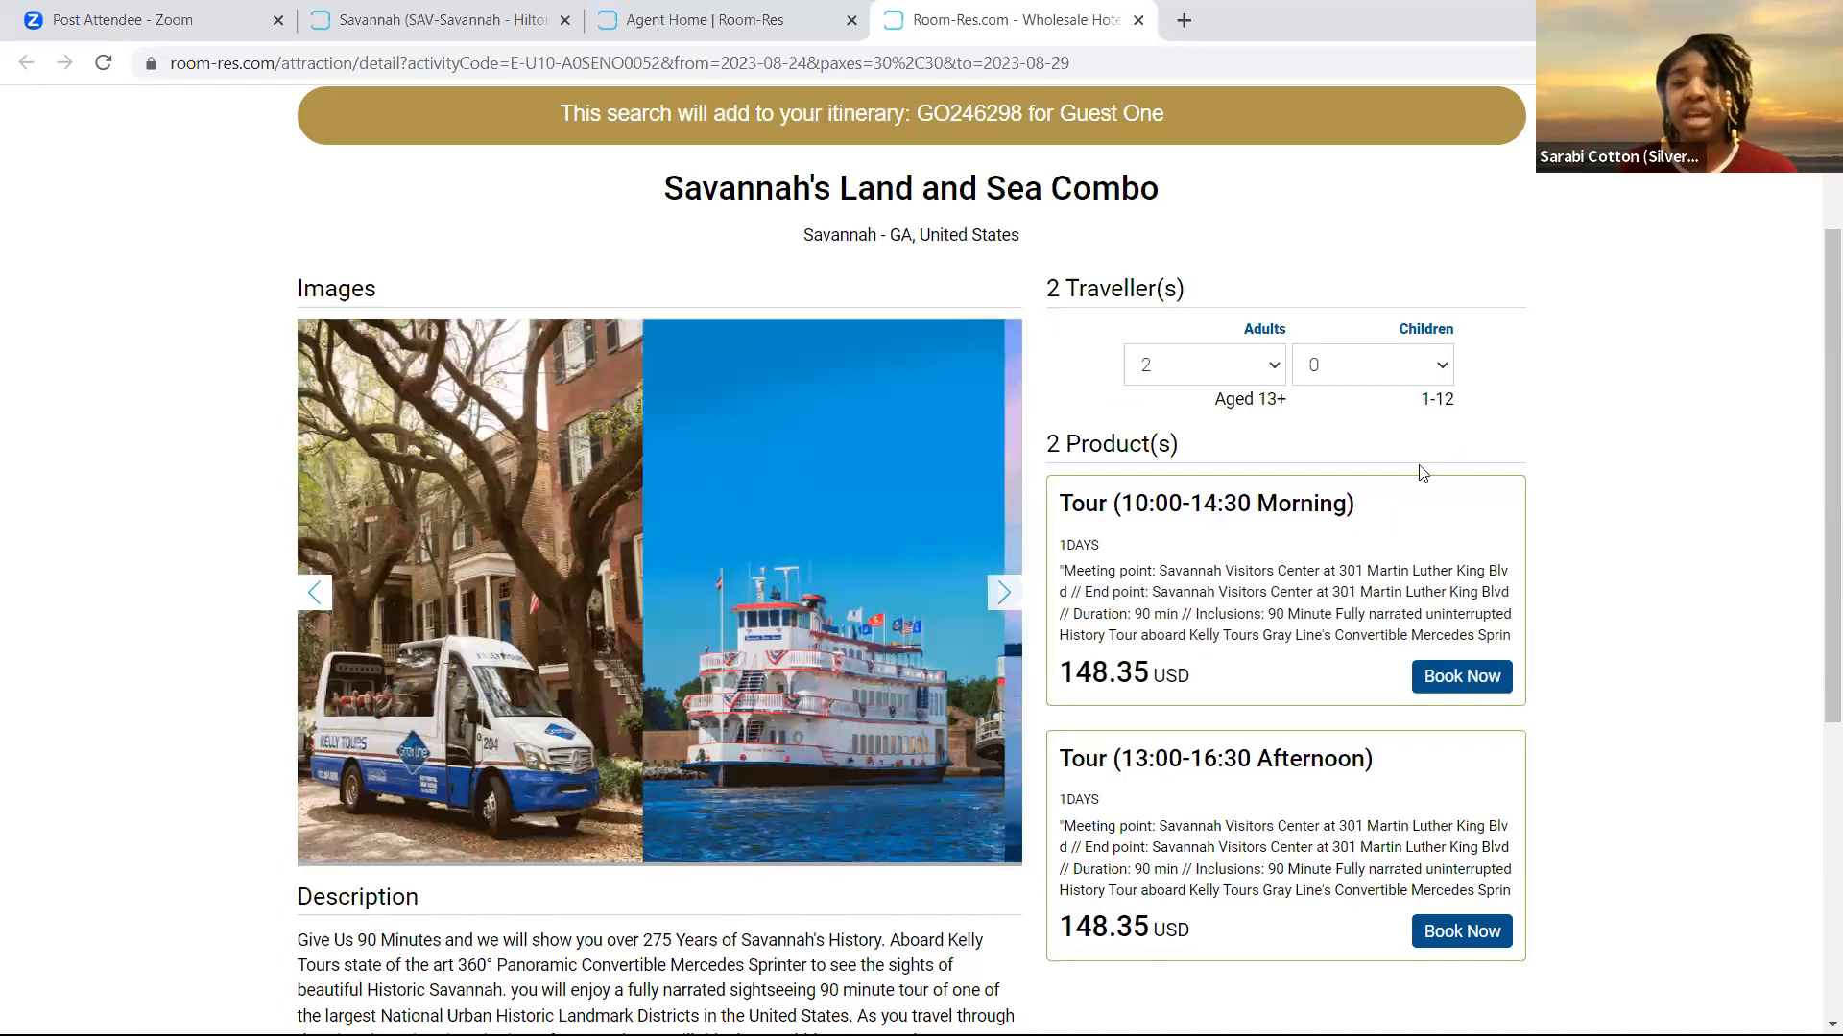
scroll(1421, 470, down, 2)
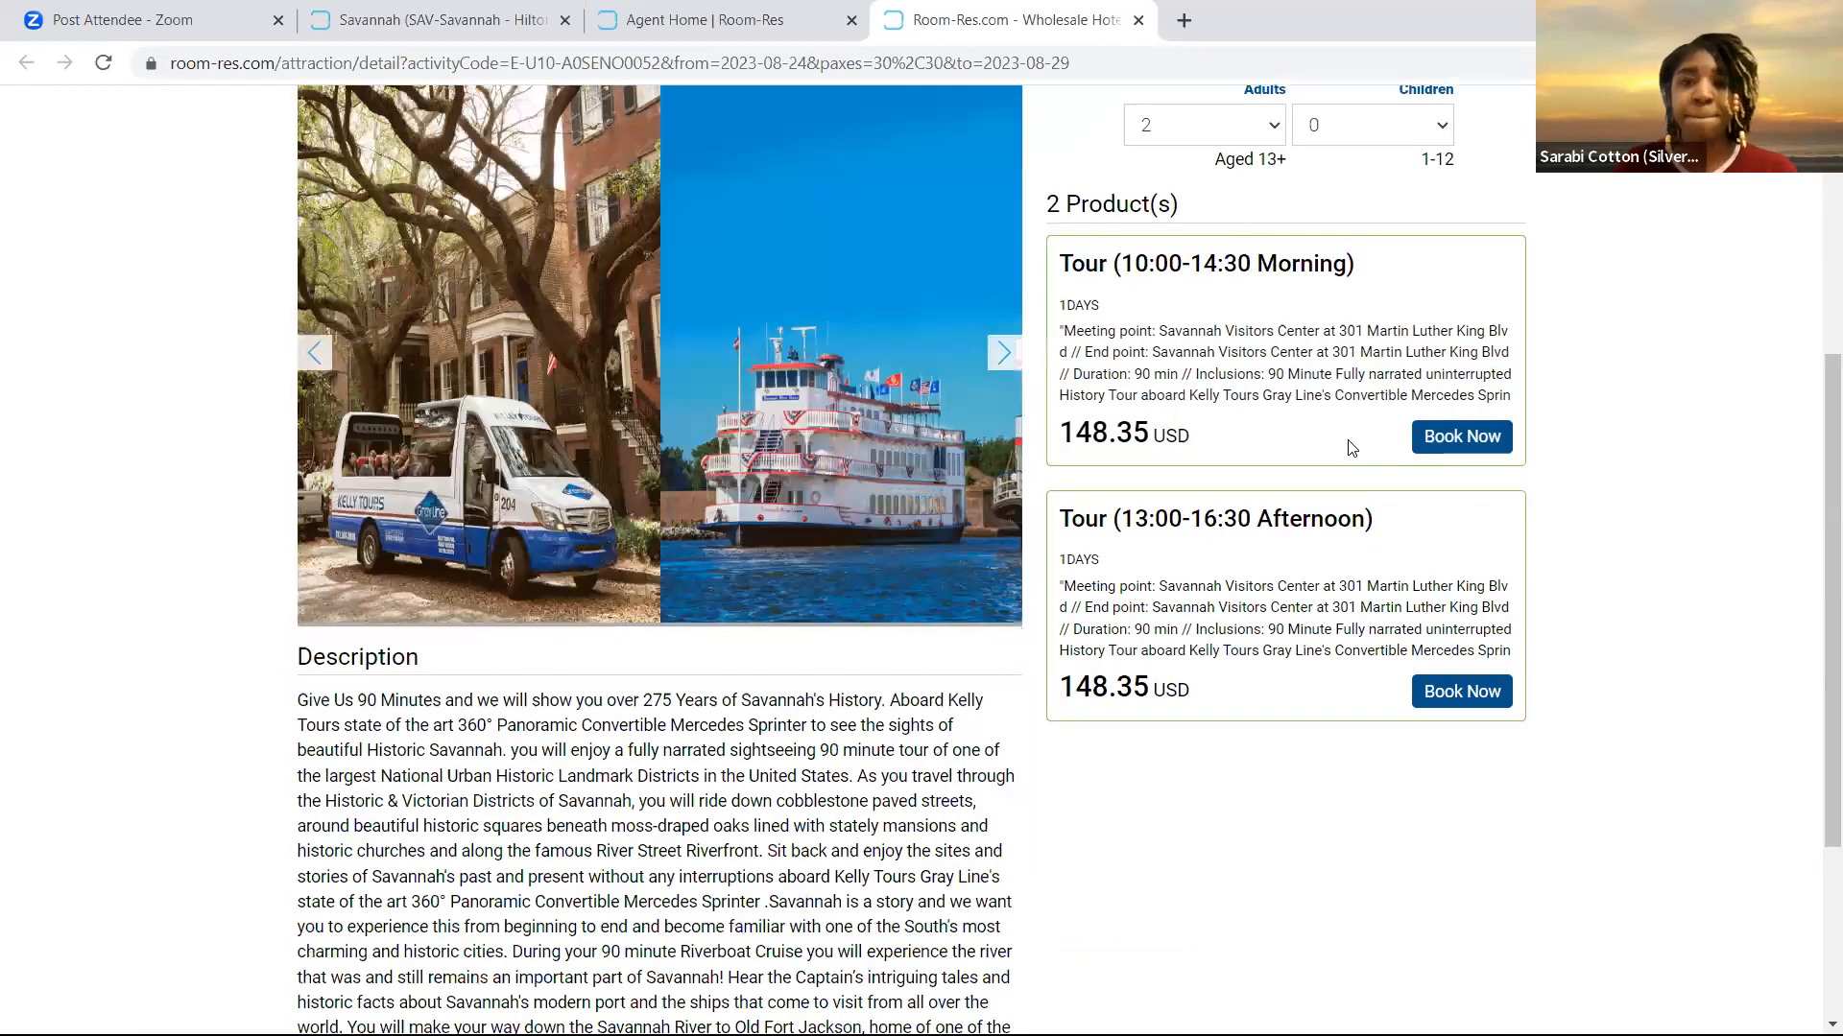
Book the 10:00-14:30 morning tour for 24 August and add it to the itinerary template
click(1351, 452)
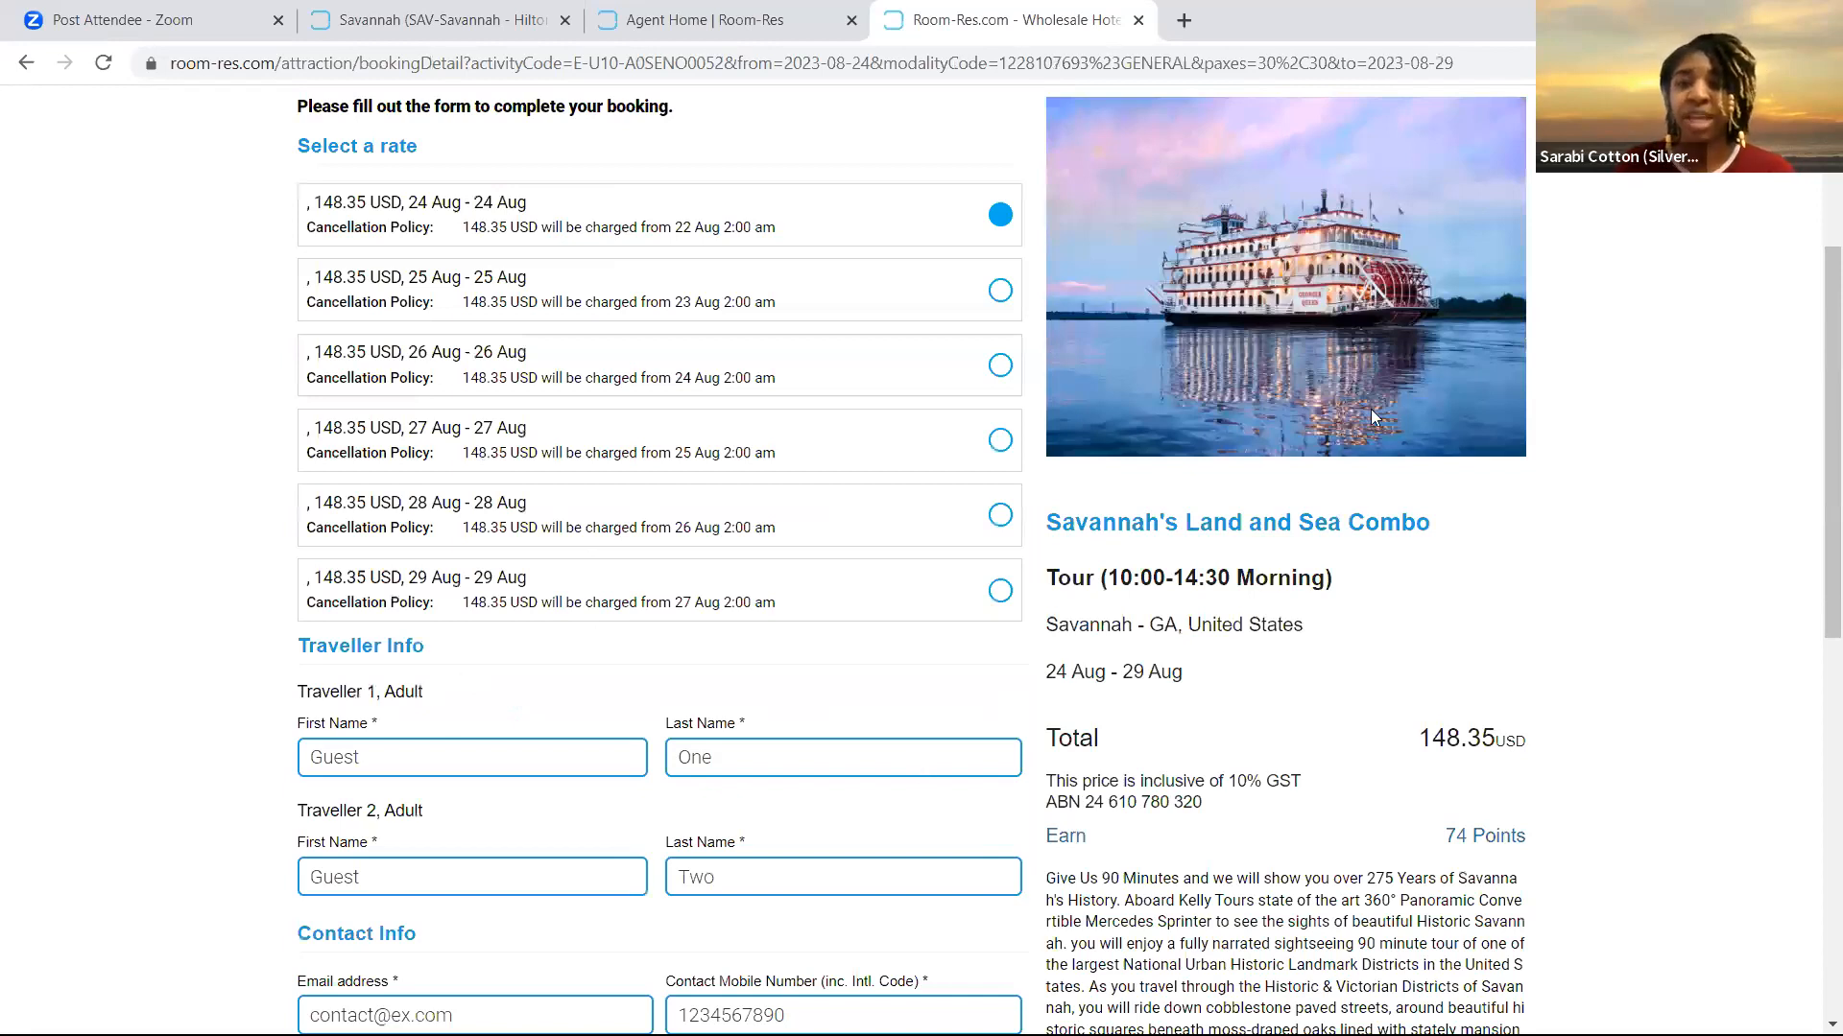
scroll(1284, 424, down, 6)
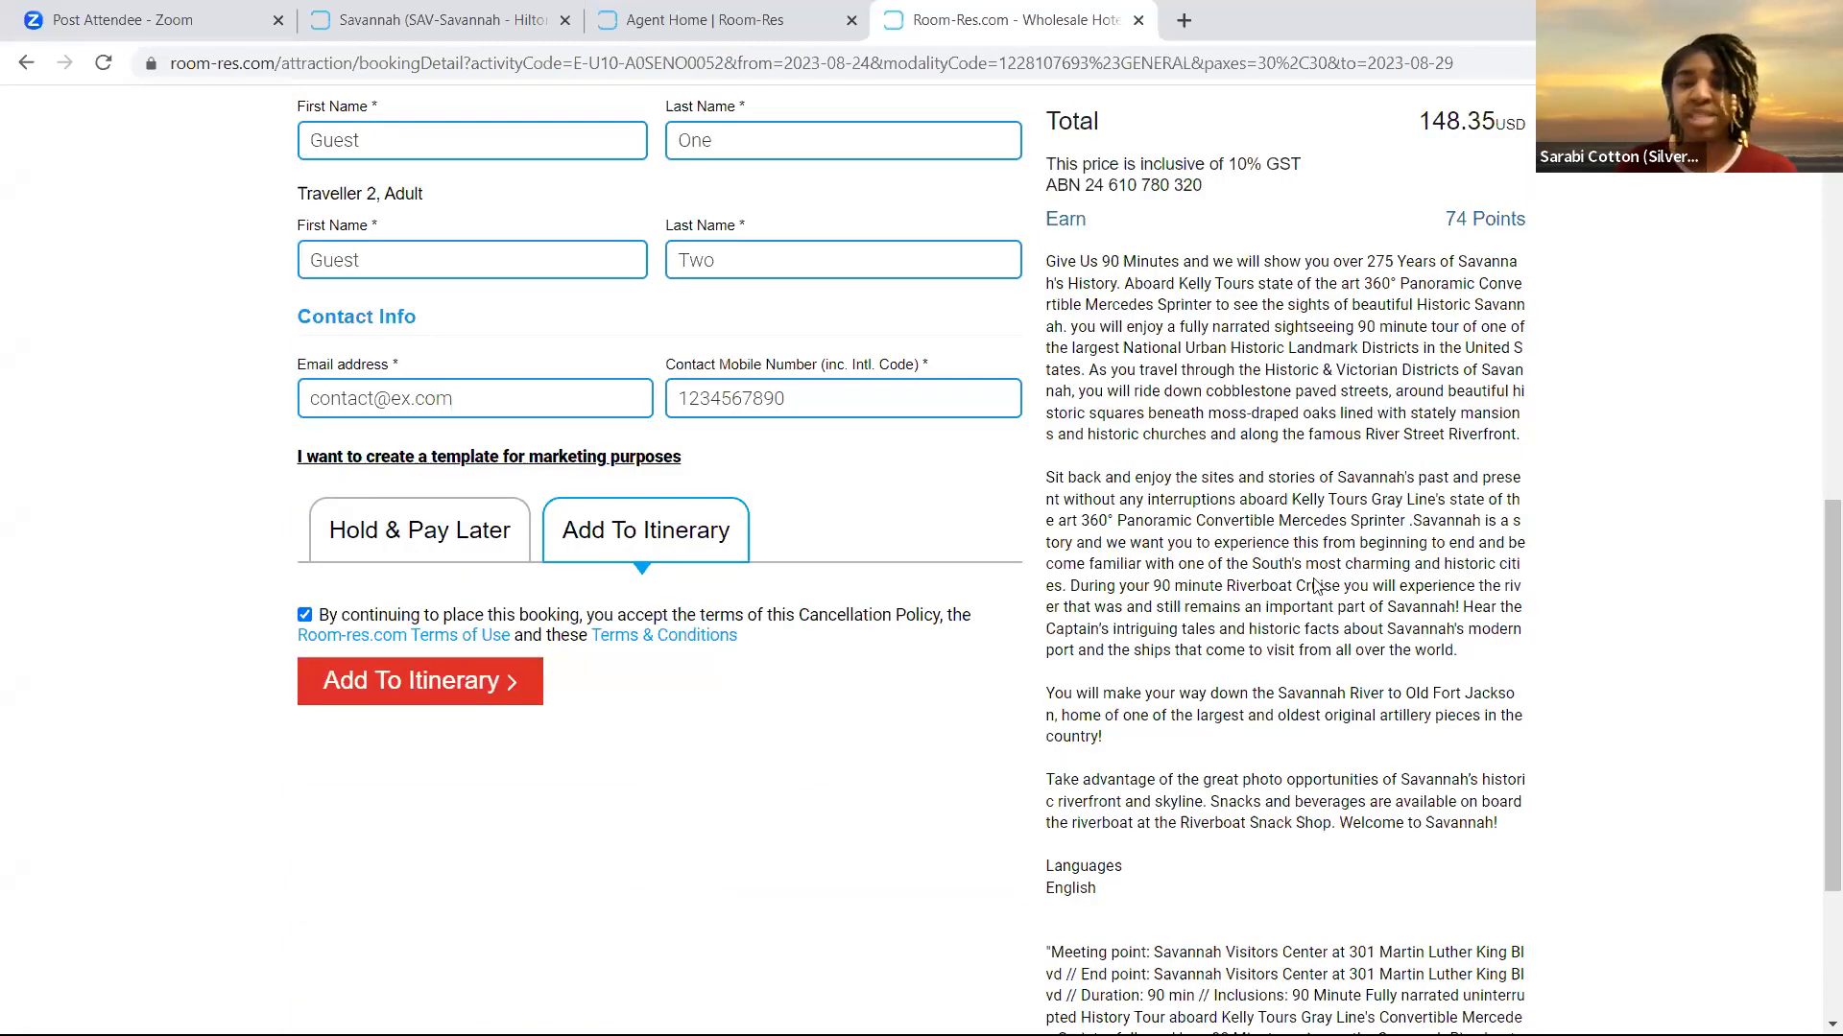
scroll(972, 686, up, 3)
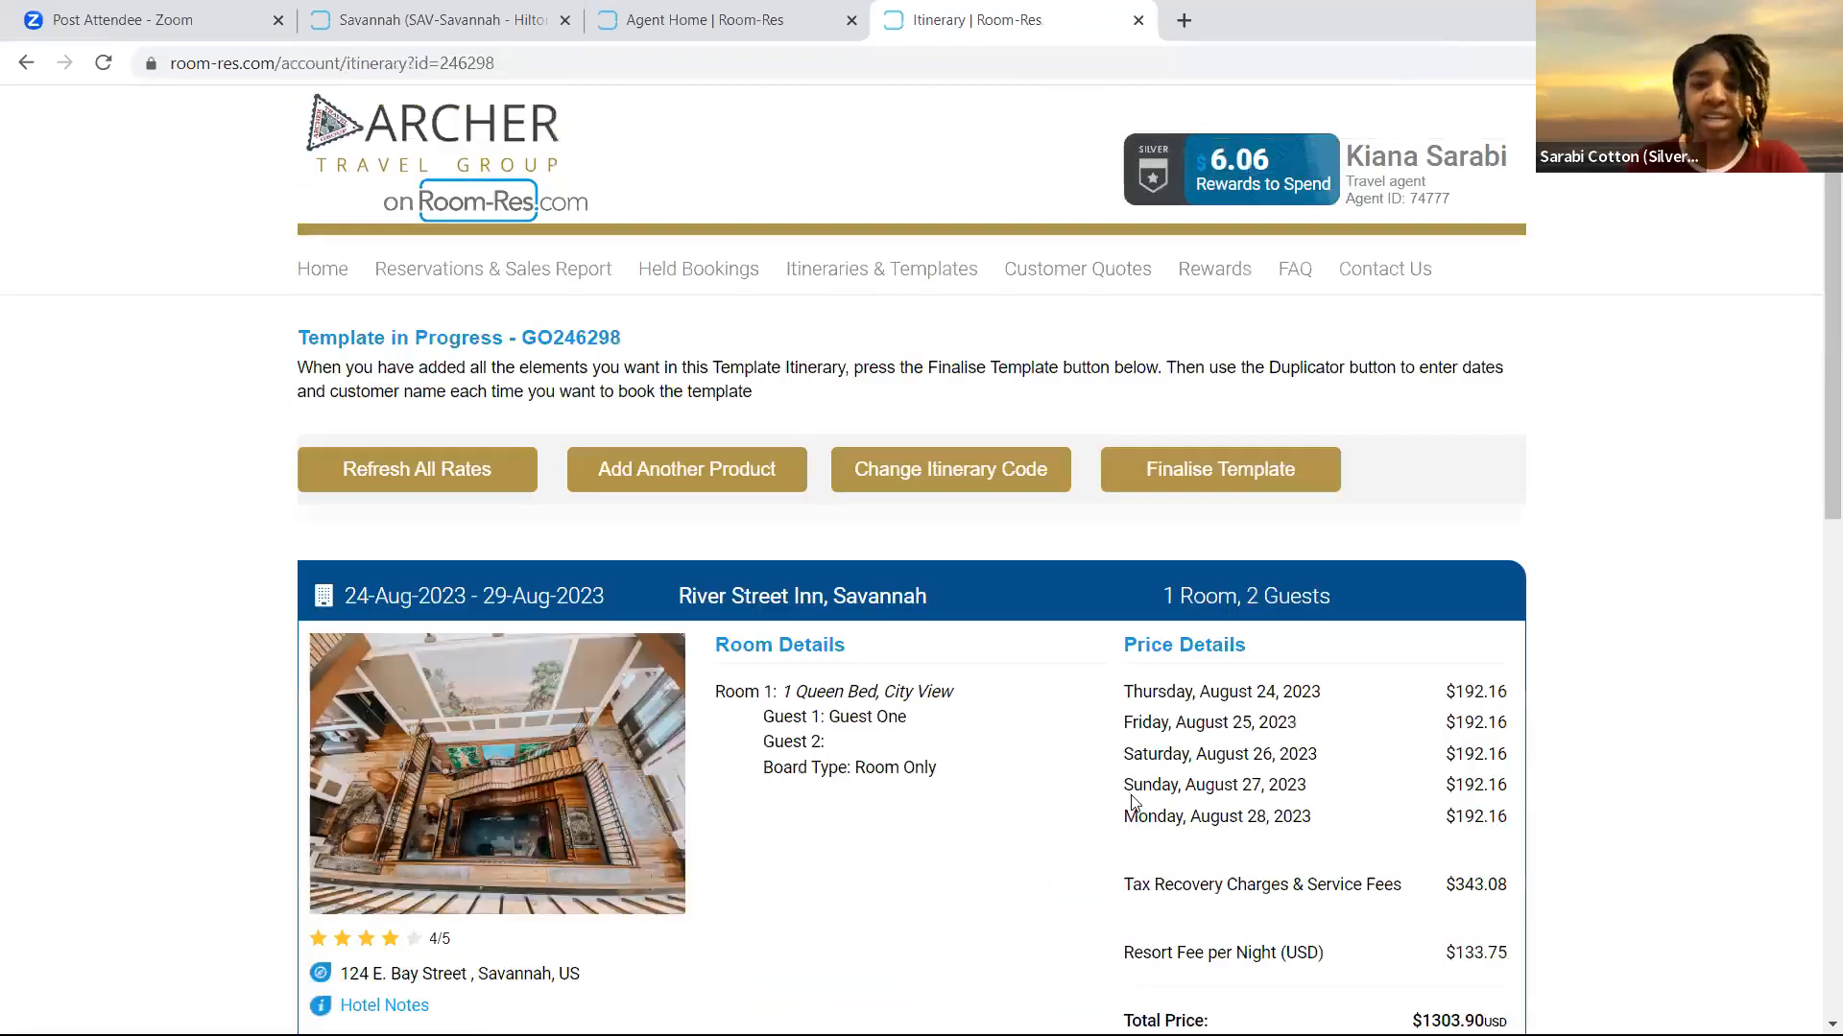
Check the added tour in the itinerary and finalise the template under the name Savannah Getaway
scroll(1051, 720, down, 10)
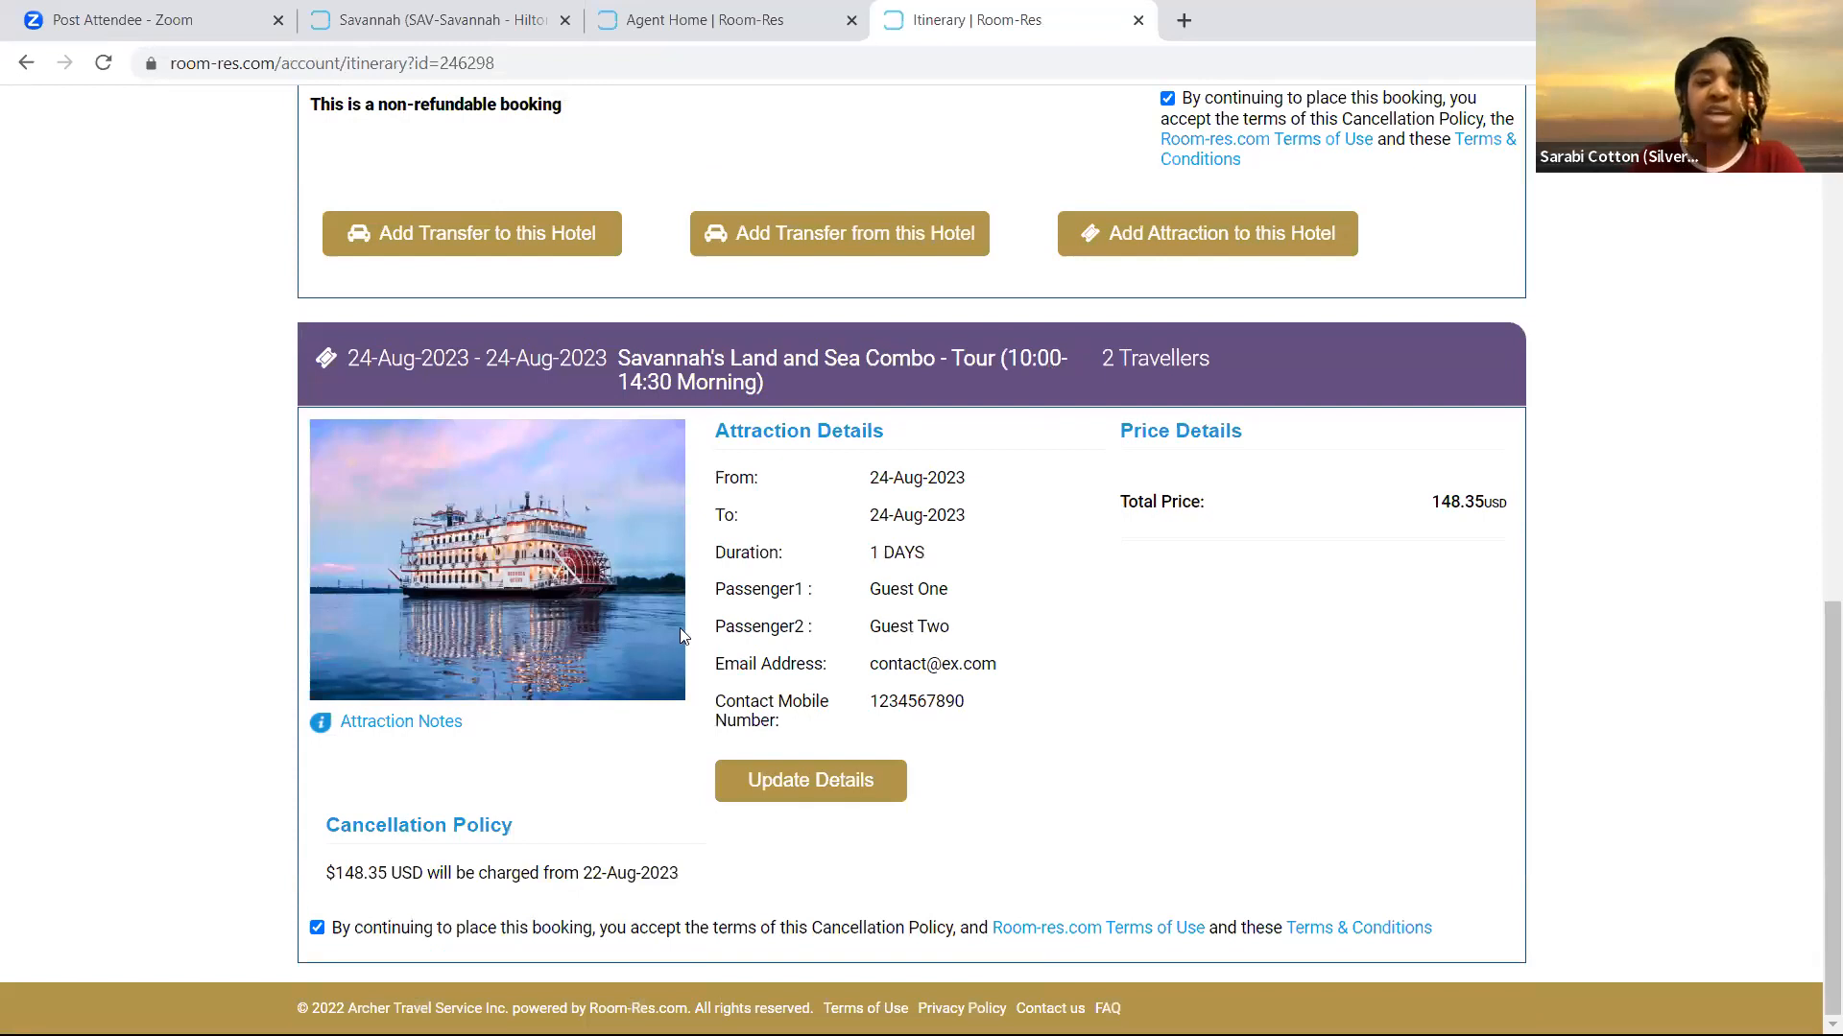
scroll(915, 555, up, 3)
scroll(969, 639, up, 7)
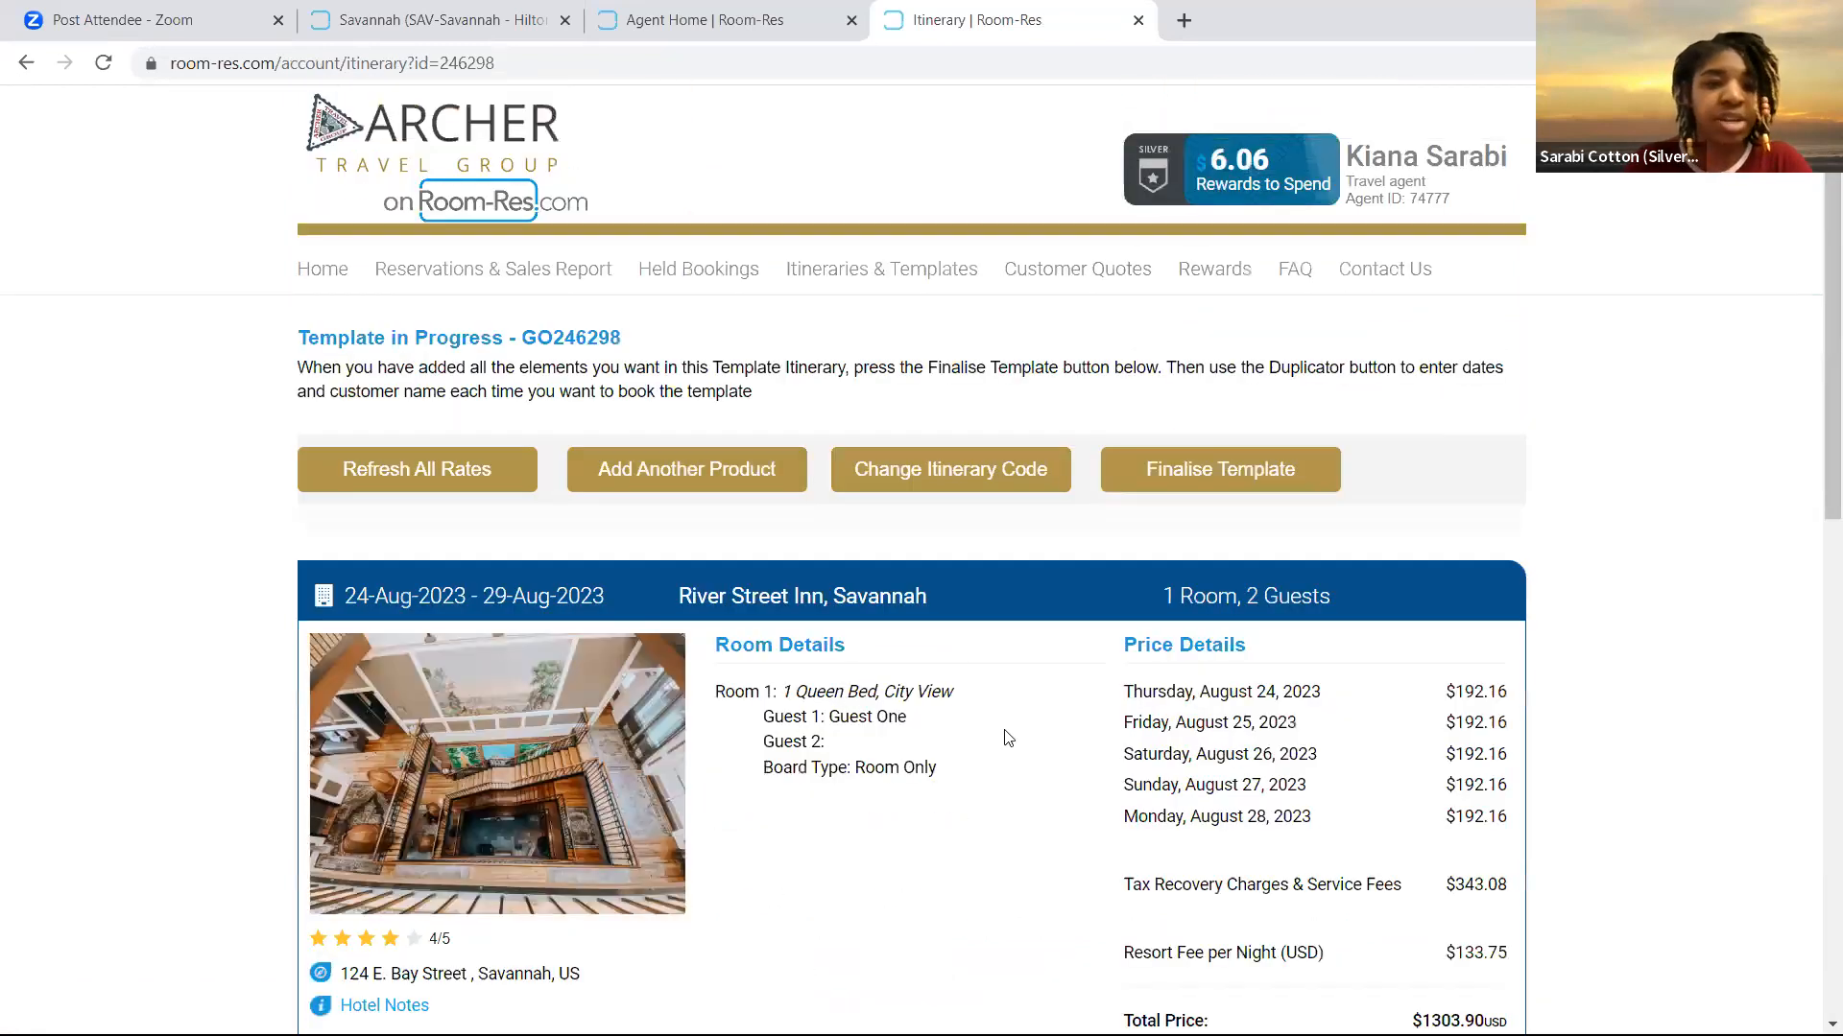
click(1186, 477)
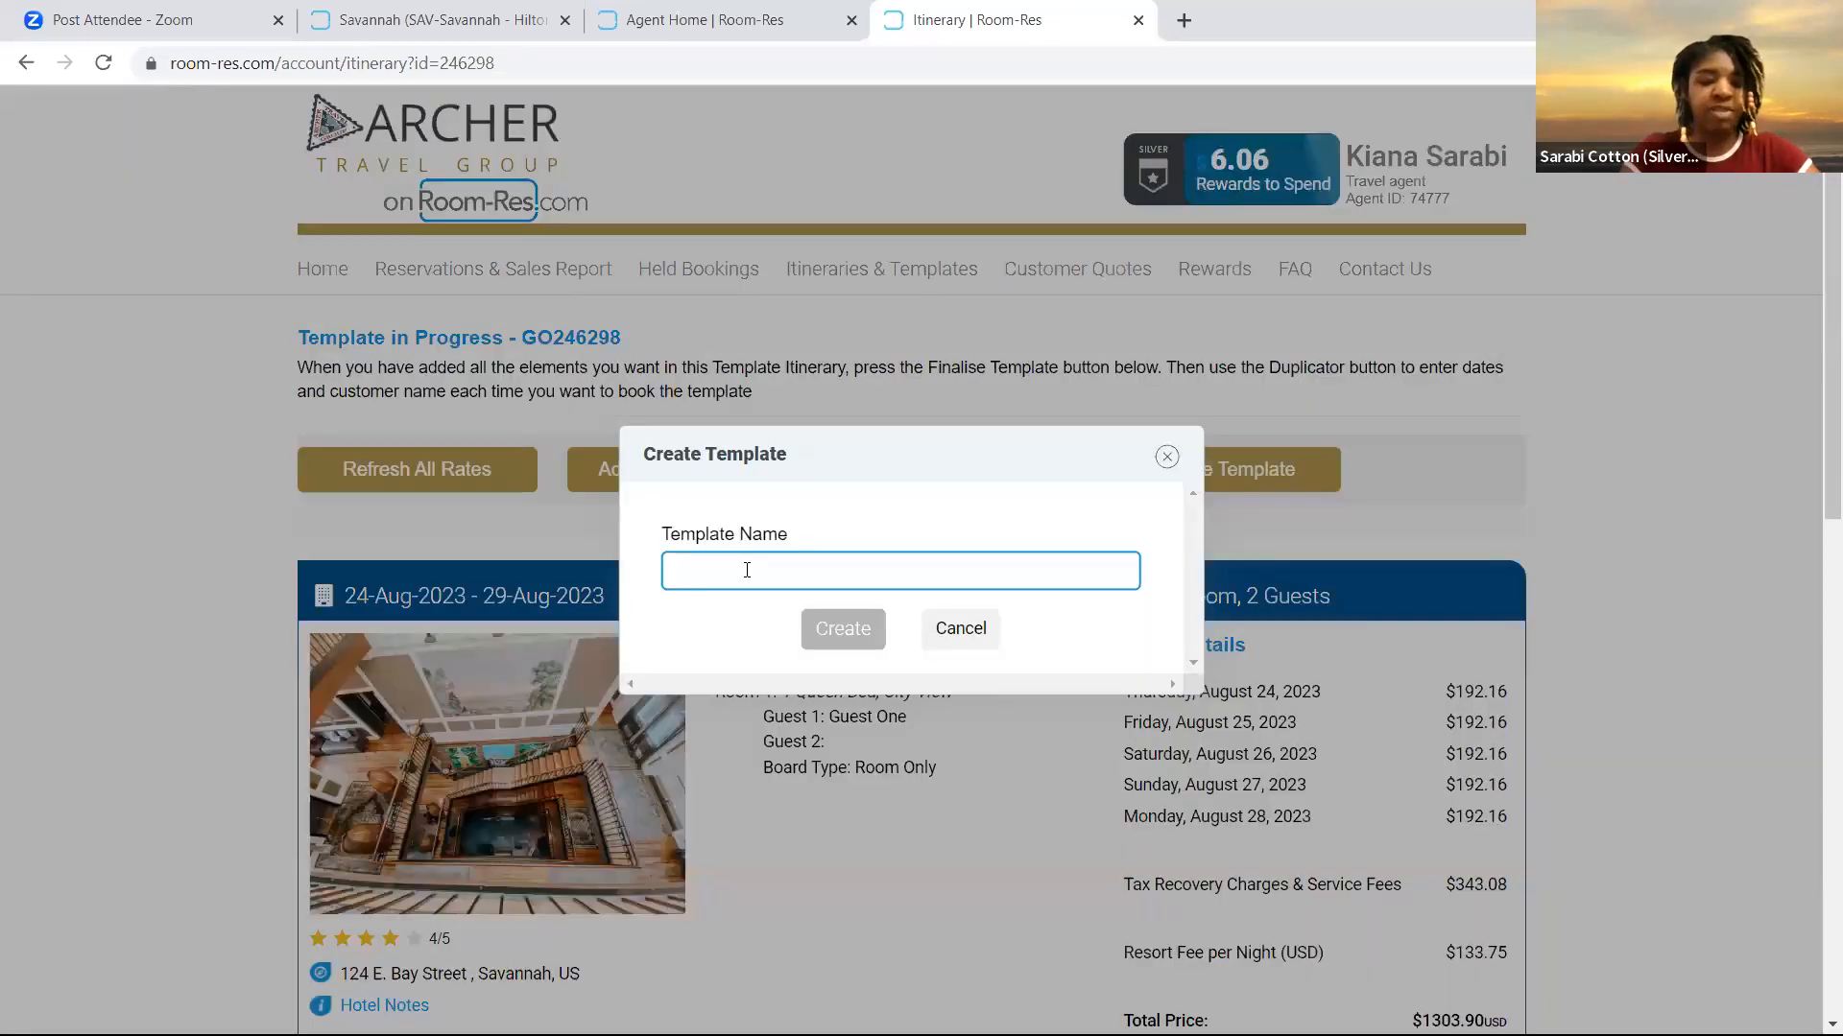
text(Savannah Getaway)
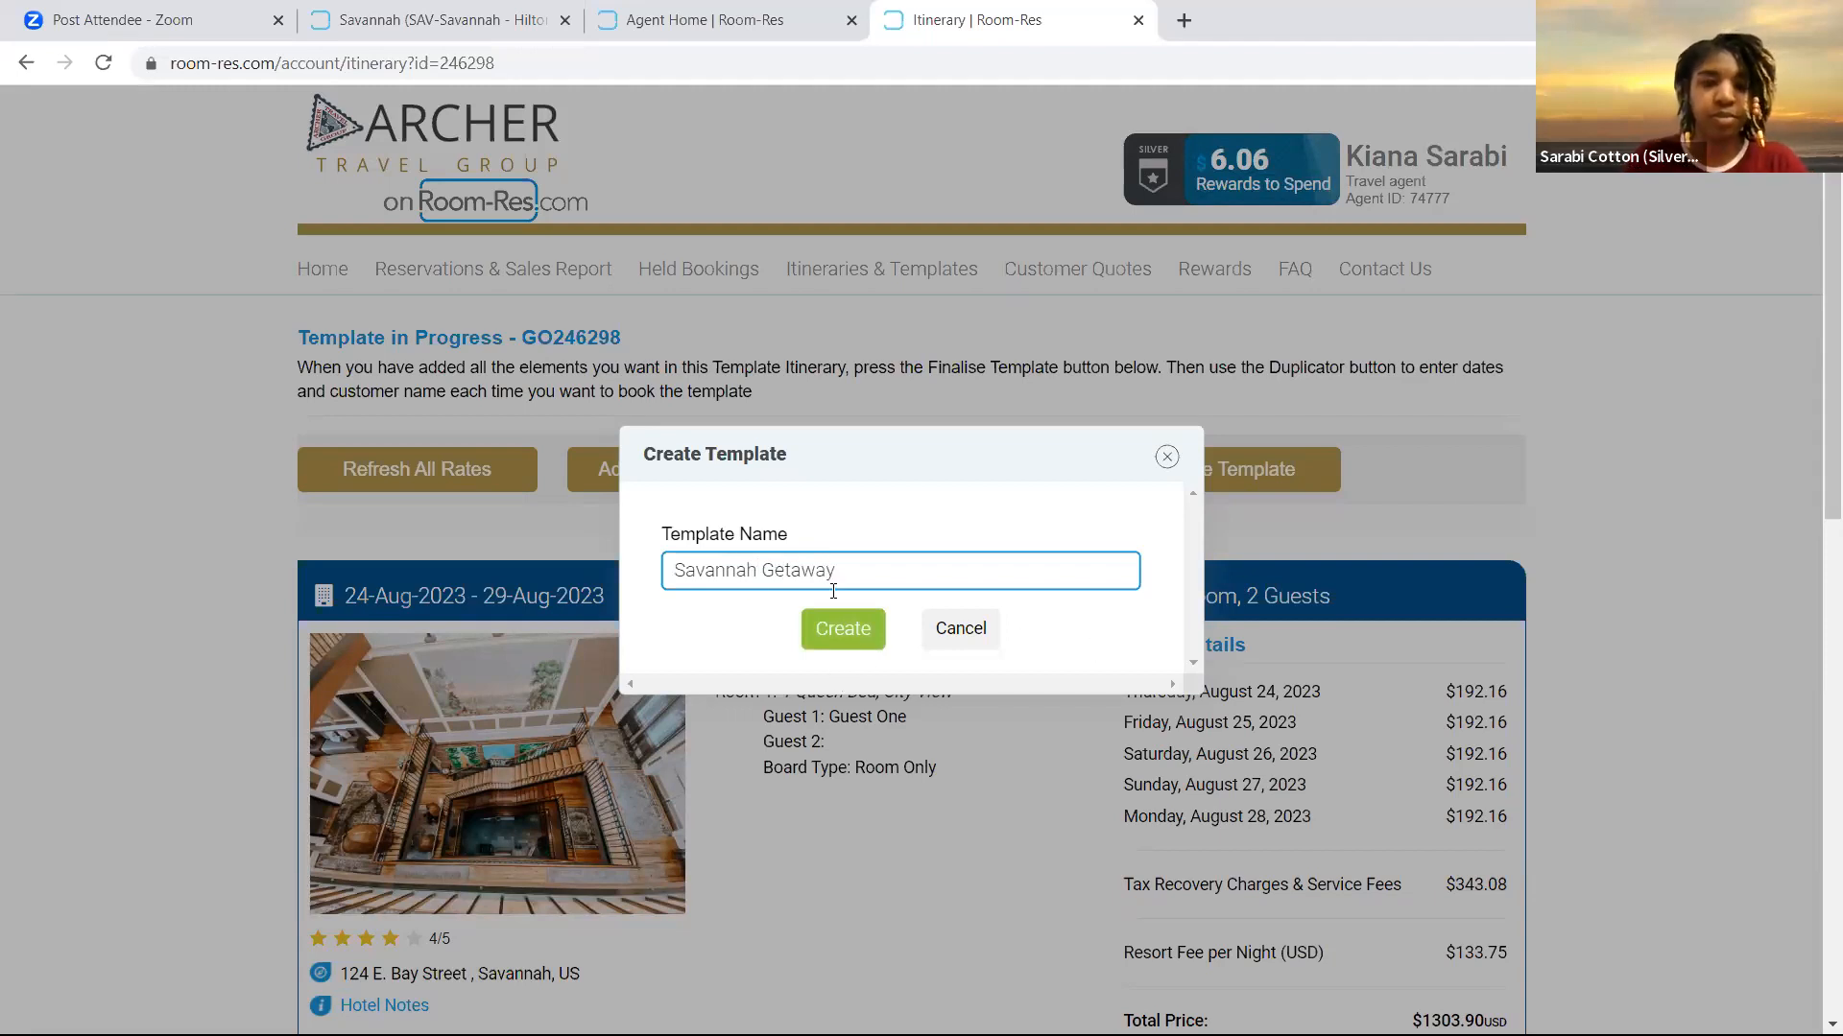
key(Return)
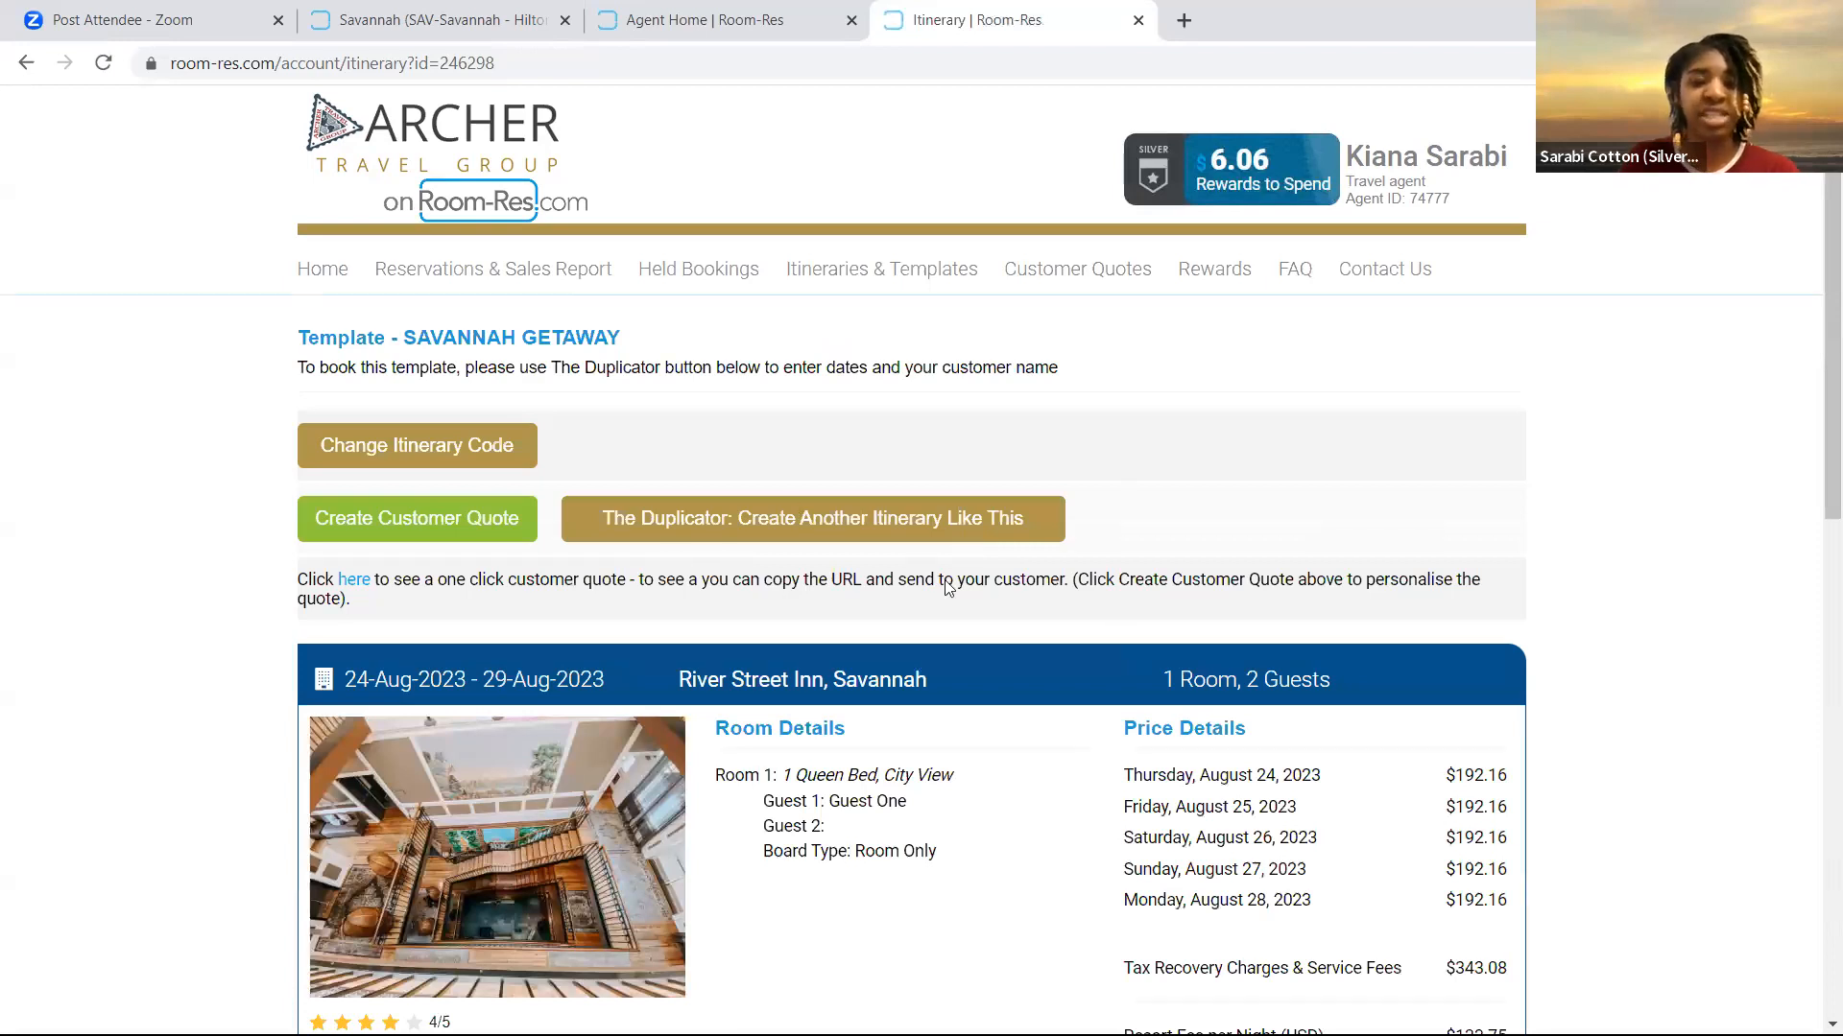
Review the finalised template's hotel stay, tour details, prices, cancellation policies, and quote and duplication options
scroll(945, 585, down, 1)
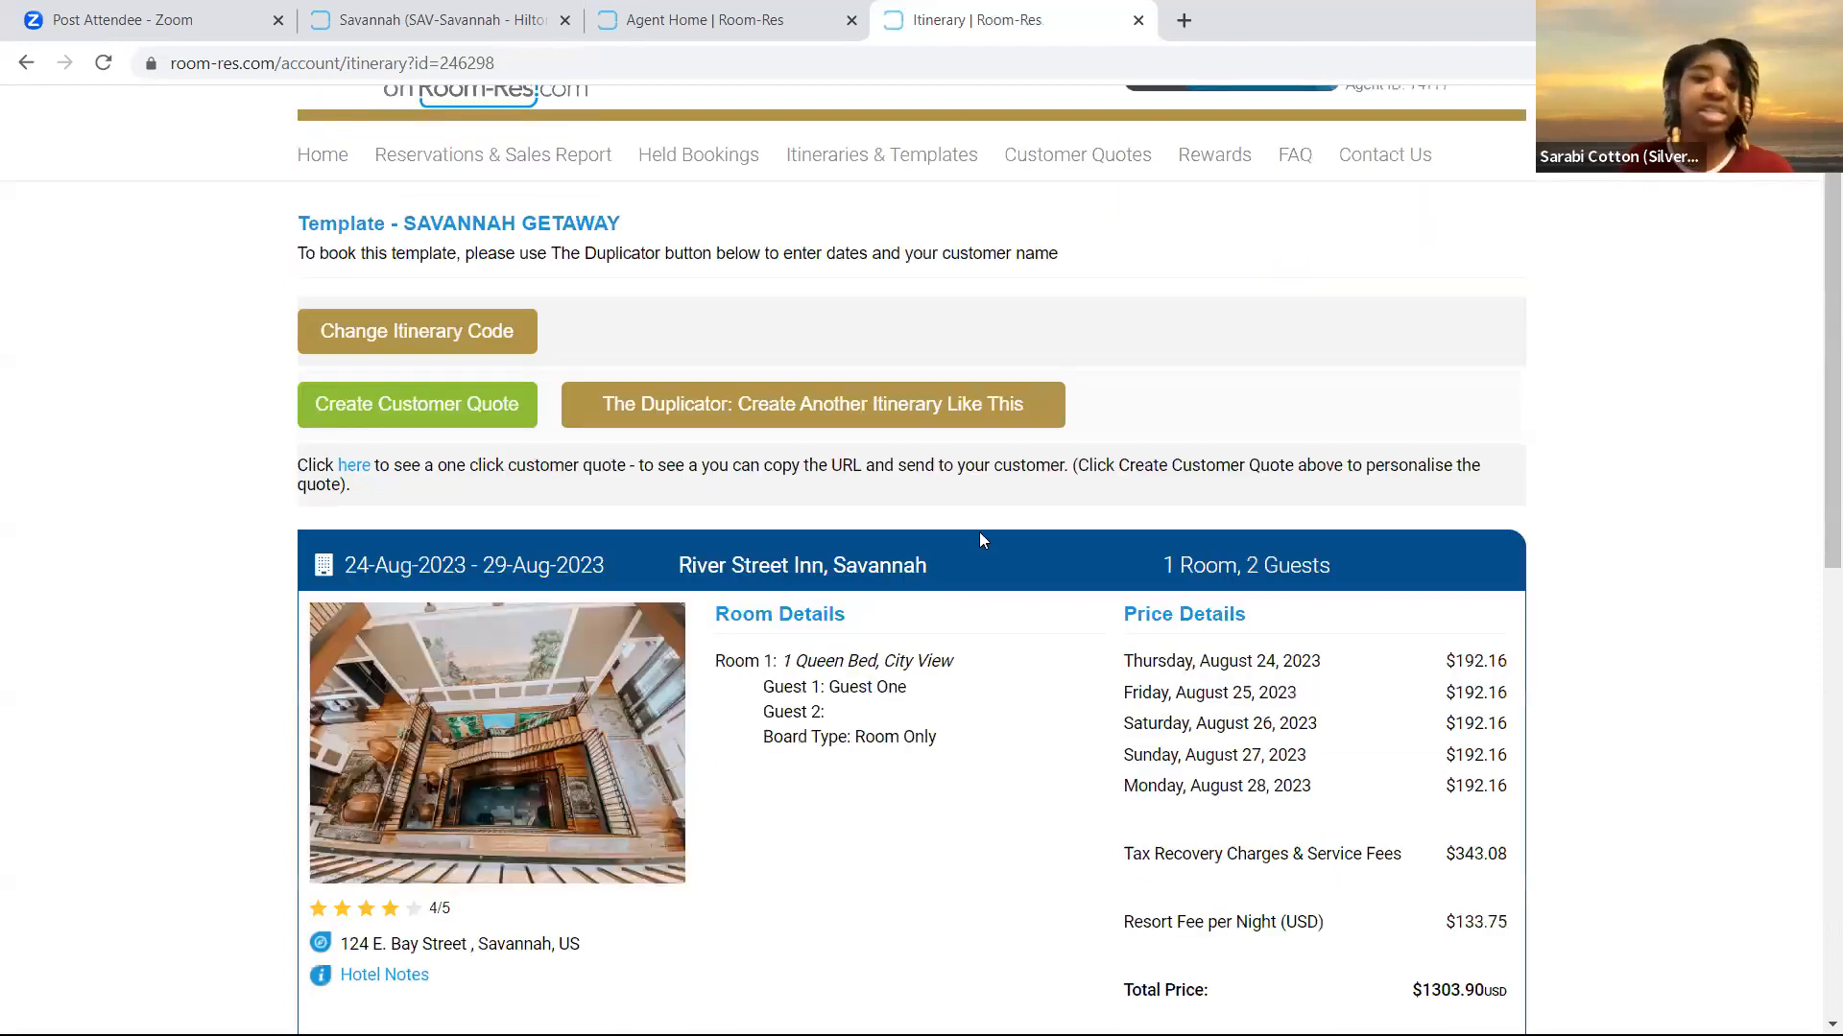
scroll(978, 538, down, 5)
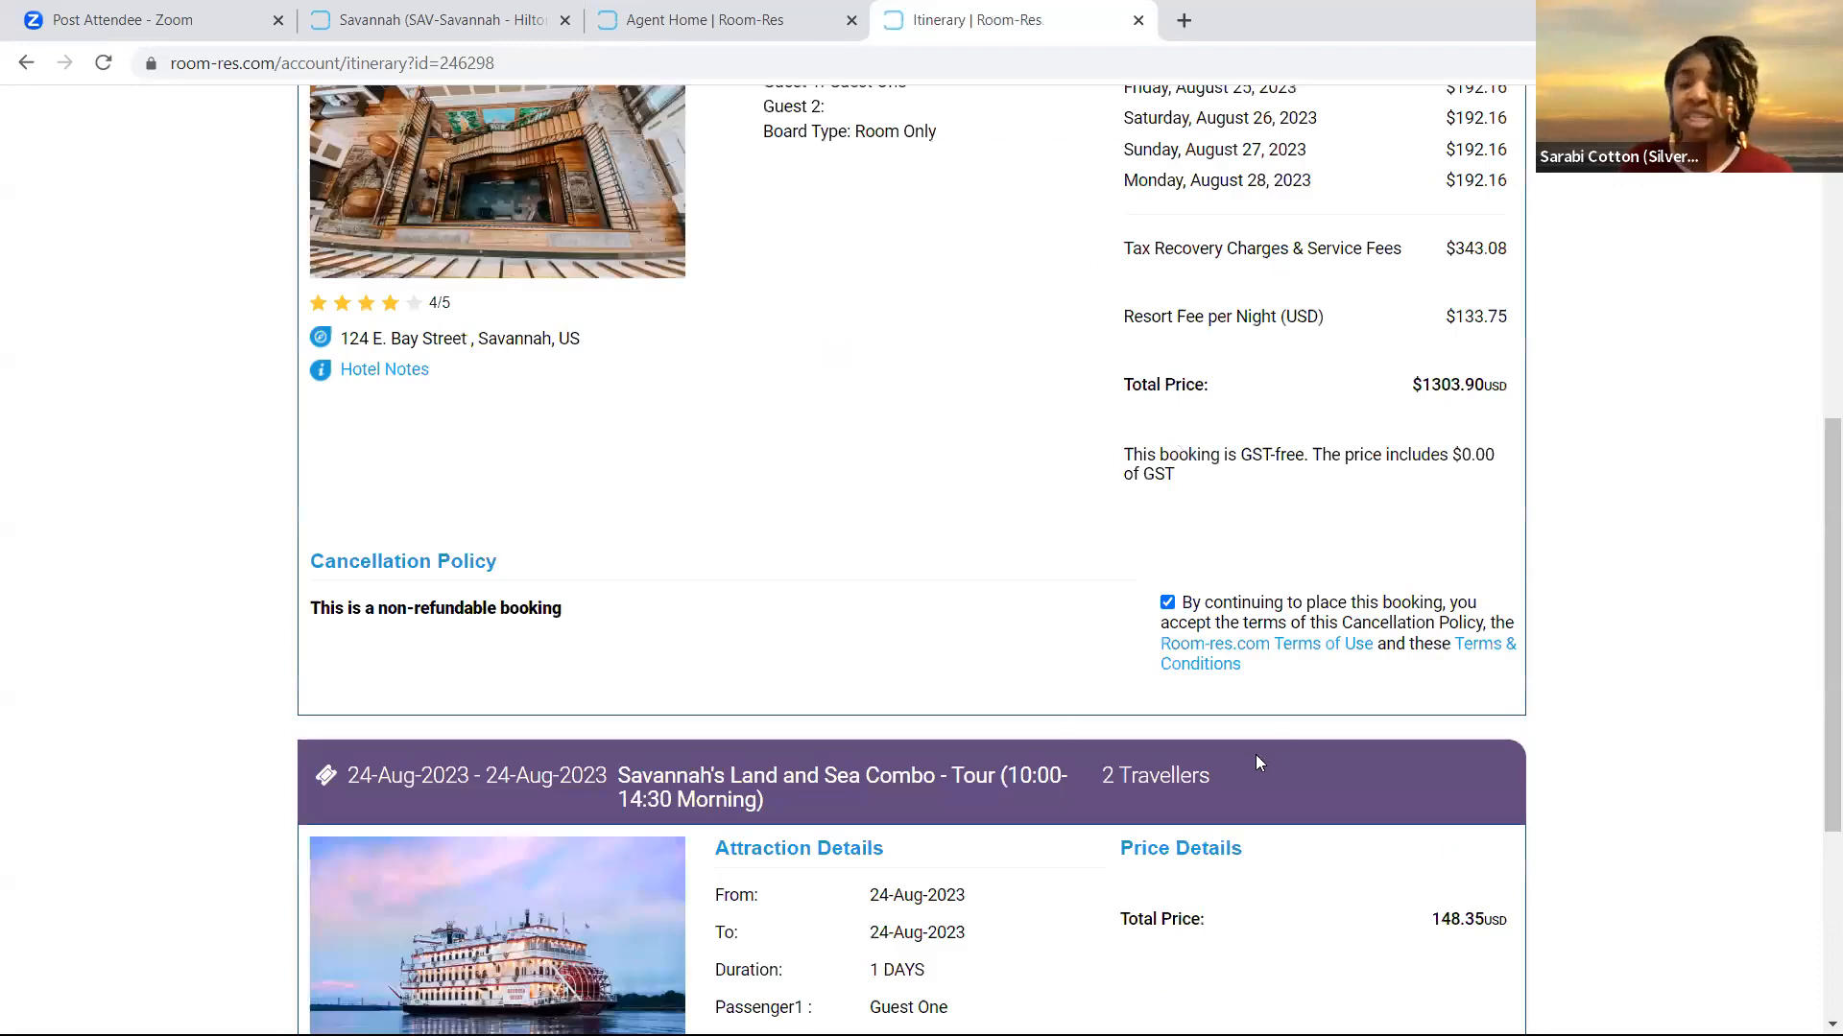
scroll(1255, 755, down, 4)
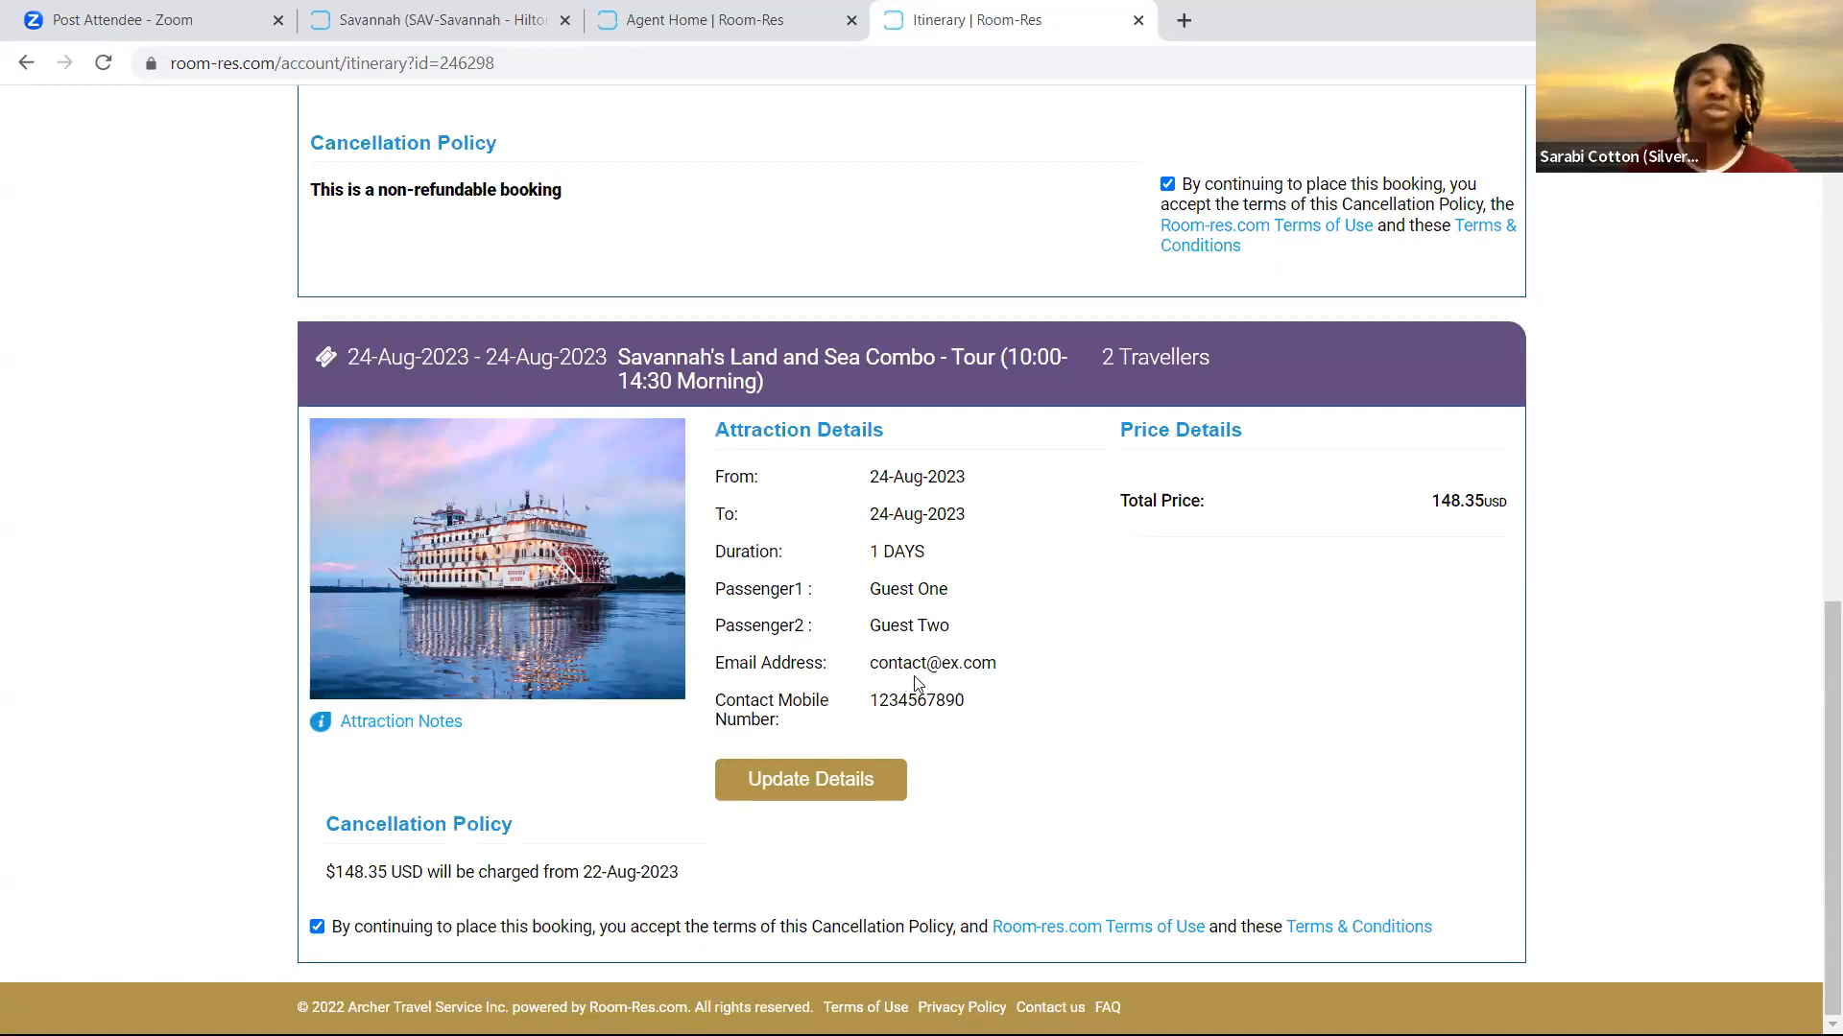
scroll(1003, 643, up, 4)
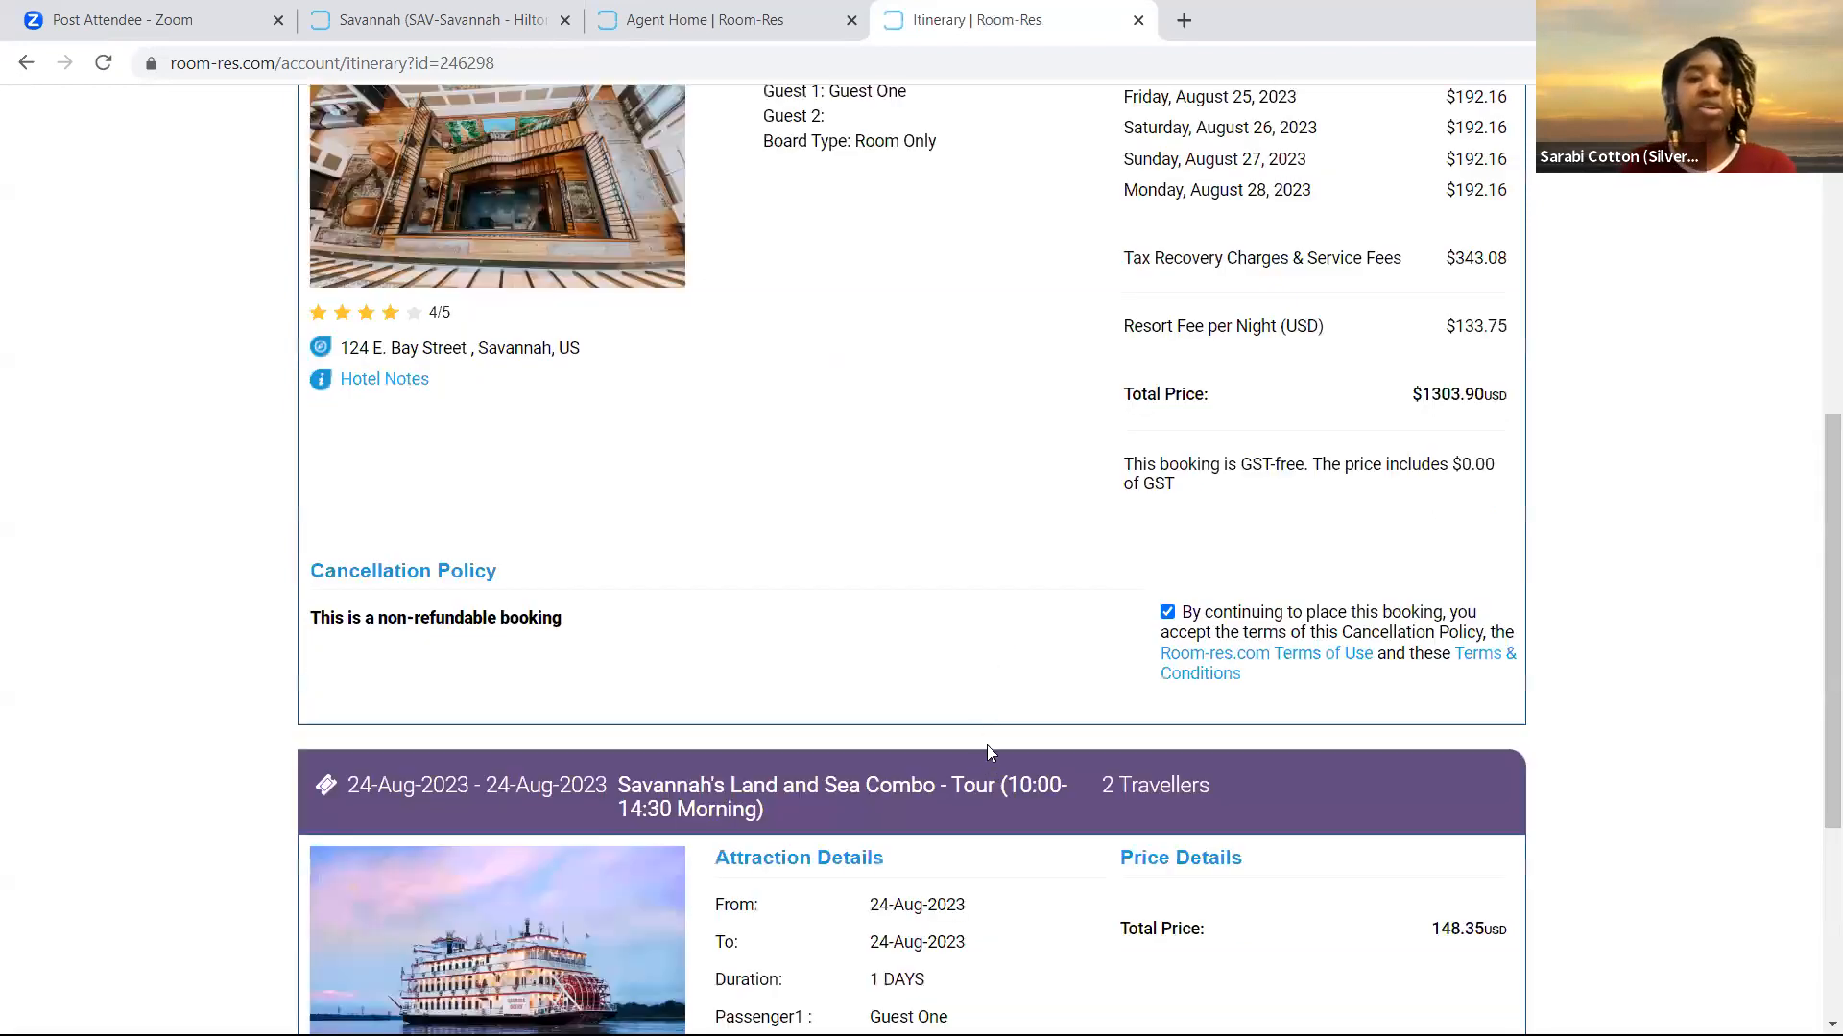
scroll(986, 744, up, 5)
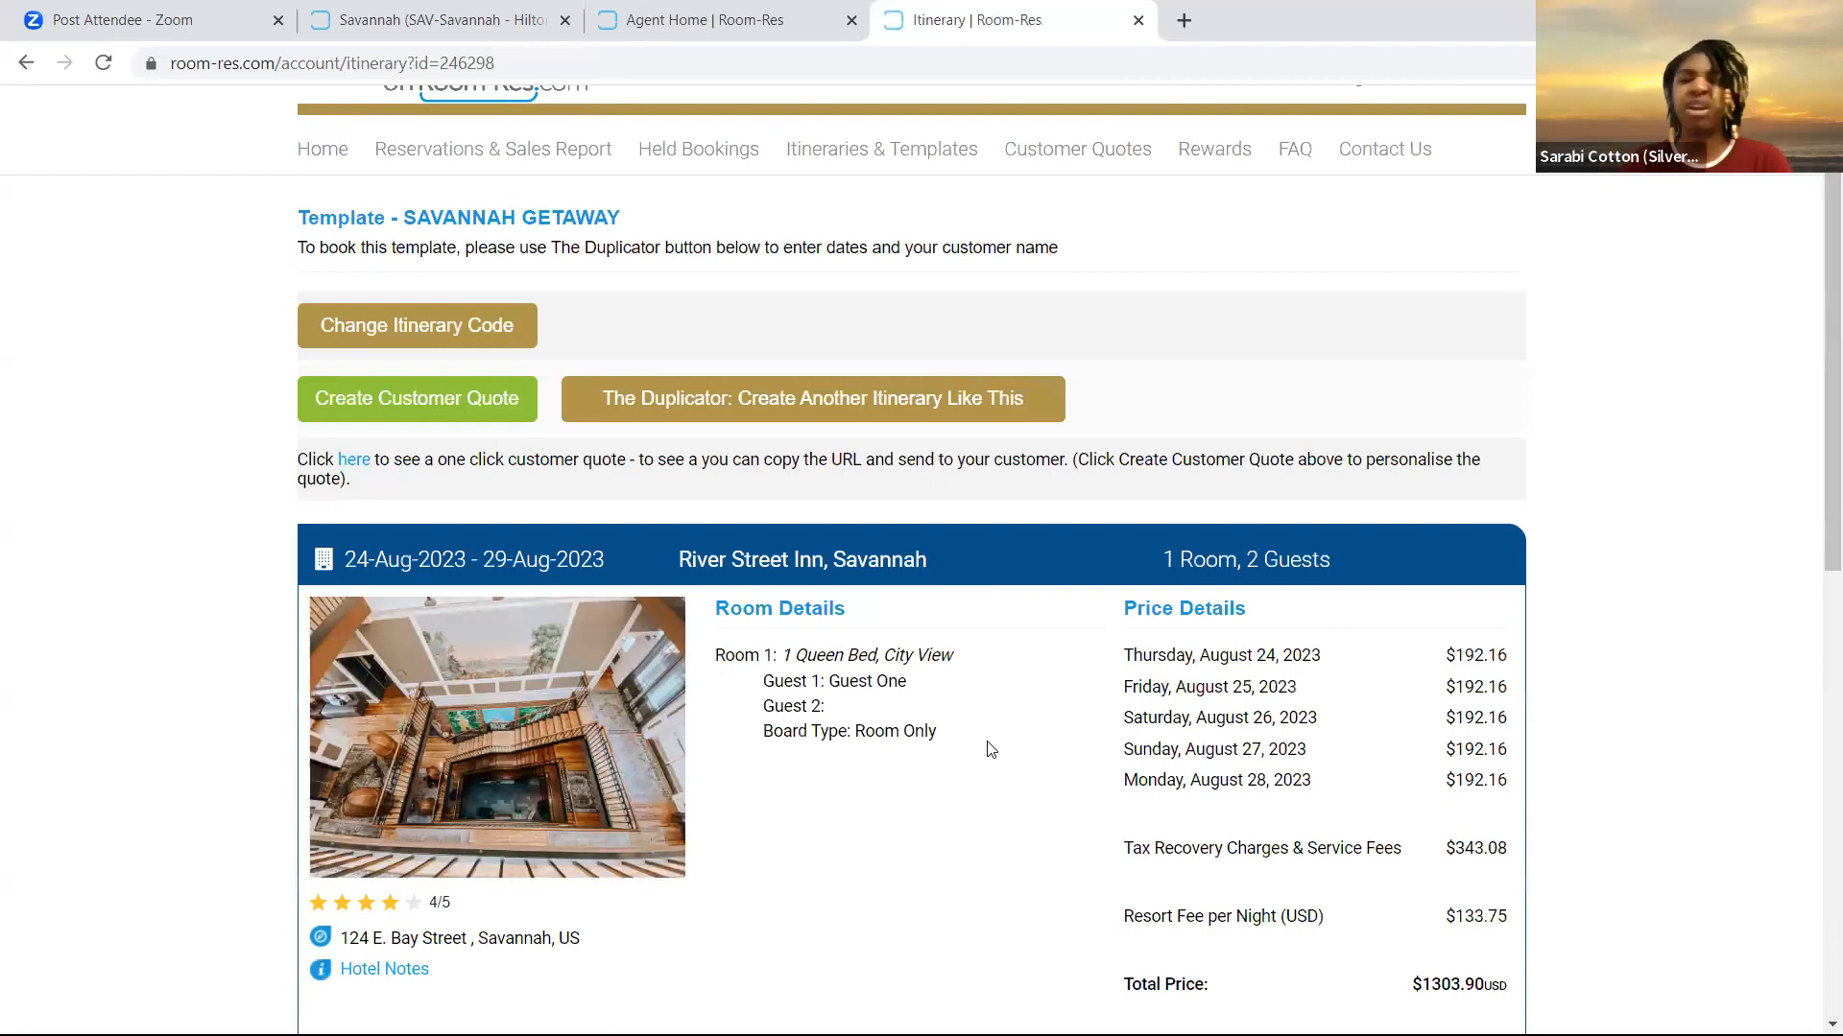
scroll(990, 748, down, 1)
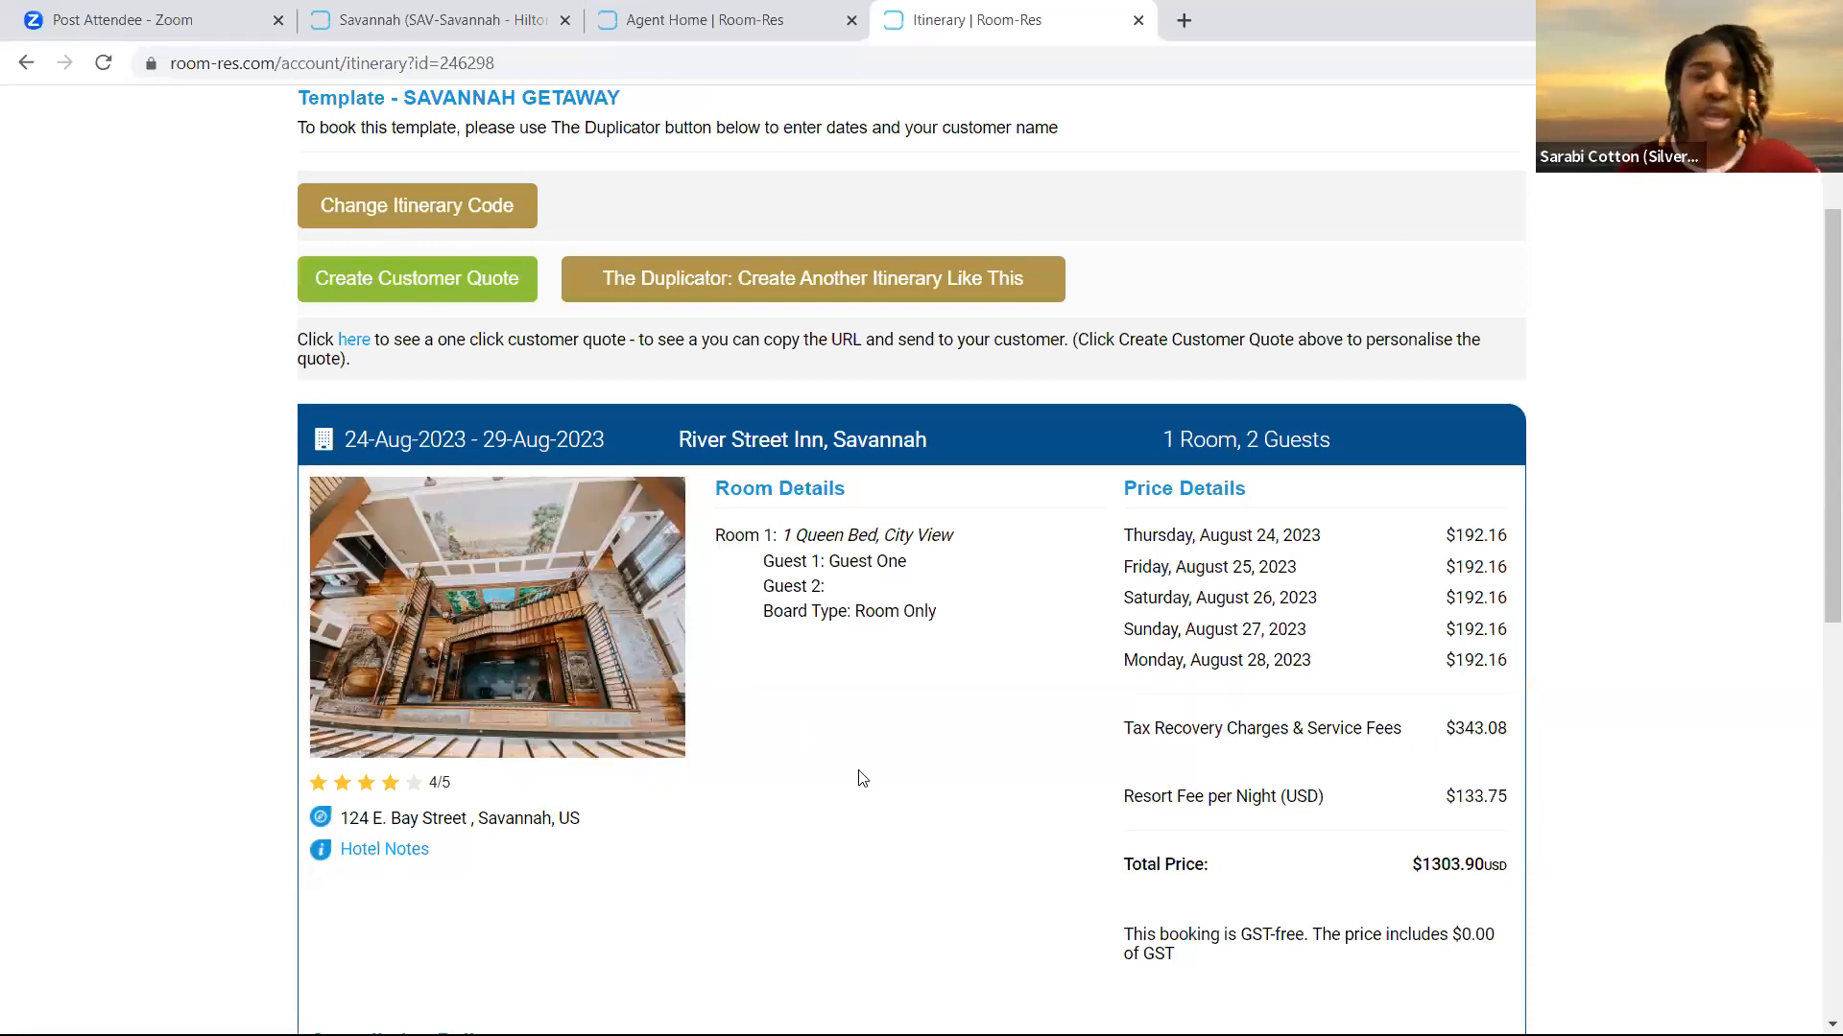
scroll(1123, 719, up, 1)
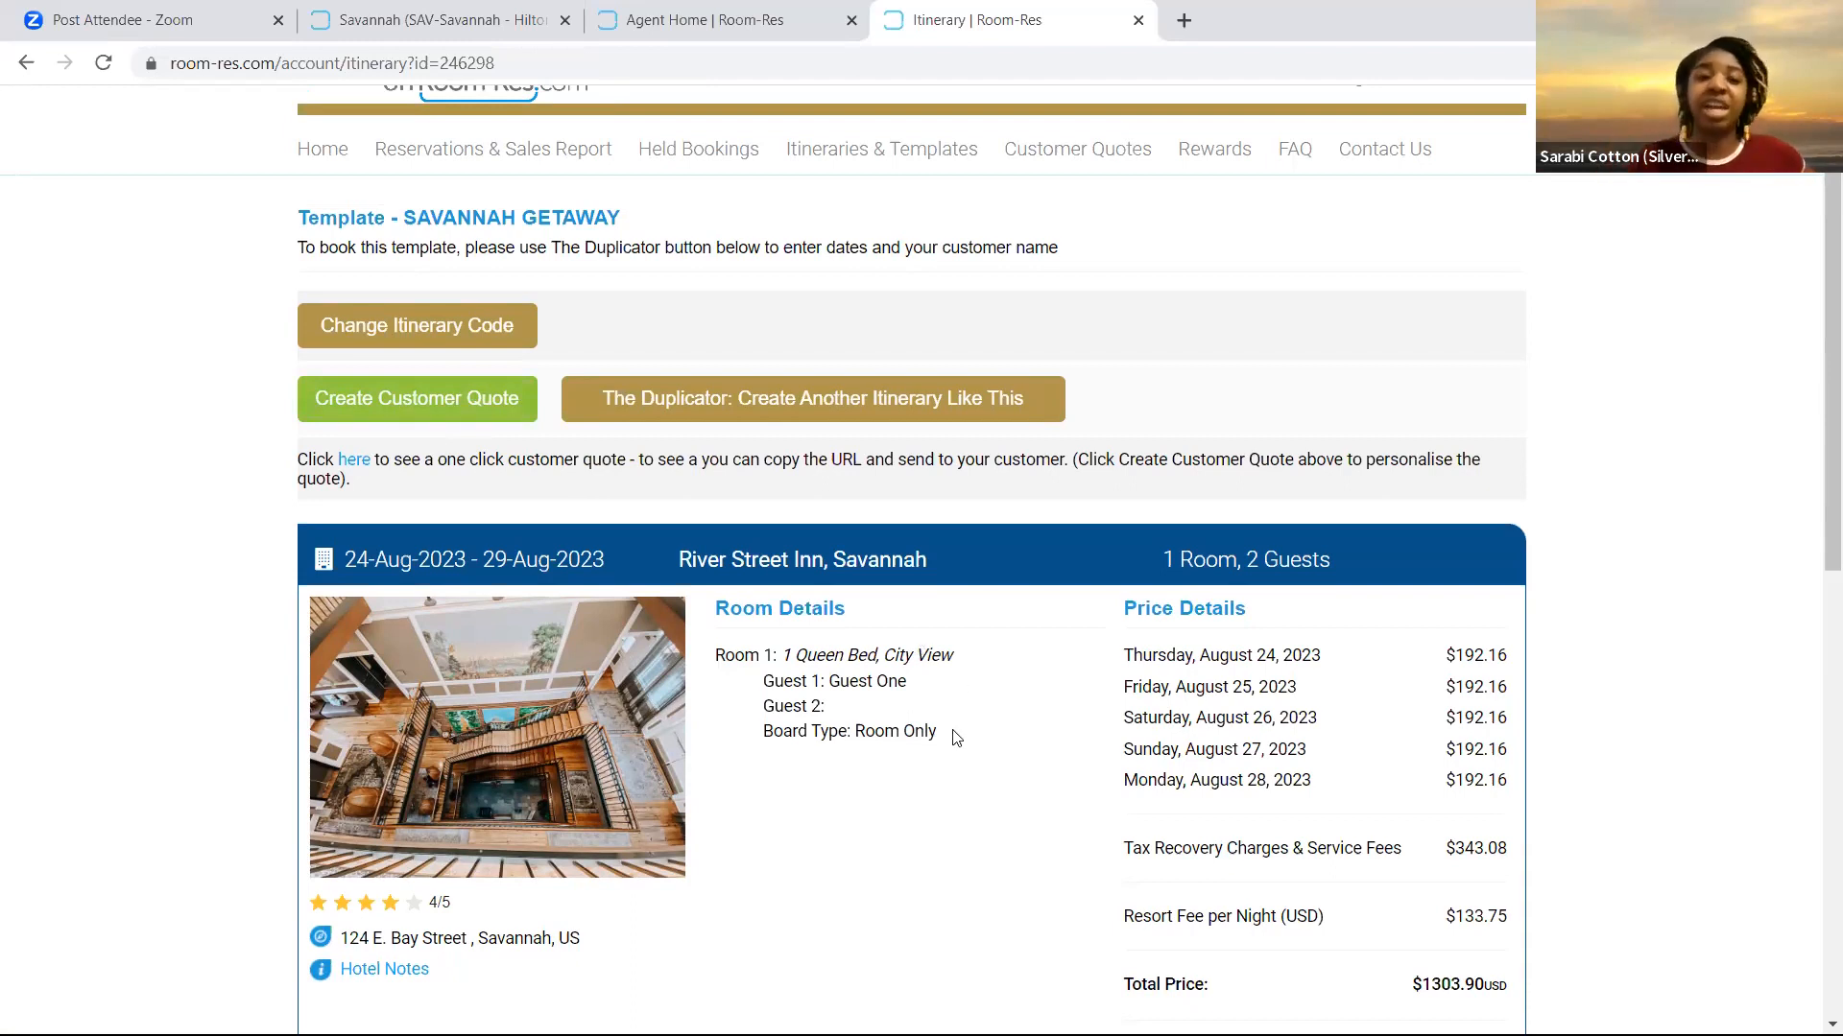
Open the template's one-click customer quote and review its trip overview with the hotel stay and tour
click(354, 462)
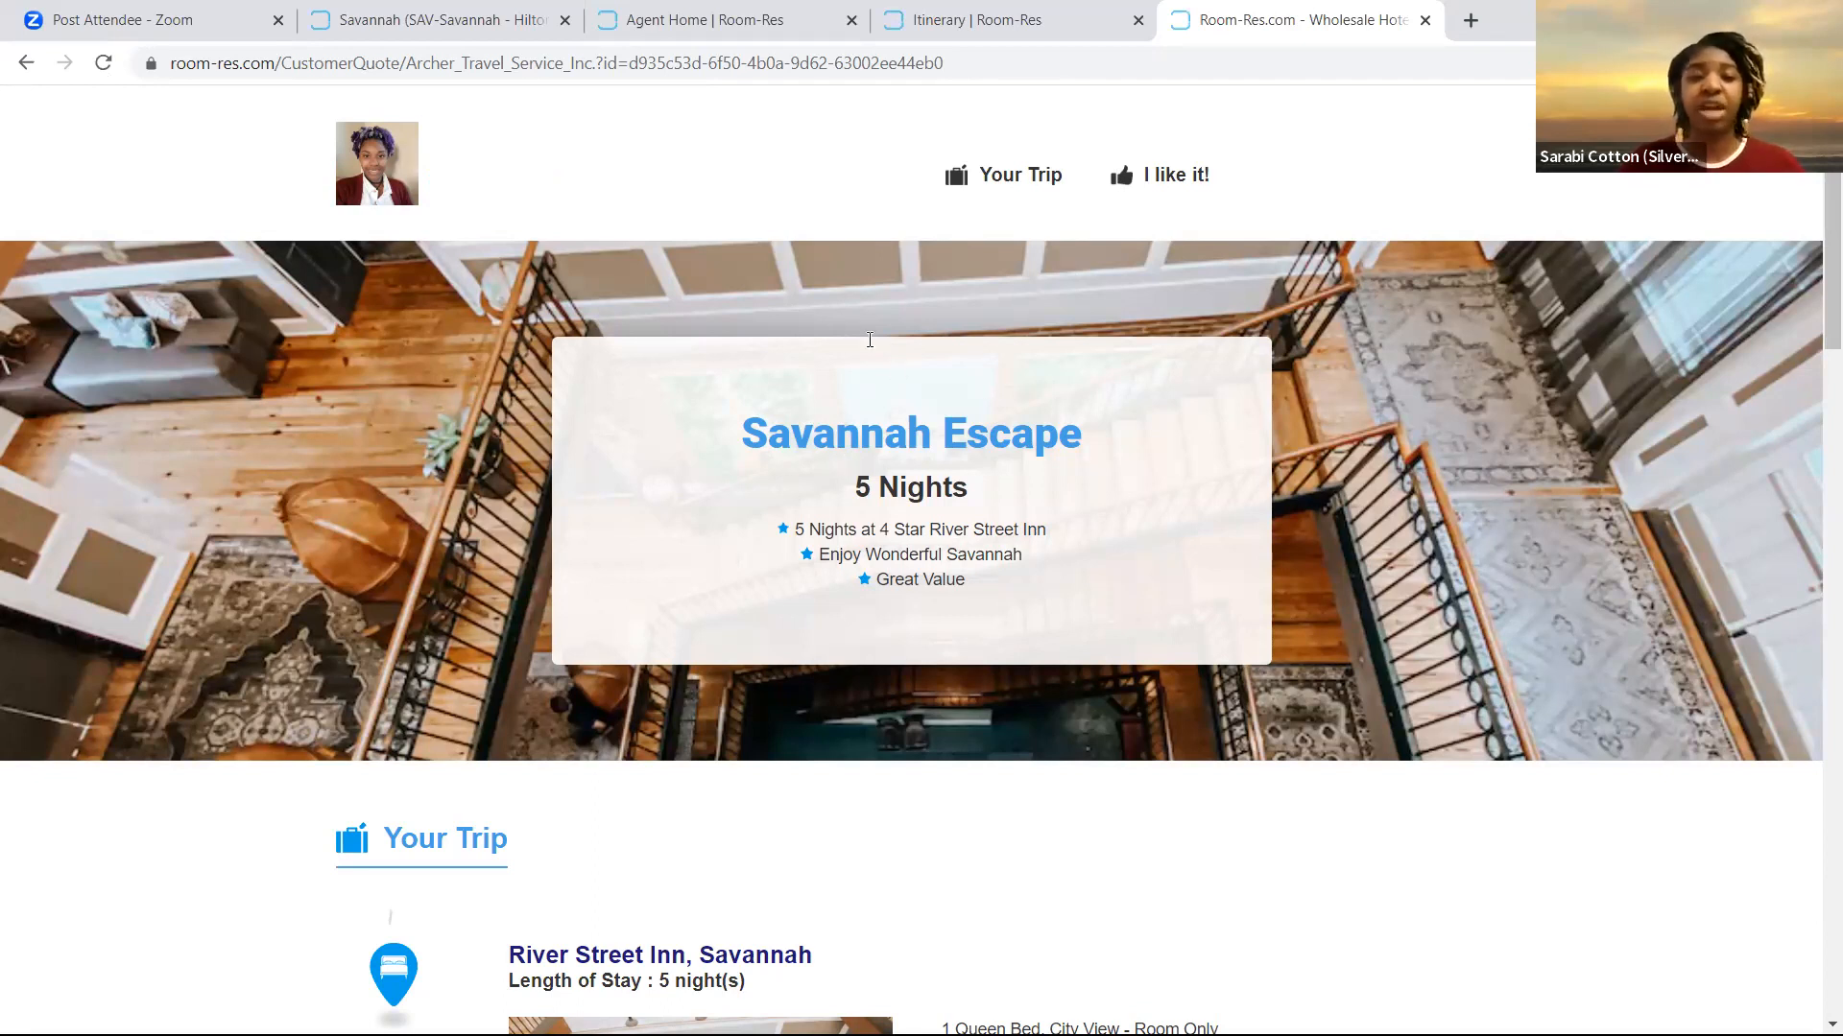
scroll(940, 309, down, 1)
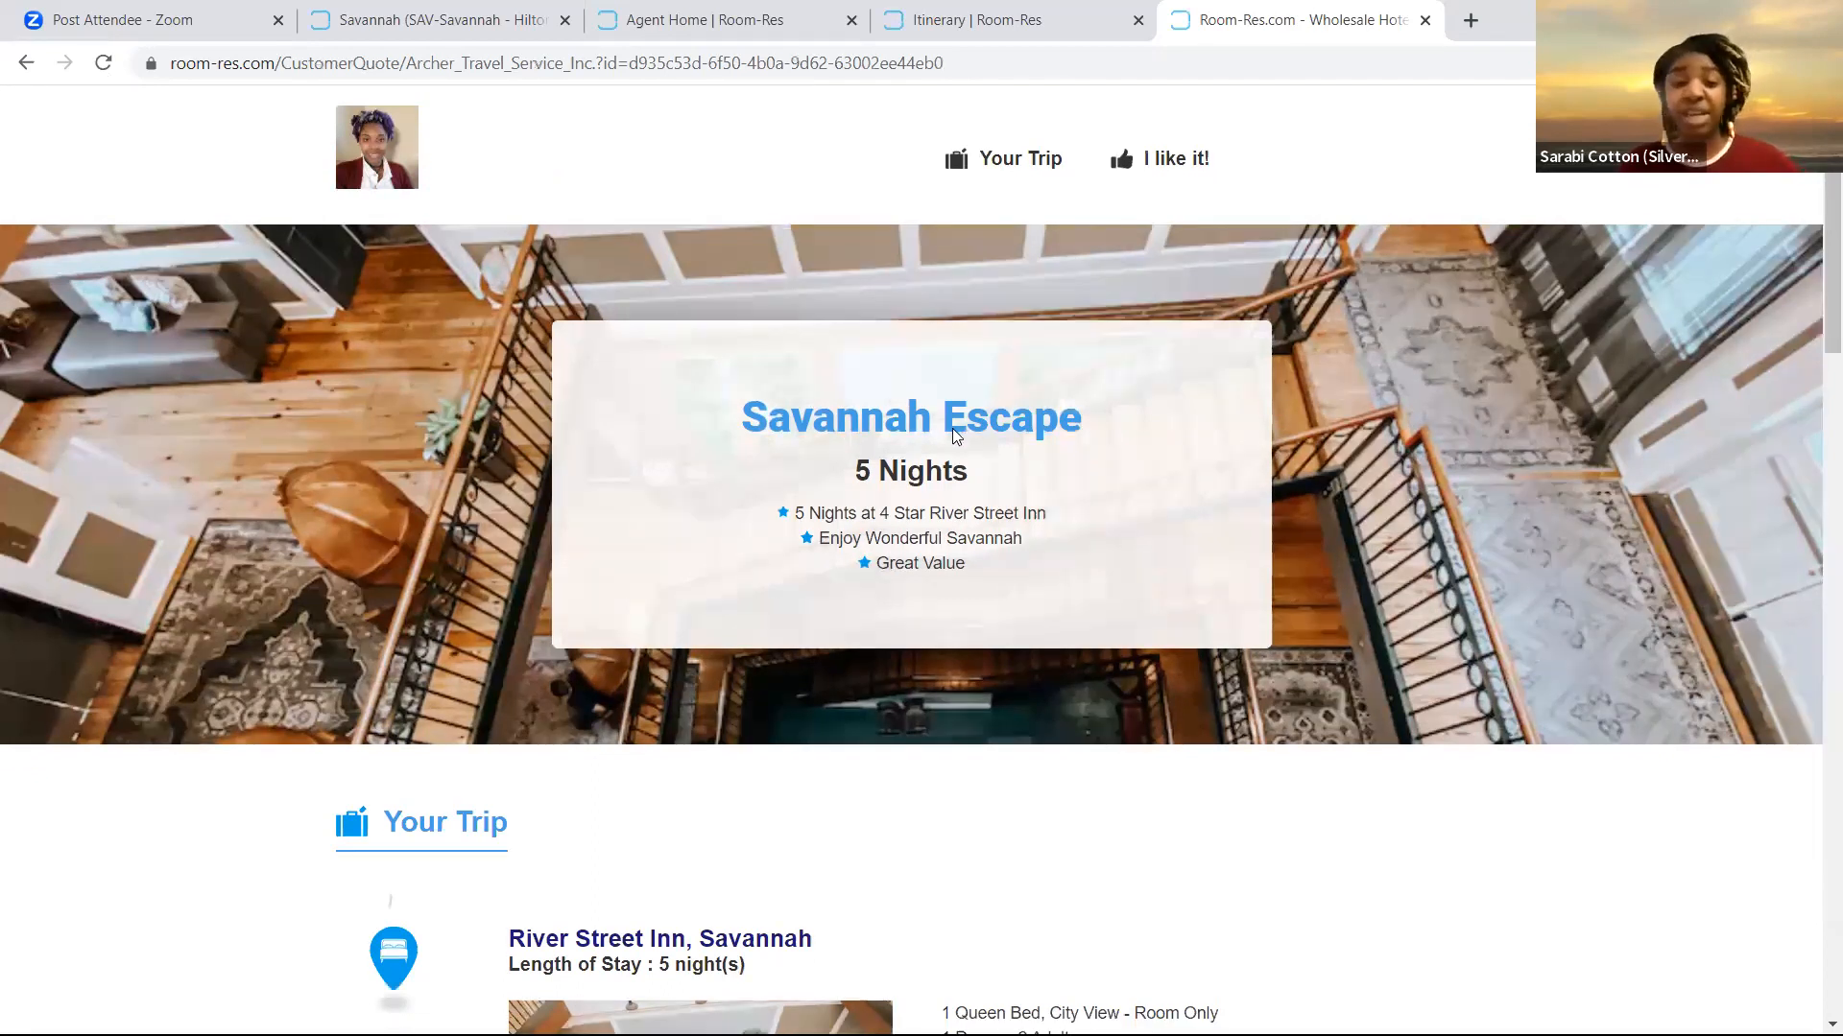
scroll(952, 428, down, 2)
scroll(607, 367, down, 3)
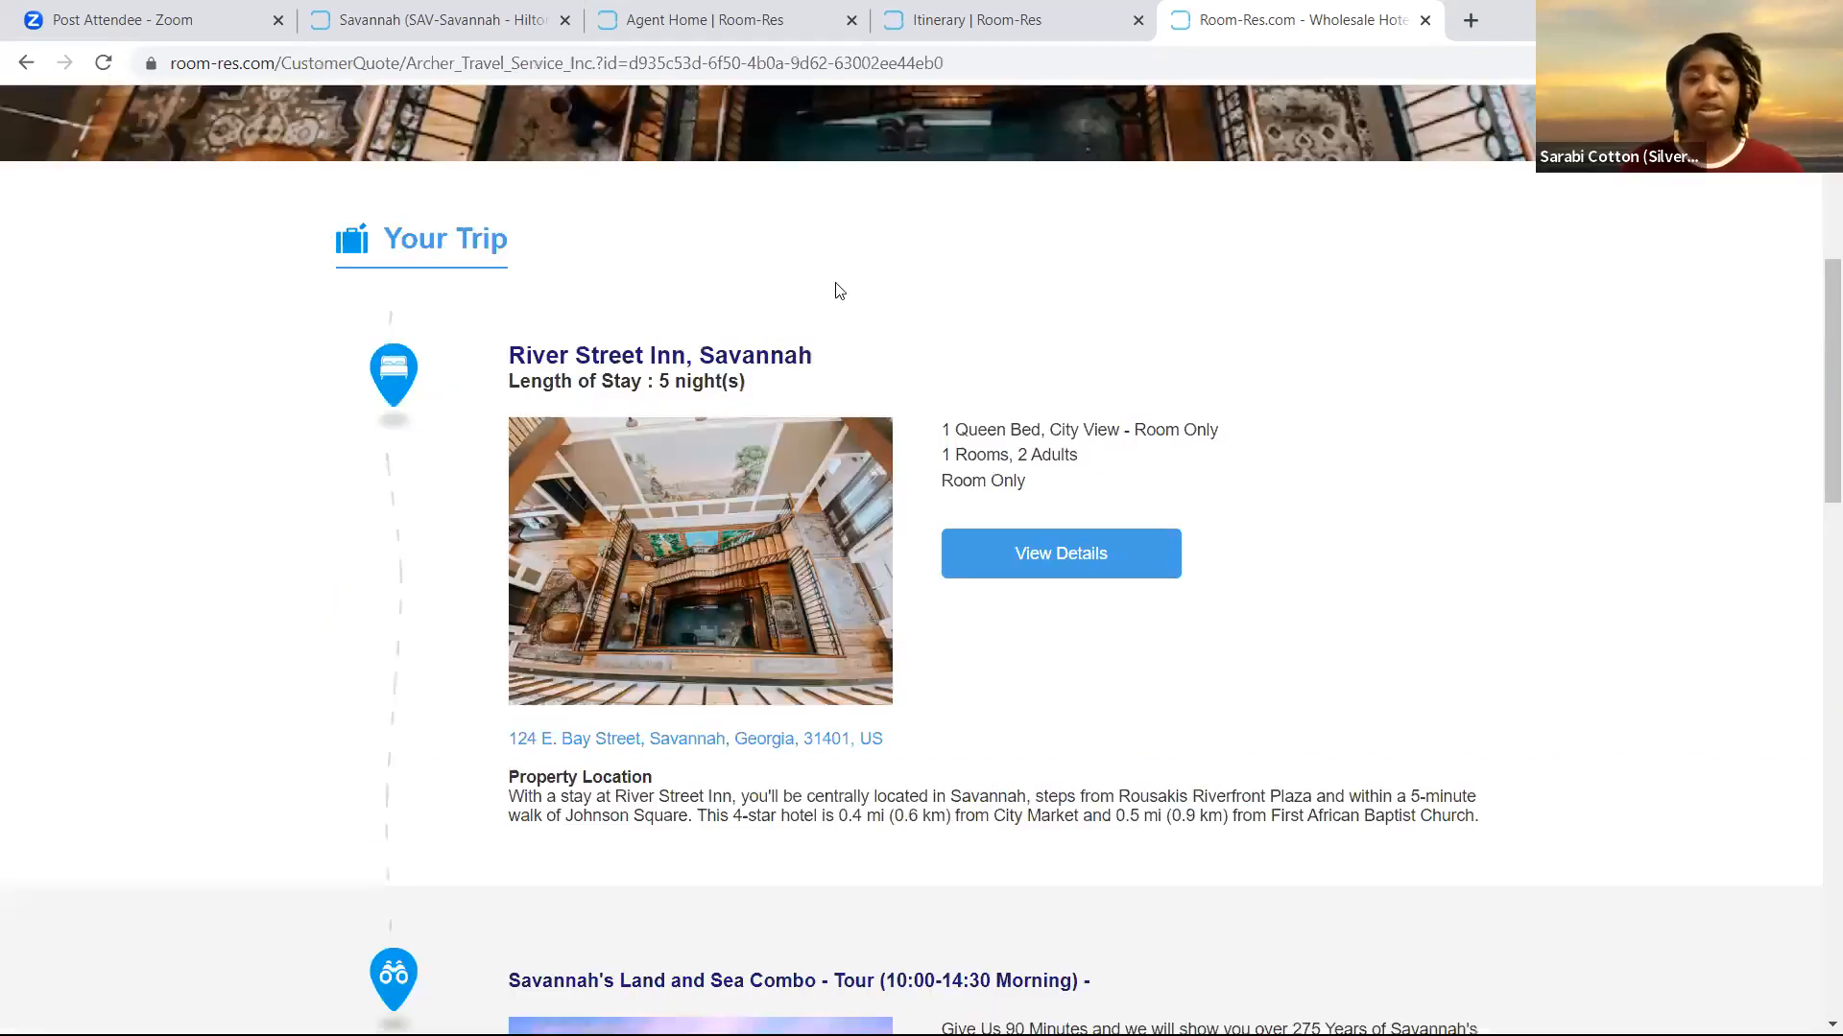
scroll(969, 591, down, 2)
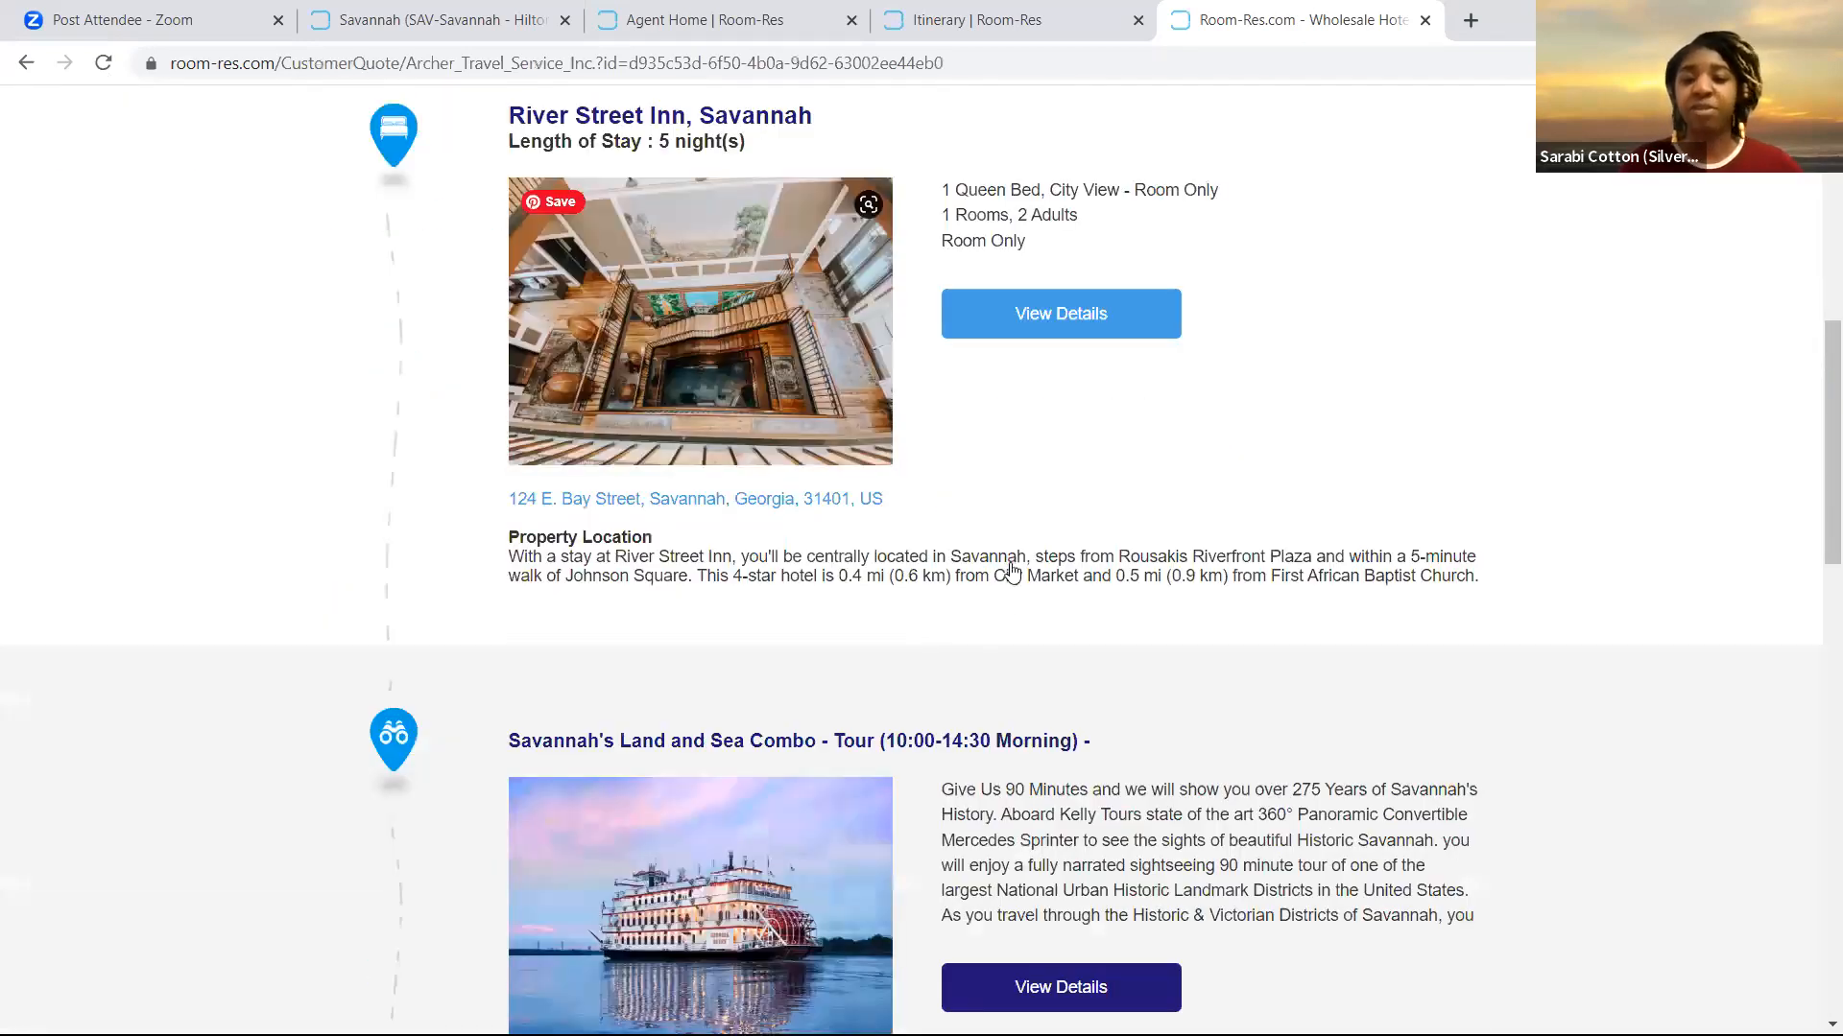
View the detailed information for the River Street Inn and the Land and Sea Combo tour in the quote
scroll(996, 564, up, 2)
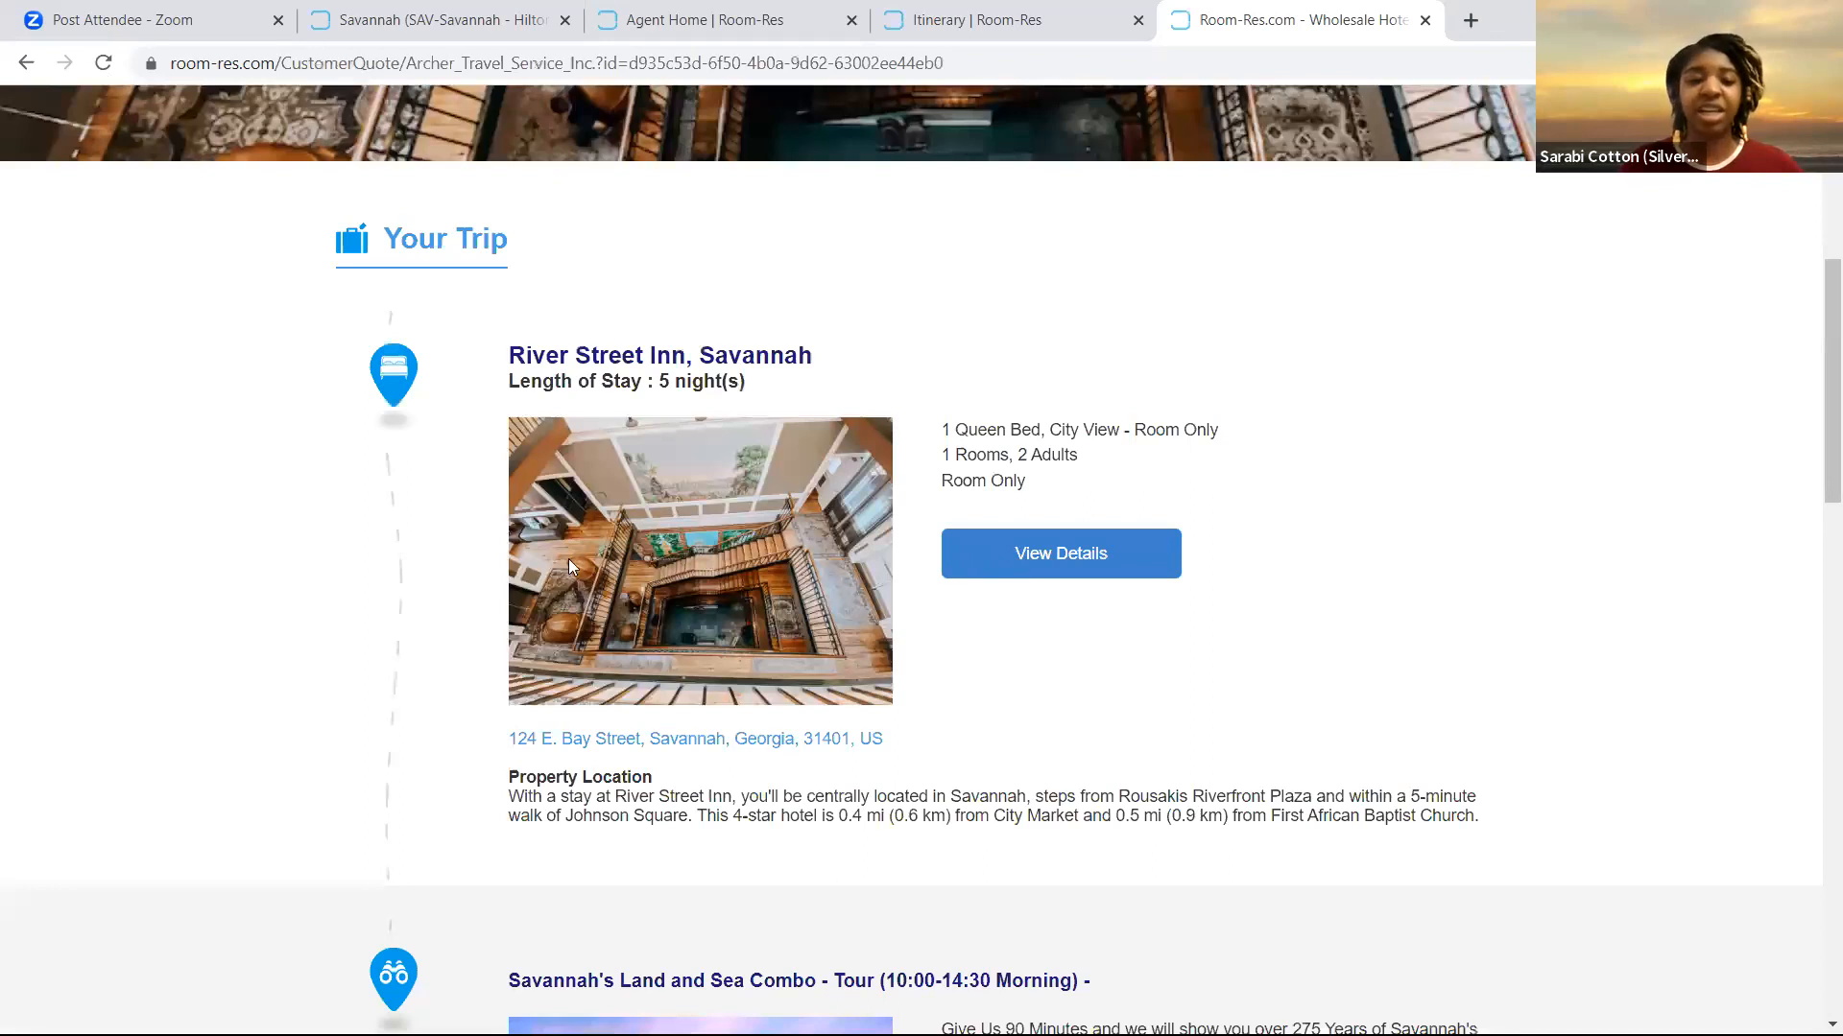
click(1049, 562)
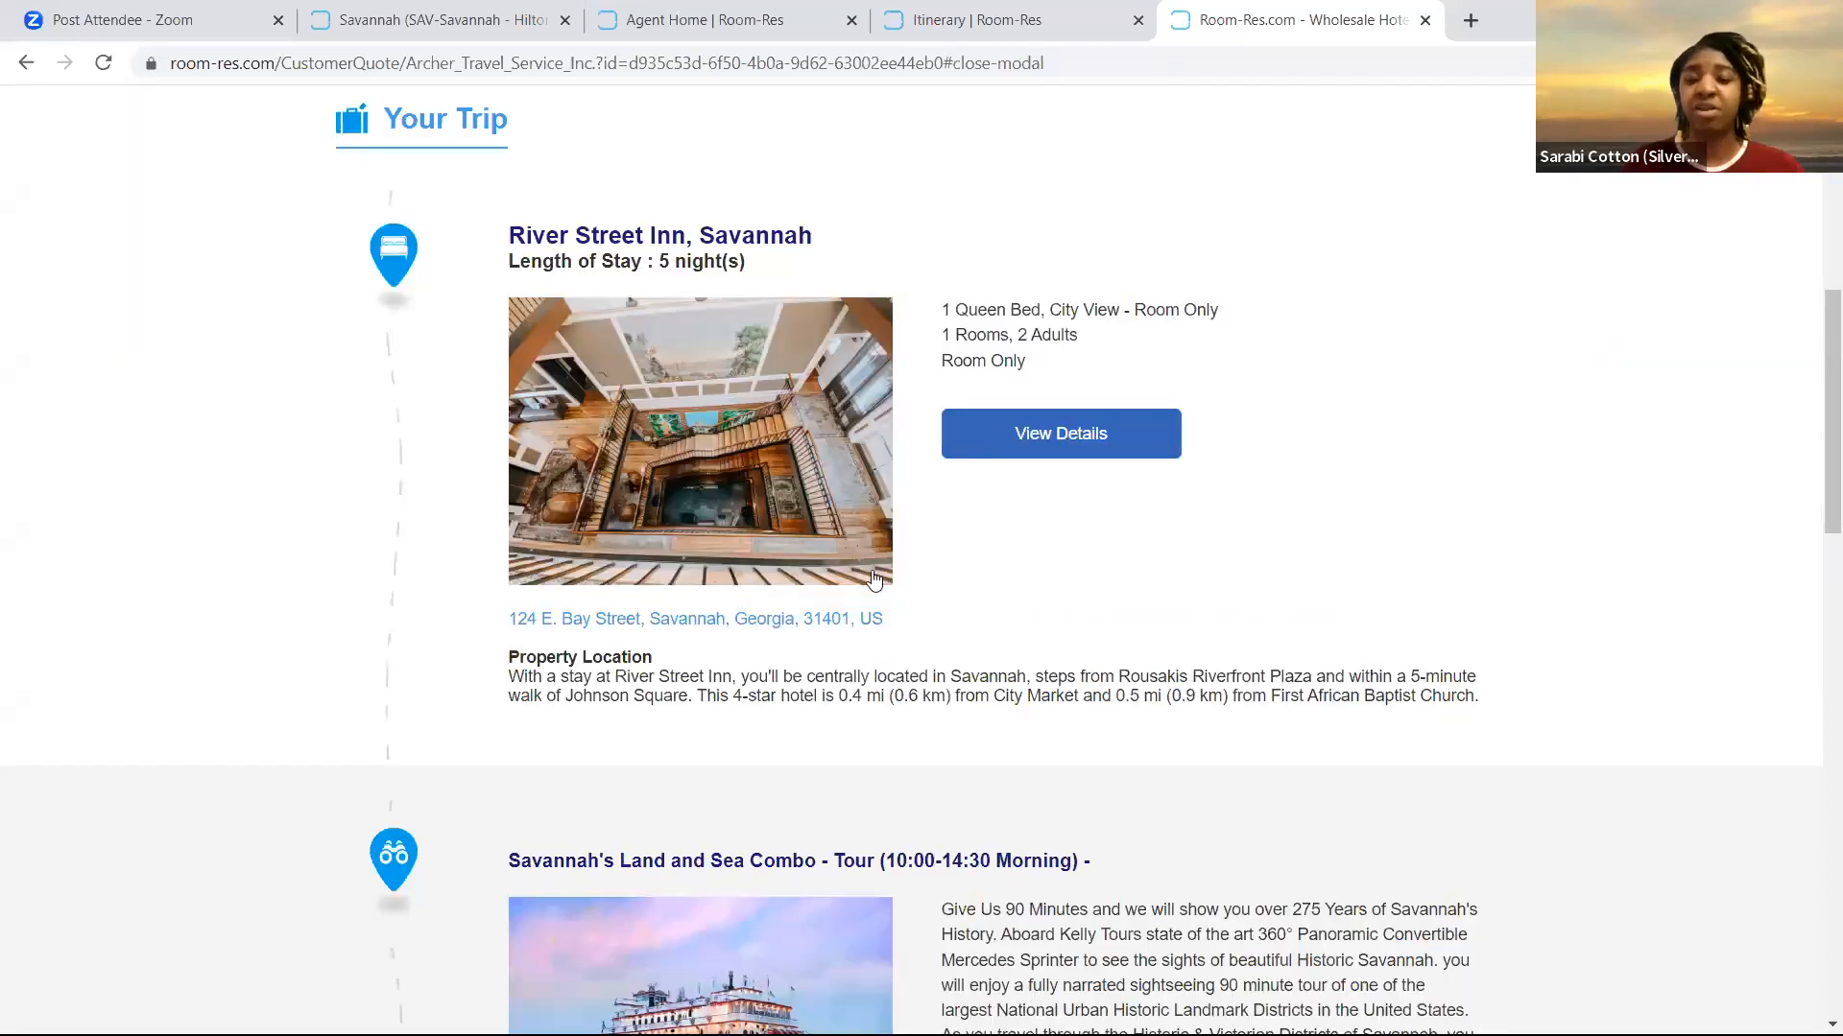
scroll(1088, 749, down, 5)
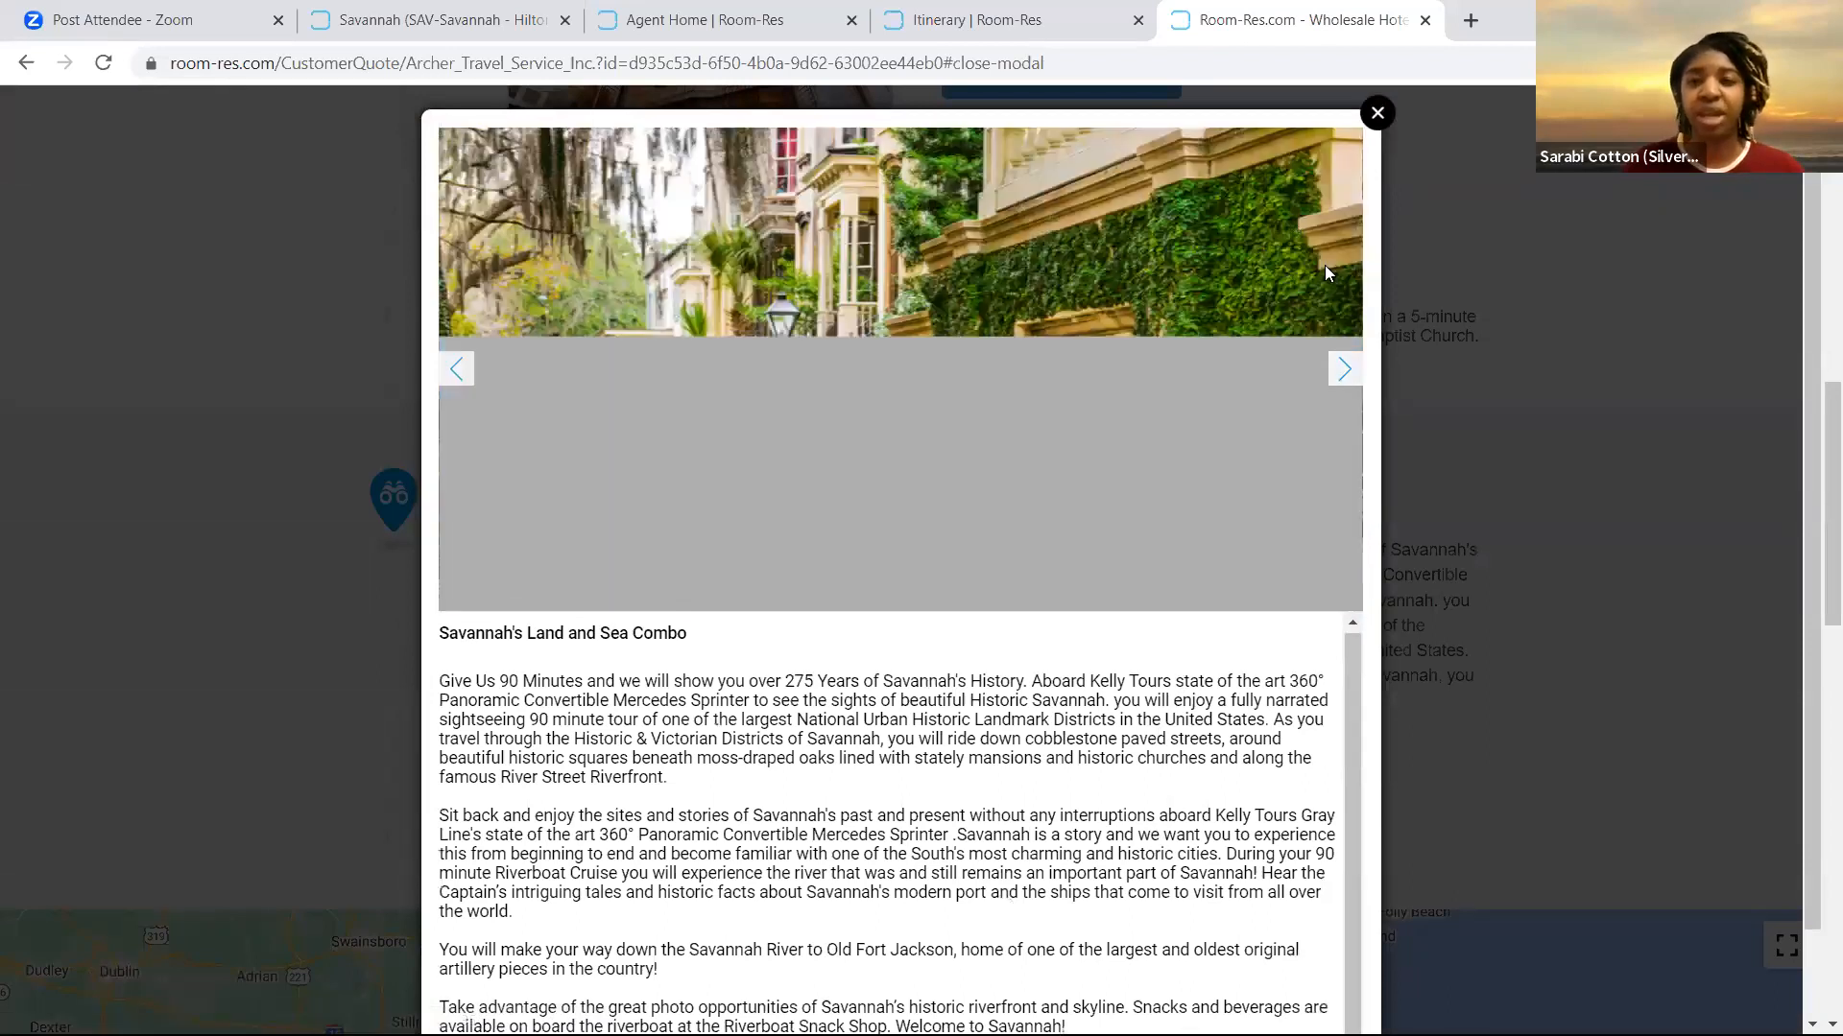
Read the rest of the Land and Sea Combo details, close them, and view the quote's map and closing message
scroll(1375, 122, down, 5)
click(1376, 119)
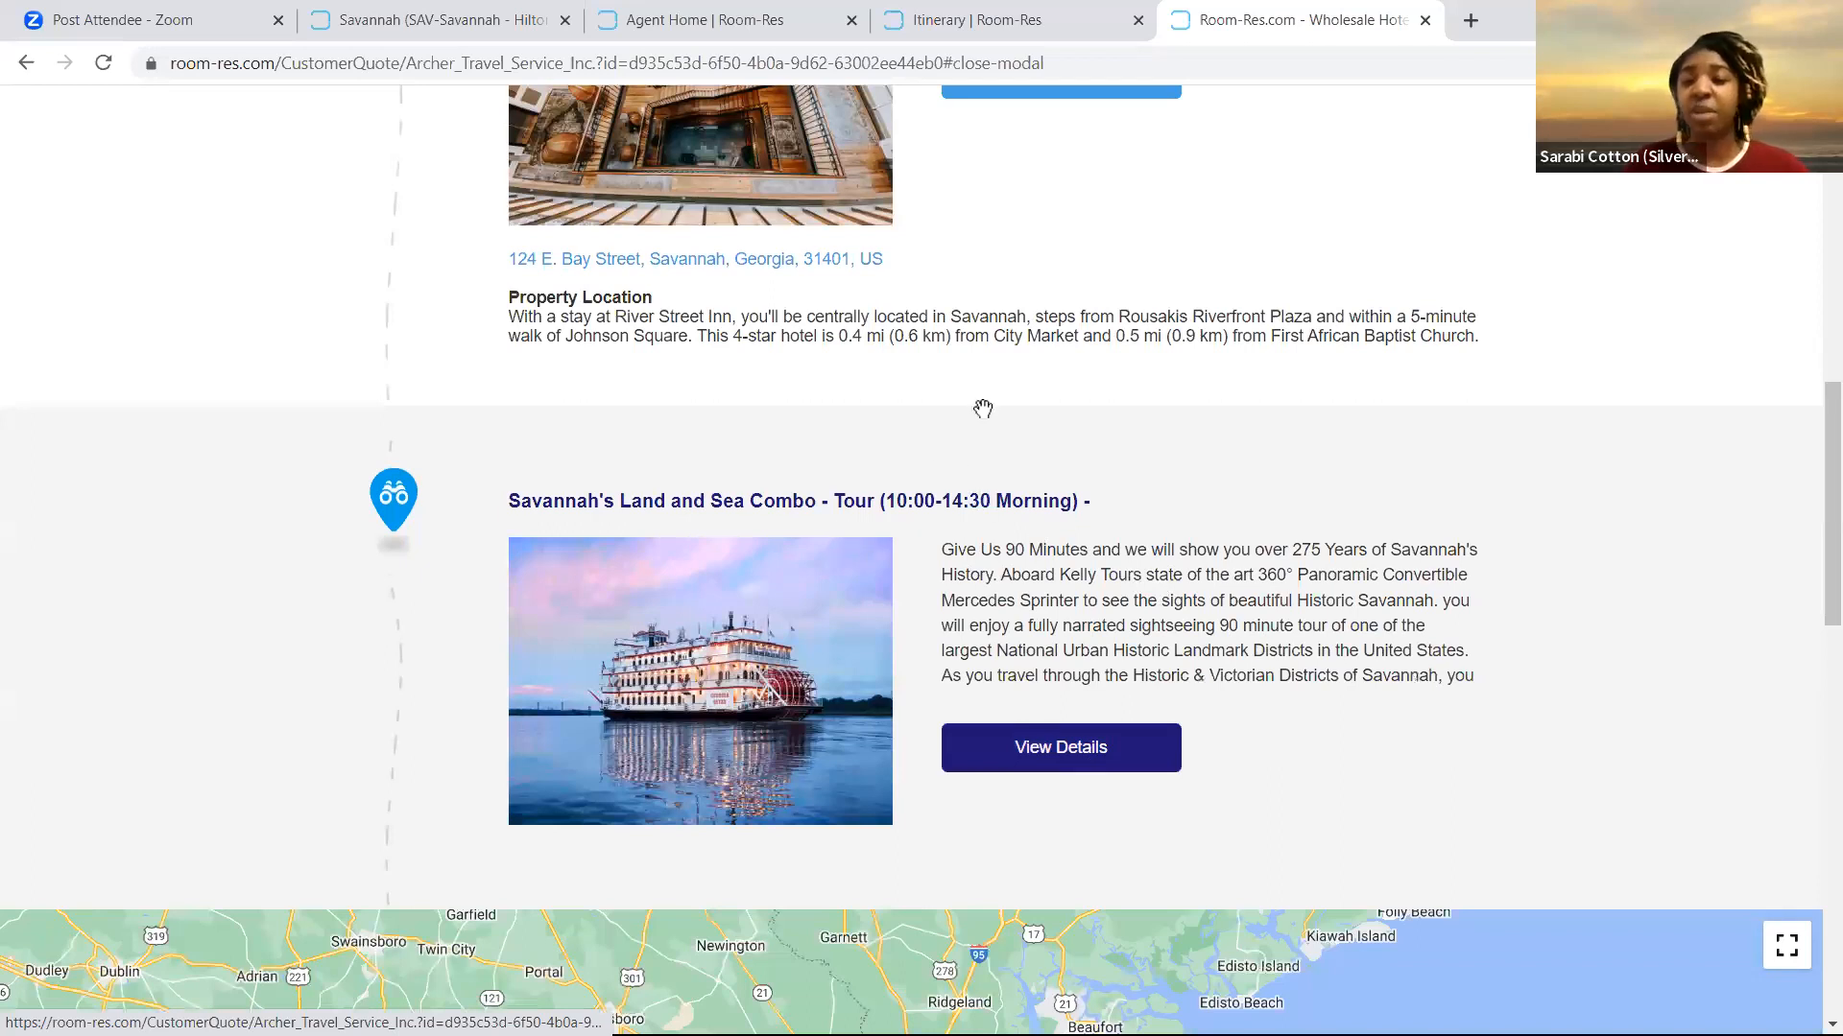
scroll(1046, 451, down, 5)
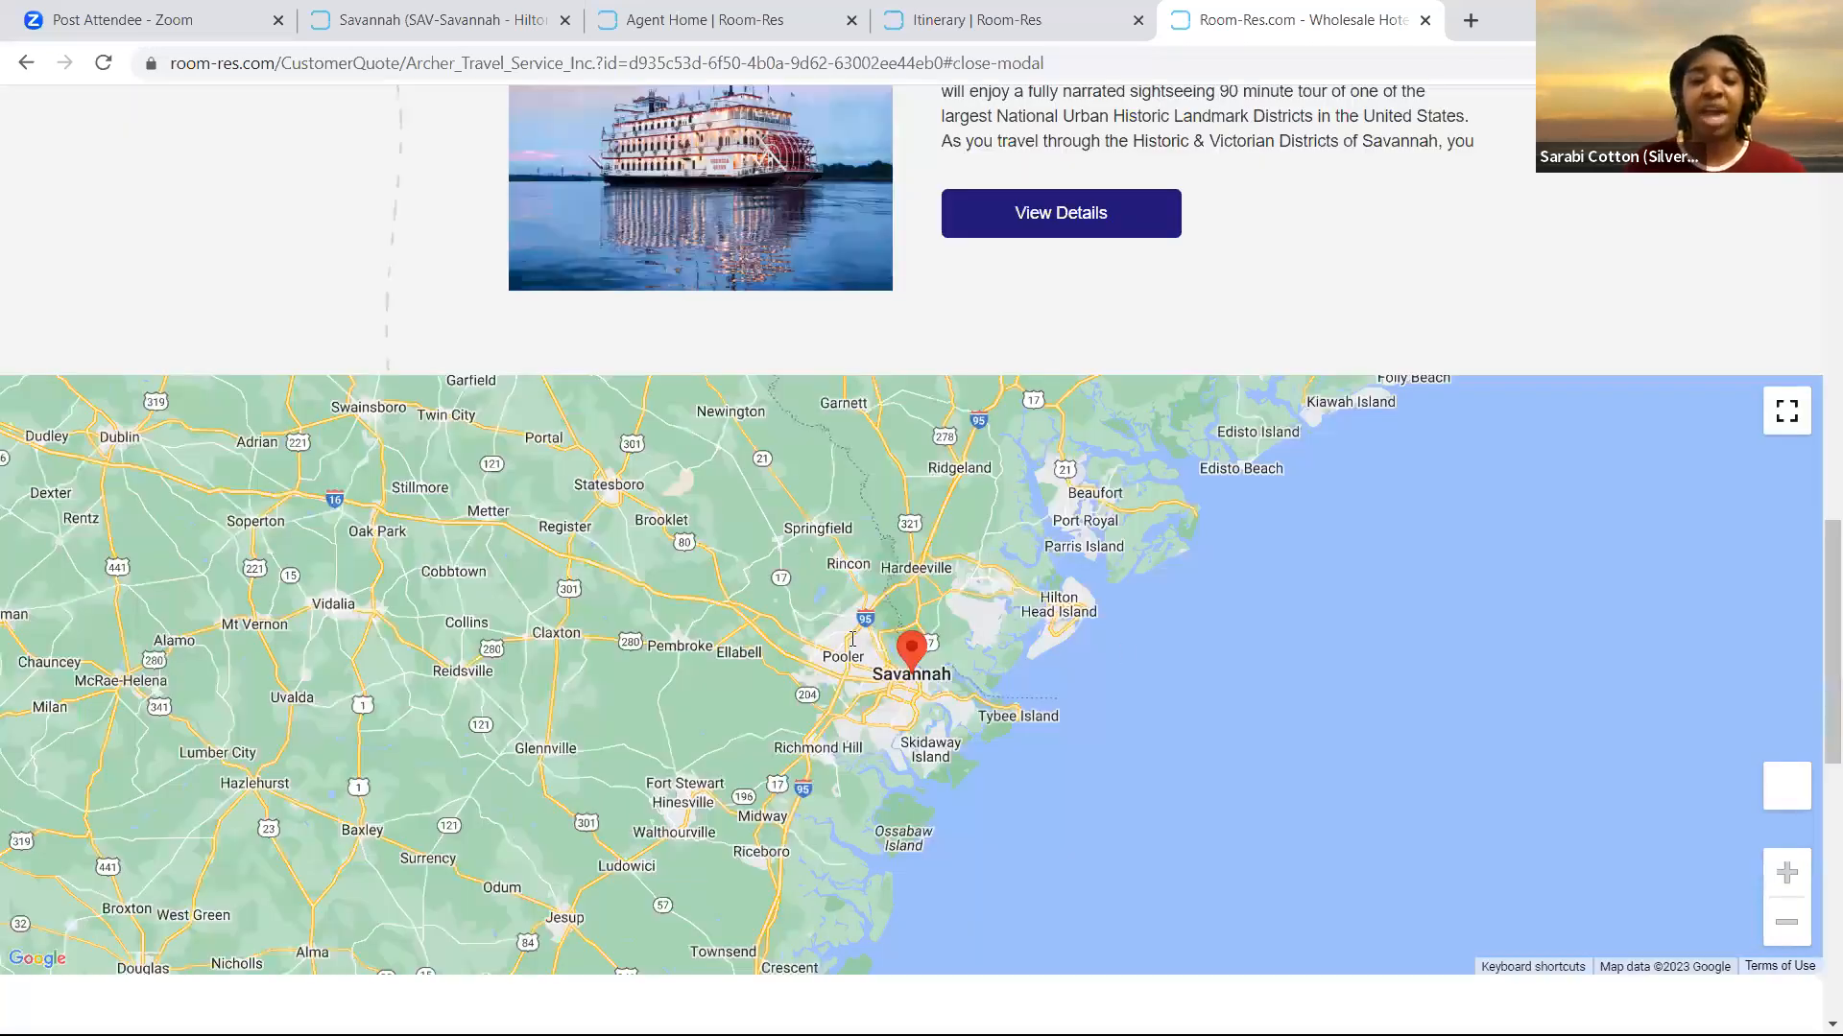
scroll(852, 639, down, 5)
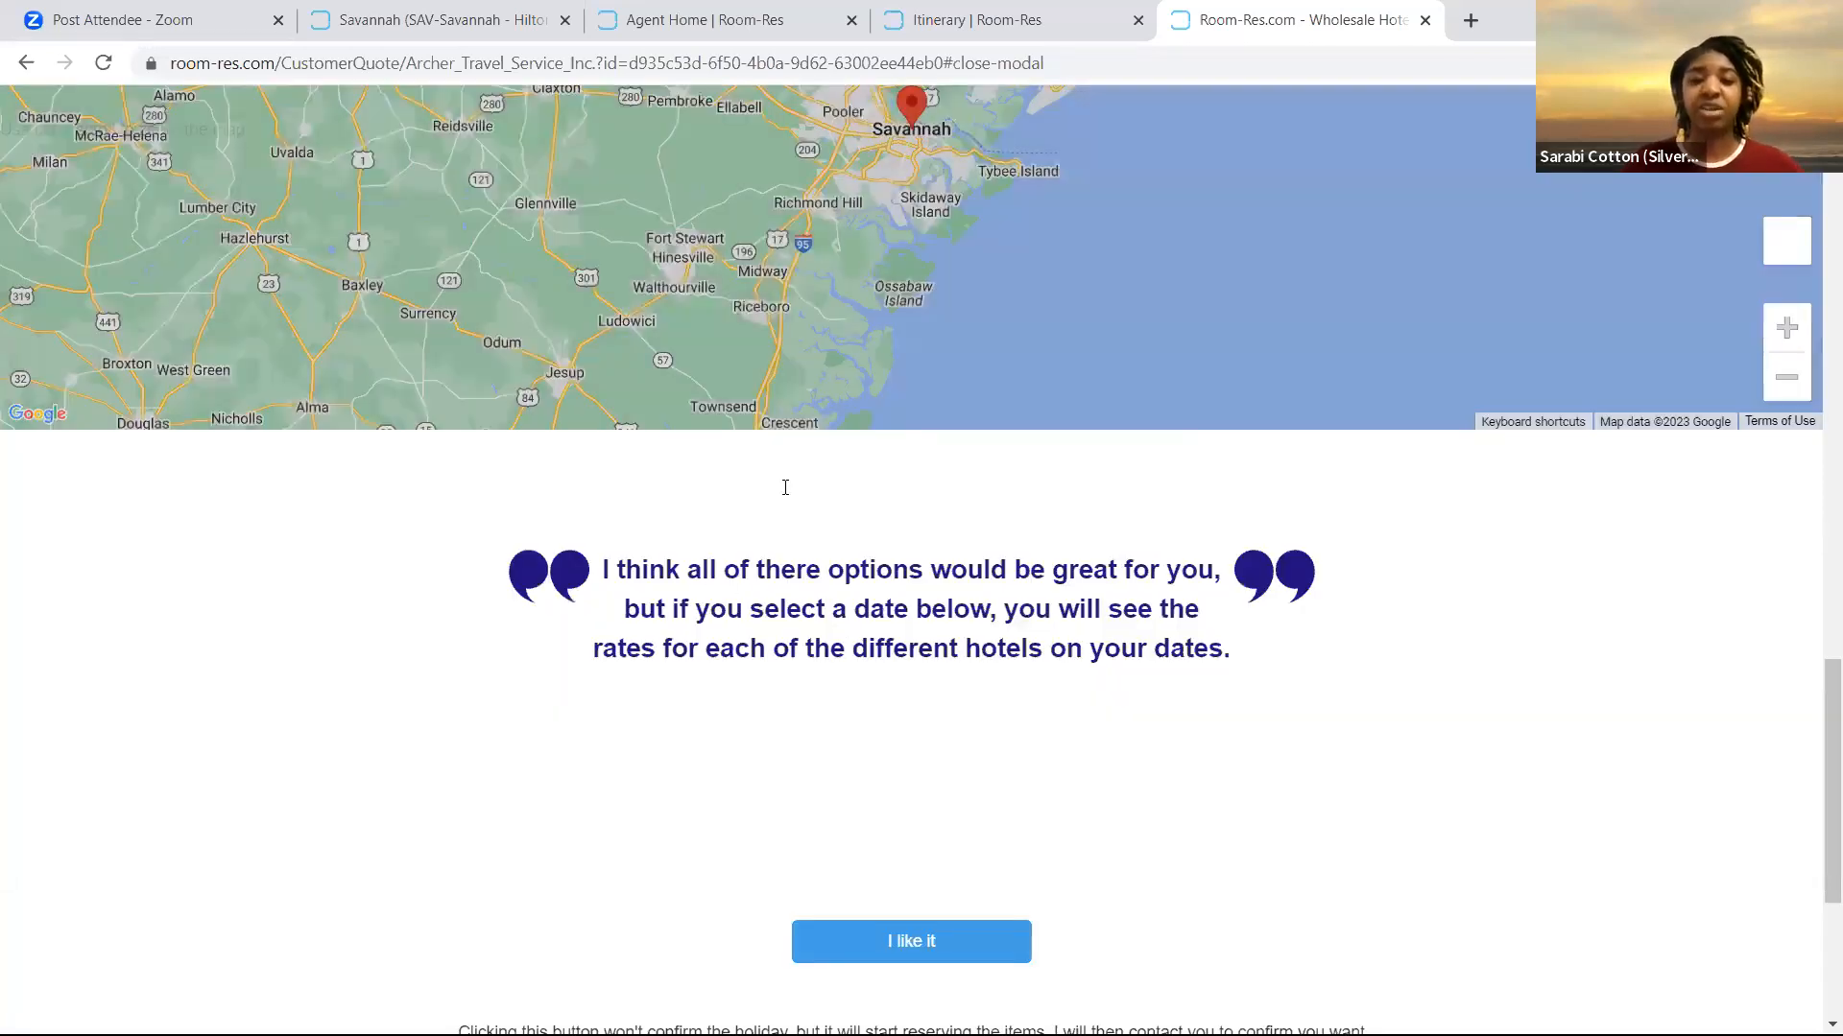
scroll(1083, 592, down, 1)
scroll(1037, 579, down, 3)
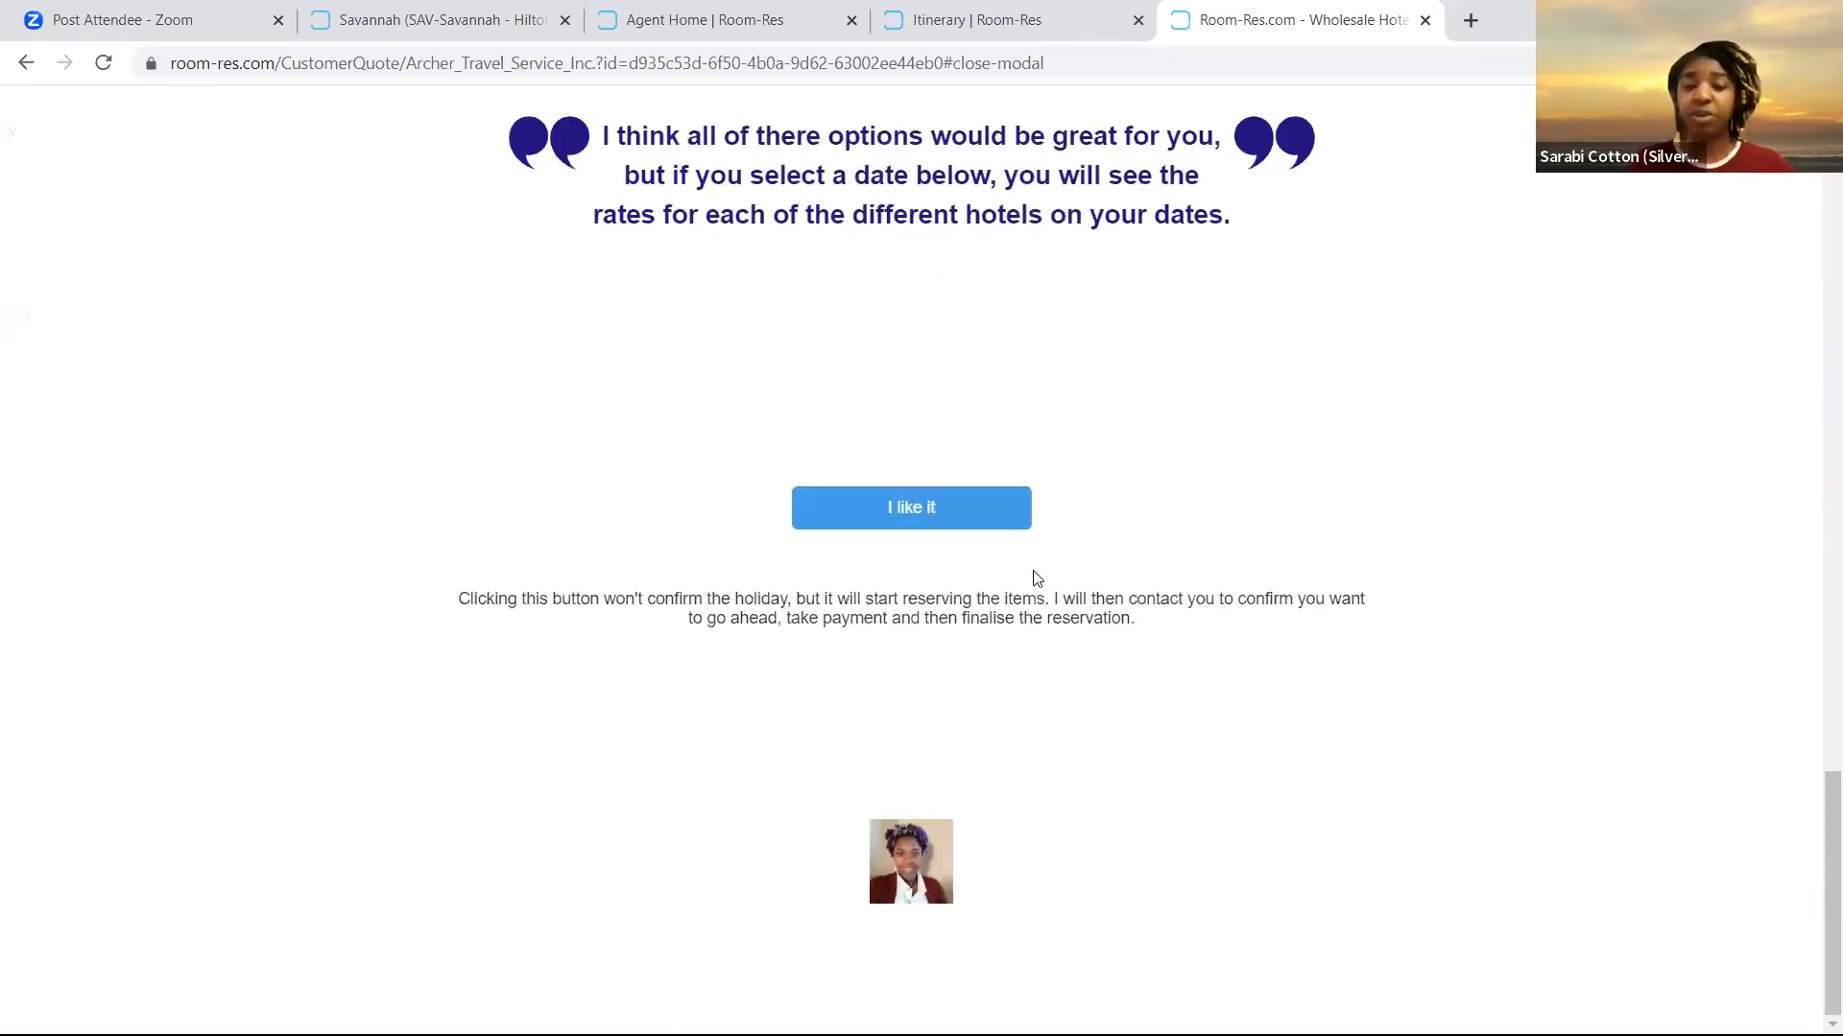
Open the quote's "I like it" response form, check its name and email fields, and close it
scroll(918, 753, up, 2)
click(917, 757)
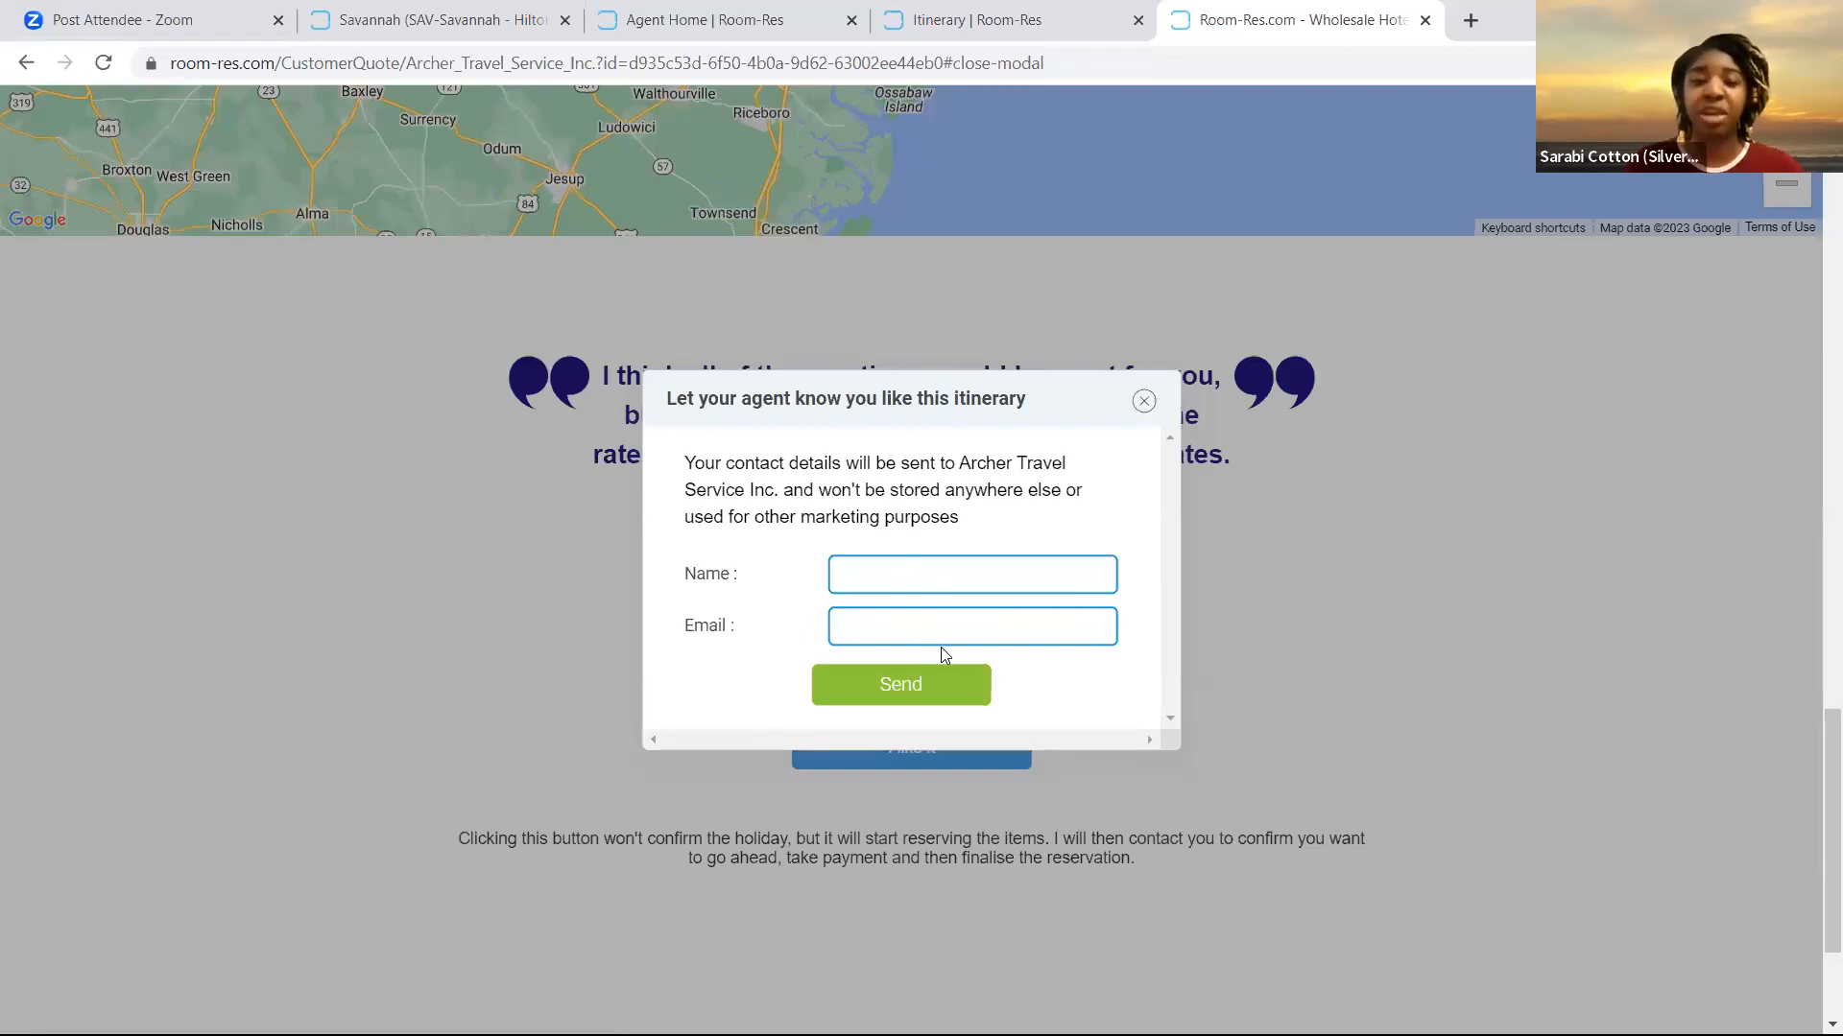
click(917, 692)
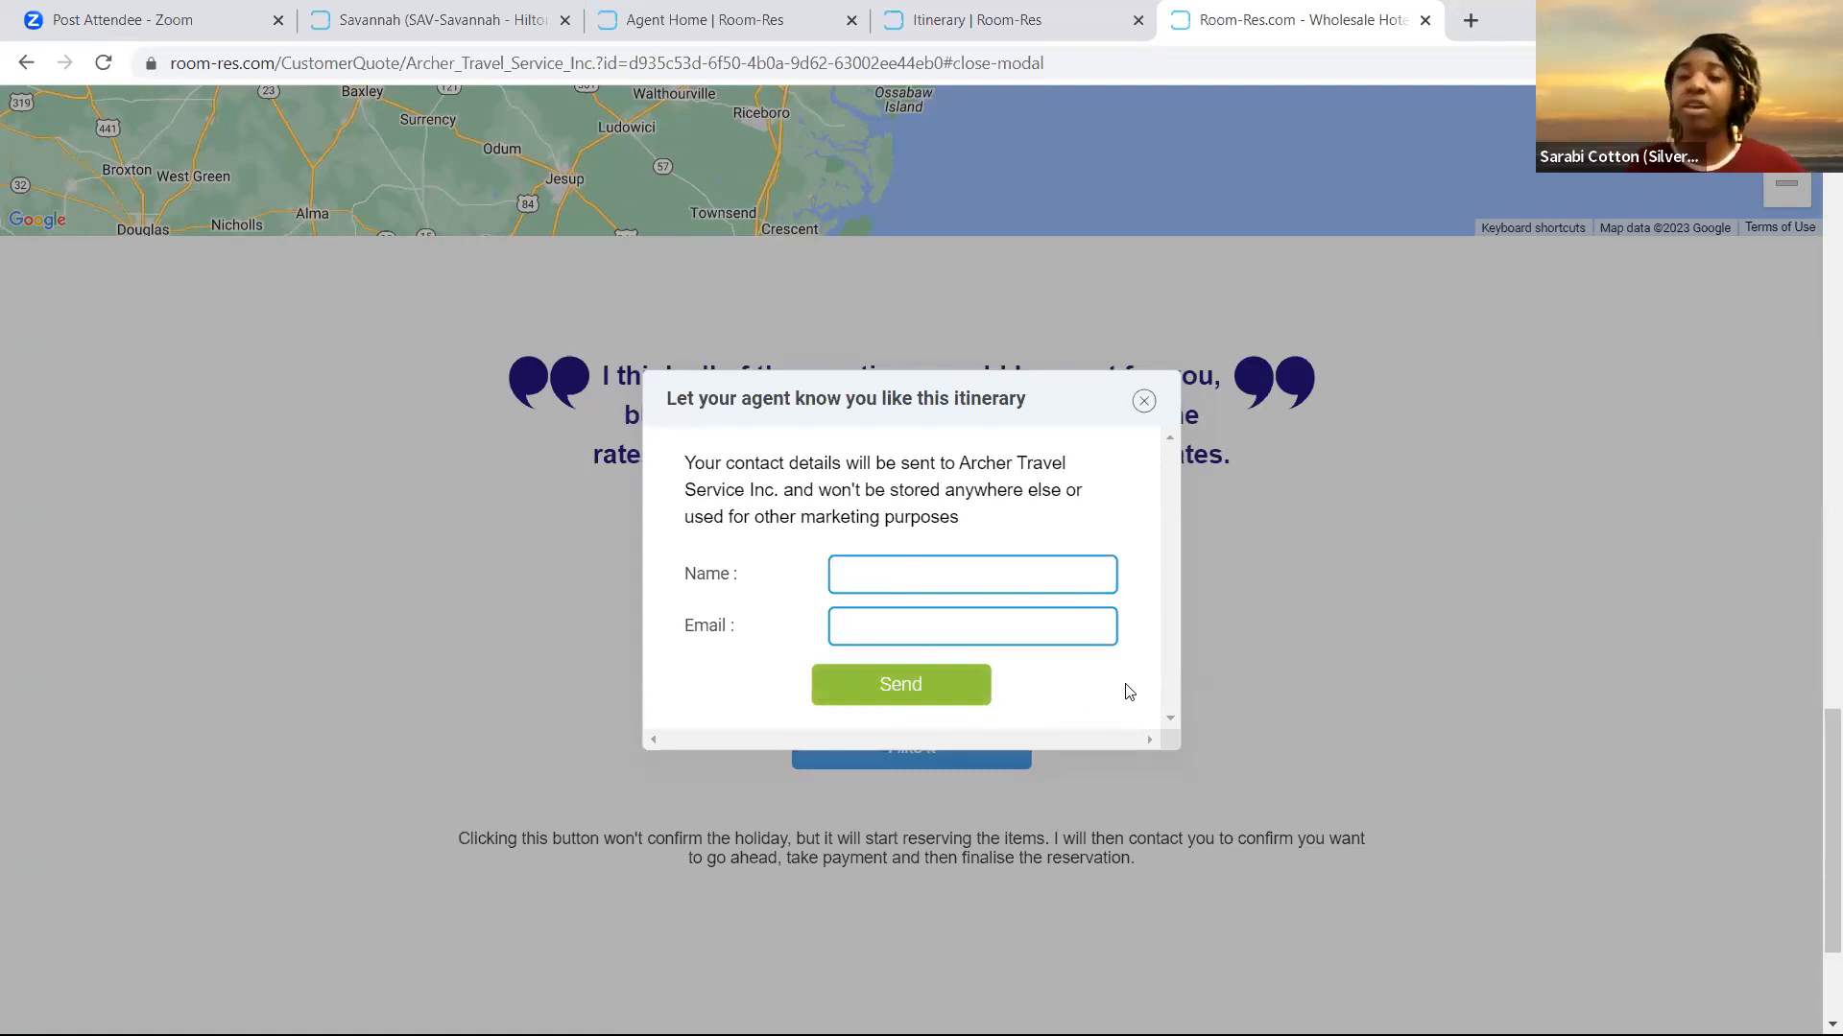
click(1188, 518)
Review the whole Savannah Escape quote, from the trip overview through the tour and map to the closing message
scroll(1201, 564, down, 3)
scroll(1202, 569, up, 1)
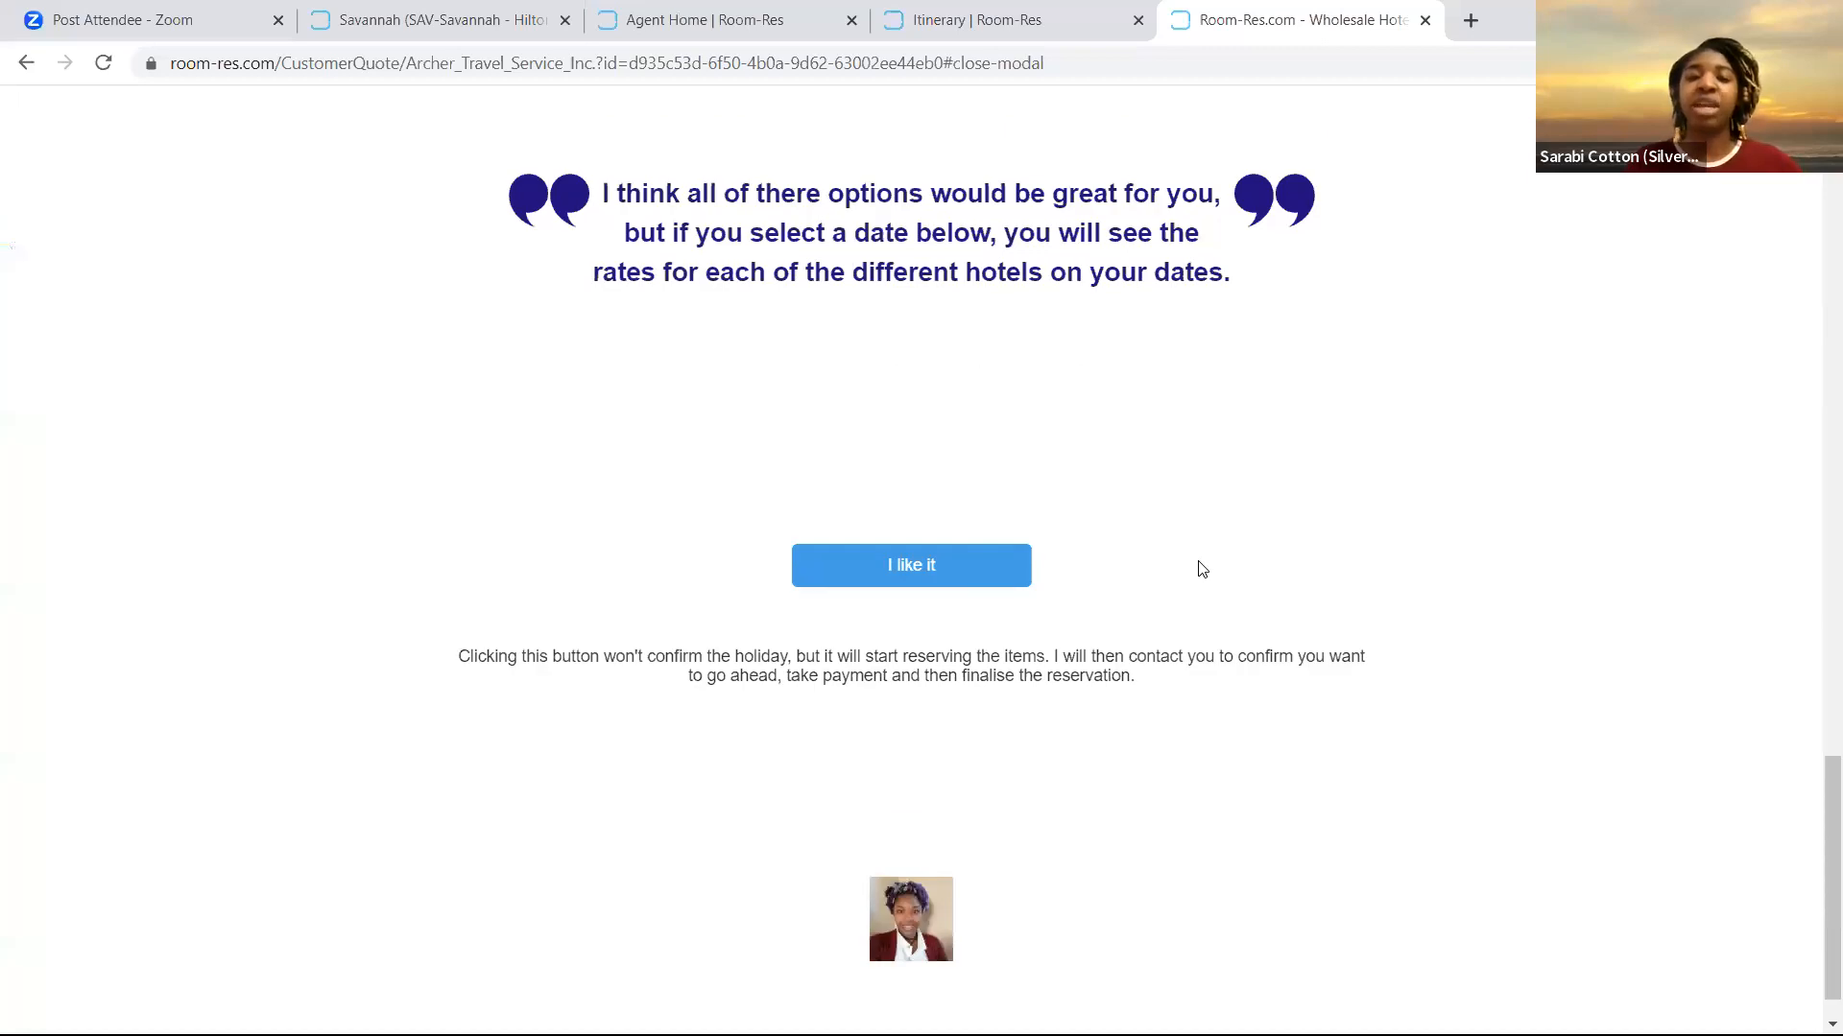
scroll(1046, 697, up, 6)
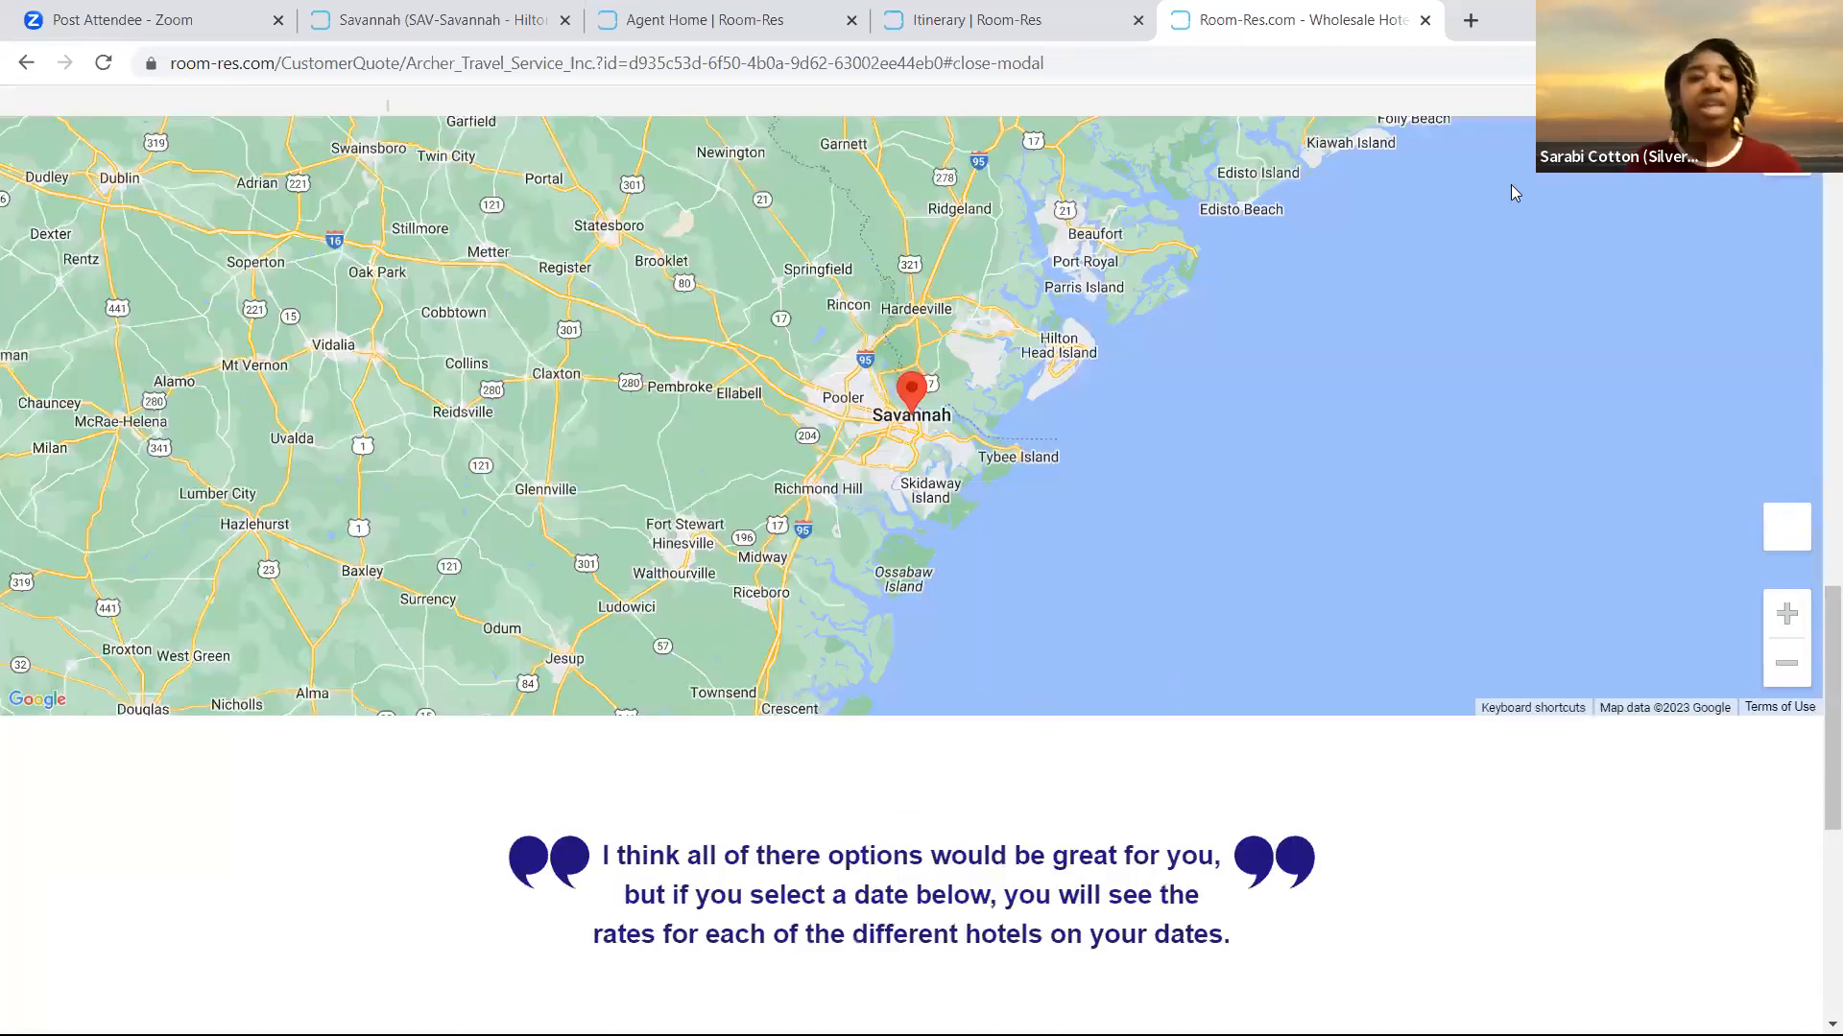
scroll(1407, 453, up, 19)
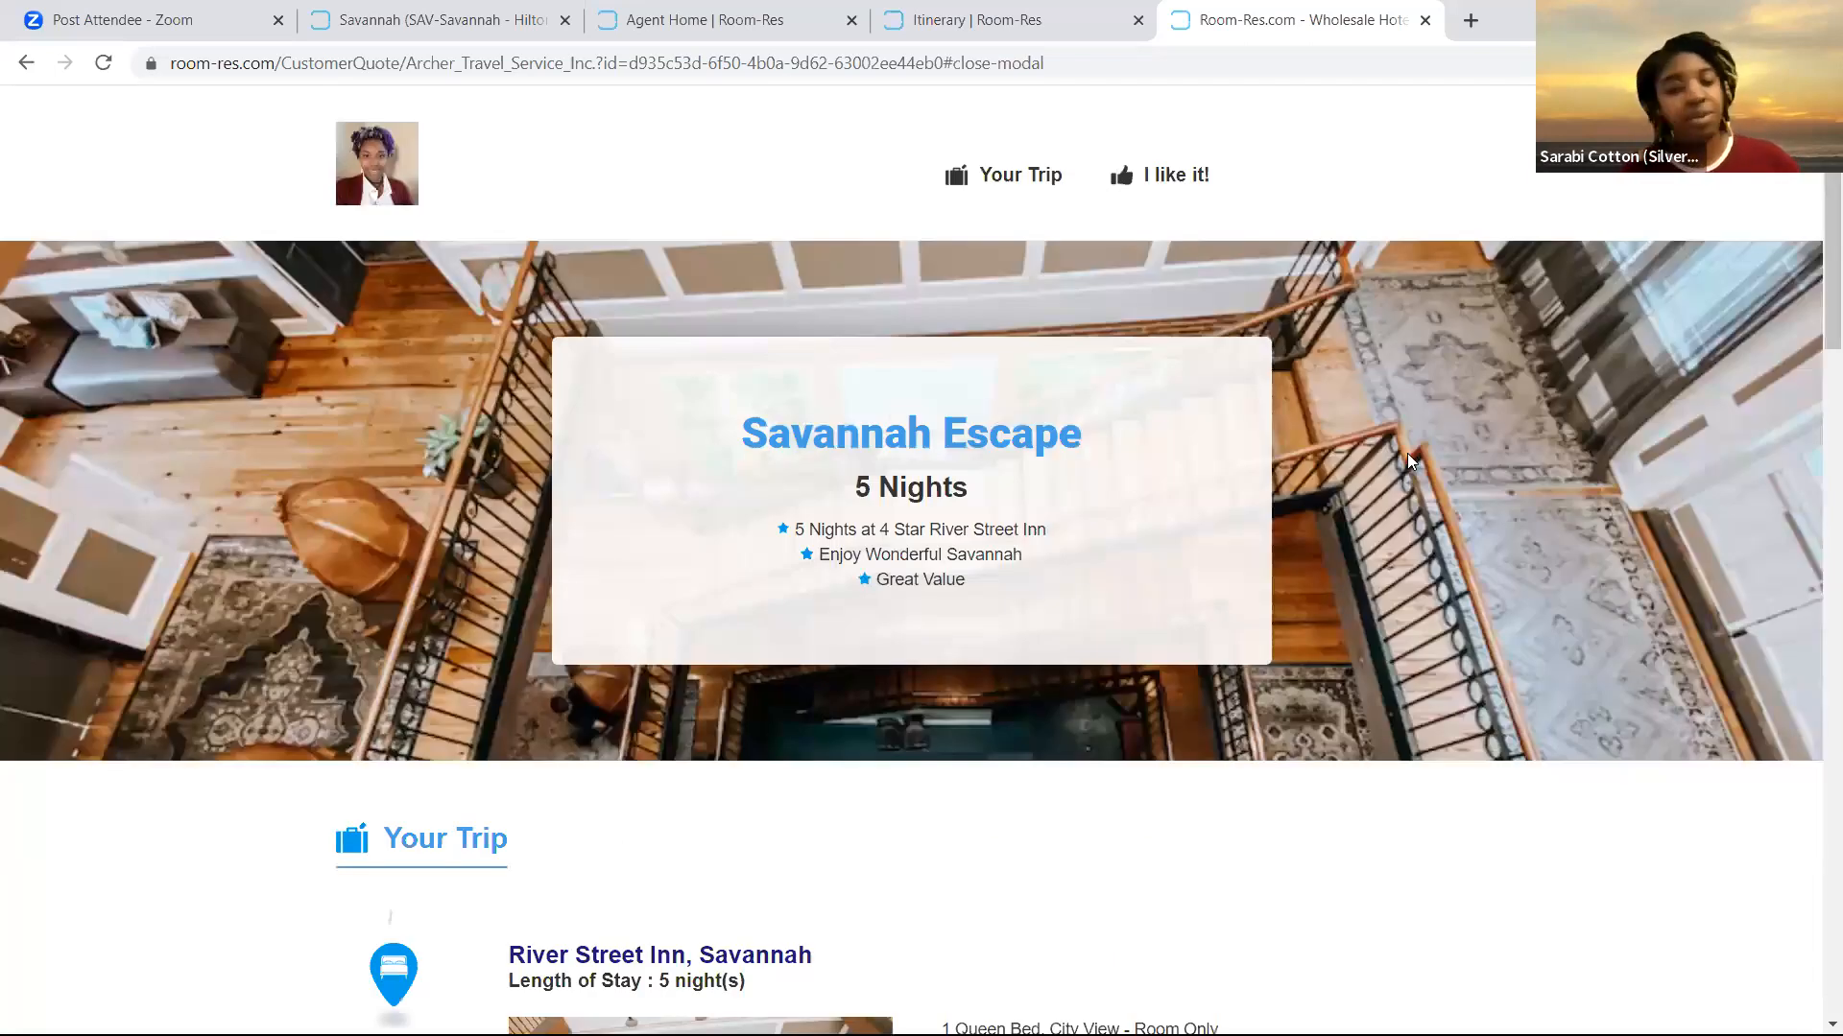
scroll(1411, 471, down, 20)
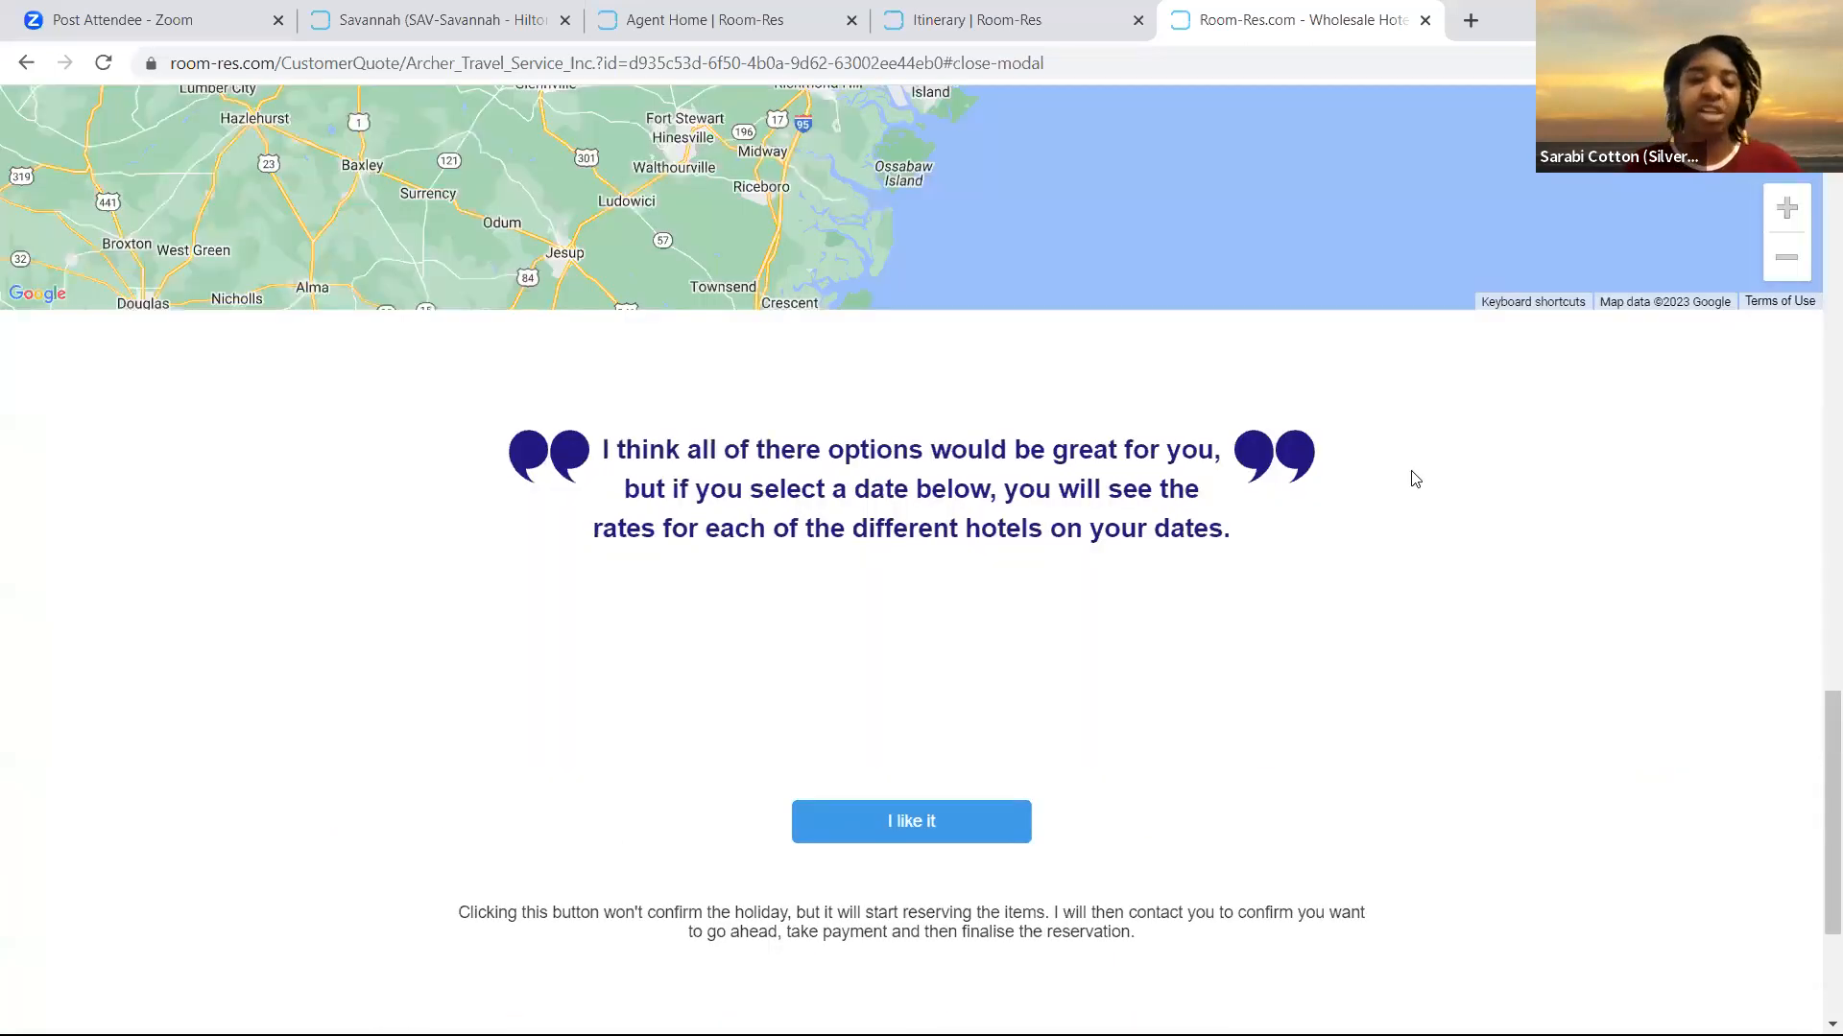
scroll(1416, 474, up, 4)
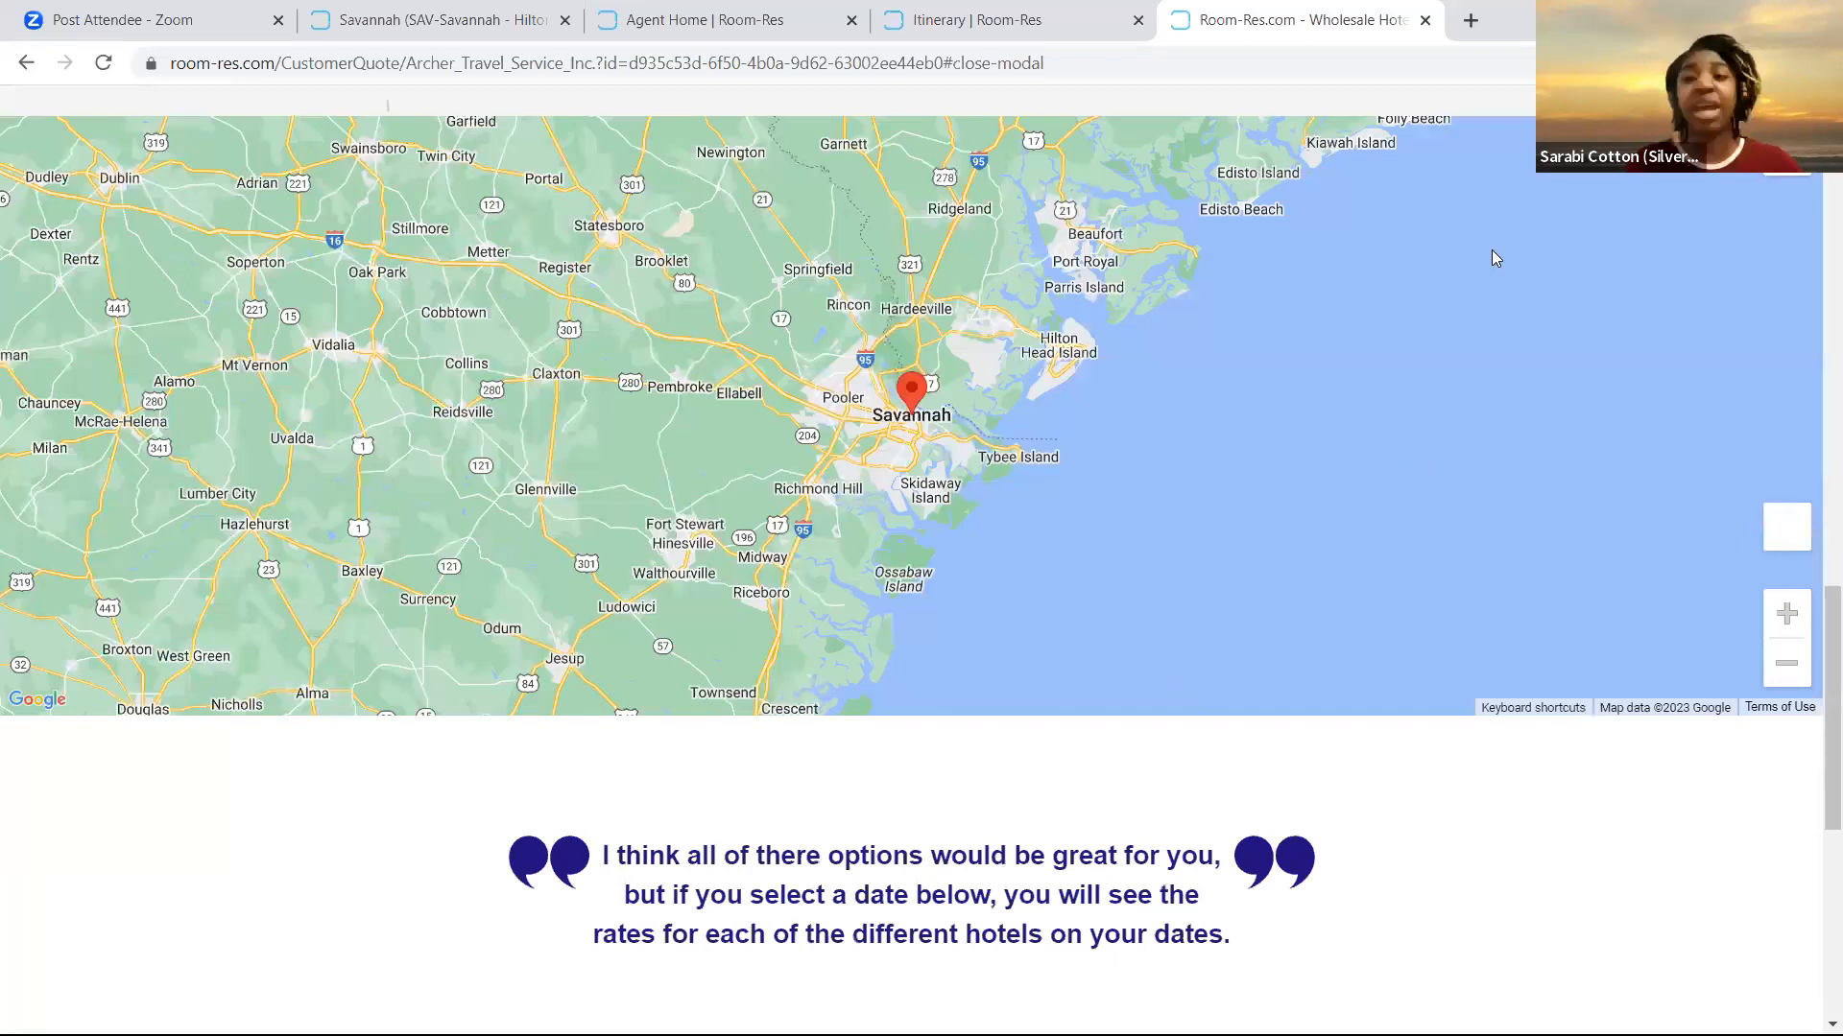
scroll(1275, 173, up, 5)
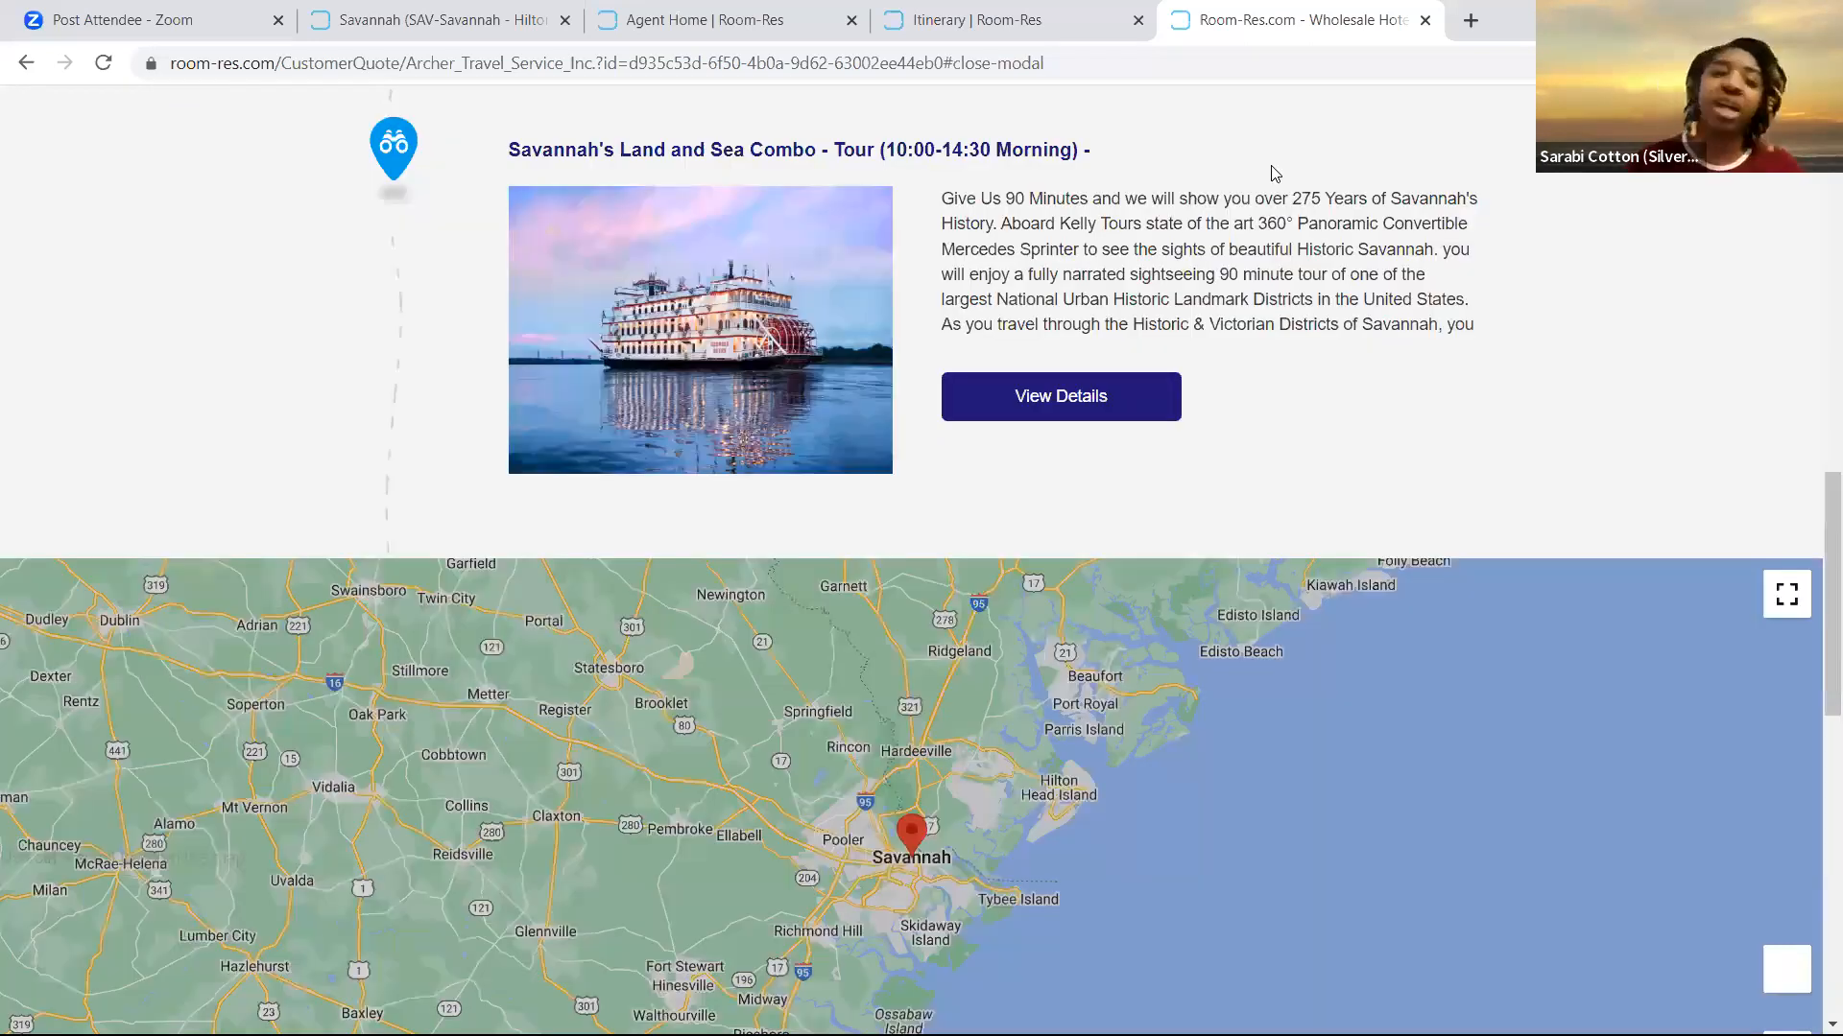
scroll(1275, 174, up, 15)
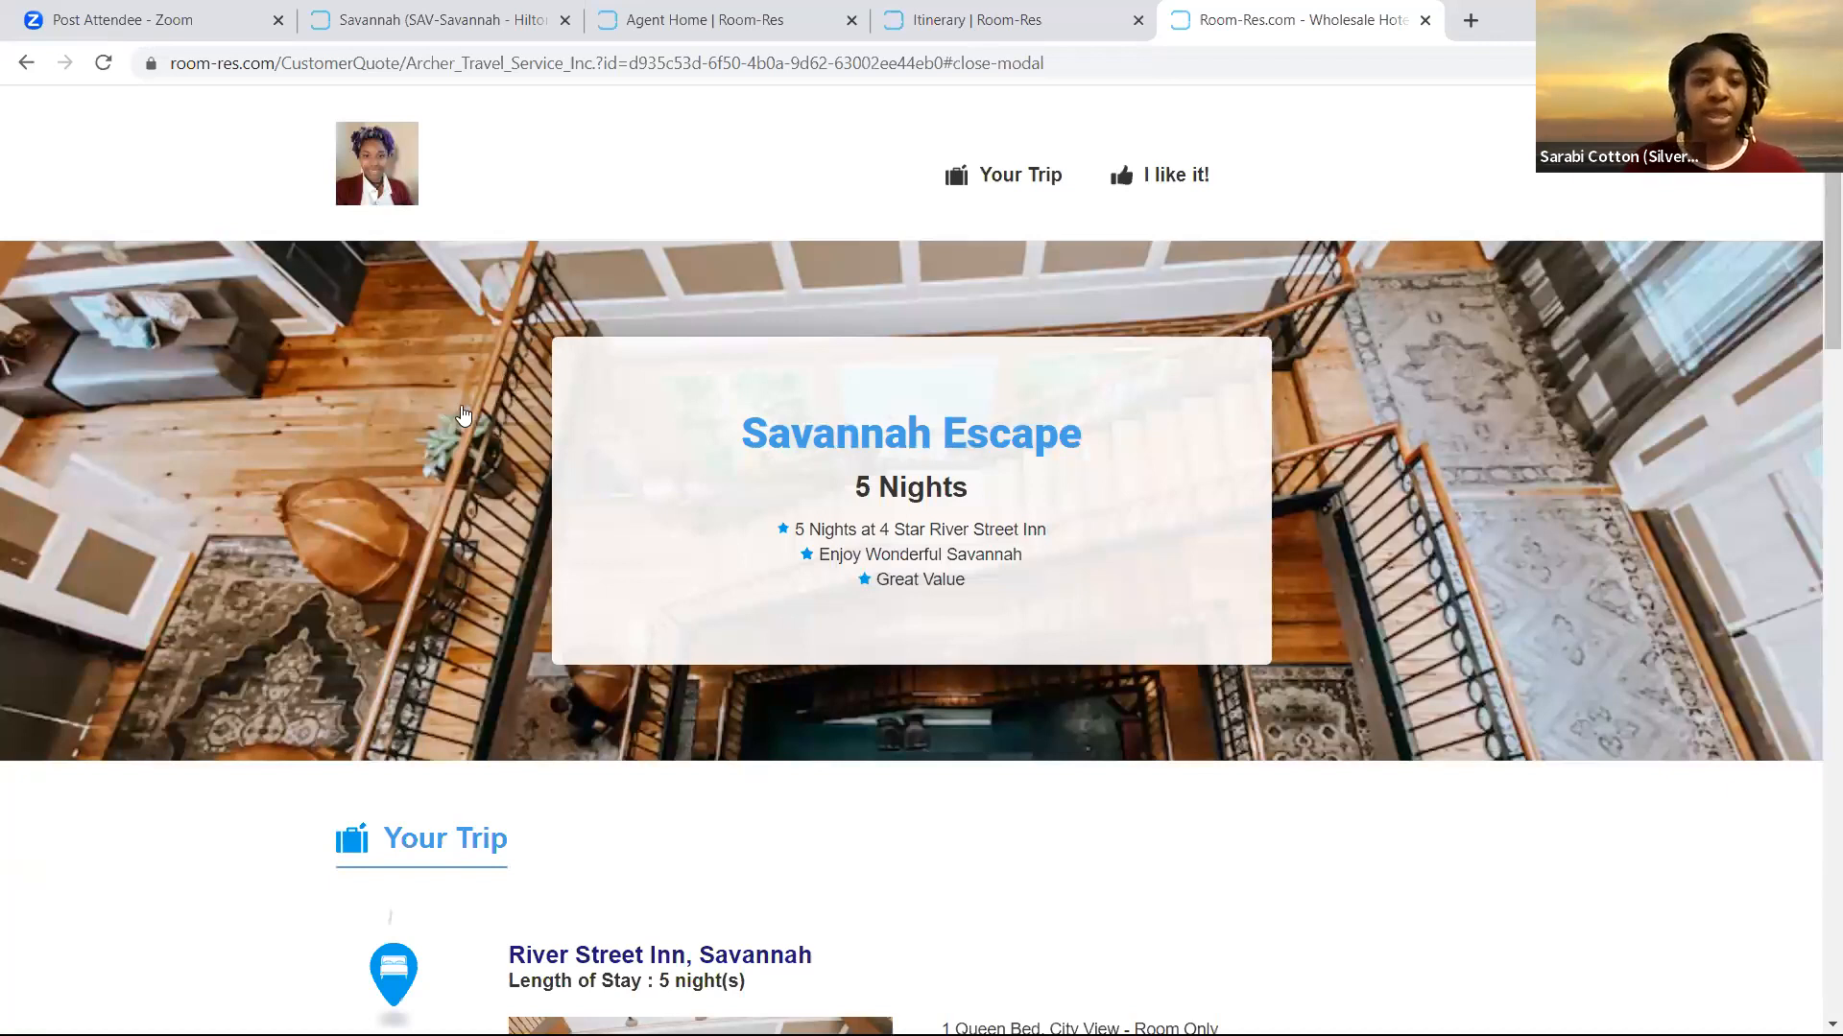
Return to the Savannah Getaway template, open its customer quote builder, and review the default title and package highlights
key(ctrl+shift+Tab)
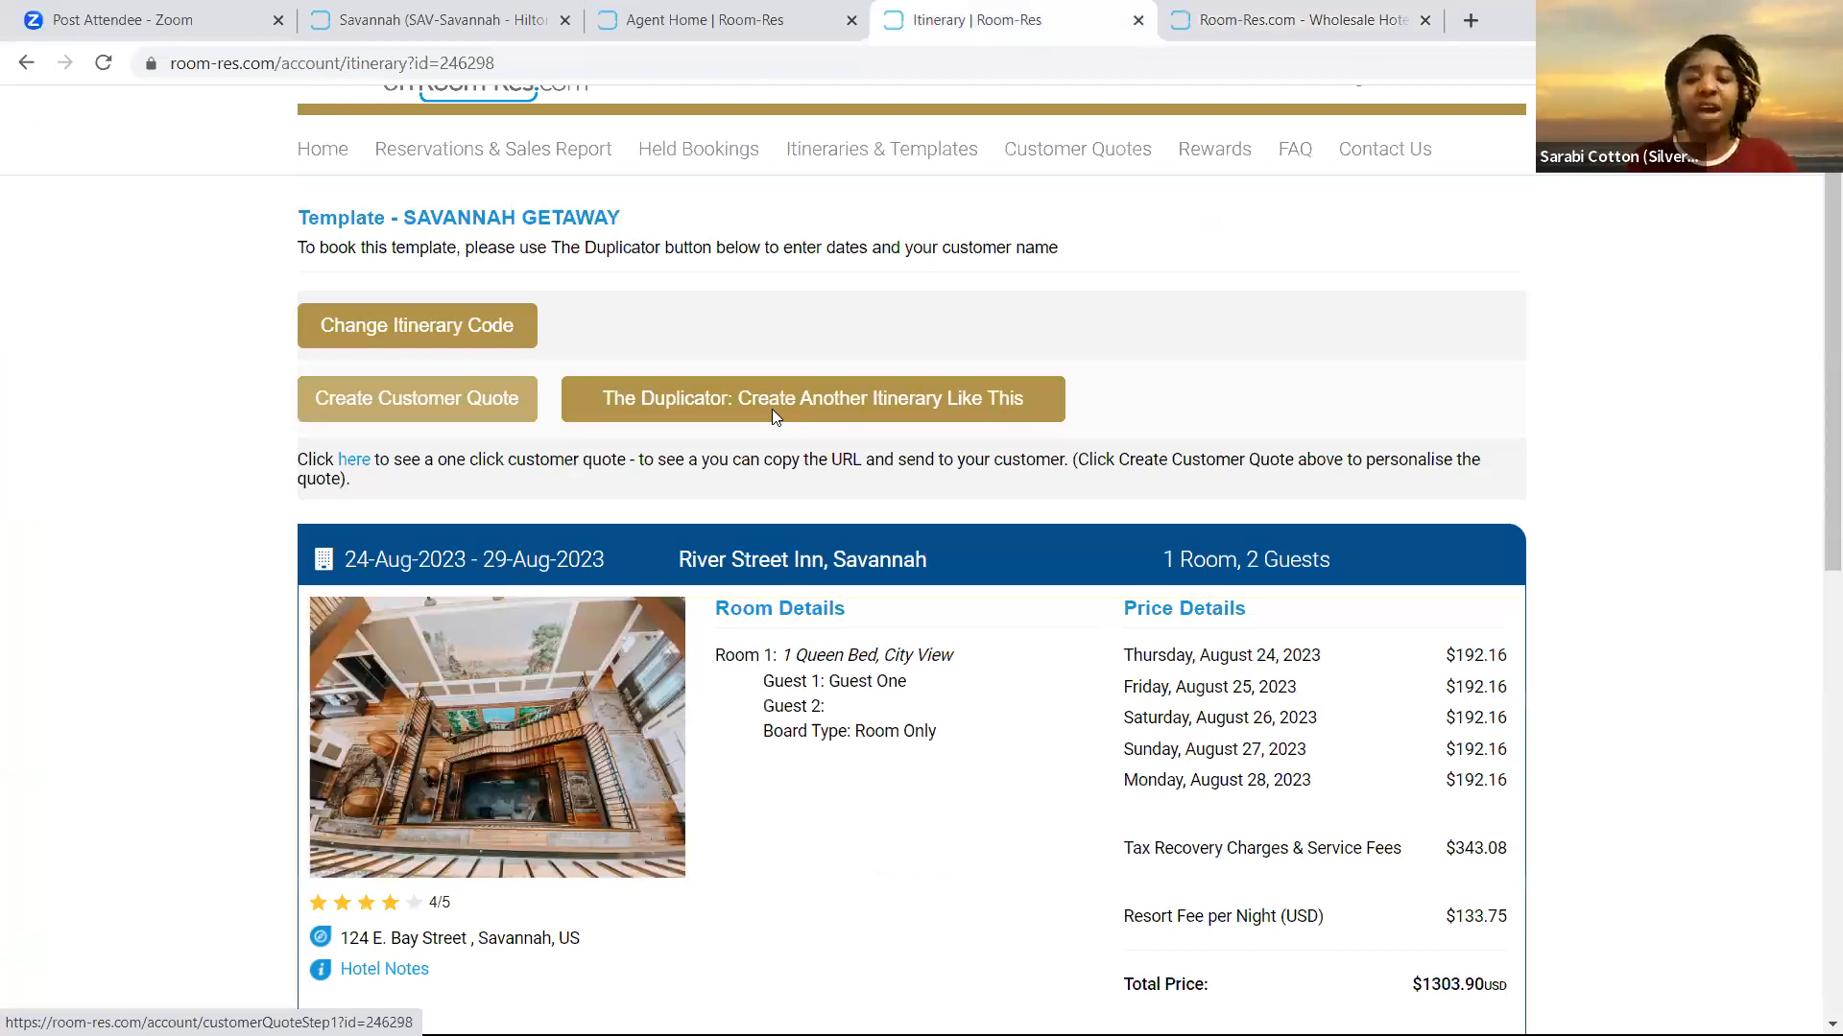
click(772, 408)
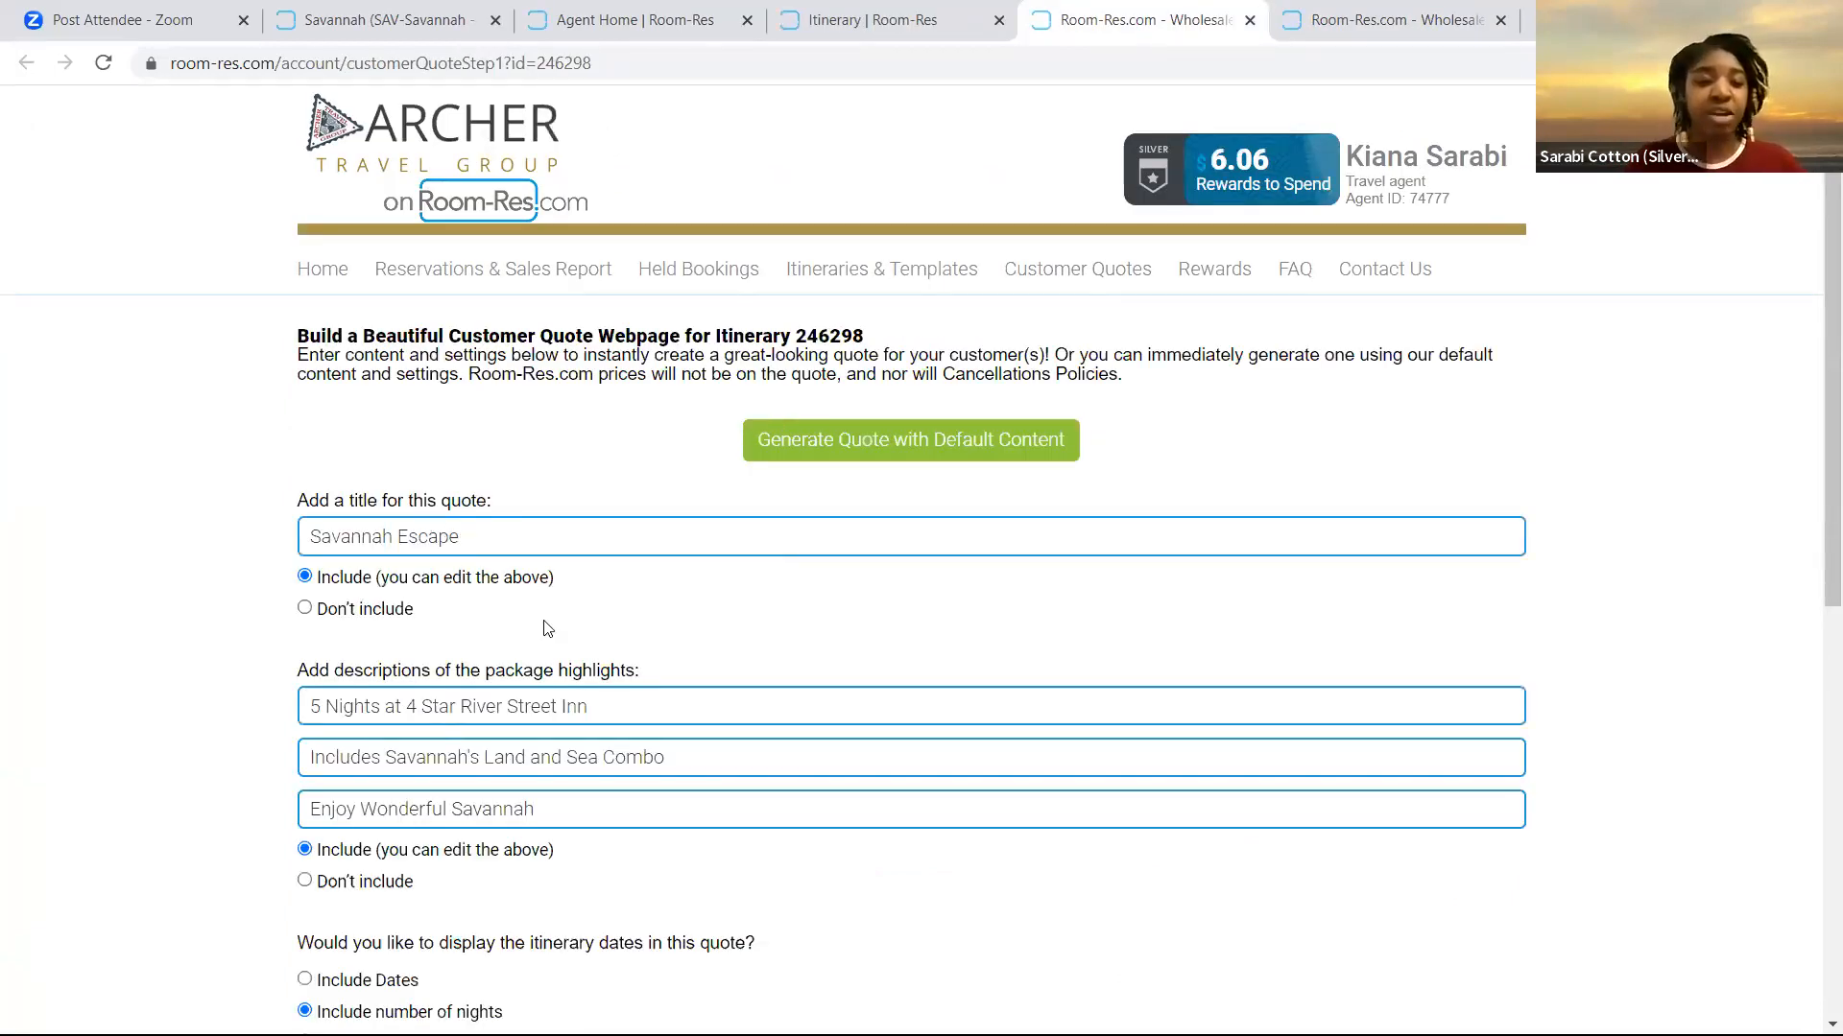
scroll(605, 508, down, 2)
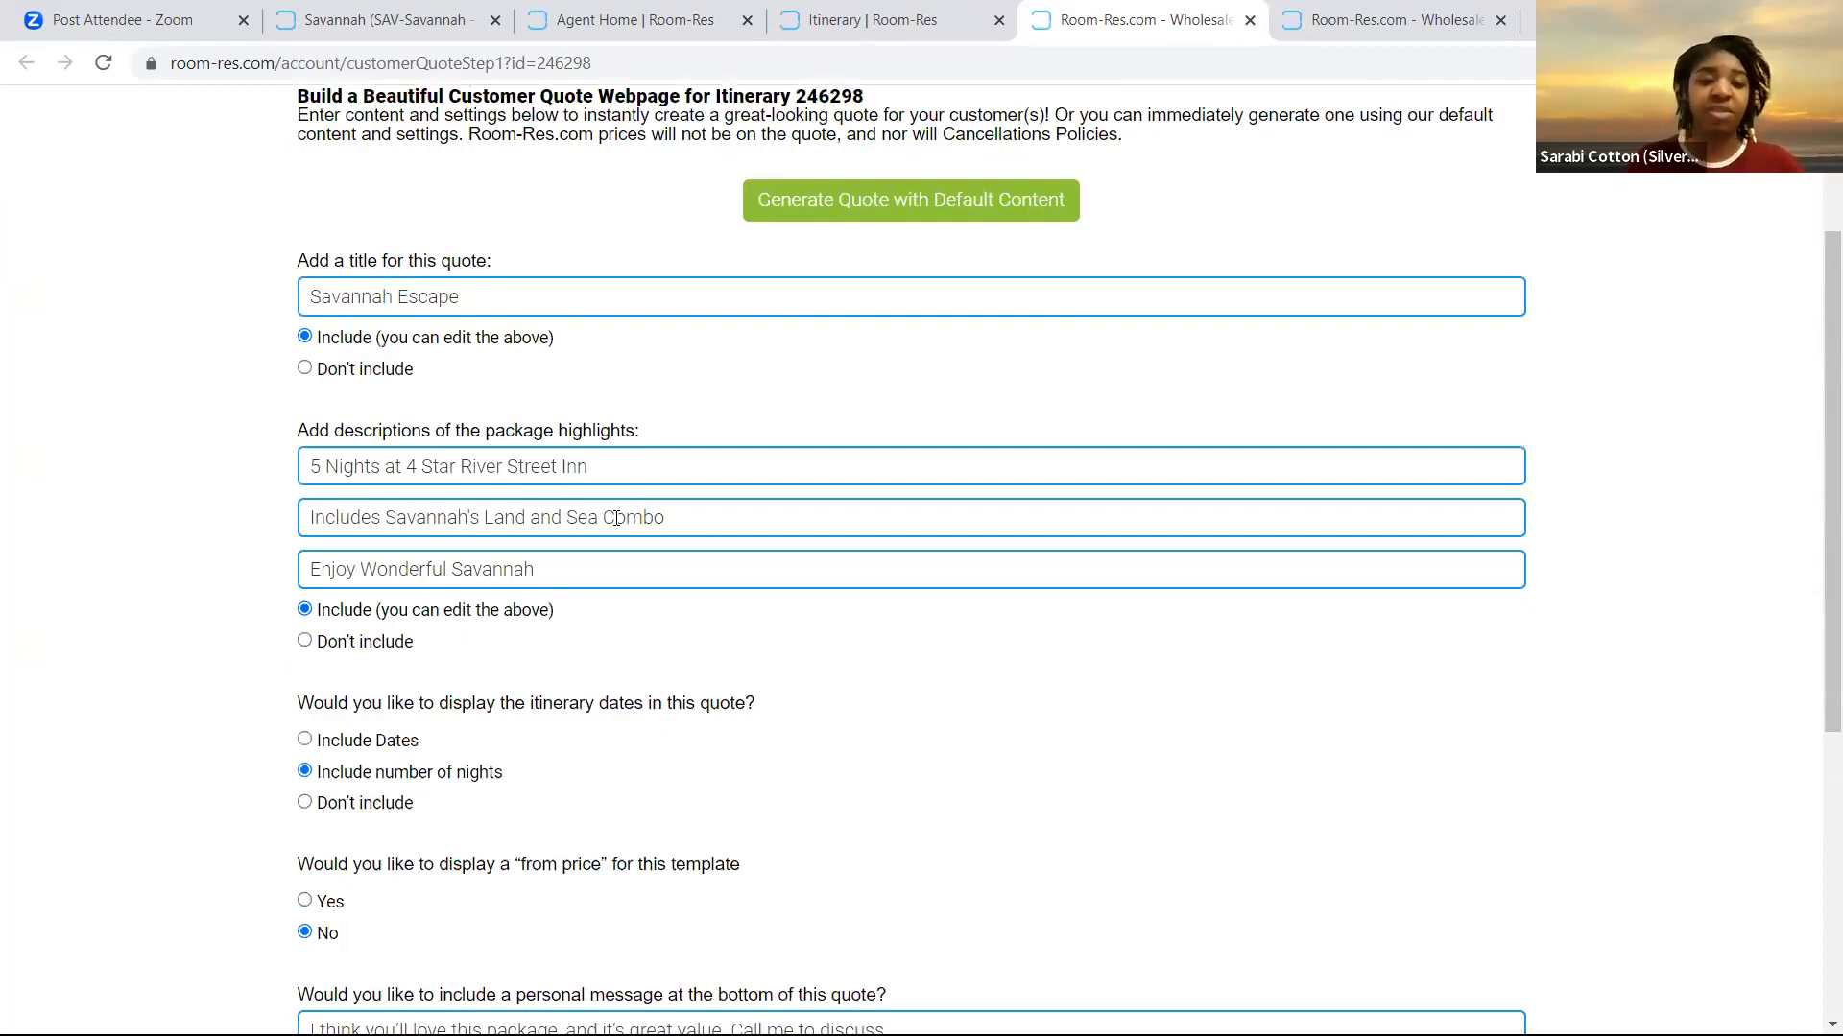
scroll(375, 555, down, 1)
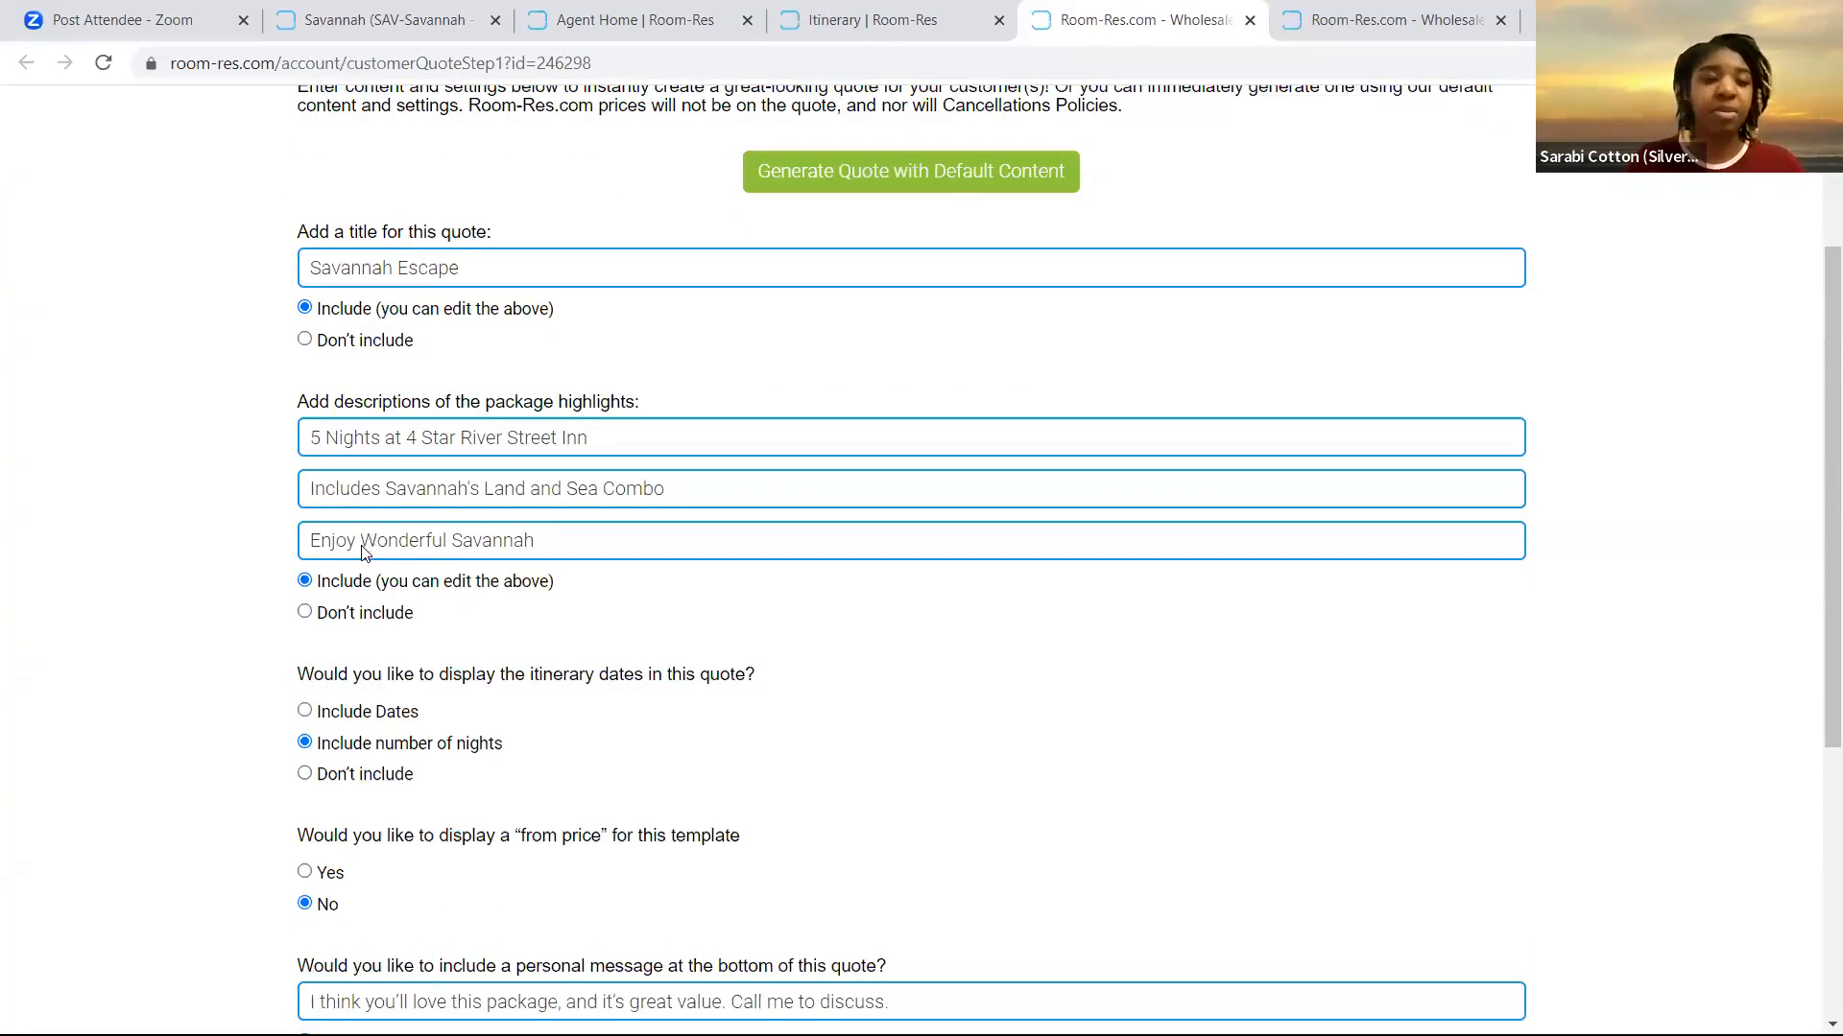
scroll(363, 553, down, 2)
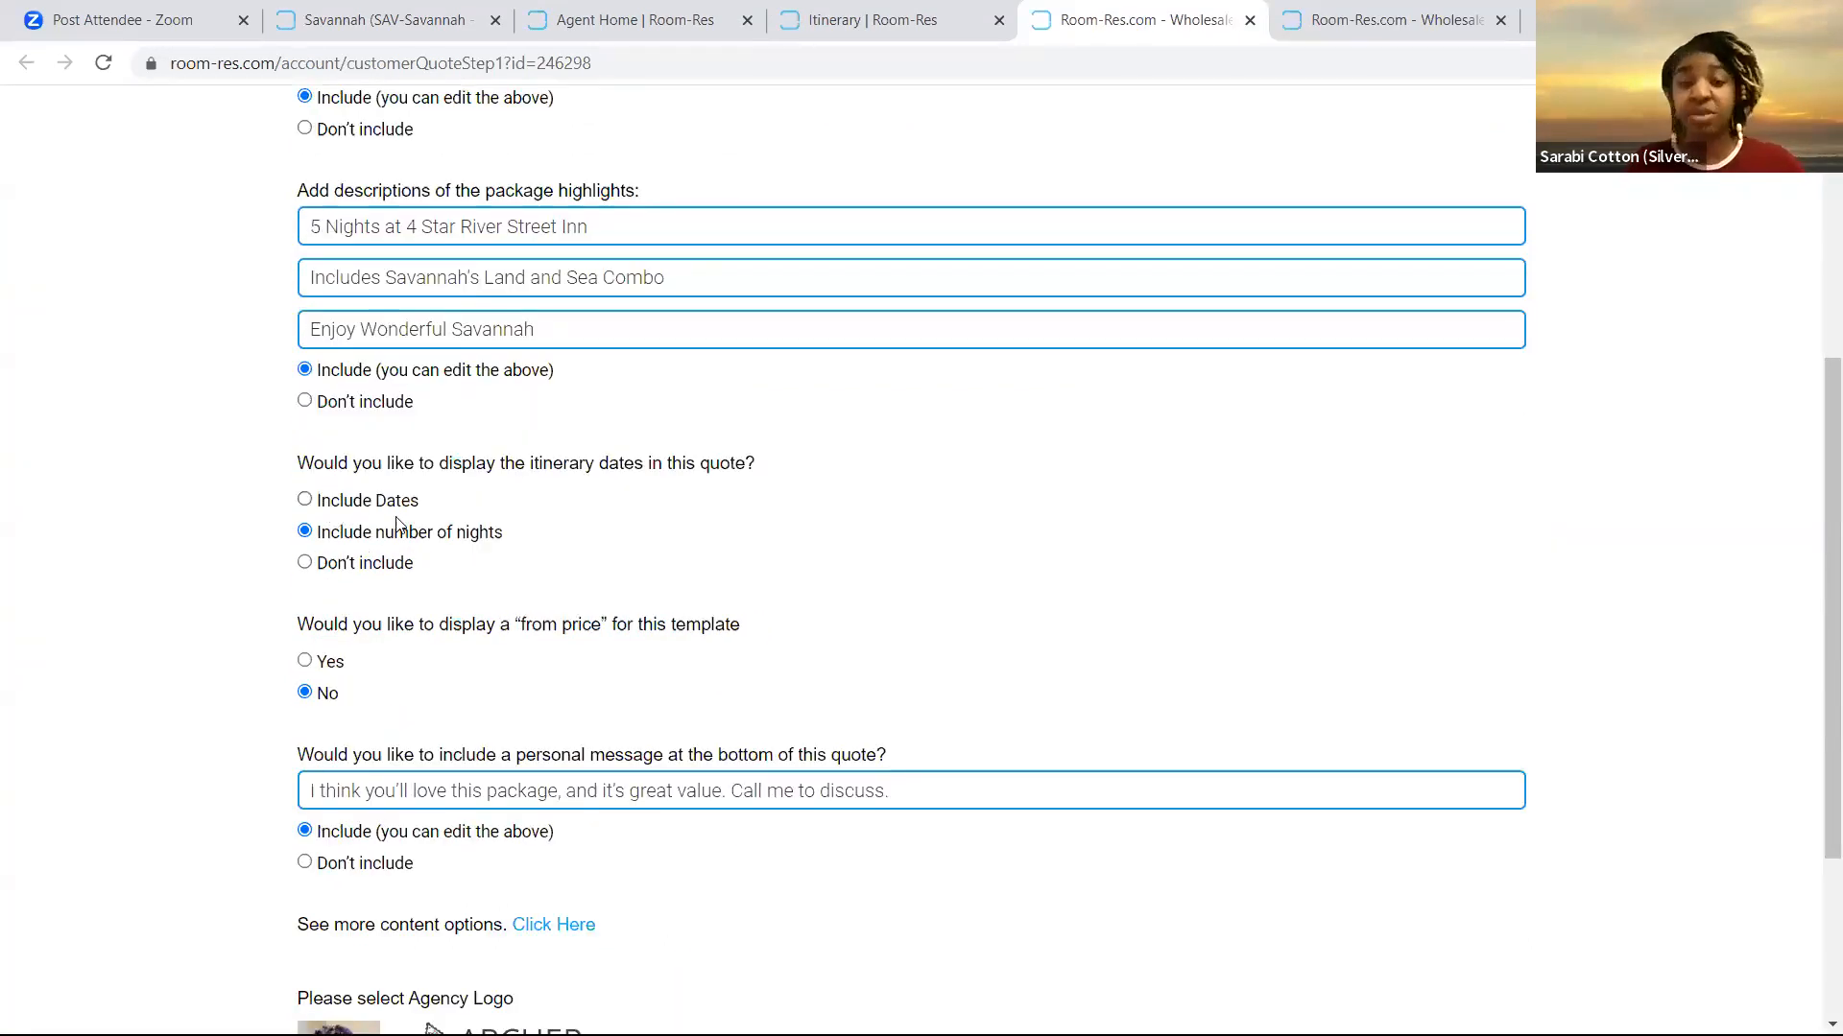
Set the quote to include the itinerary dates and display a "from price" for the template
click(305, 500)
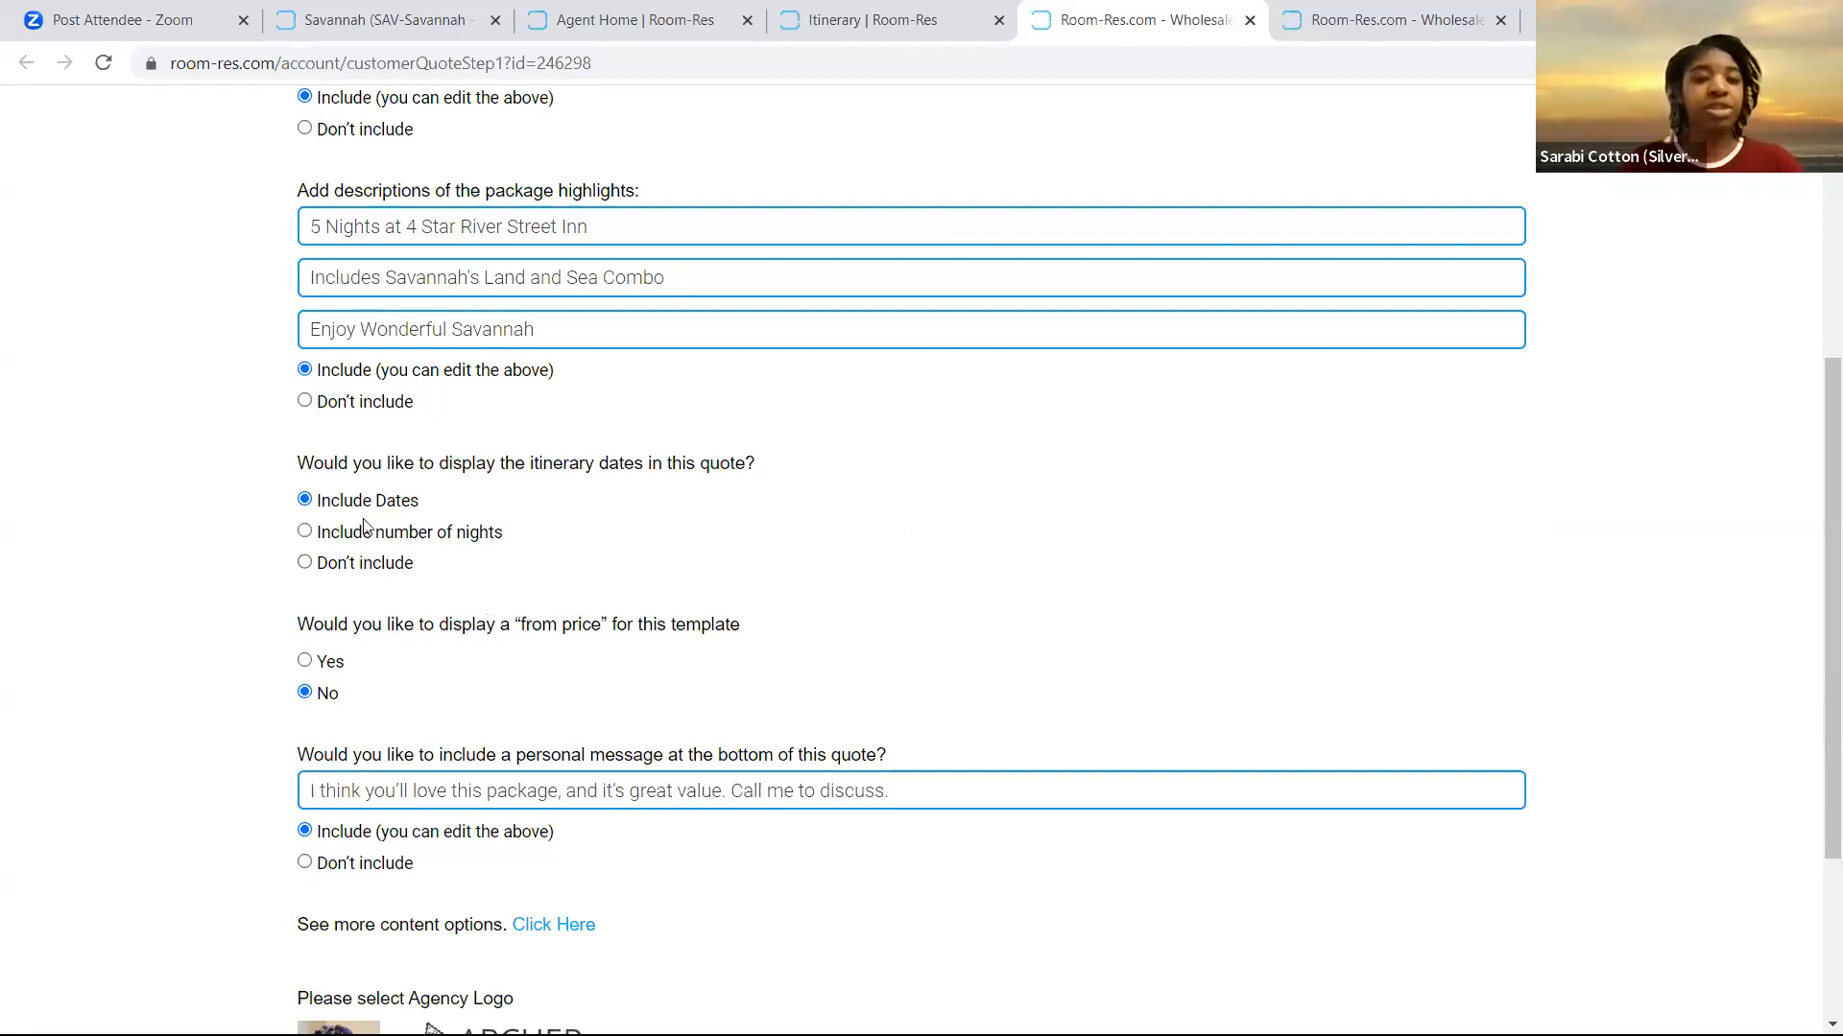
scroll(363, 526, down, 1)
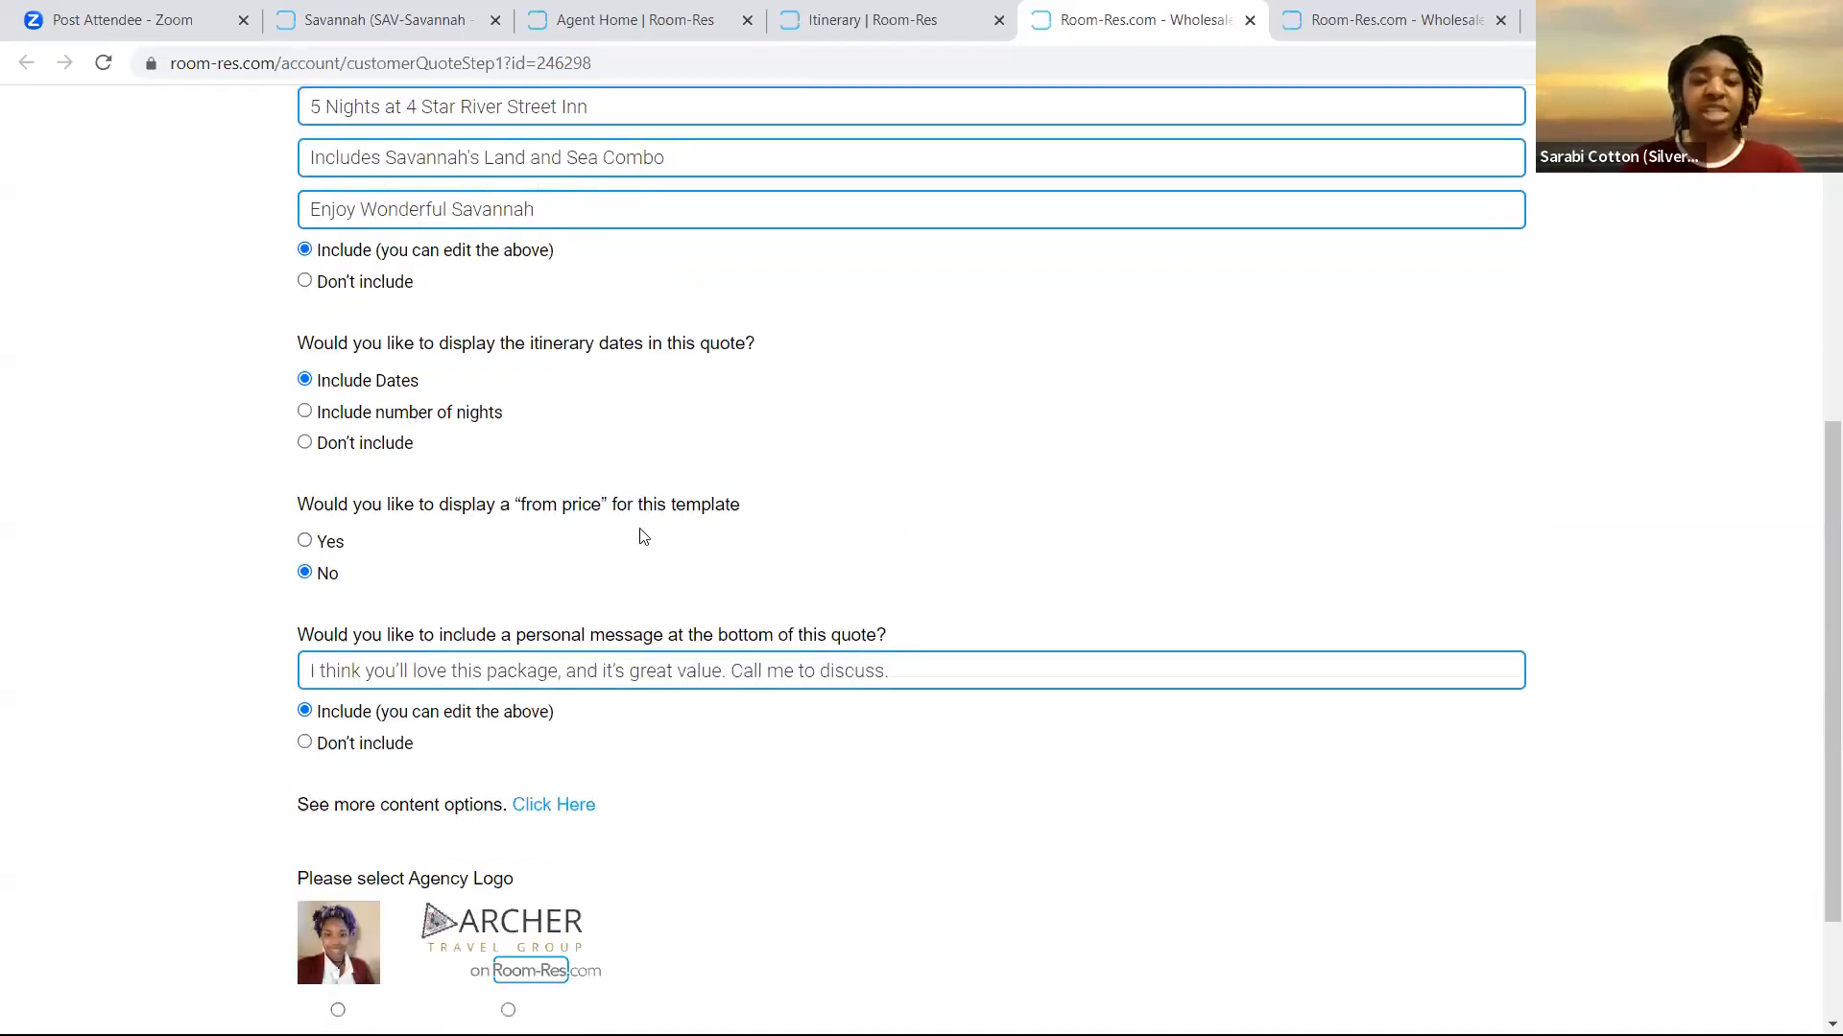
click(305, 542)
scroll(614, 641, down, 2)
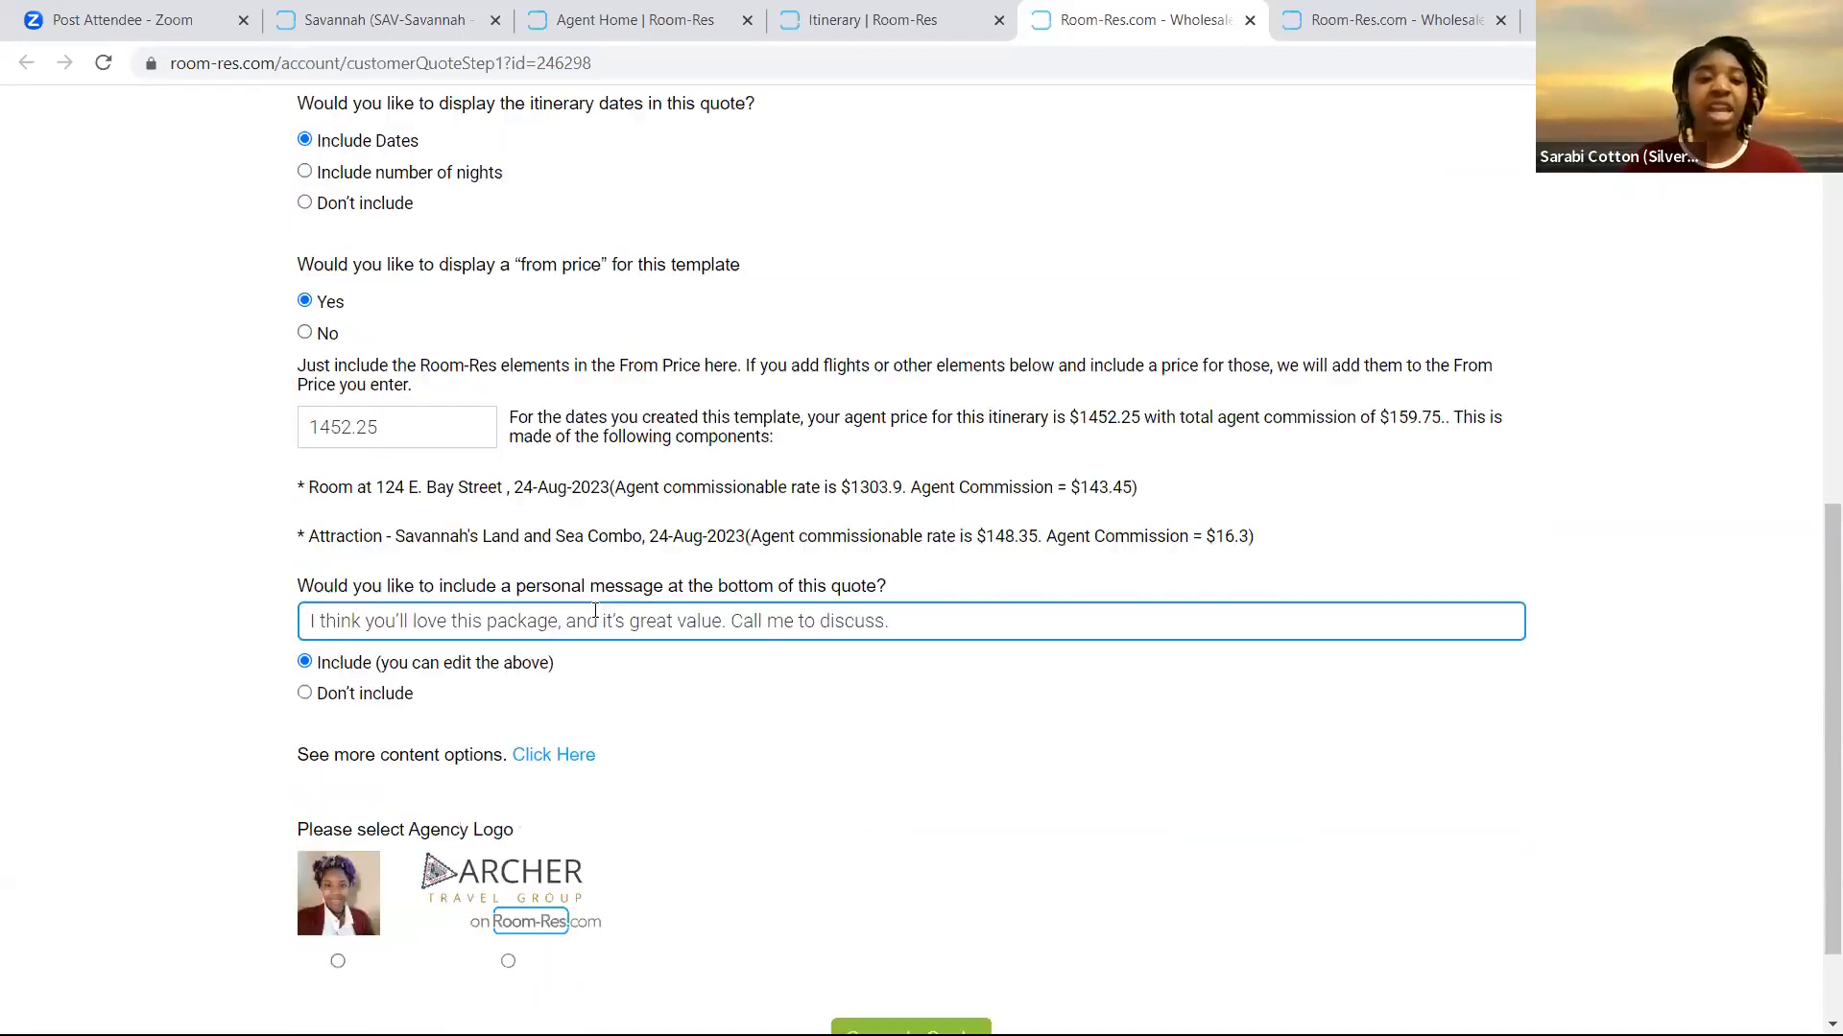
Check the from-price breakdown and personal message options, and choose the agent's photo as the agency logo
scroll(596, 616, up, 1)
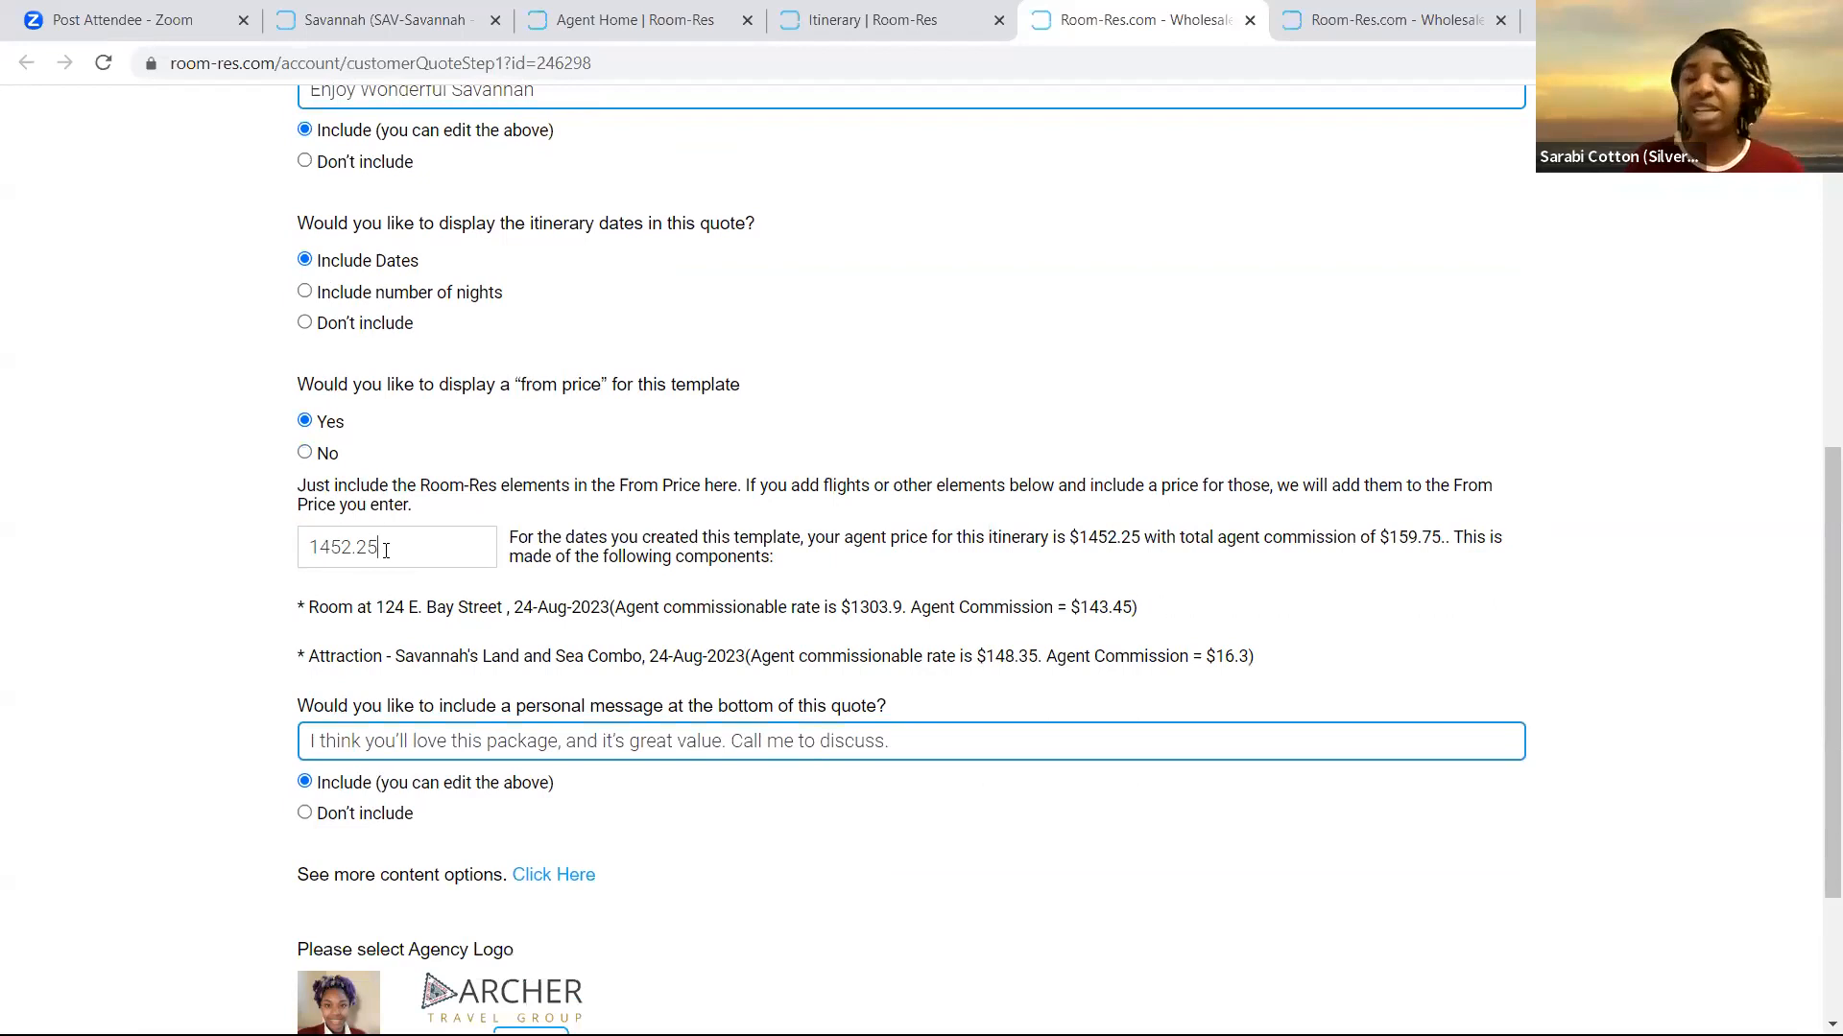
click(428, 549)
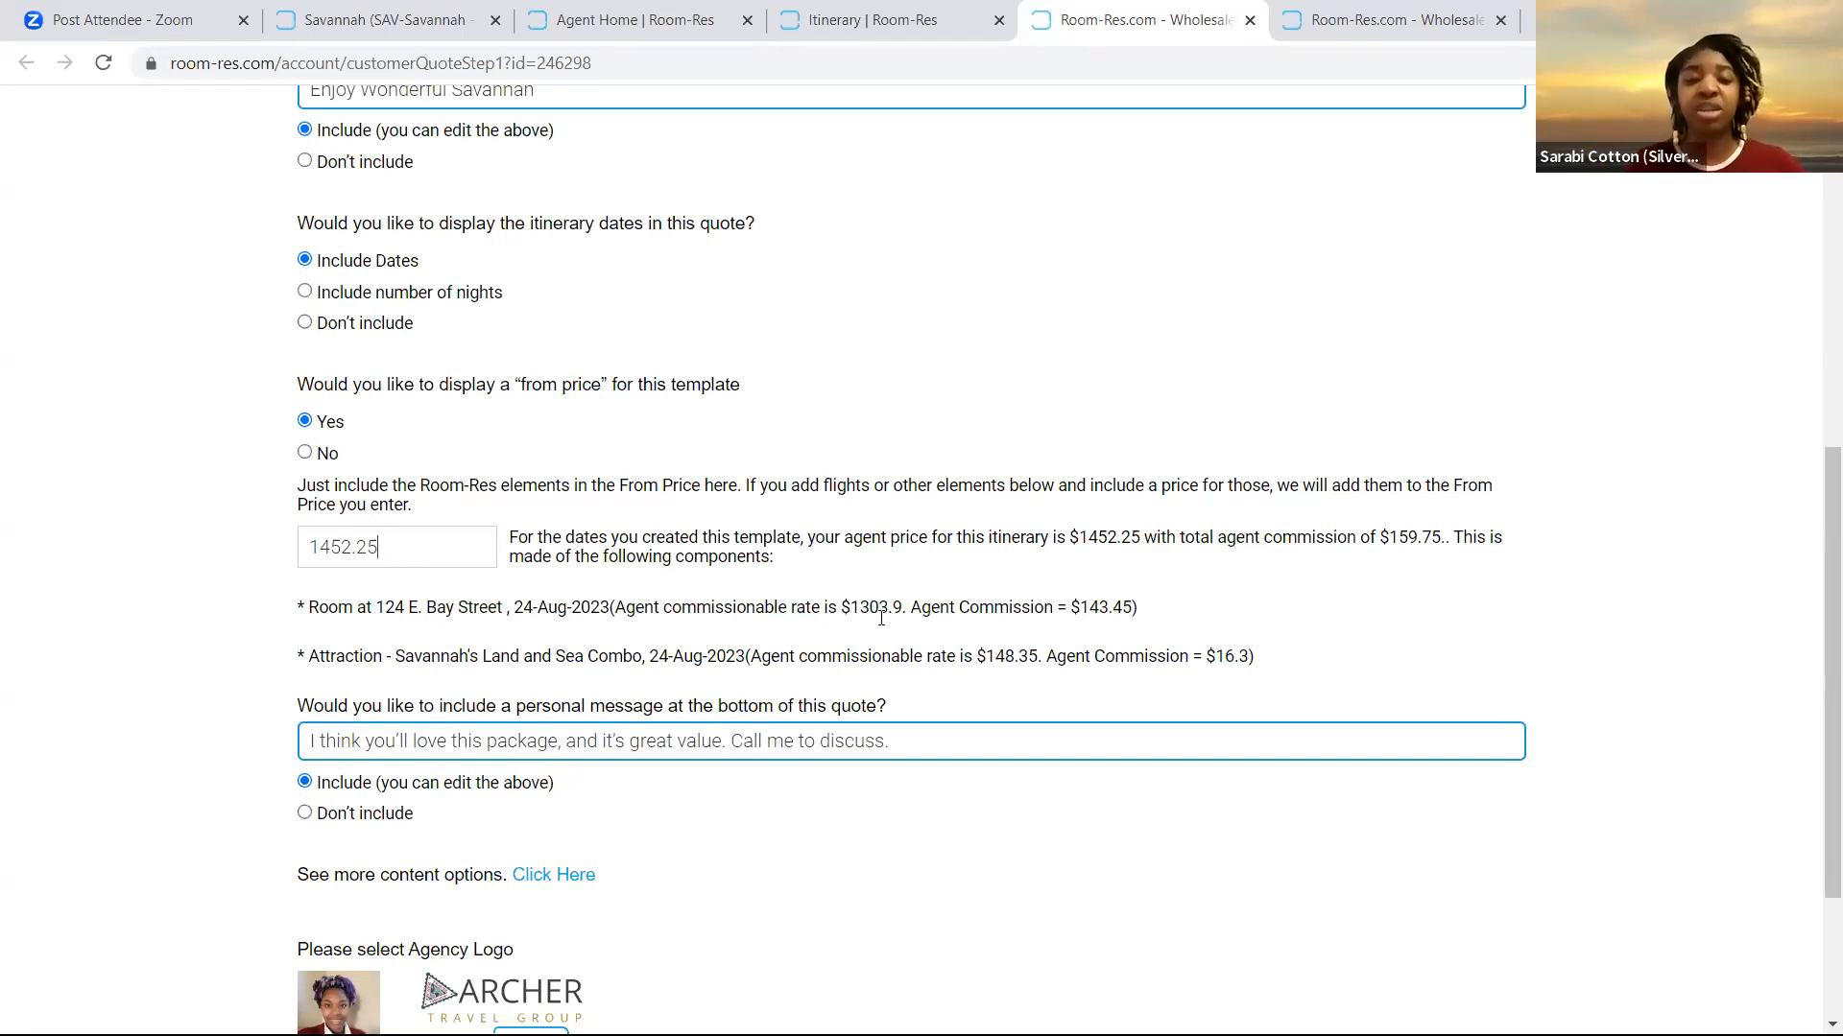
scroll(719, 615, down, 1)
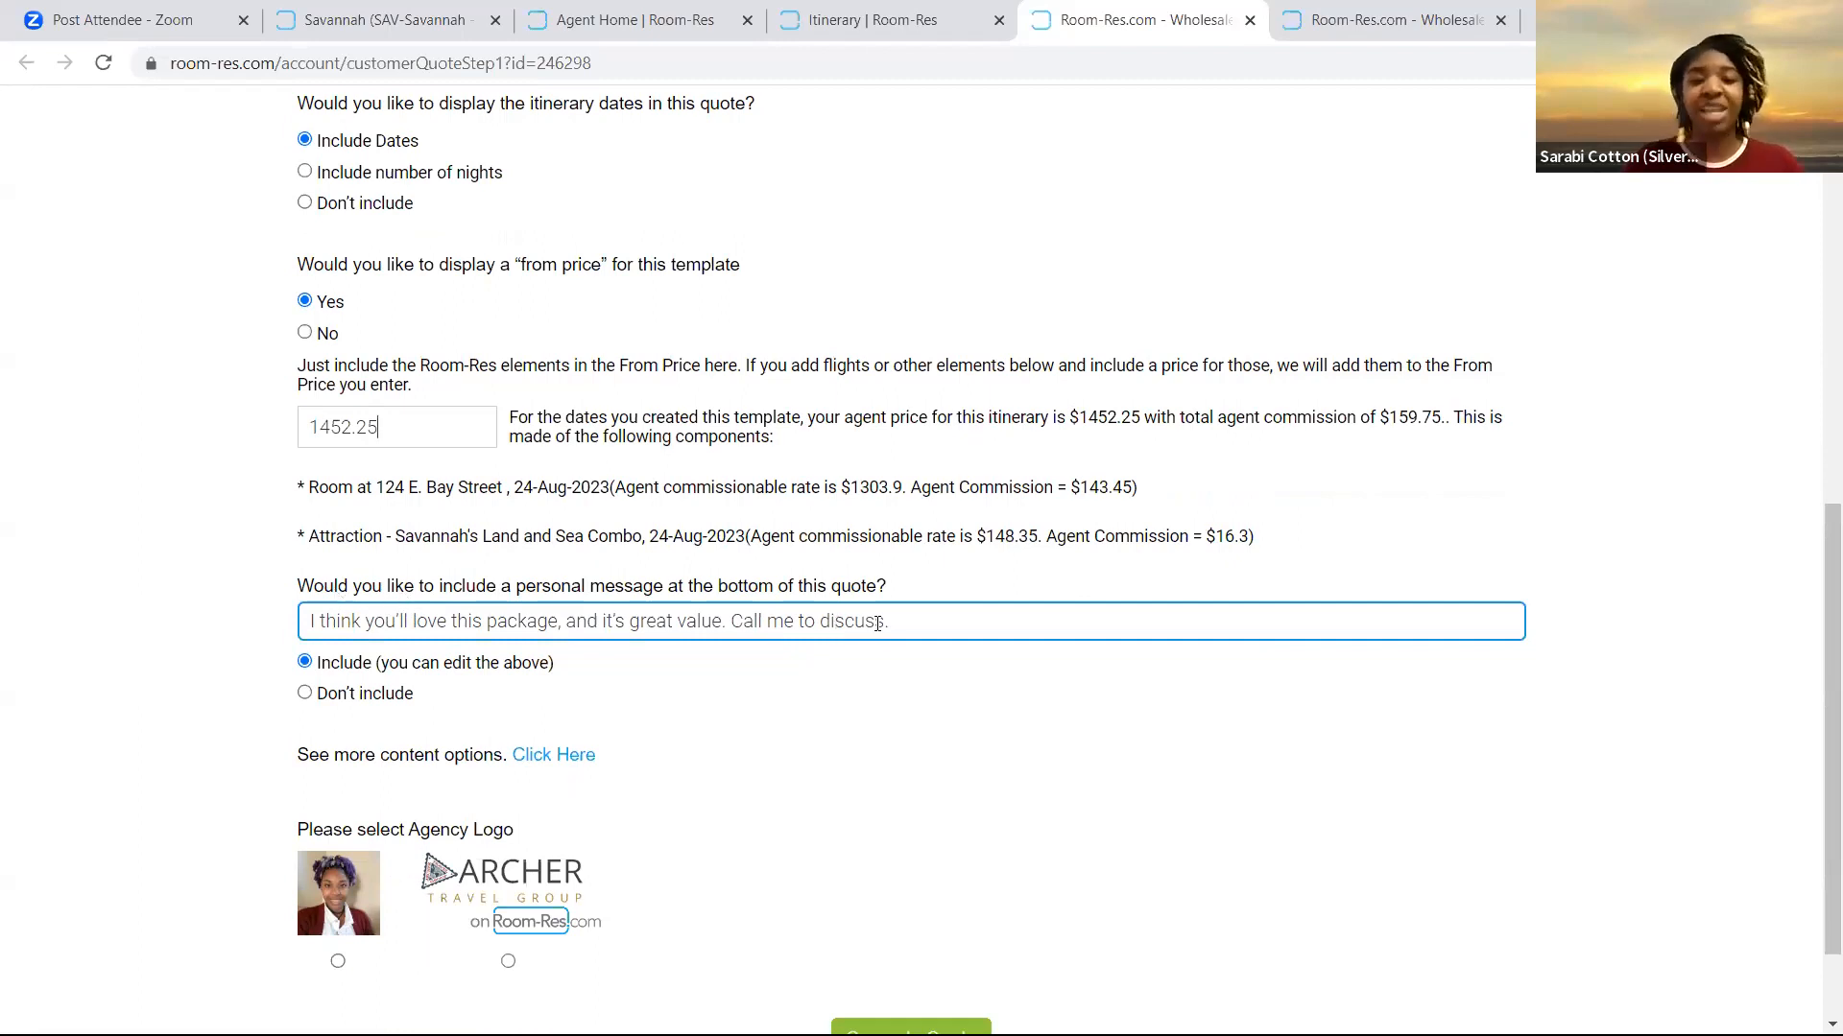
scroll(643, 507, down, 1)
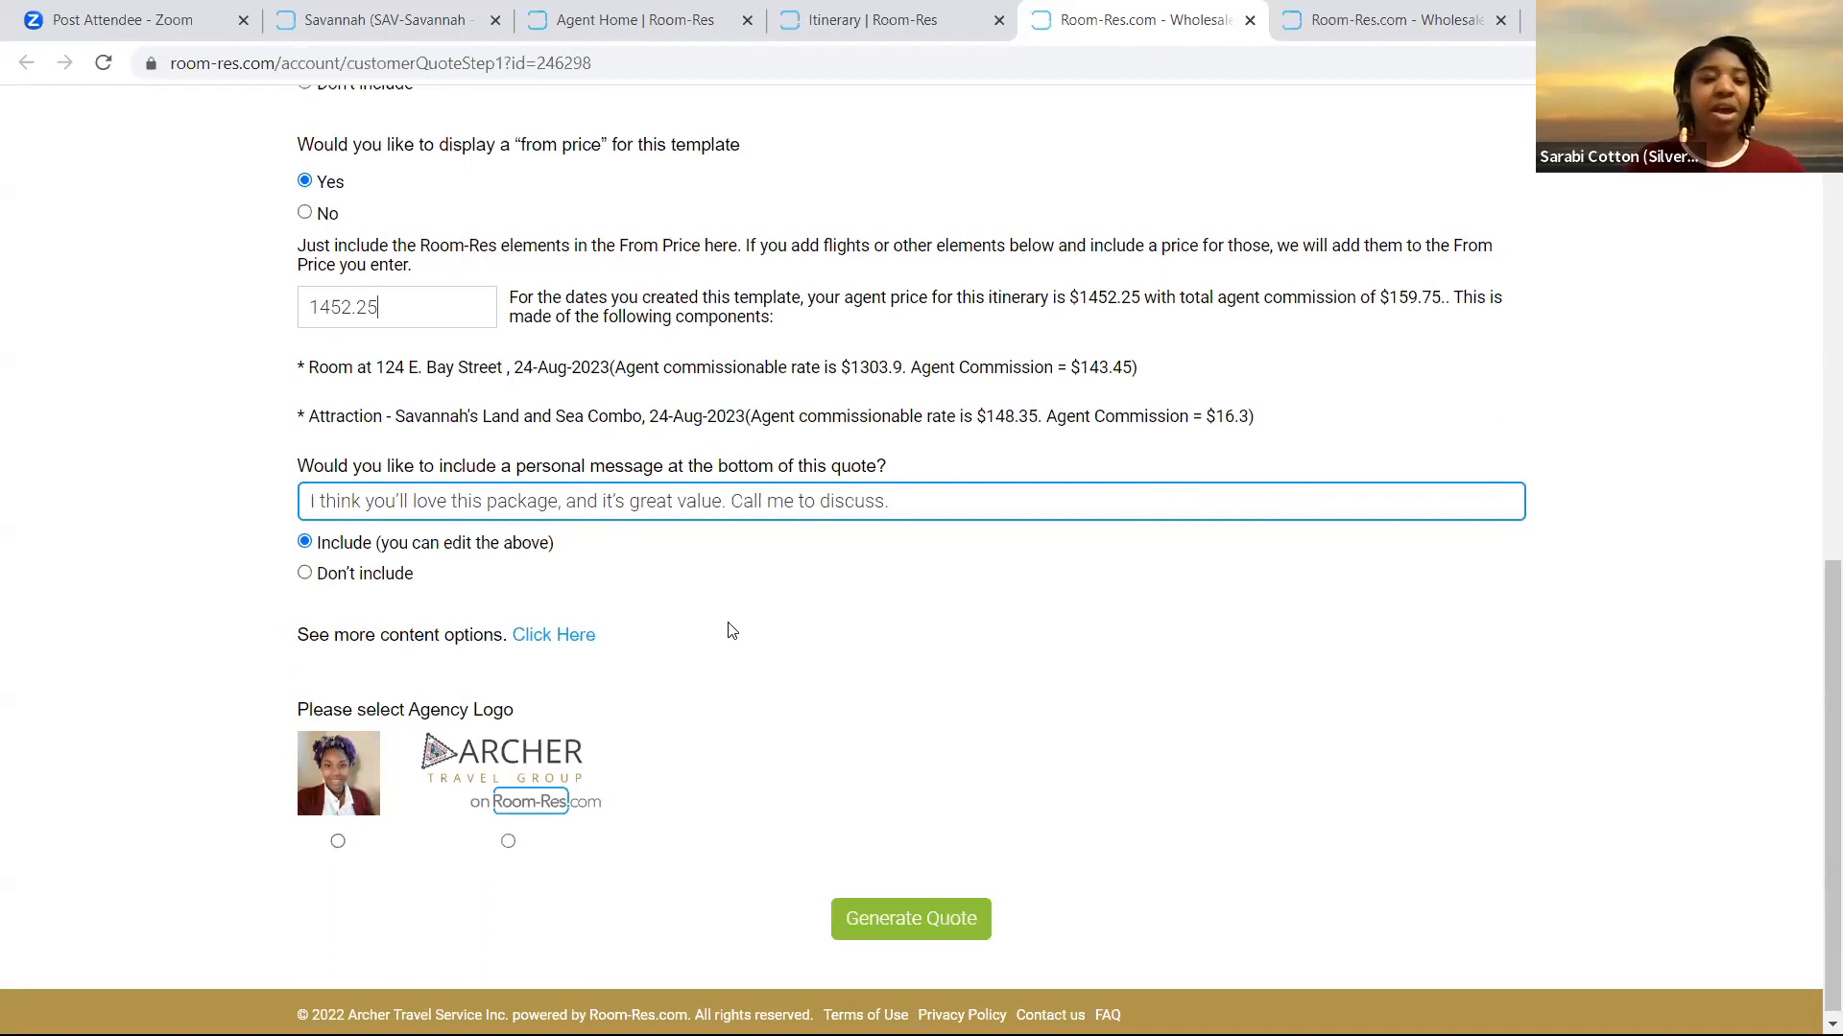
scroll(509, 659, down, 1)
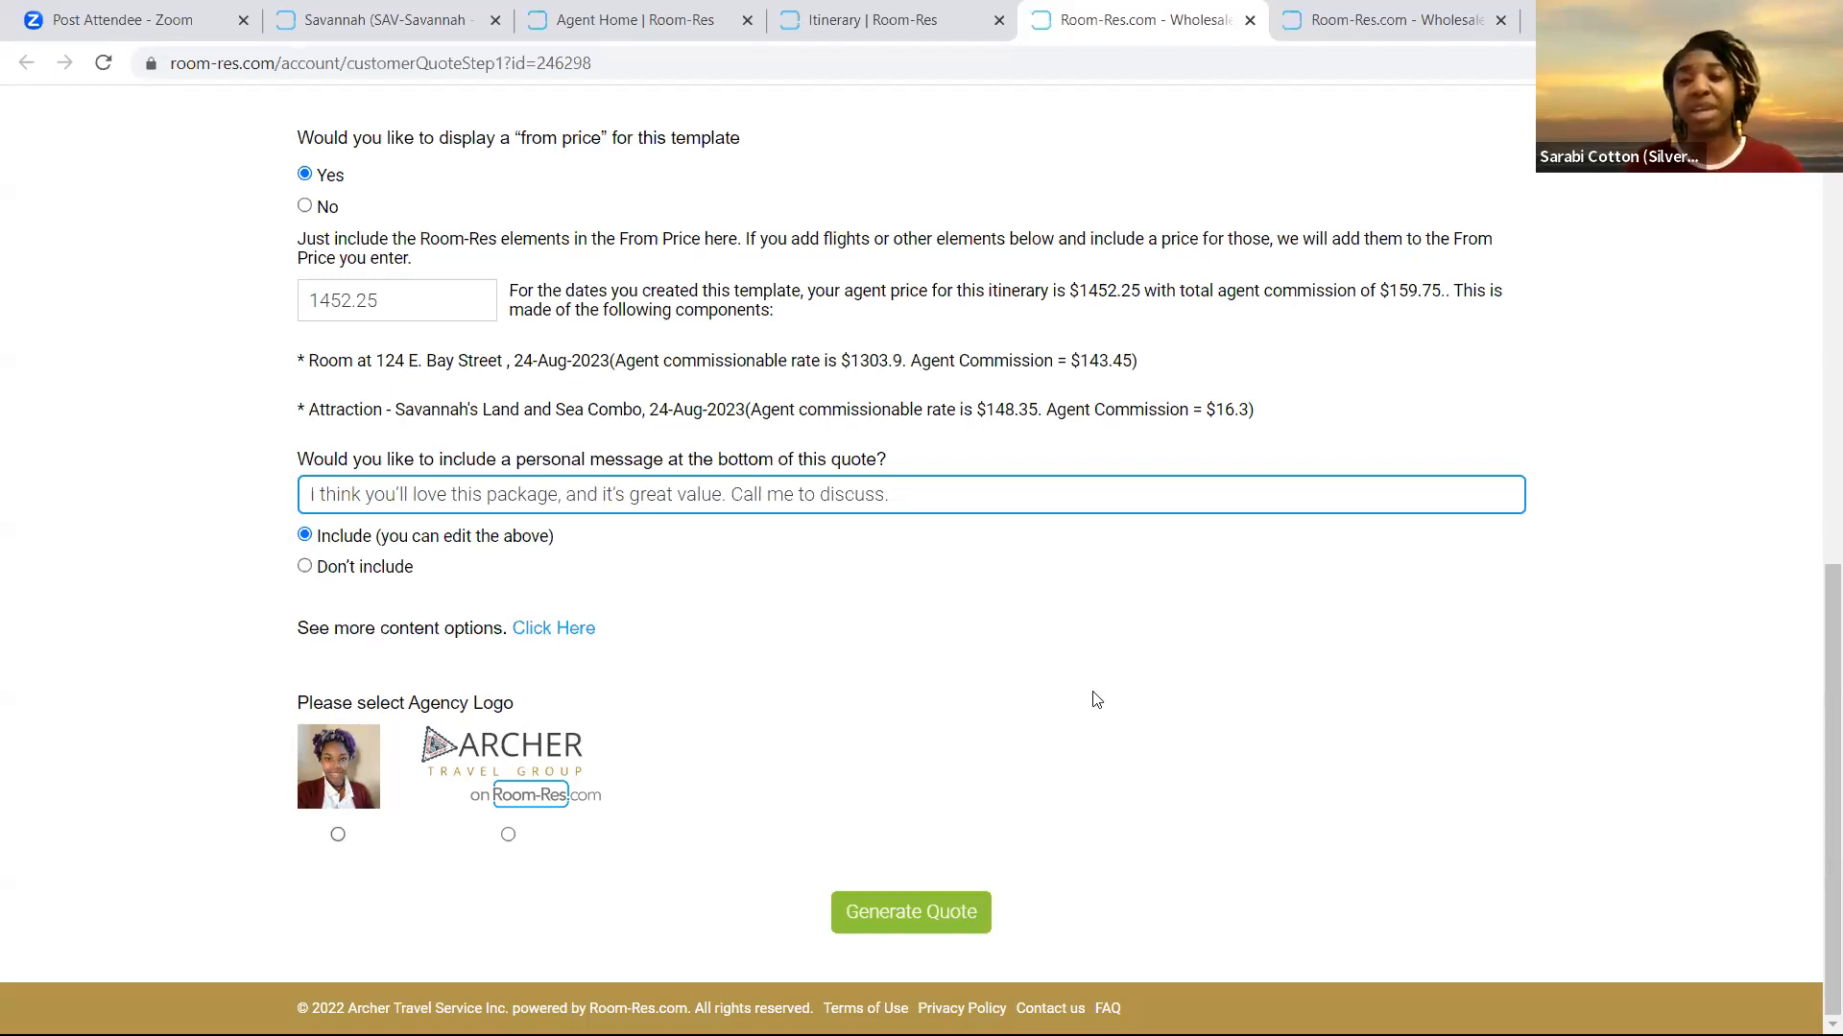
click(338, 835)
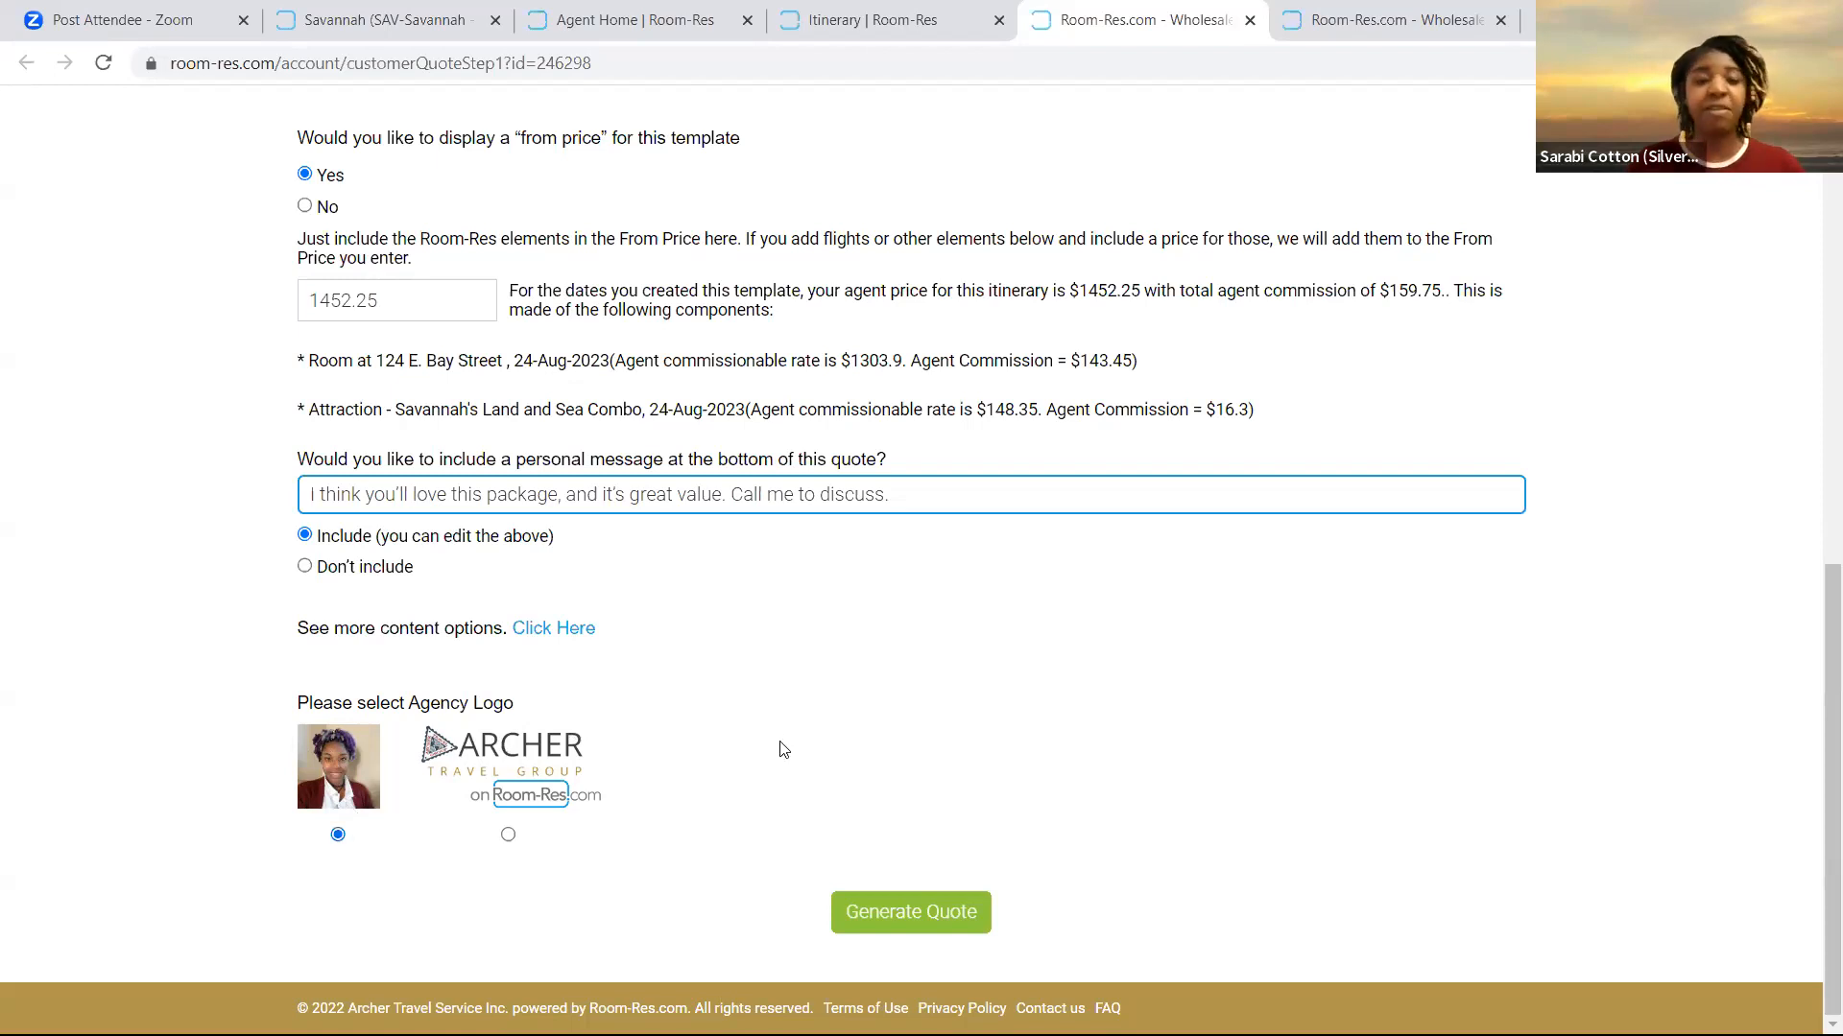
Keep the "from price" display enabled and set the price to 1500.00
scroll(784, 750, up, 3)
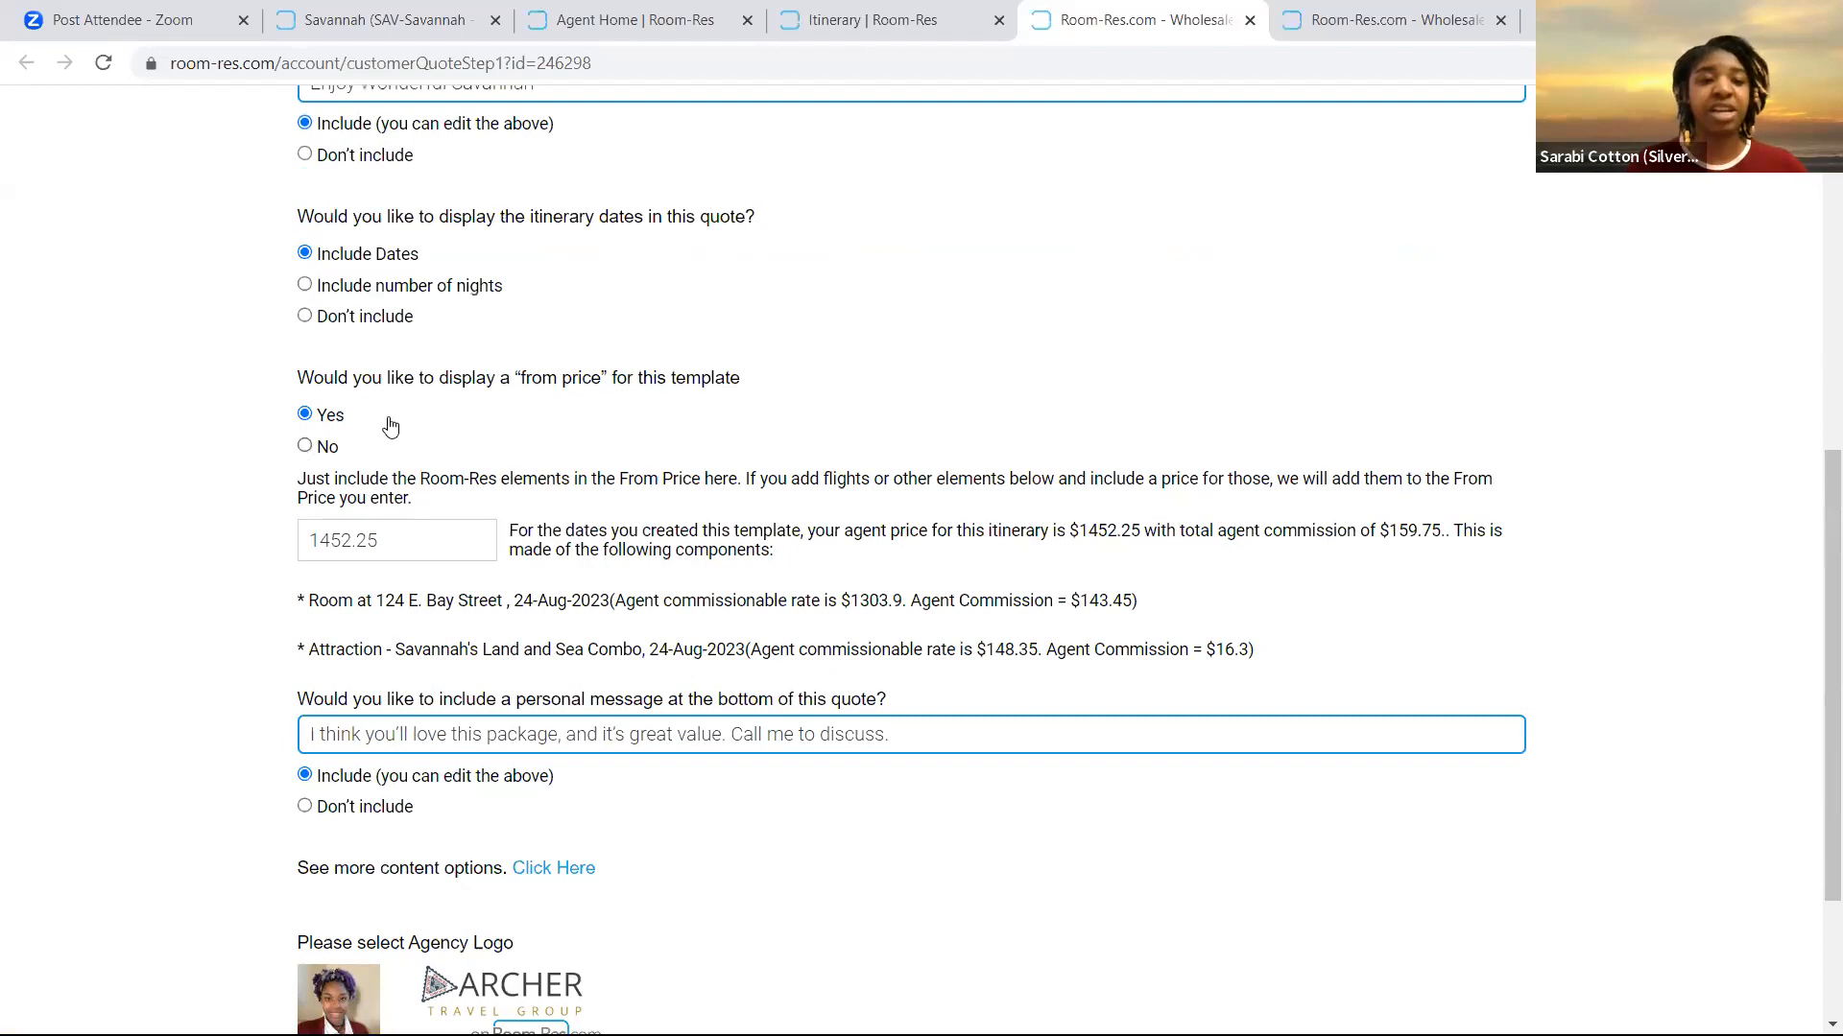
click(304, 446)
click(306, 415)
drag(404, 549, 288, 565)
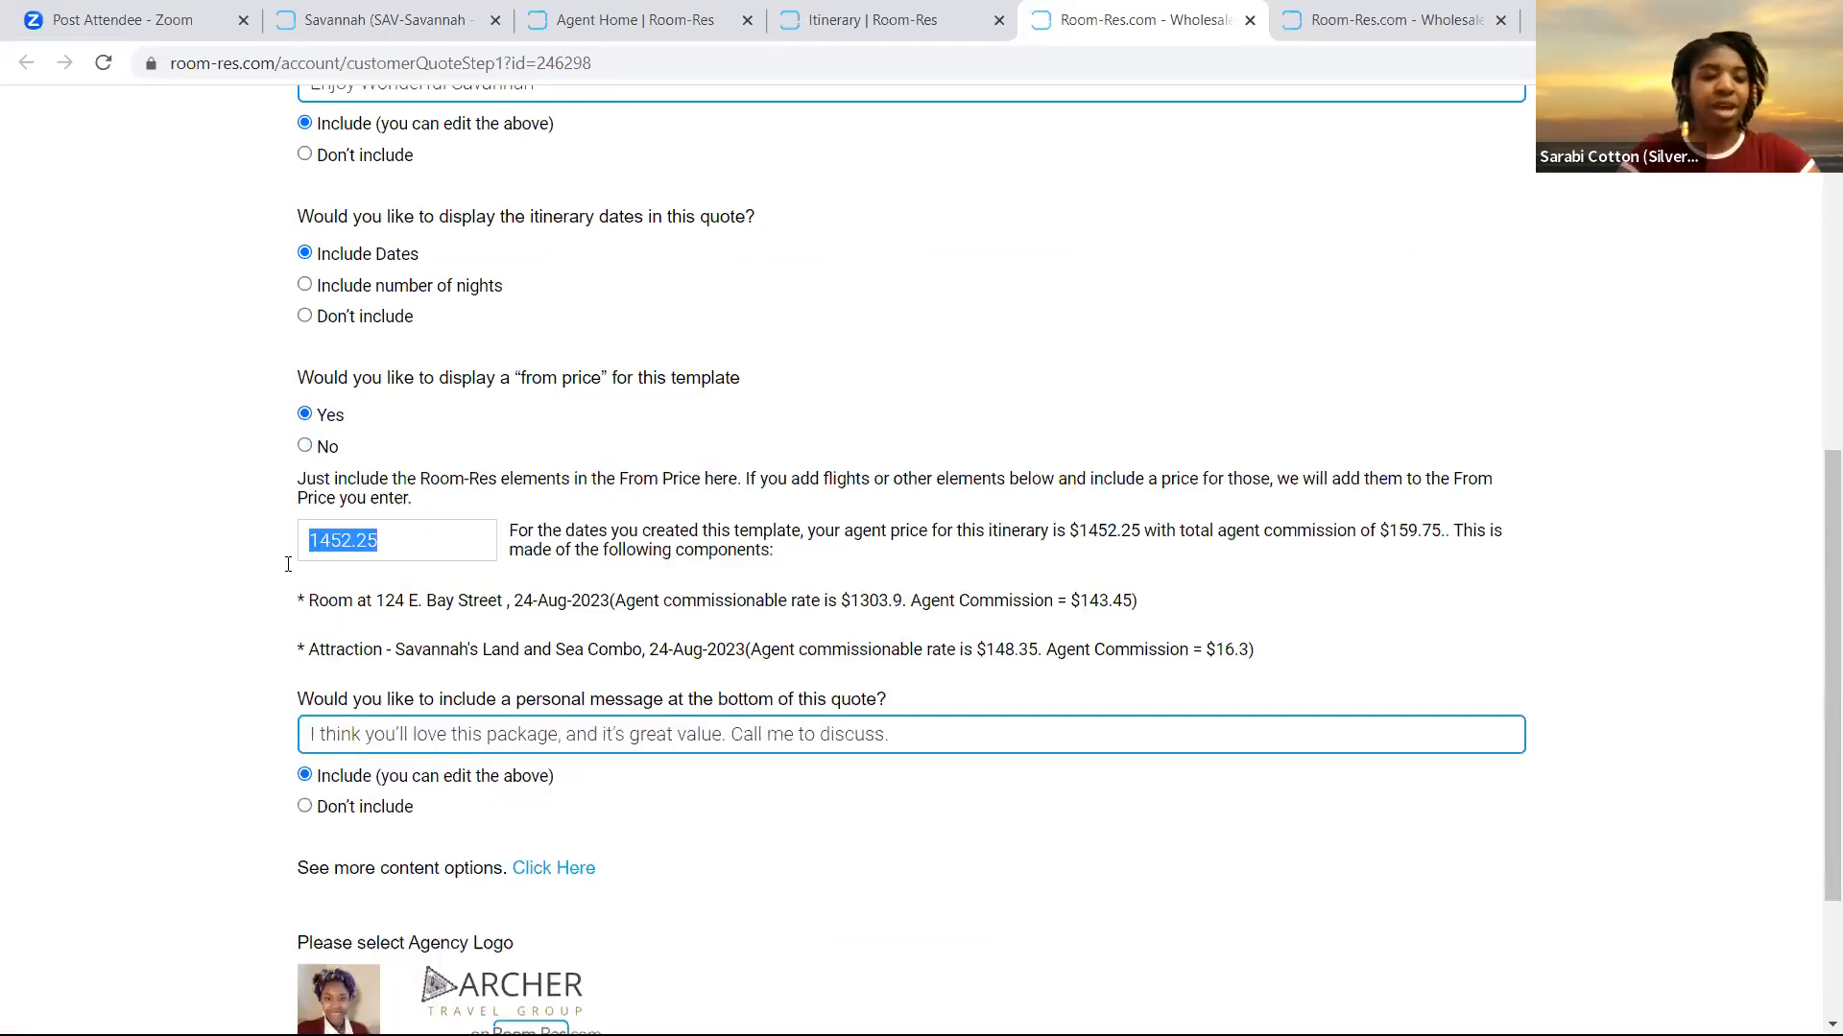
text(150)
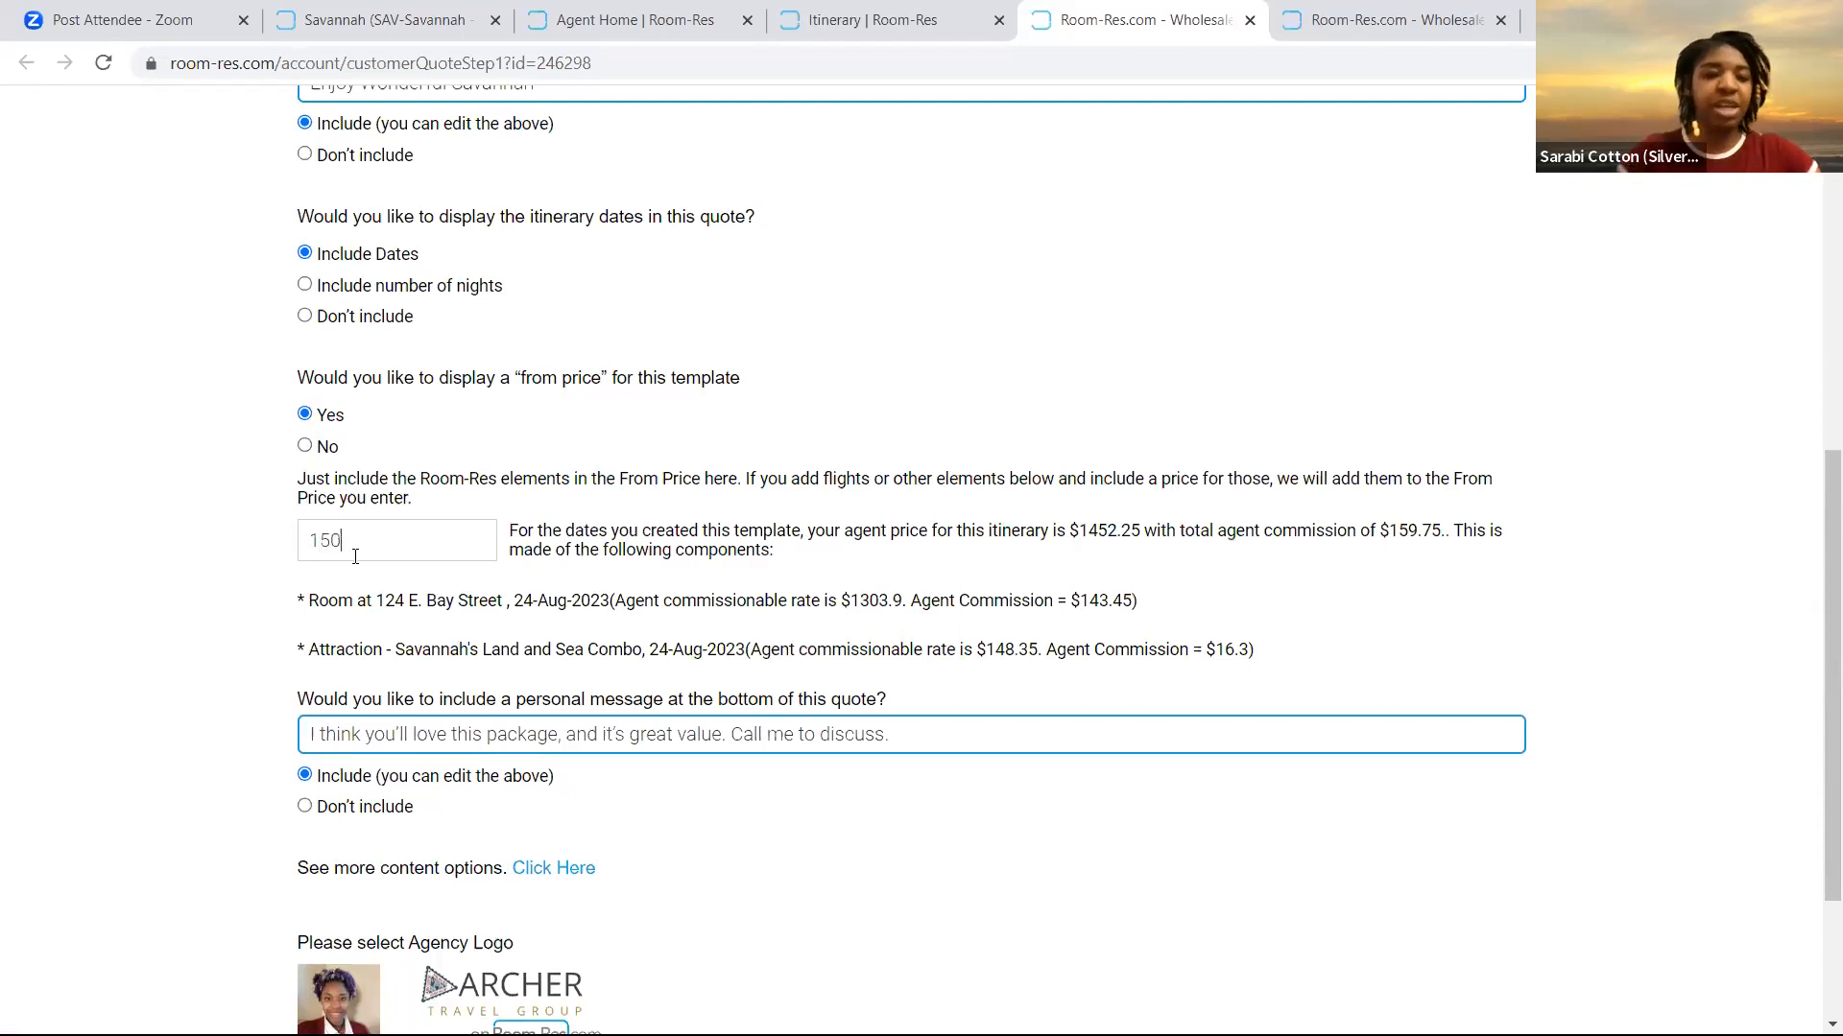
text(0.00)
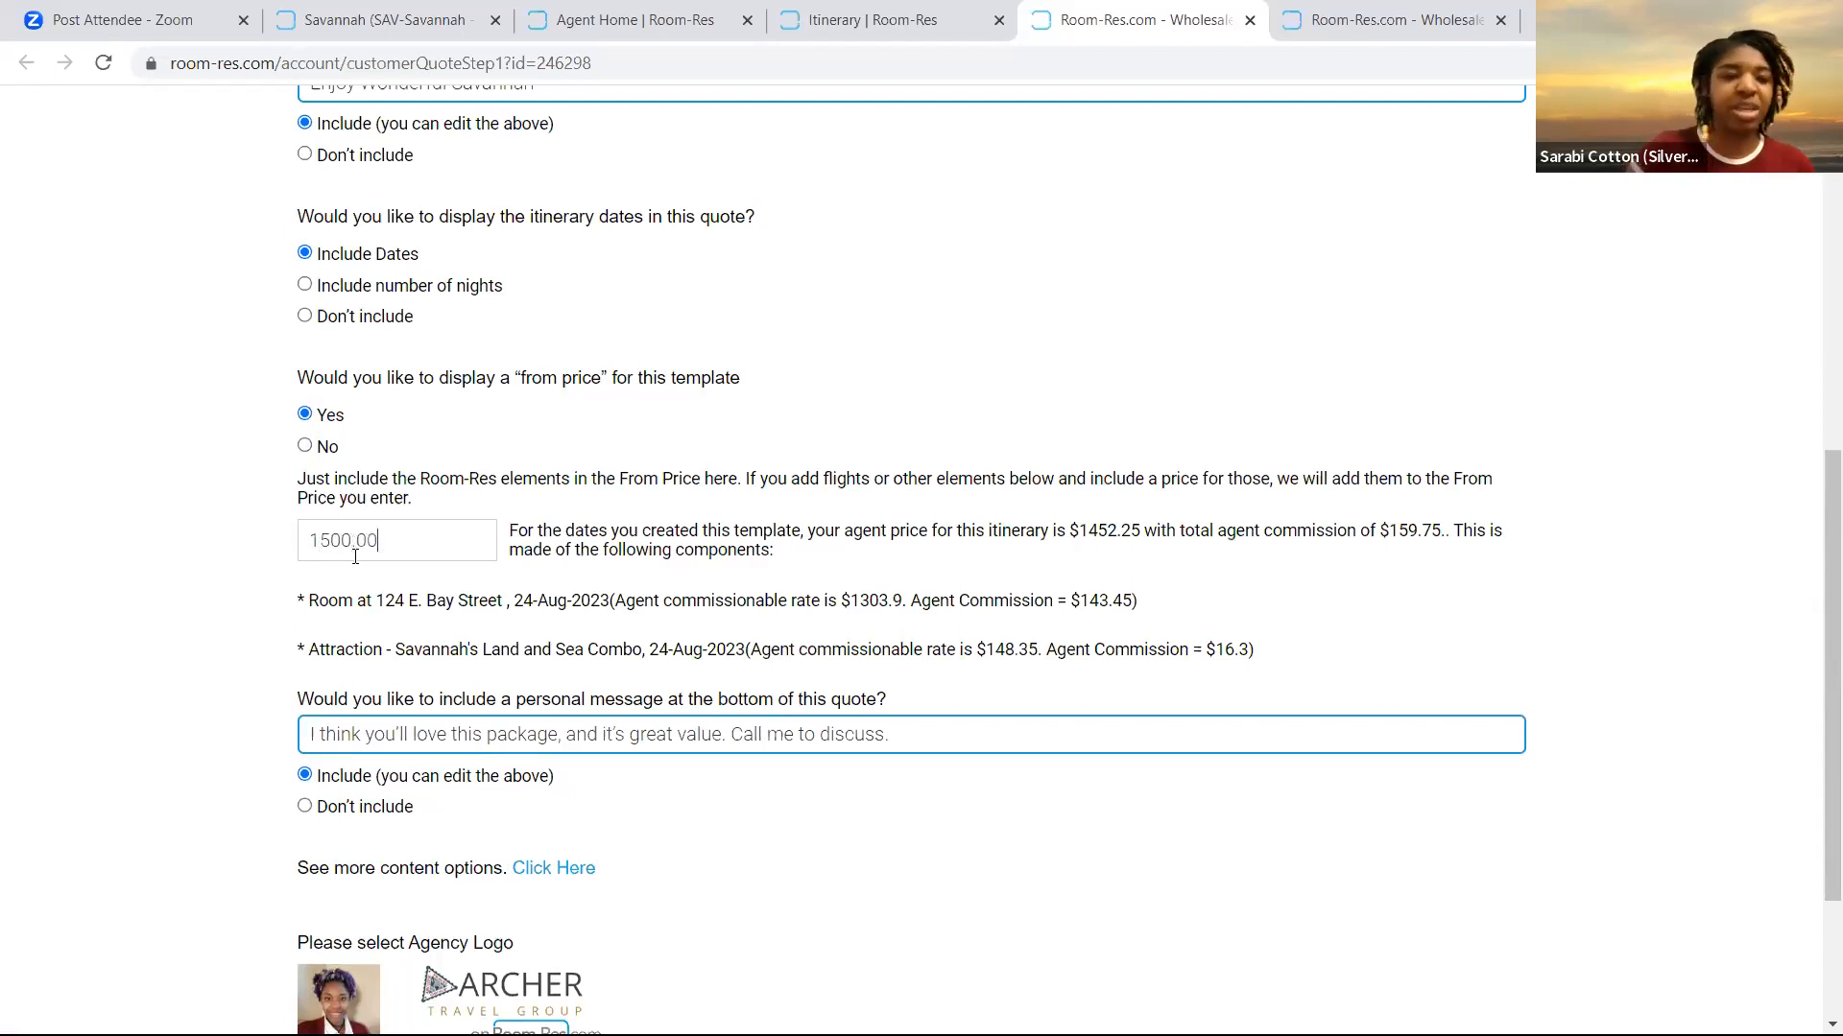
Check the completed quote settings, generate the customer quote, and bring its URL and PDF link into view
scroll(455, 603, down, 3)
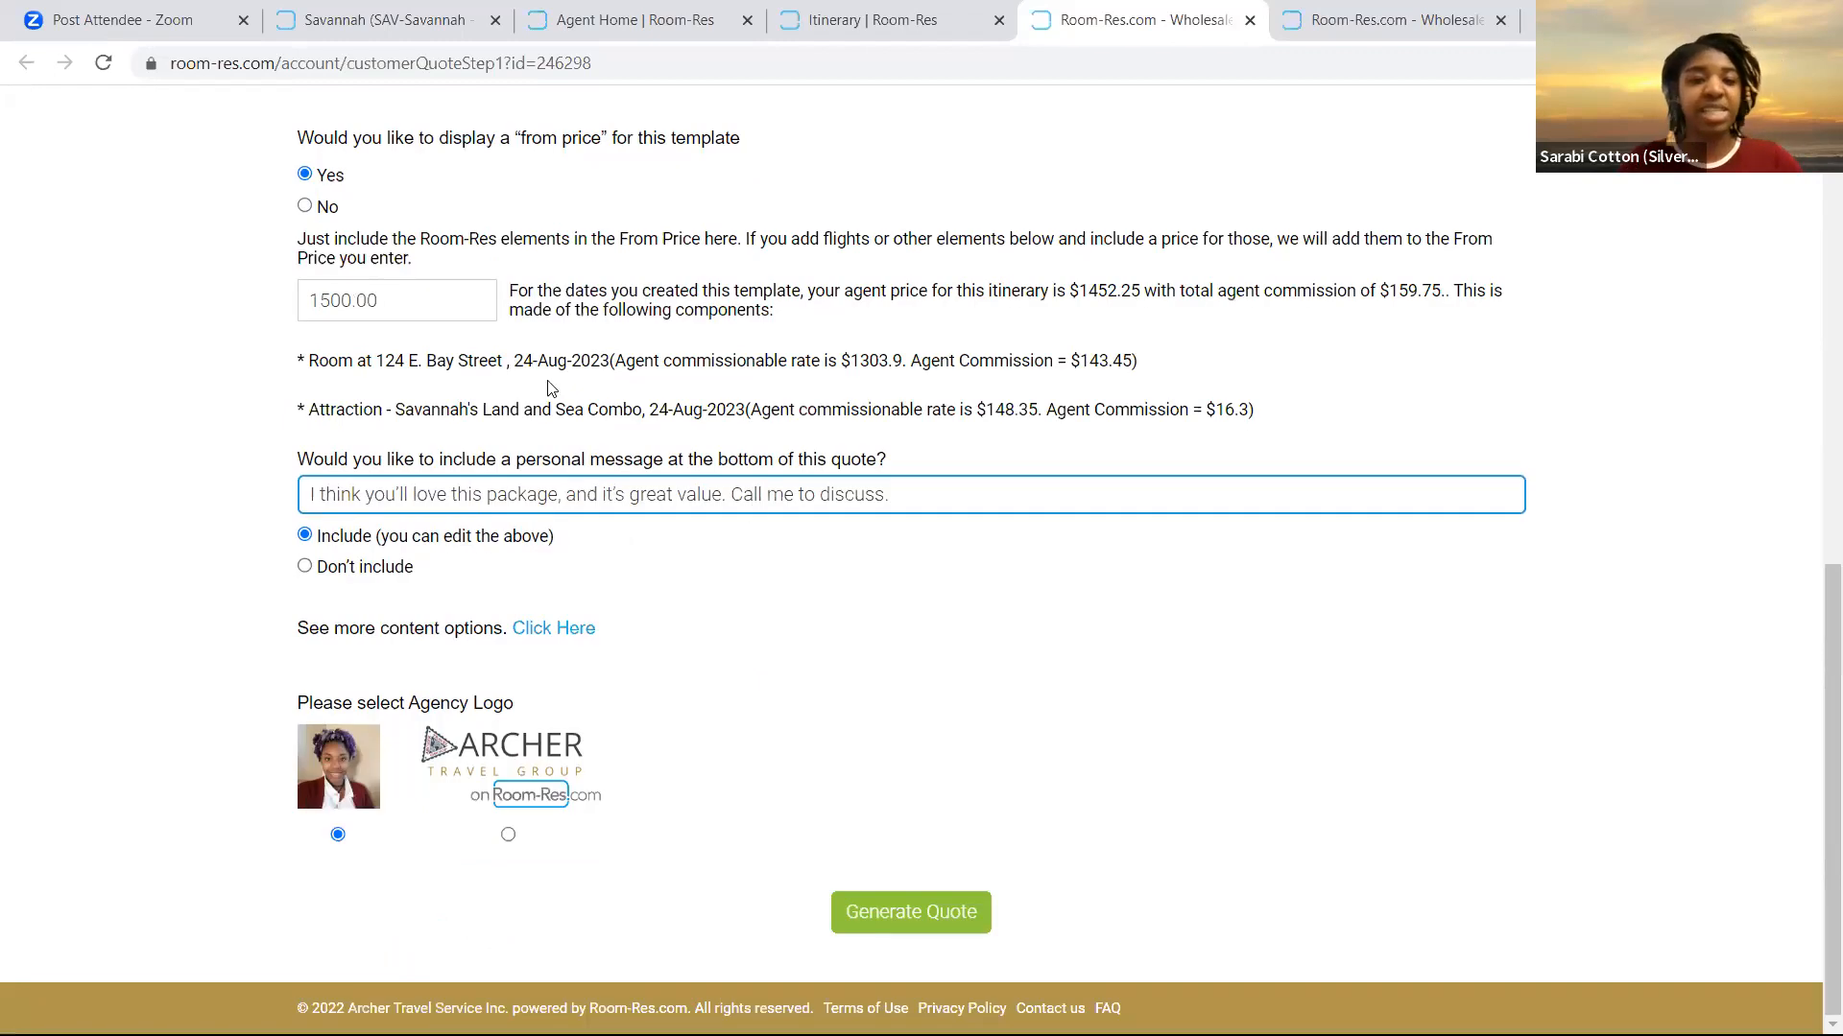
scroll(506, 415, up, 3)
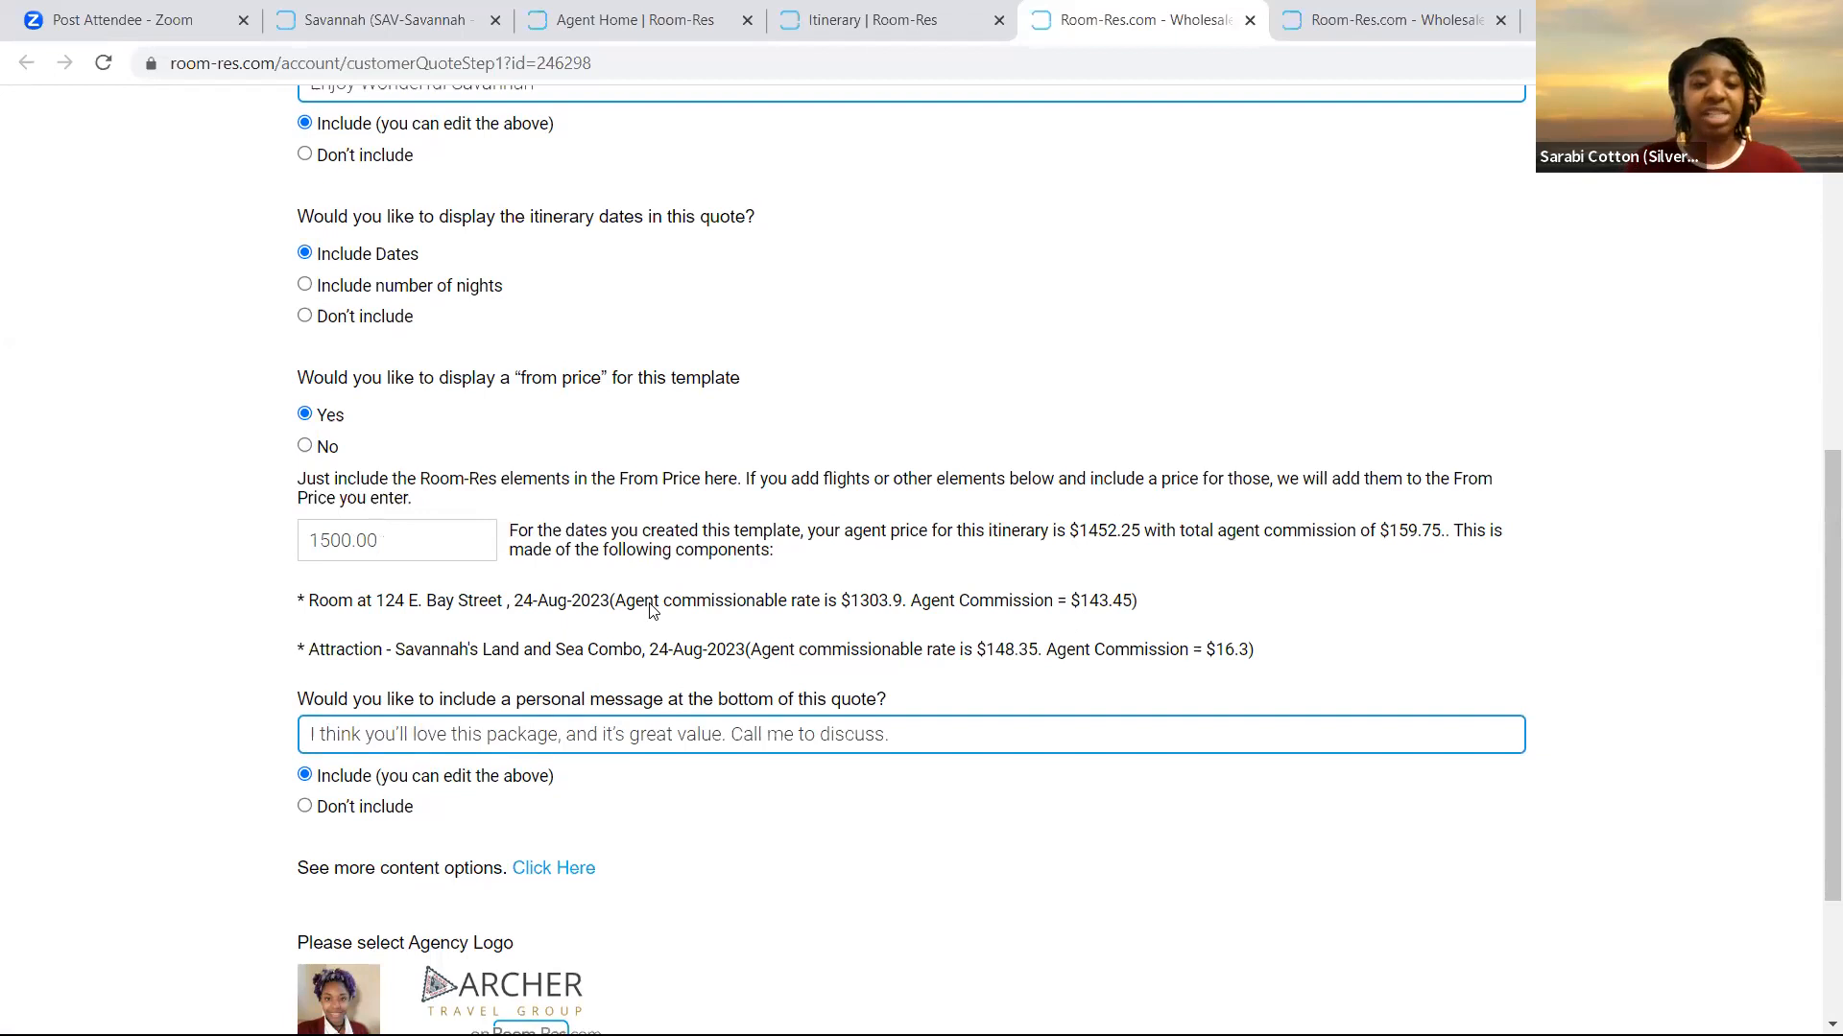
scroll(829, 543, down, 1)
scroll(902, 921, down, 1)
click(907, 921)
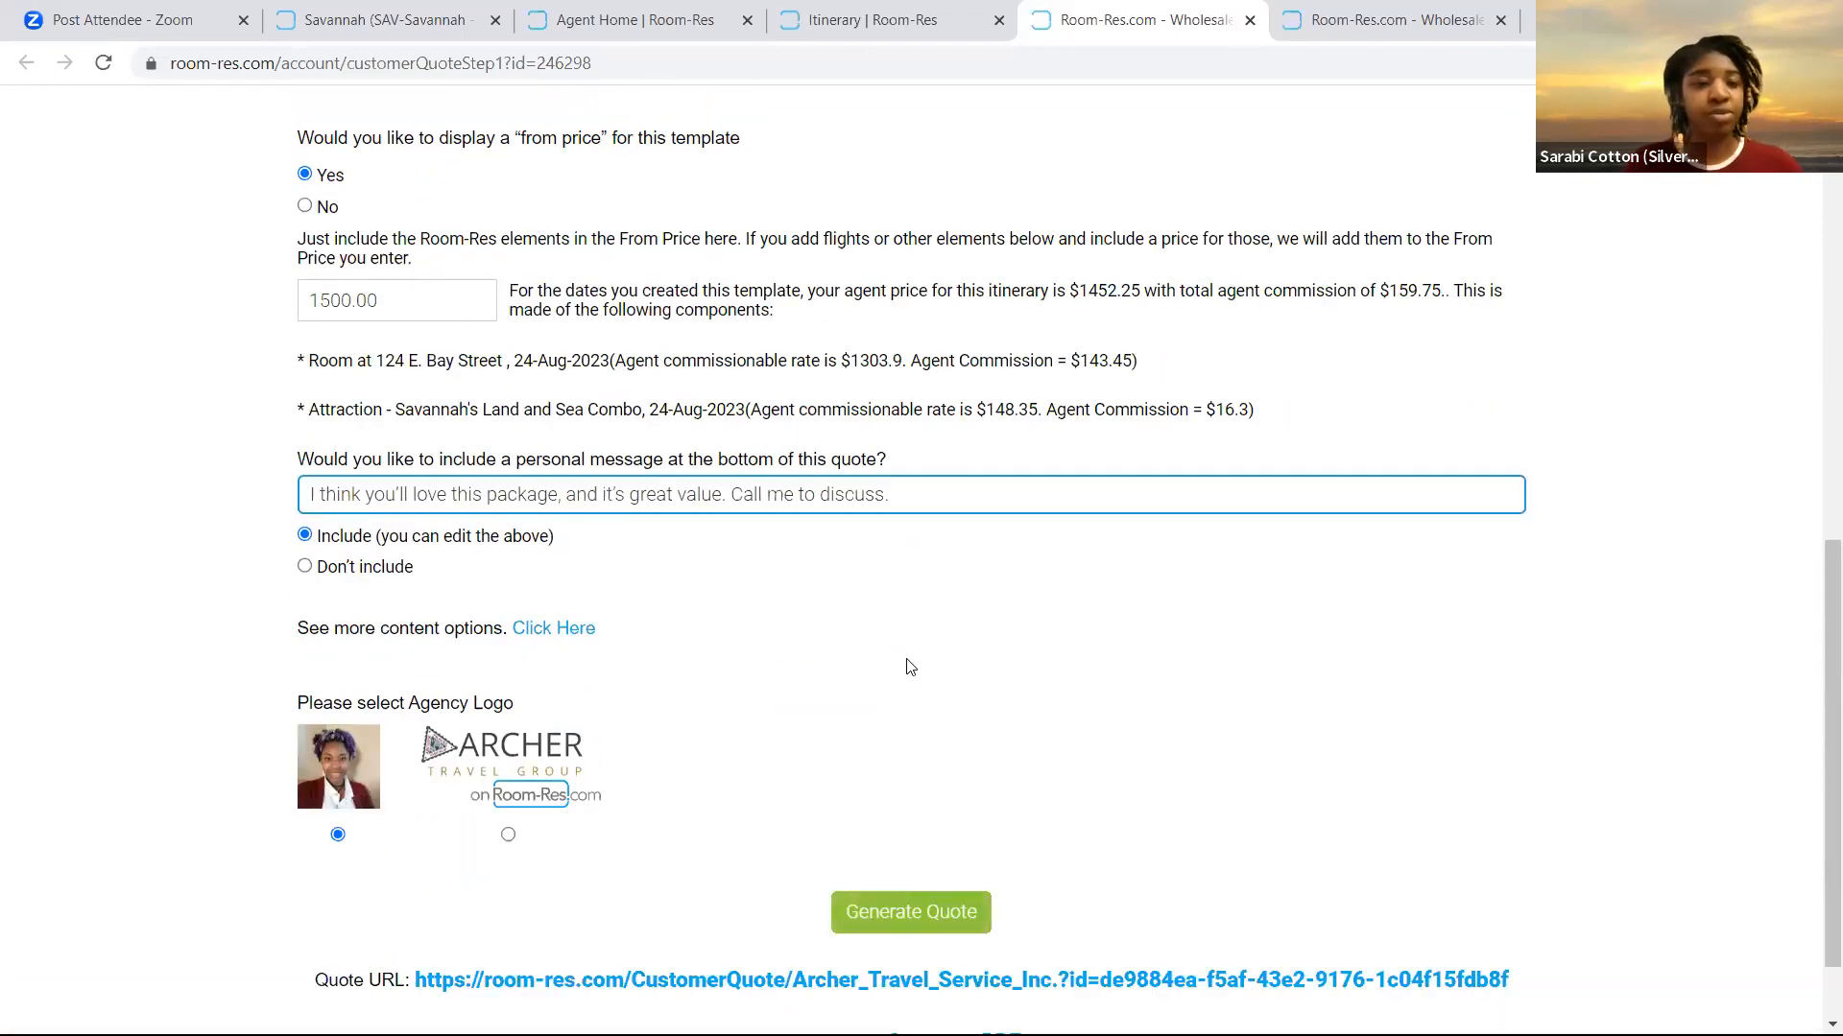
scroll(910, 667, down, 1)
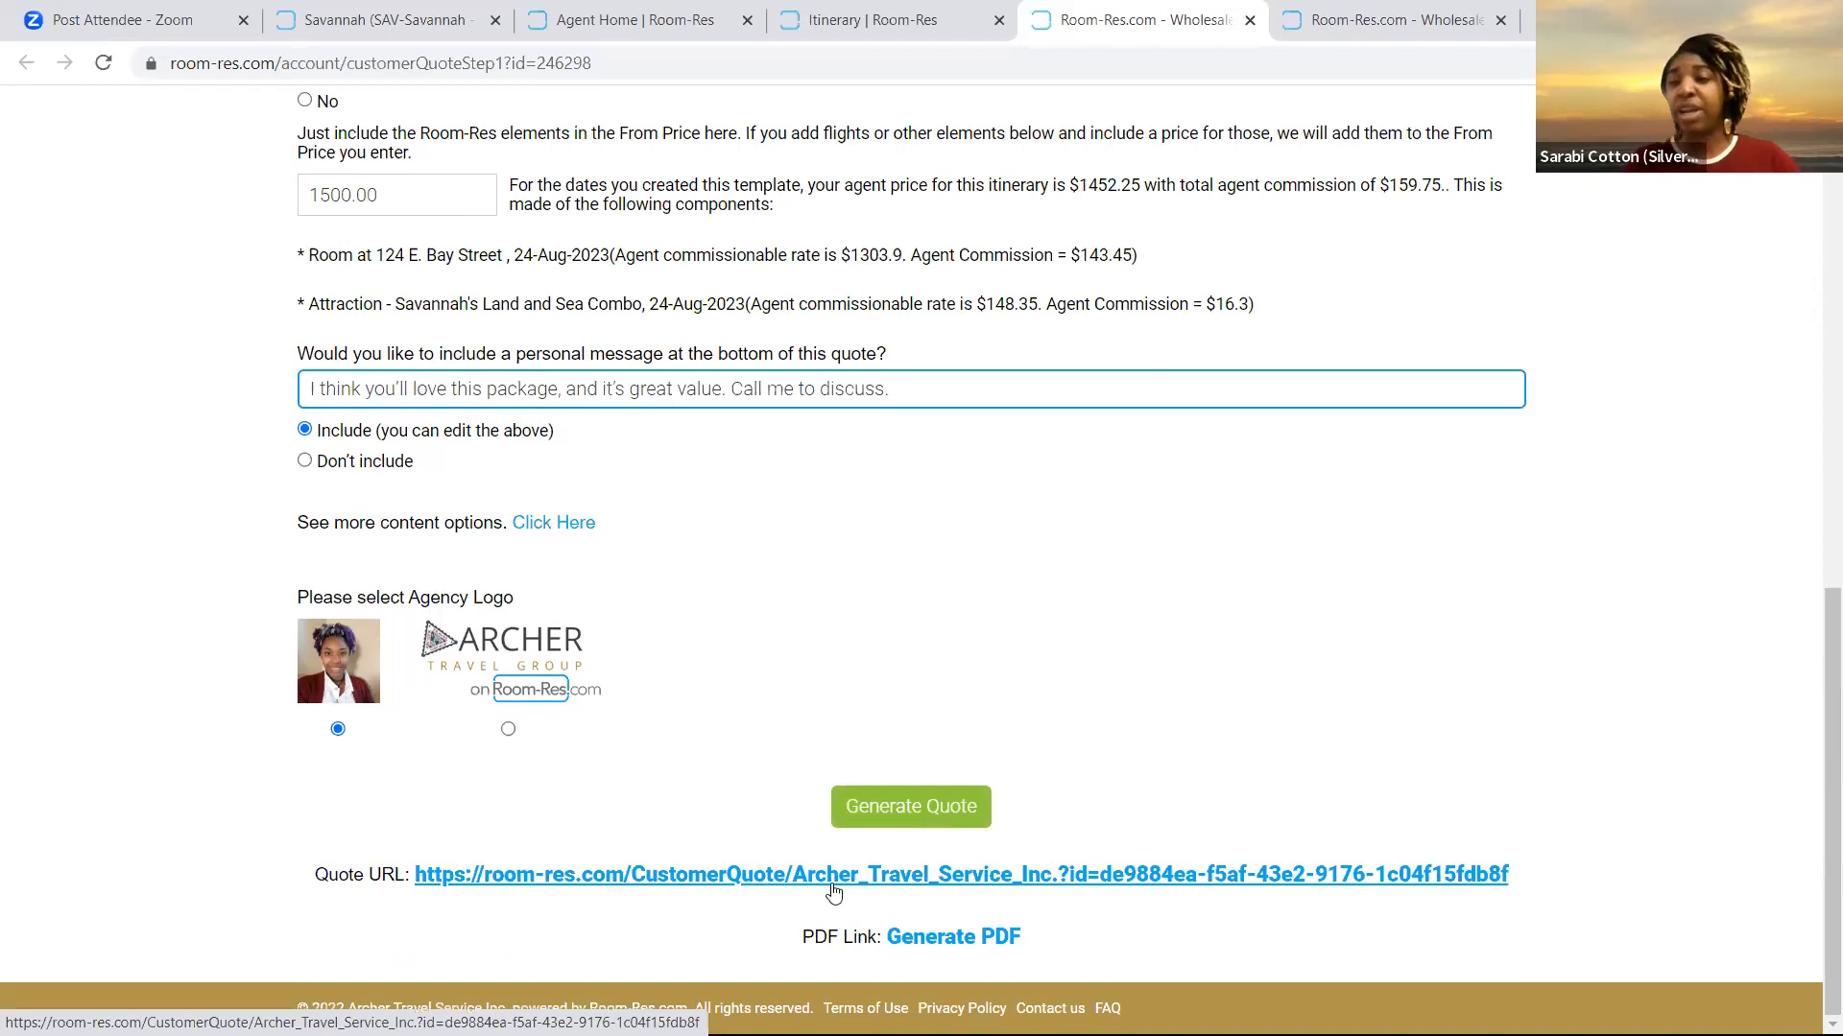
Generate the PDF version of the Savannah quote and review its hotel, attraction and personal message sections
click(935, 948)
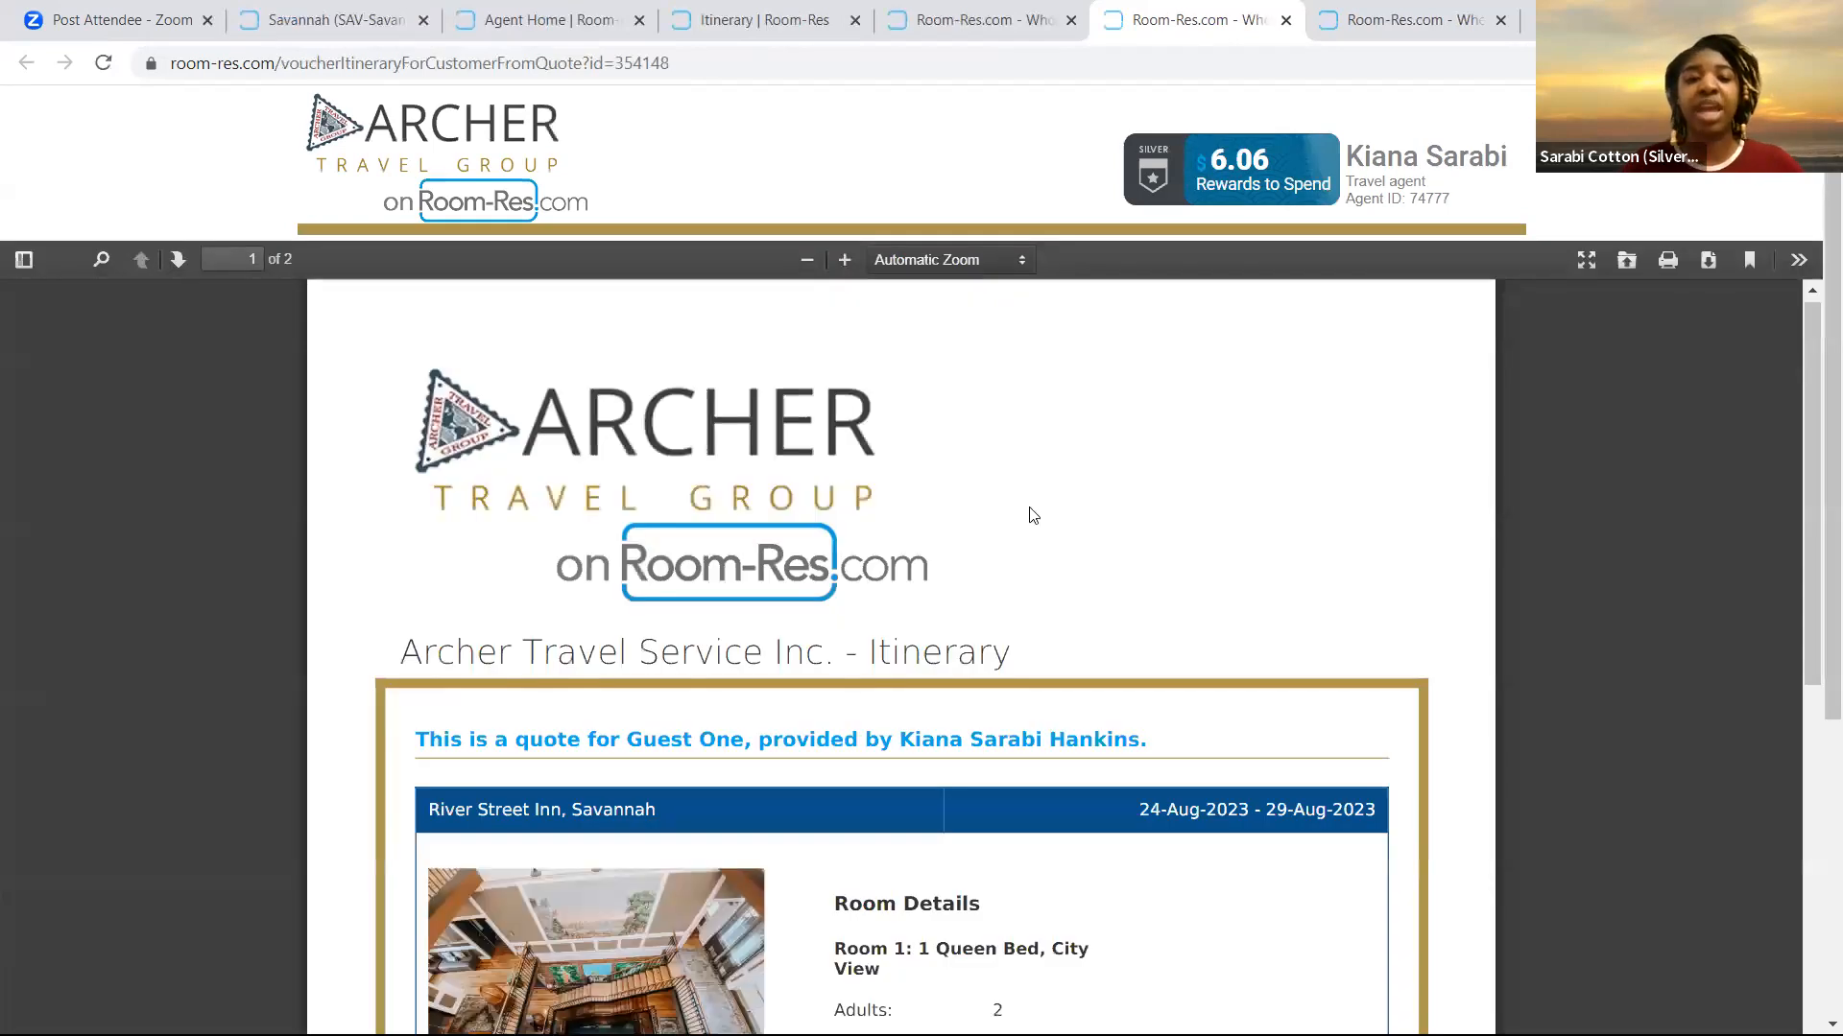
scroll(979, 506, down, 3)
scroll(936, 496, down, 20)
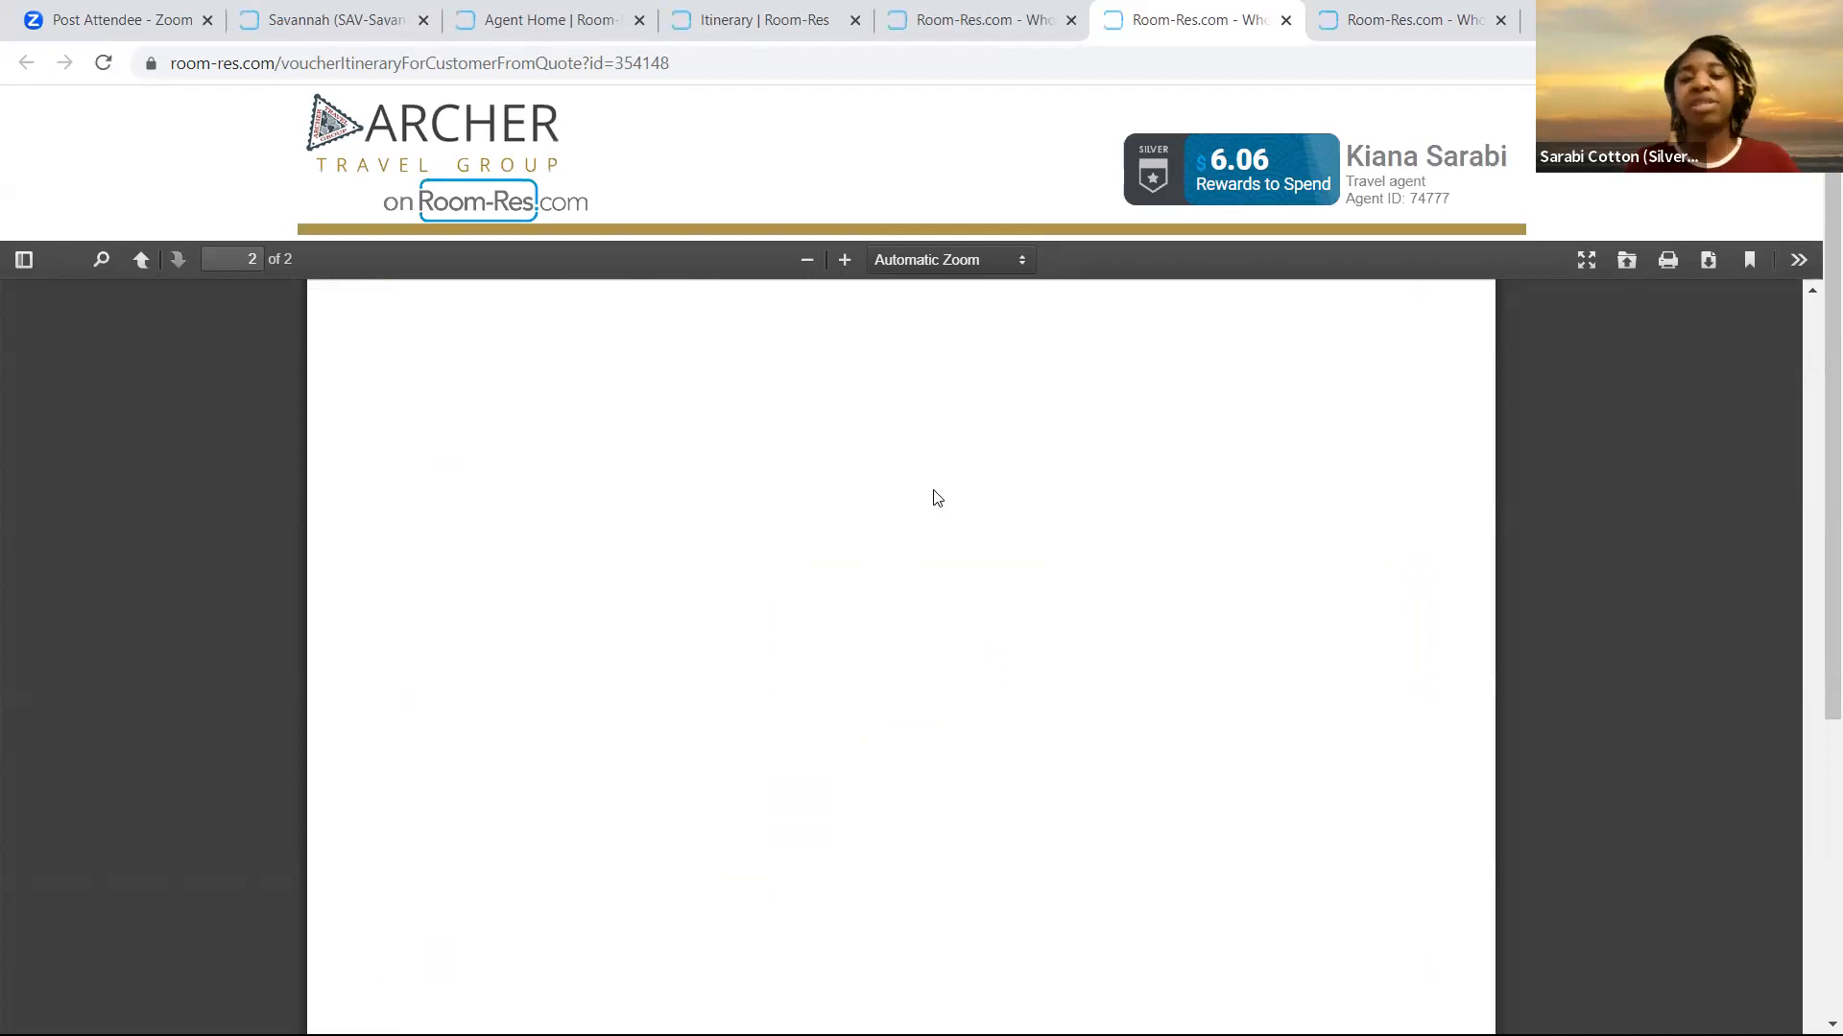
scroll(991, 636, down, 2)
scroll(991, 636, down, 3)
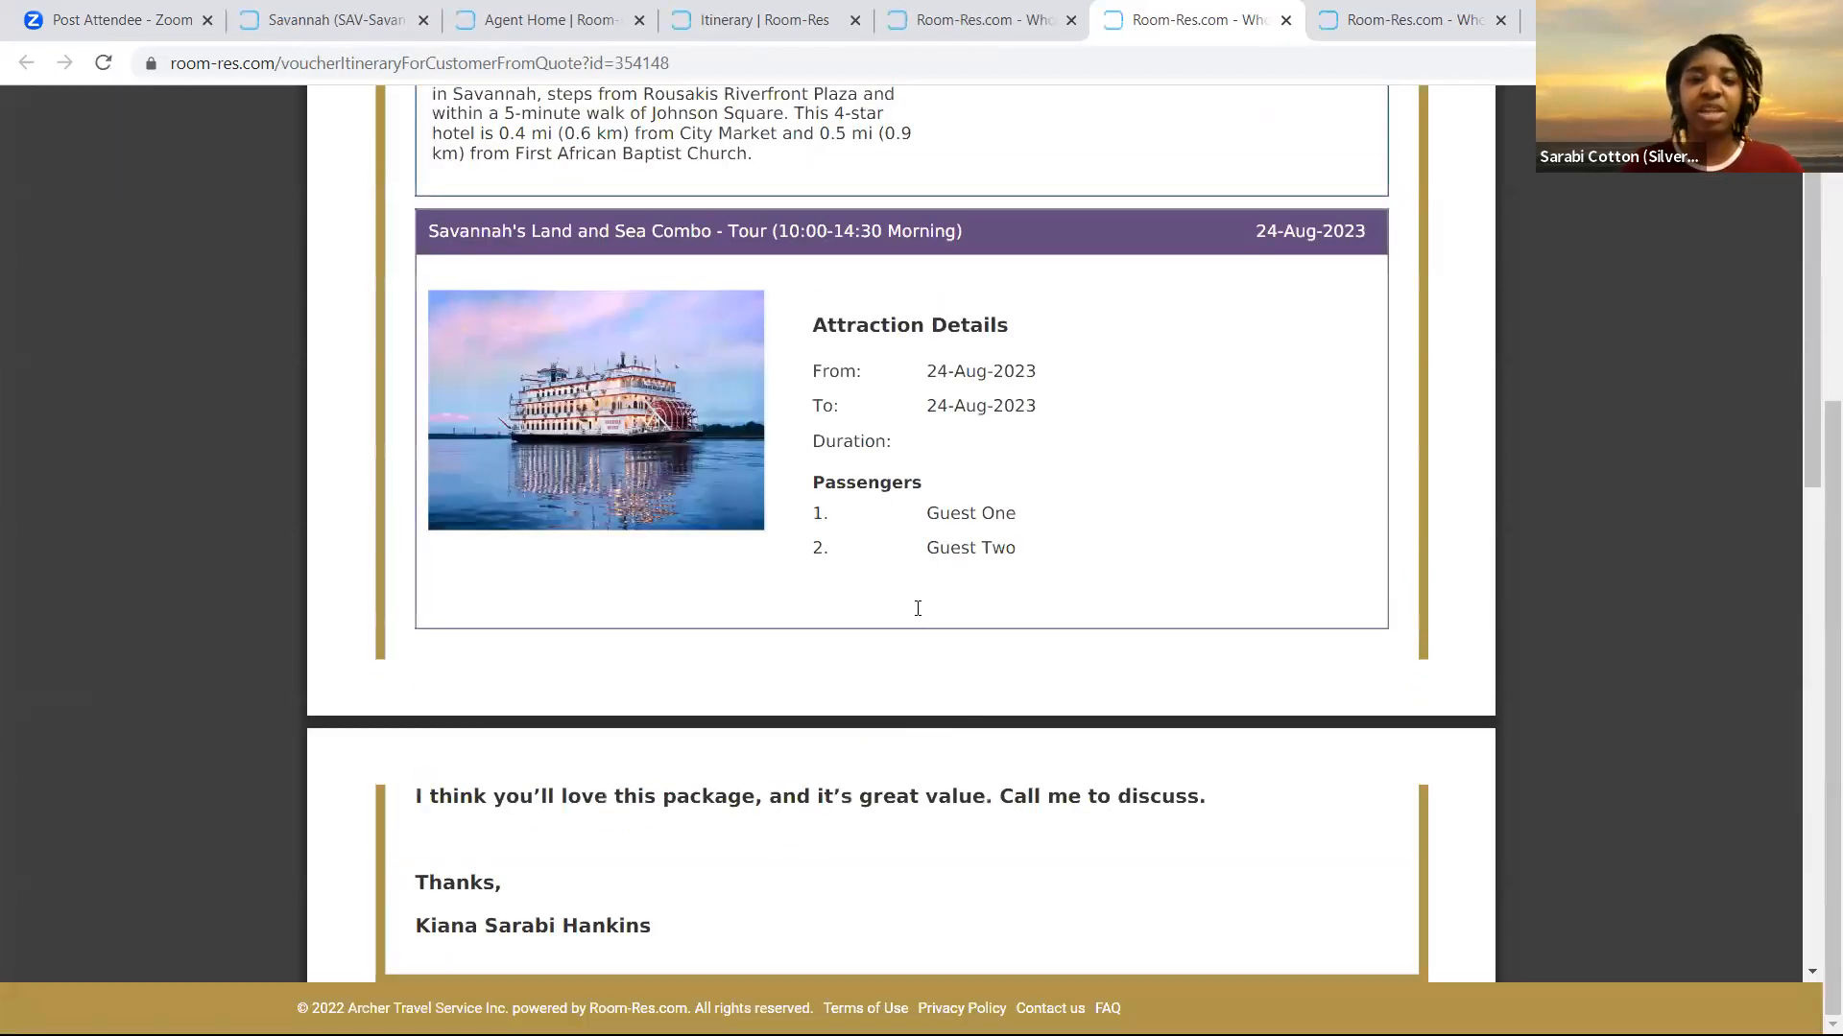
scroll(959, 138, up, 10)
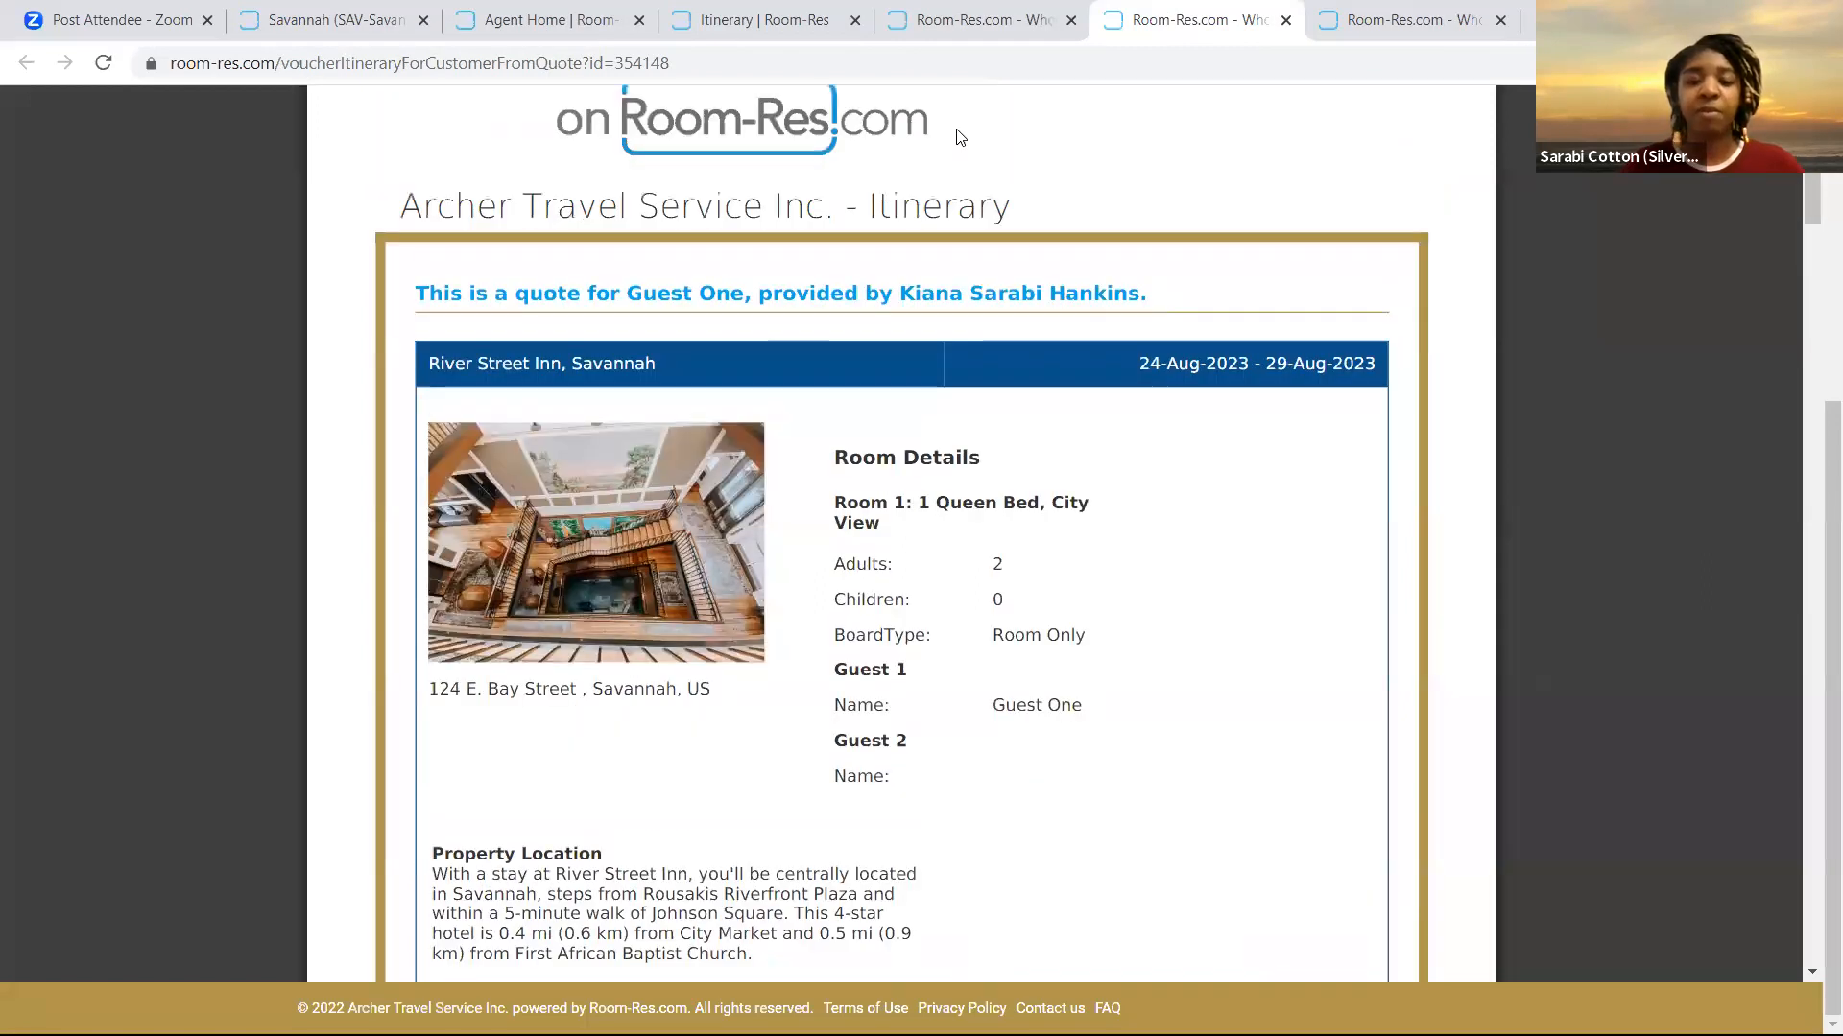
Return to the quote settings, open the customer's online Savannah Escape quote and review it through the personal message and map
key(ctrl+shift+Tab)
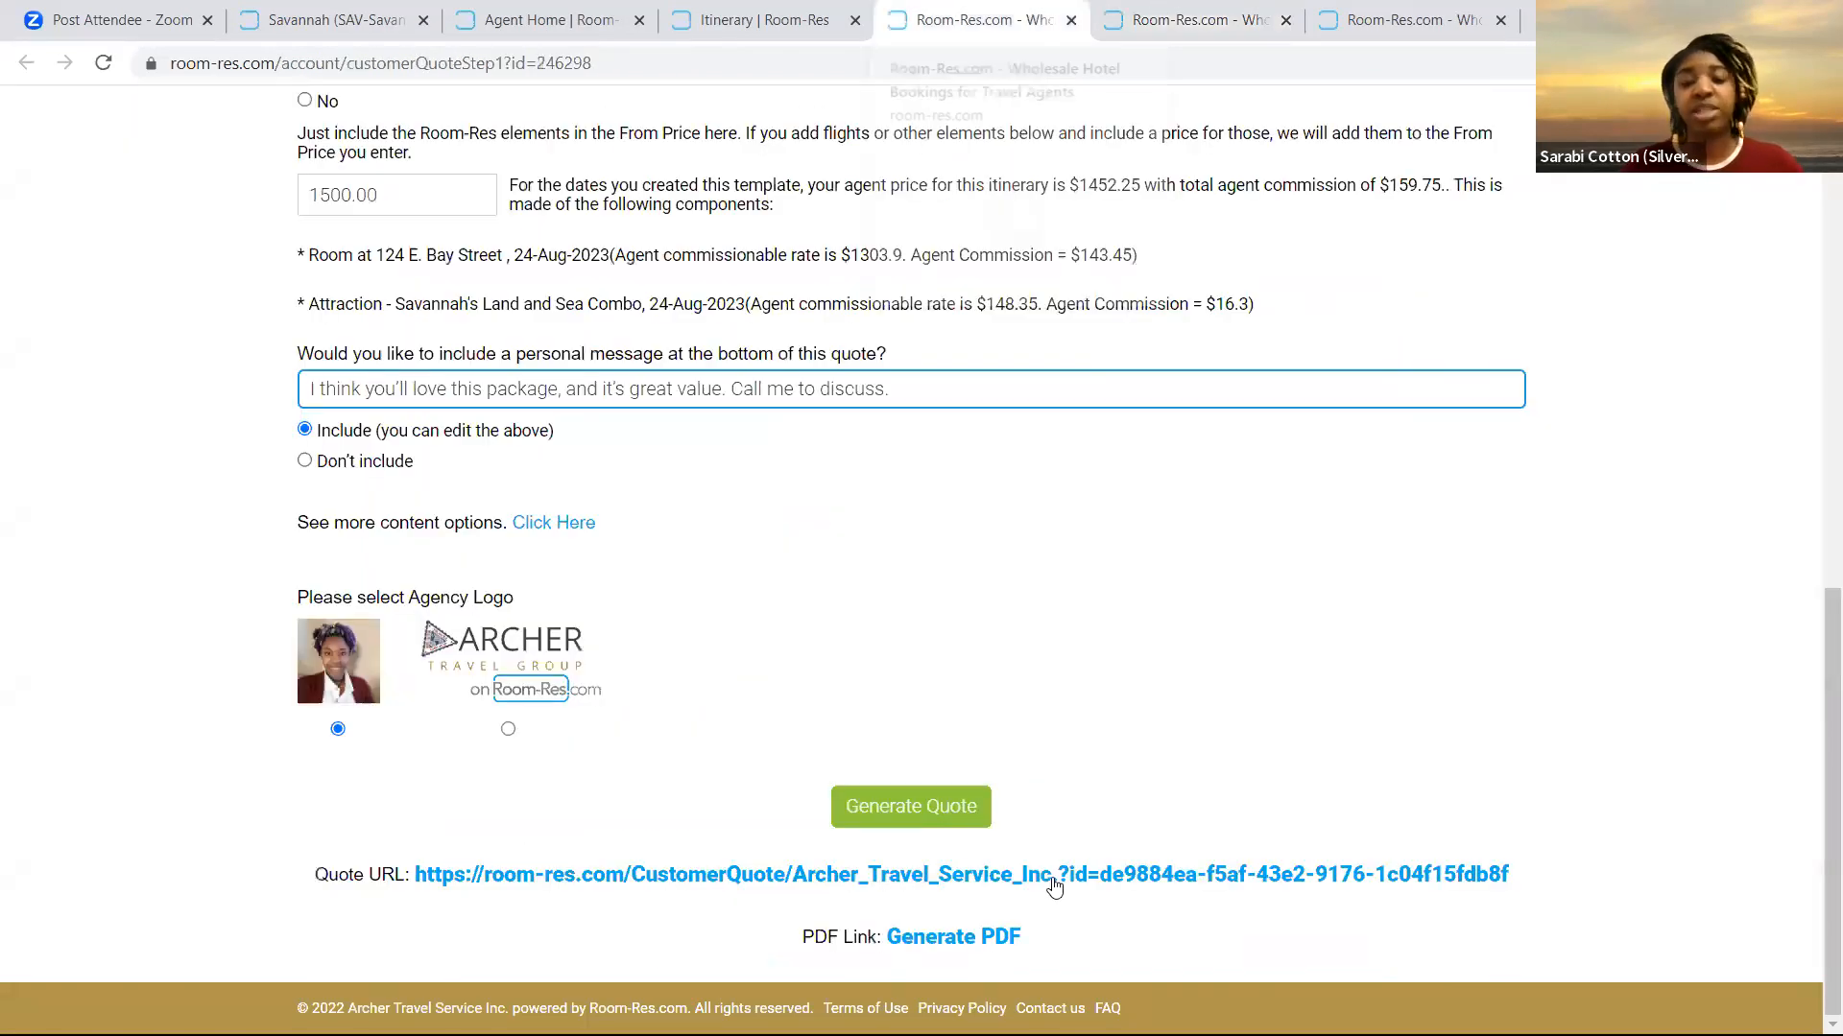
click(1053, 879)
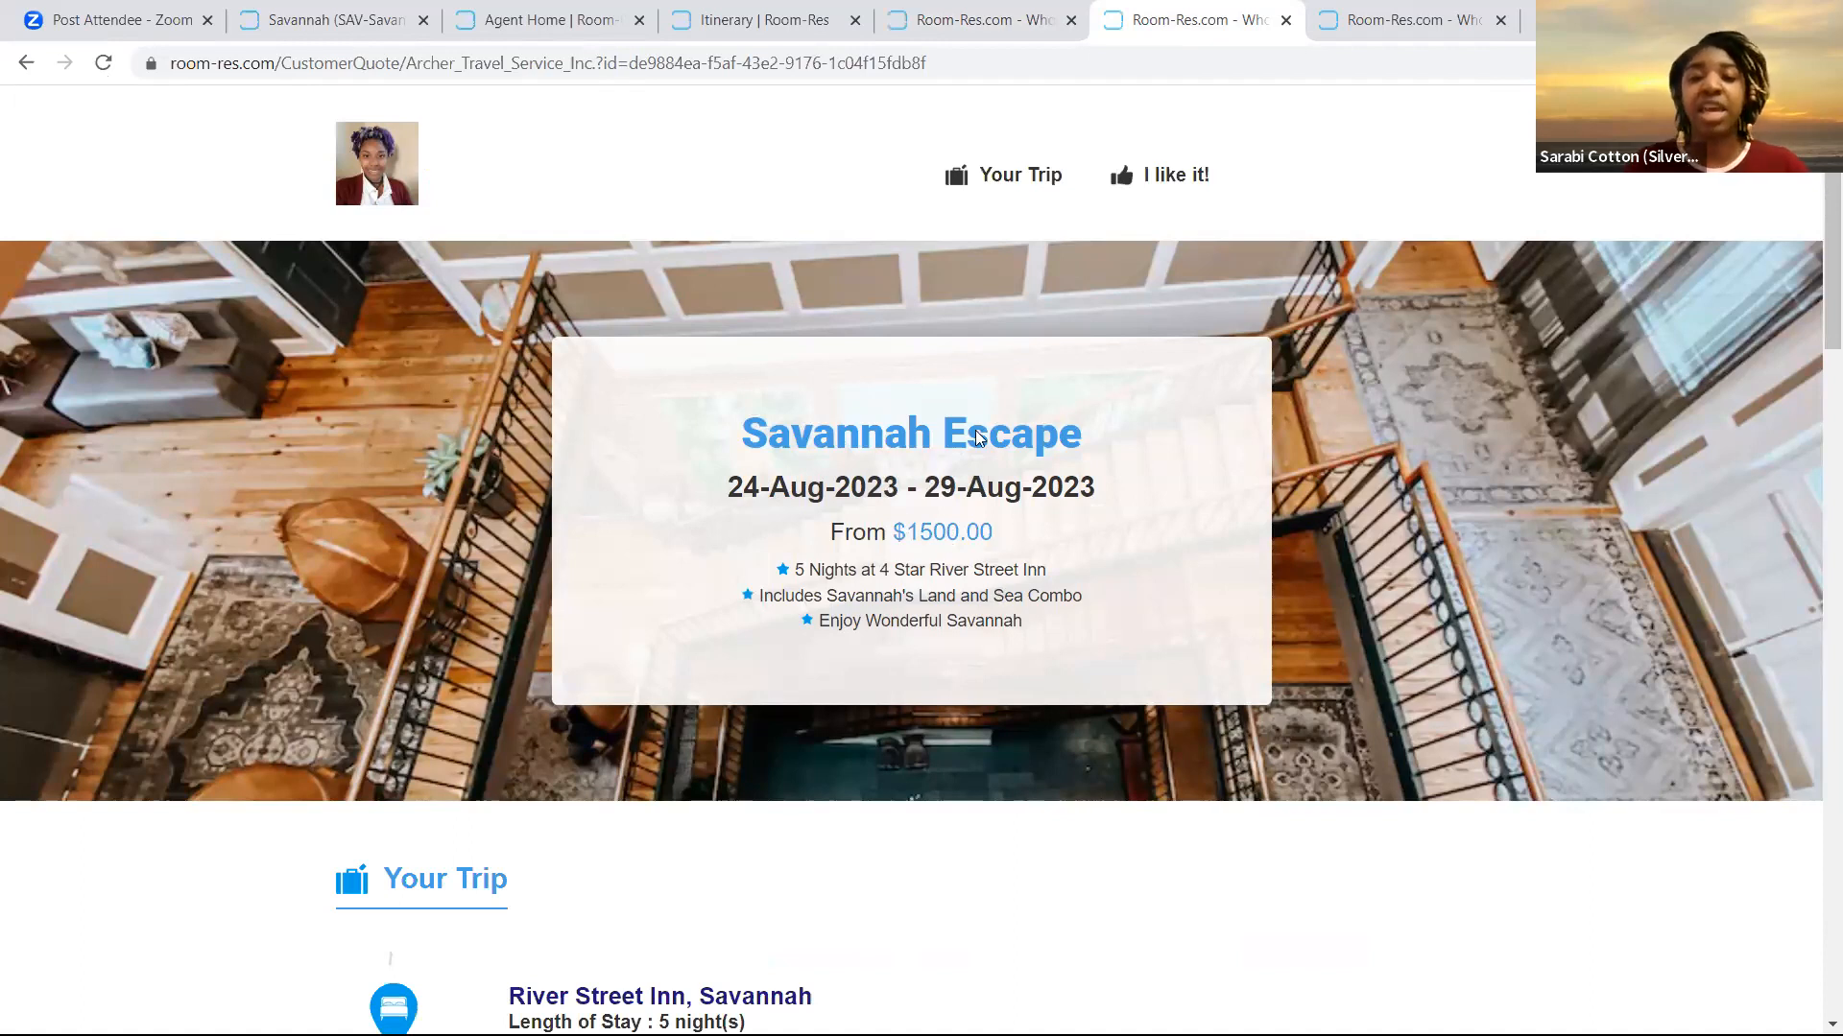
scroll(1013, 585, down, 3)
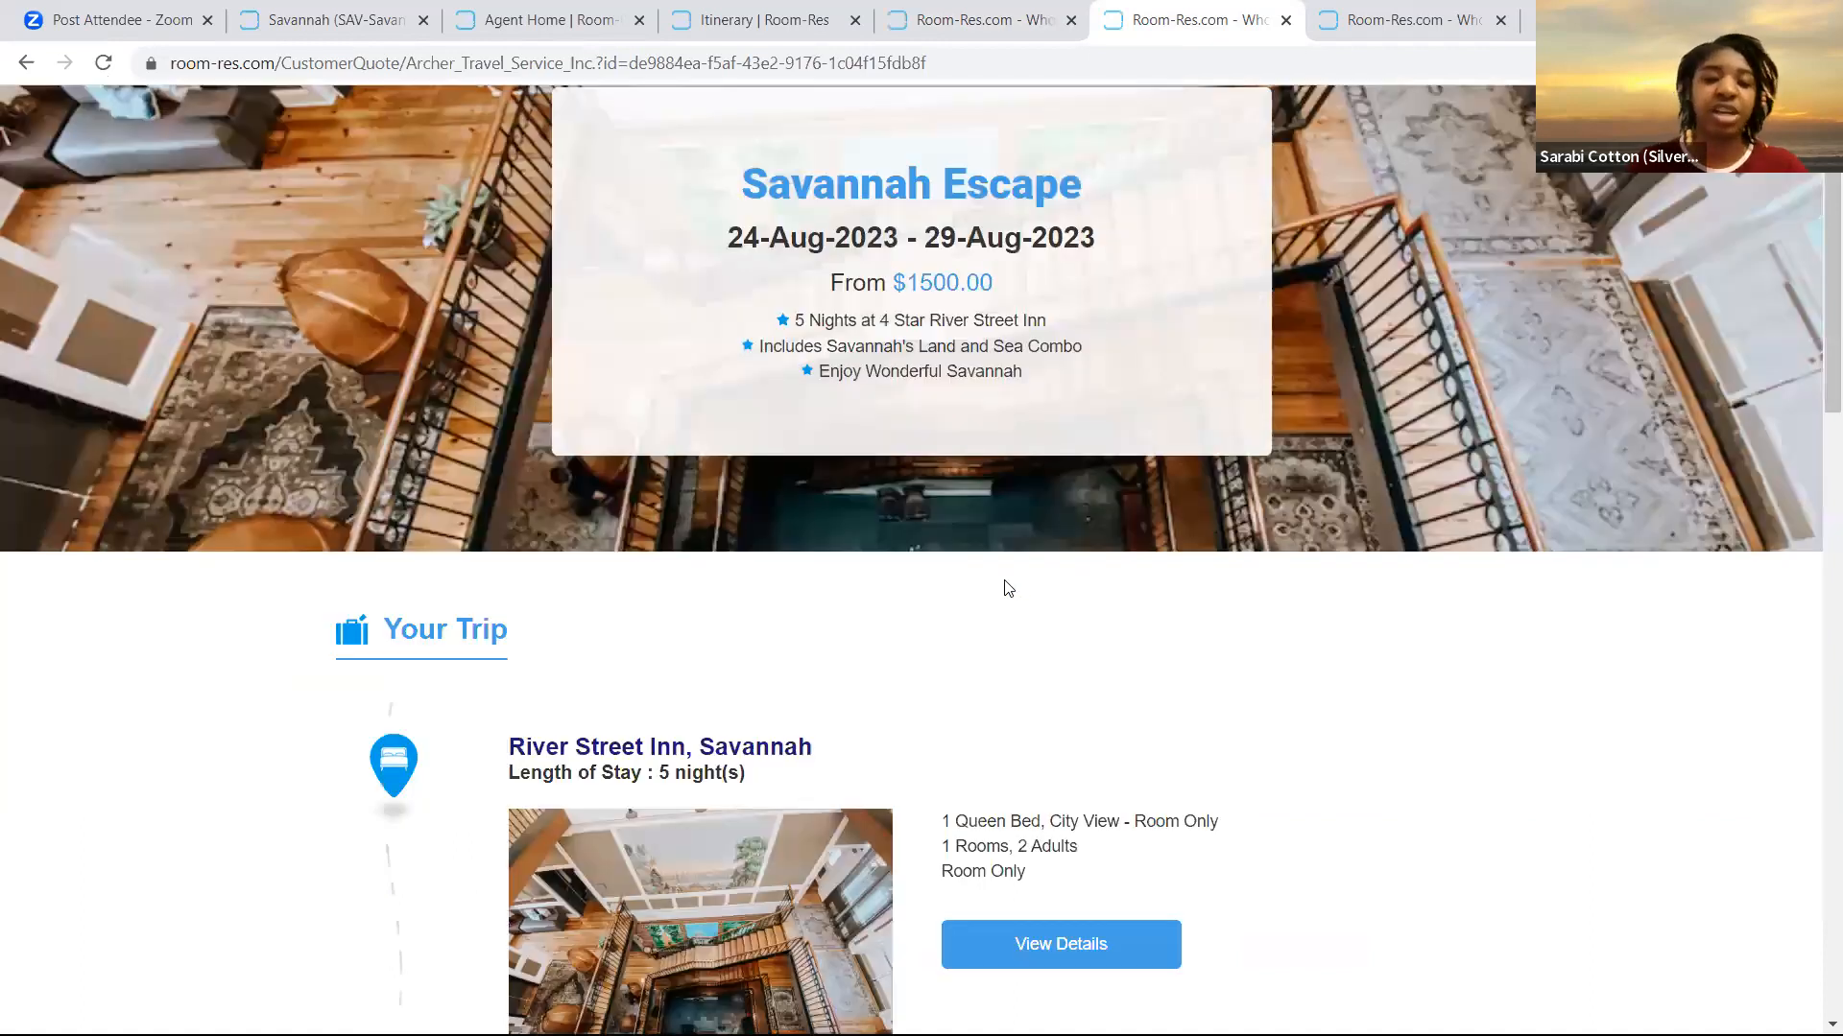
scroll(1003, 581, down, 15)
click(969, 508)
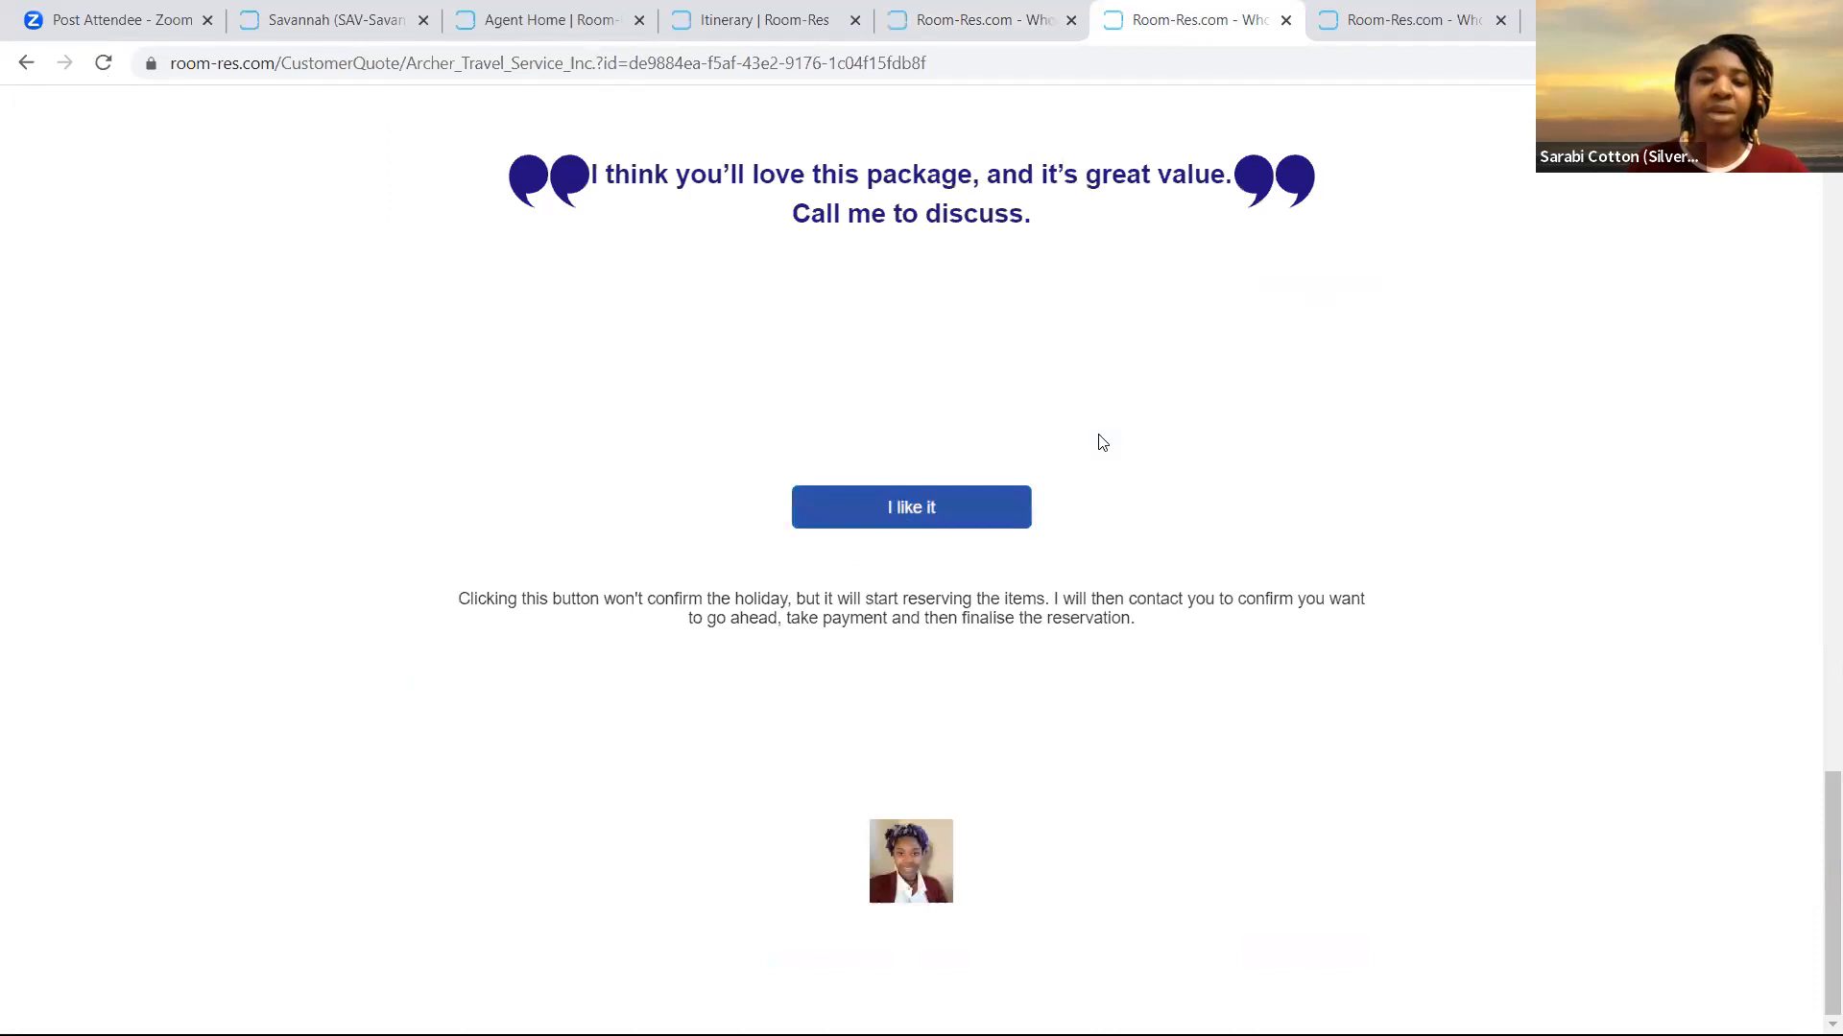
click(1144, 401)
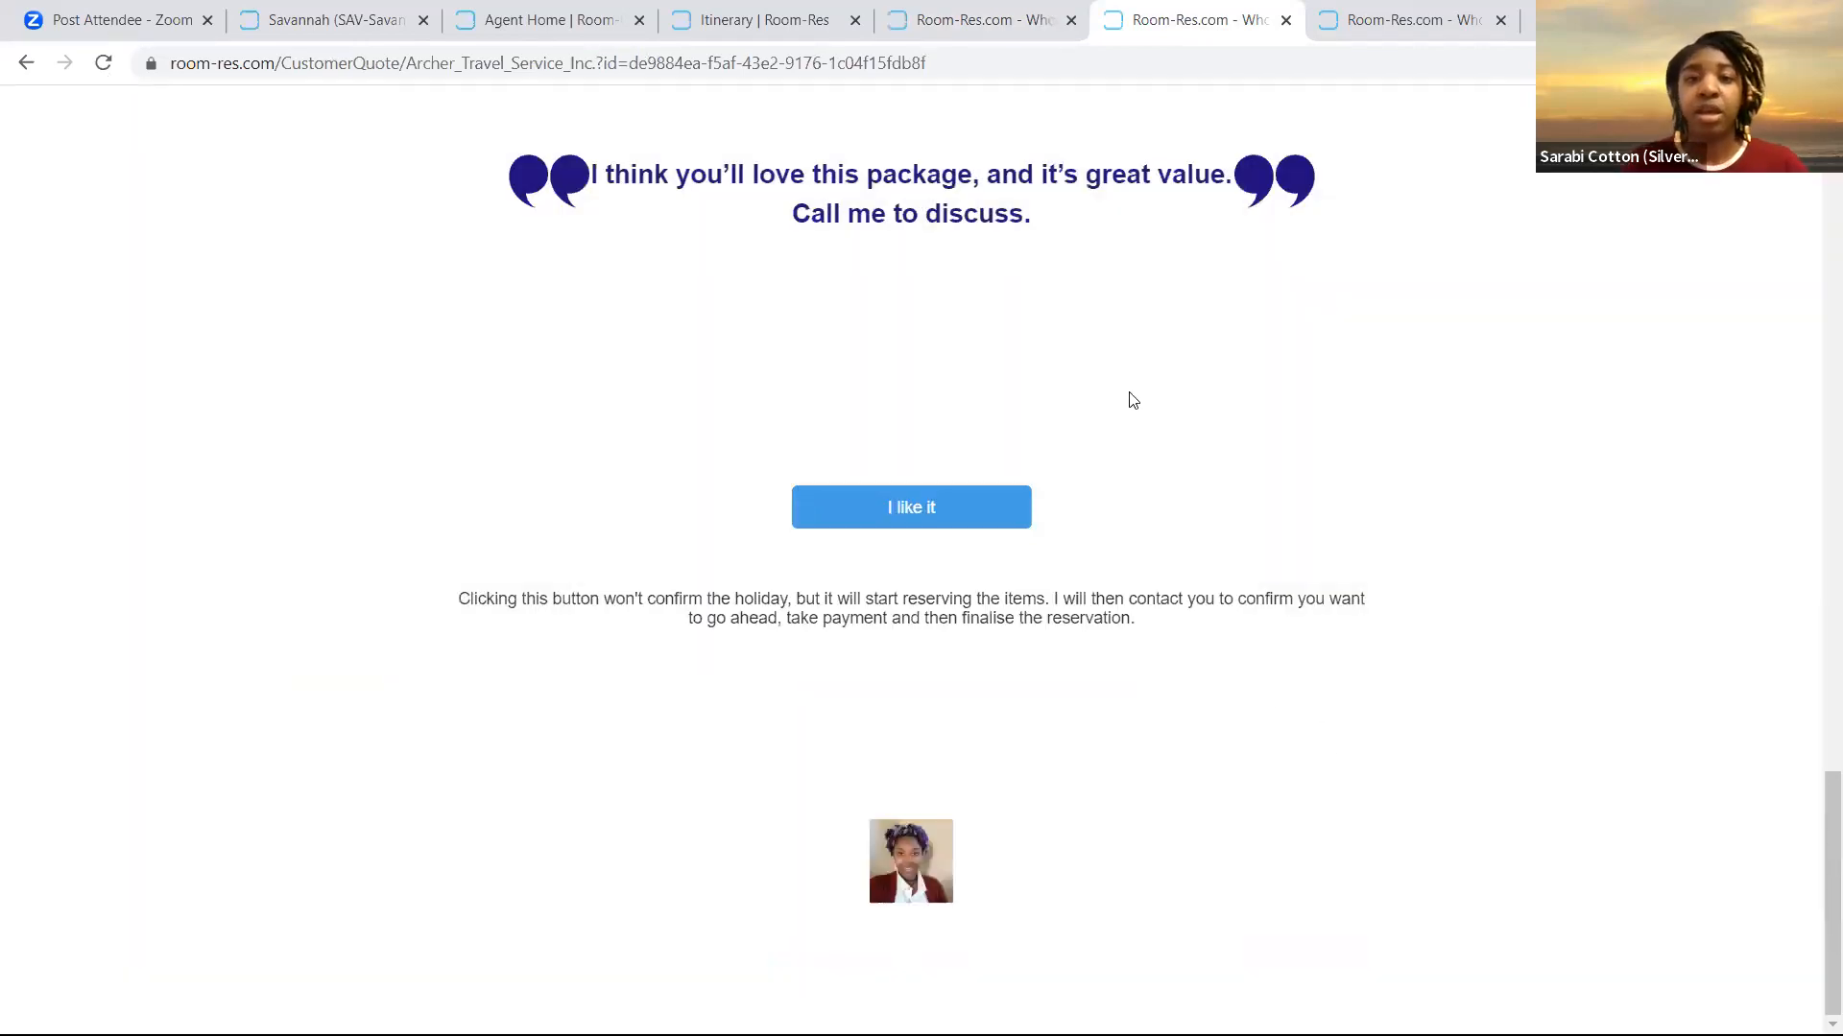
scroll(1151, 432, up, 7)
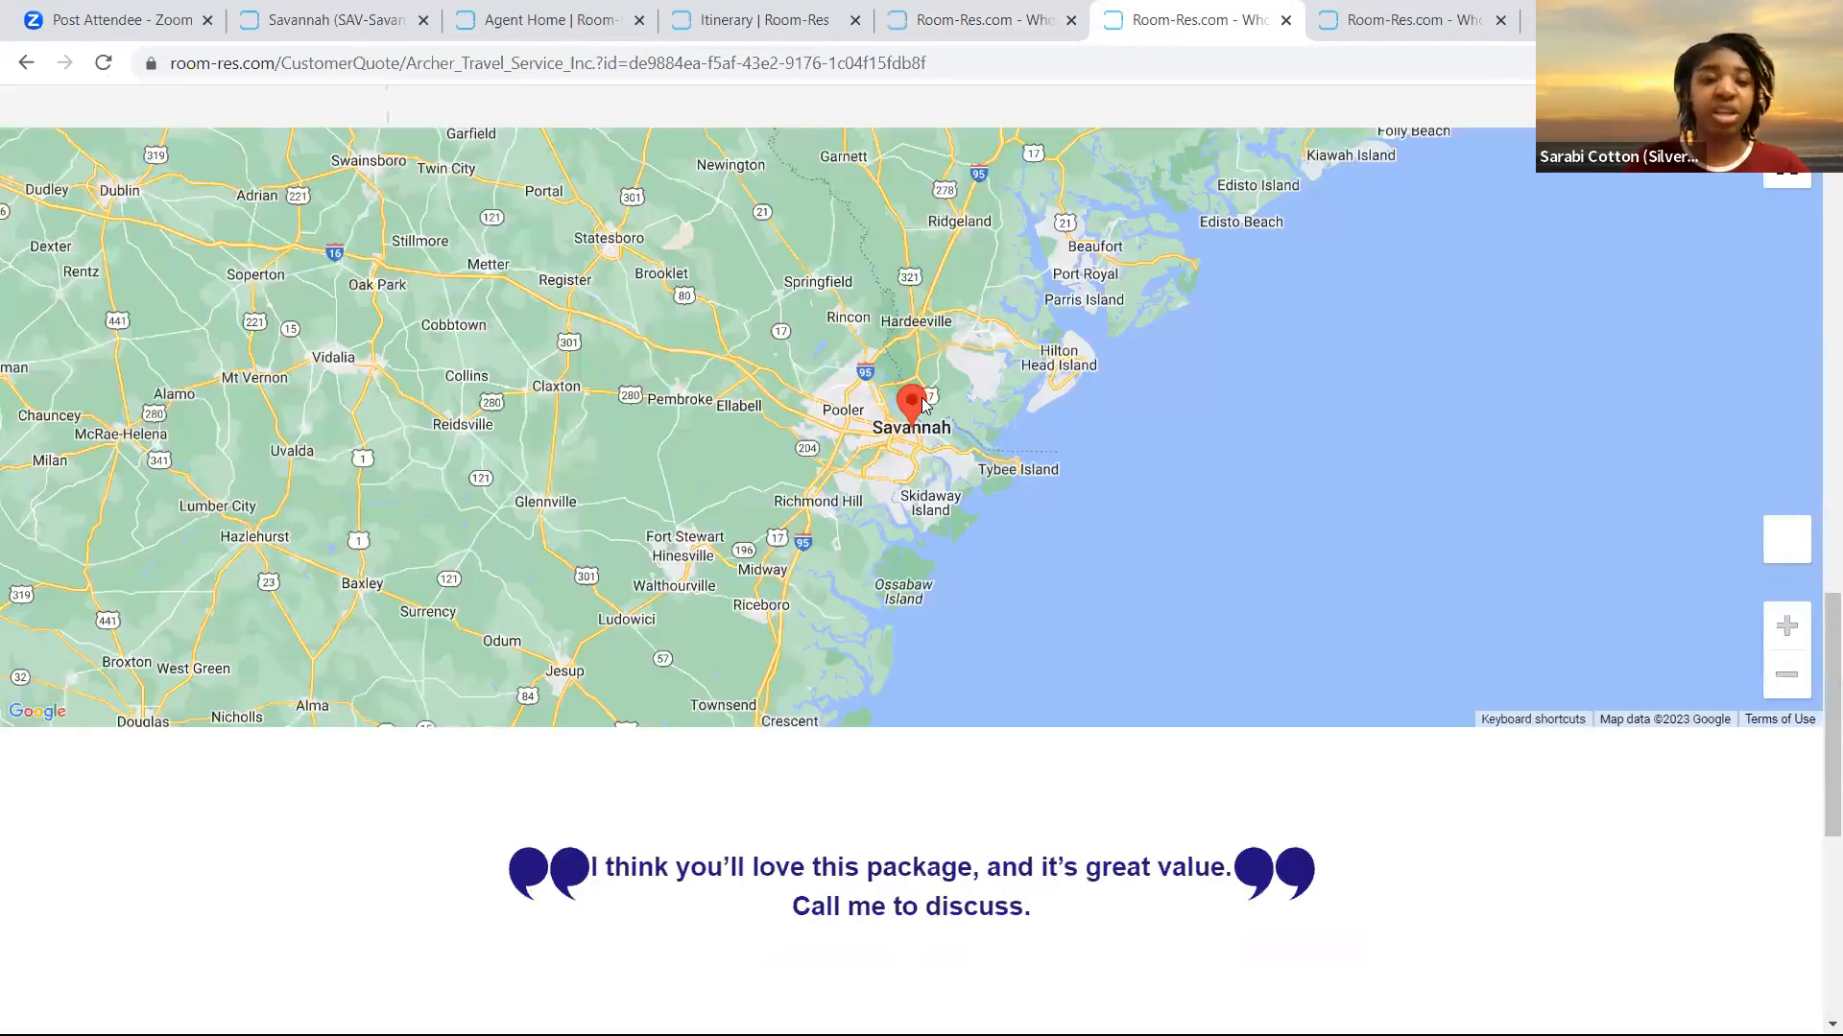
Go back to the SAVANNAH GETAWAY template, open the list of all customer quotes and look through it
click(775, 20)
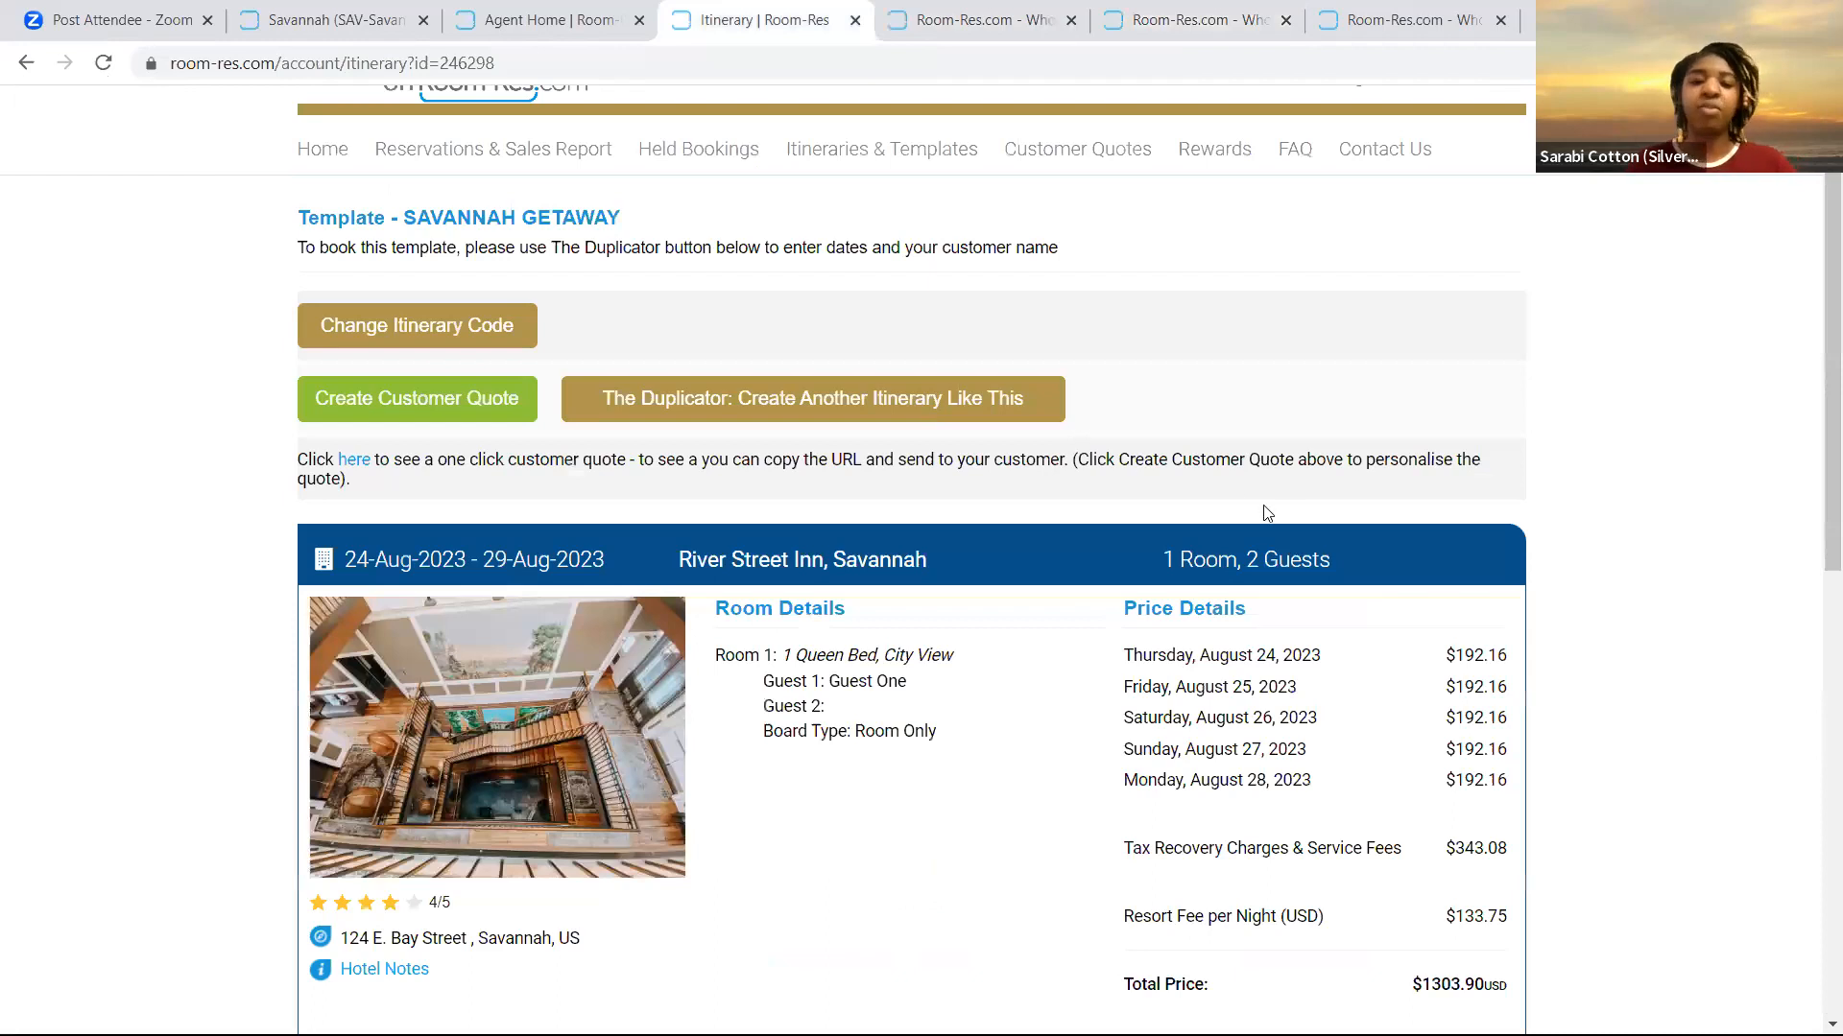
scroll(1267, 513, up, 2)
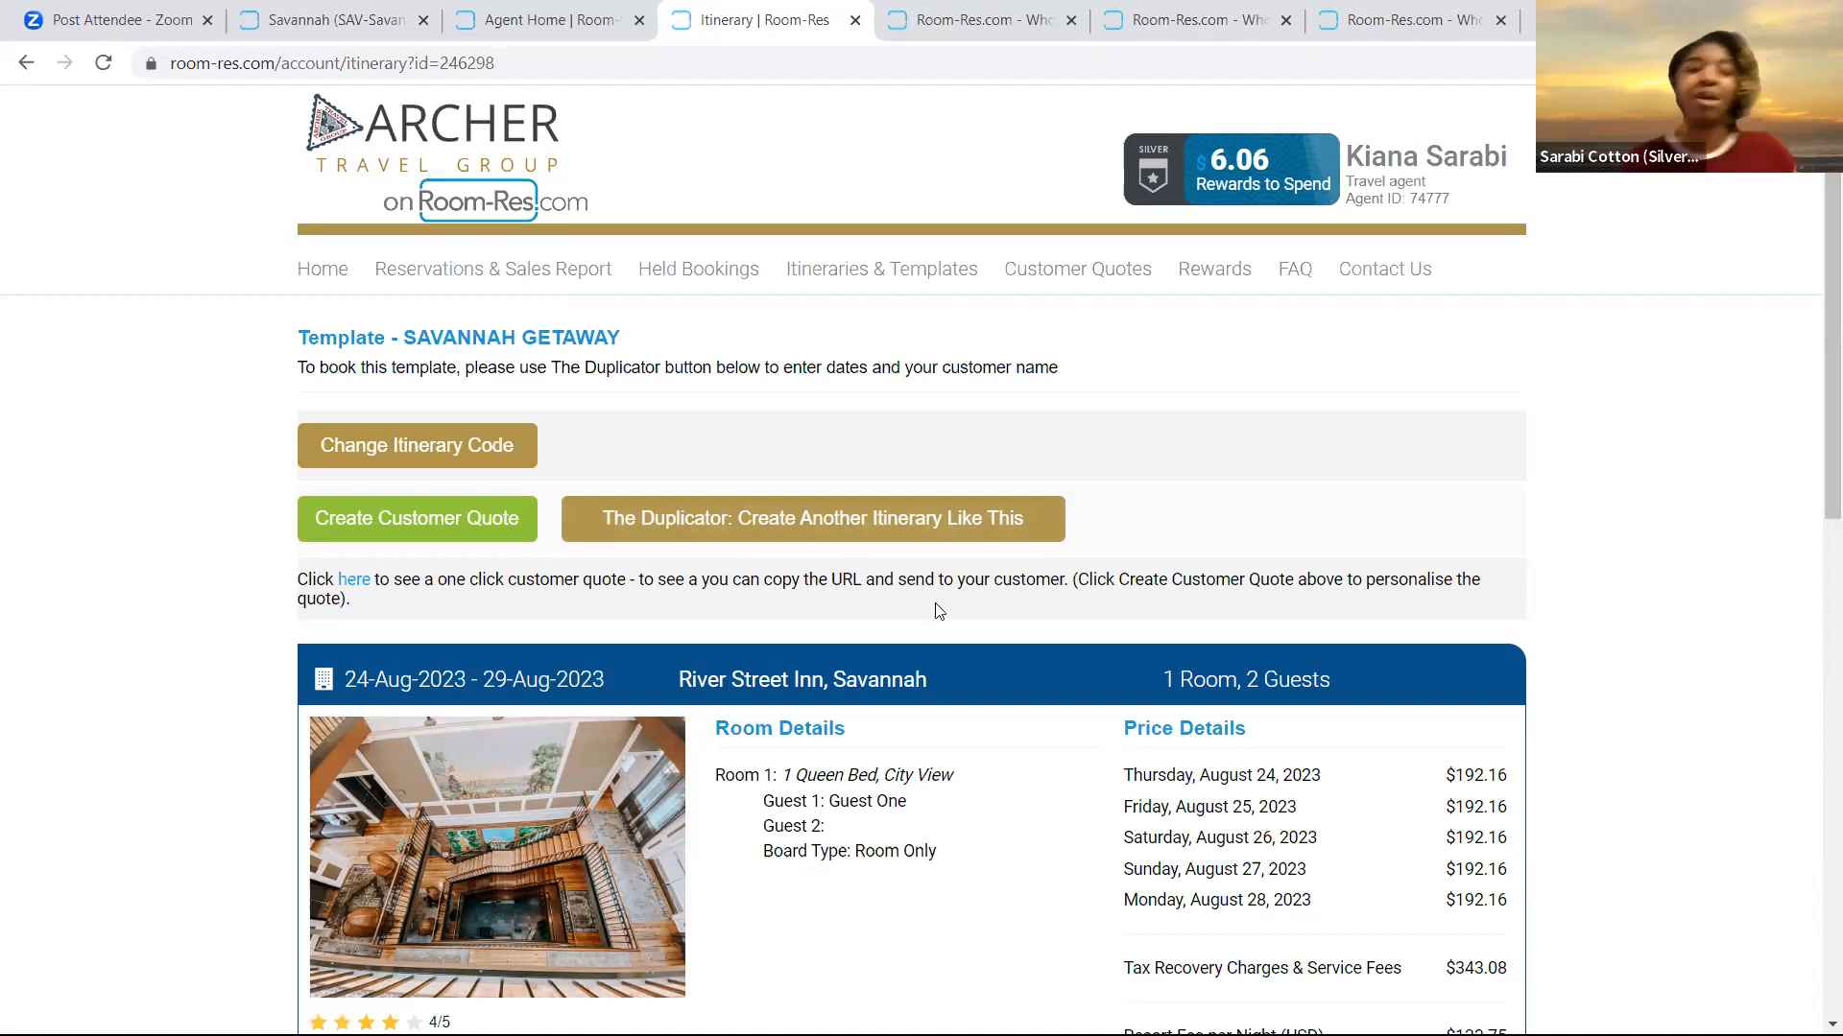
click(1048, 279)
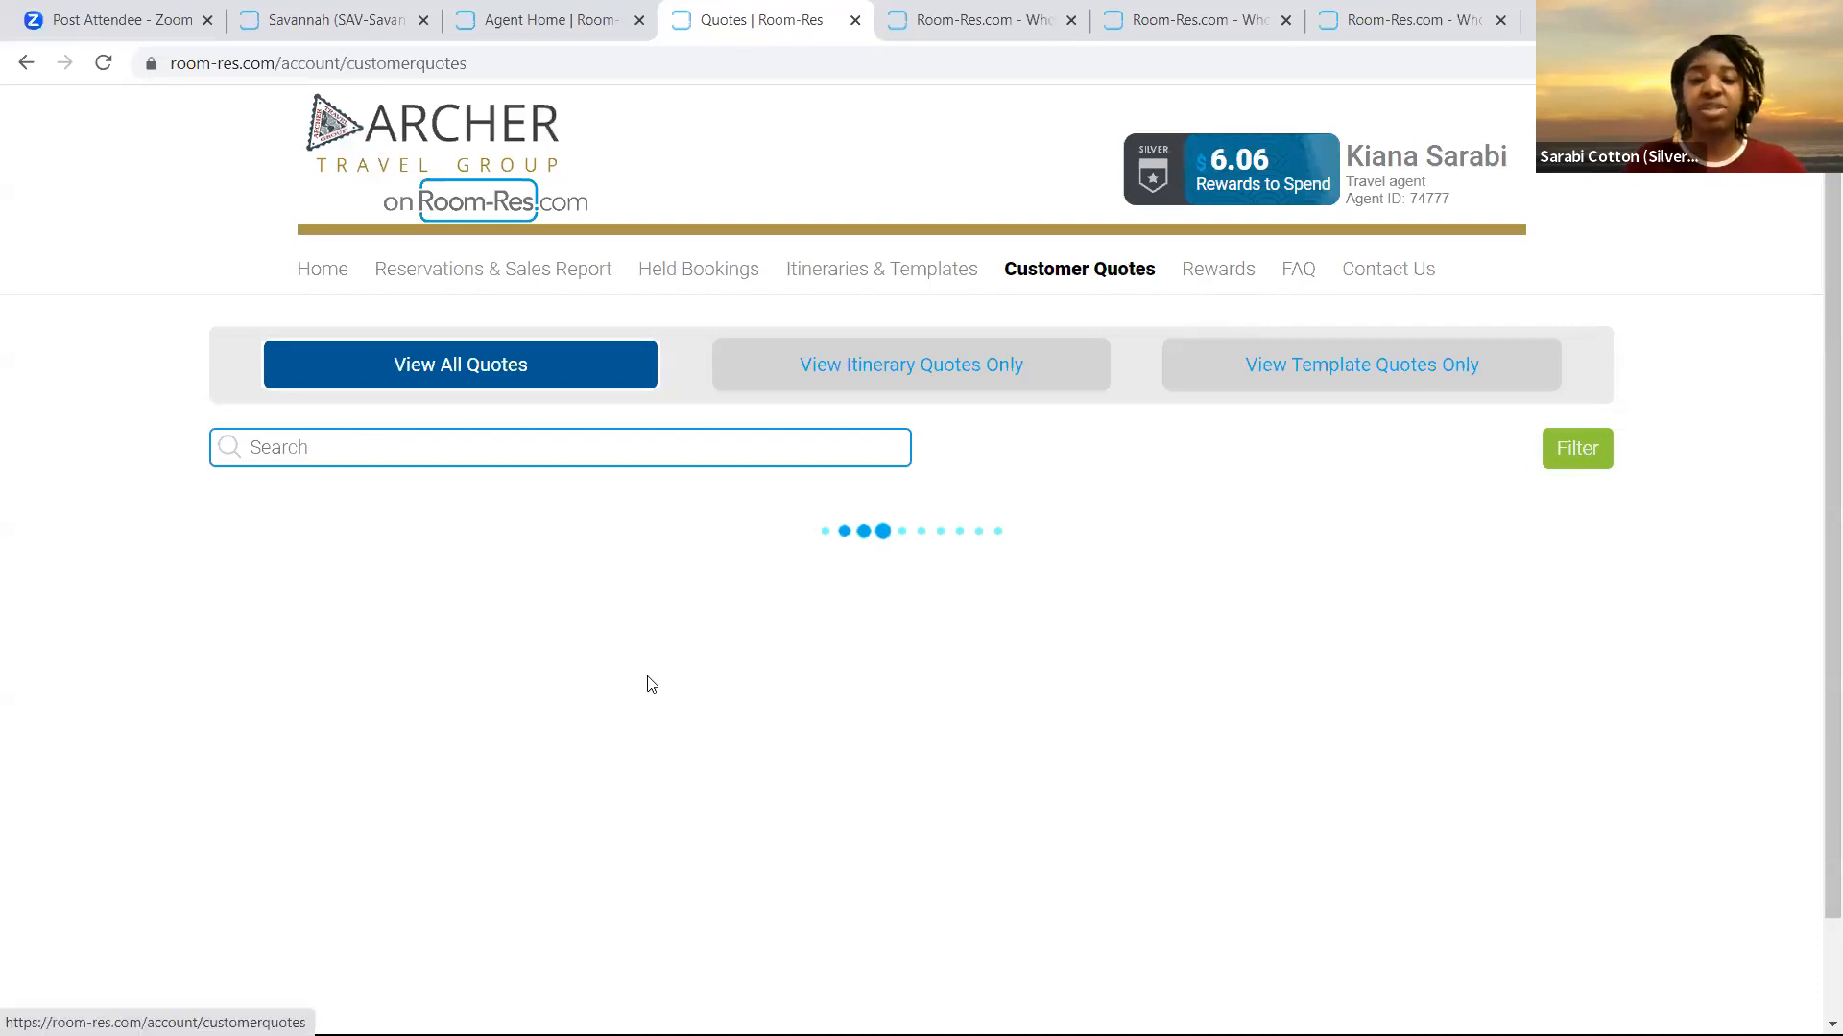
scroll(1321, 590, down, 3)
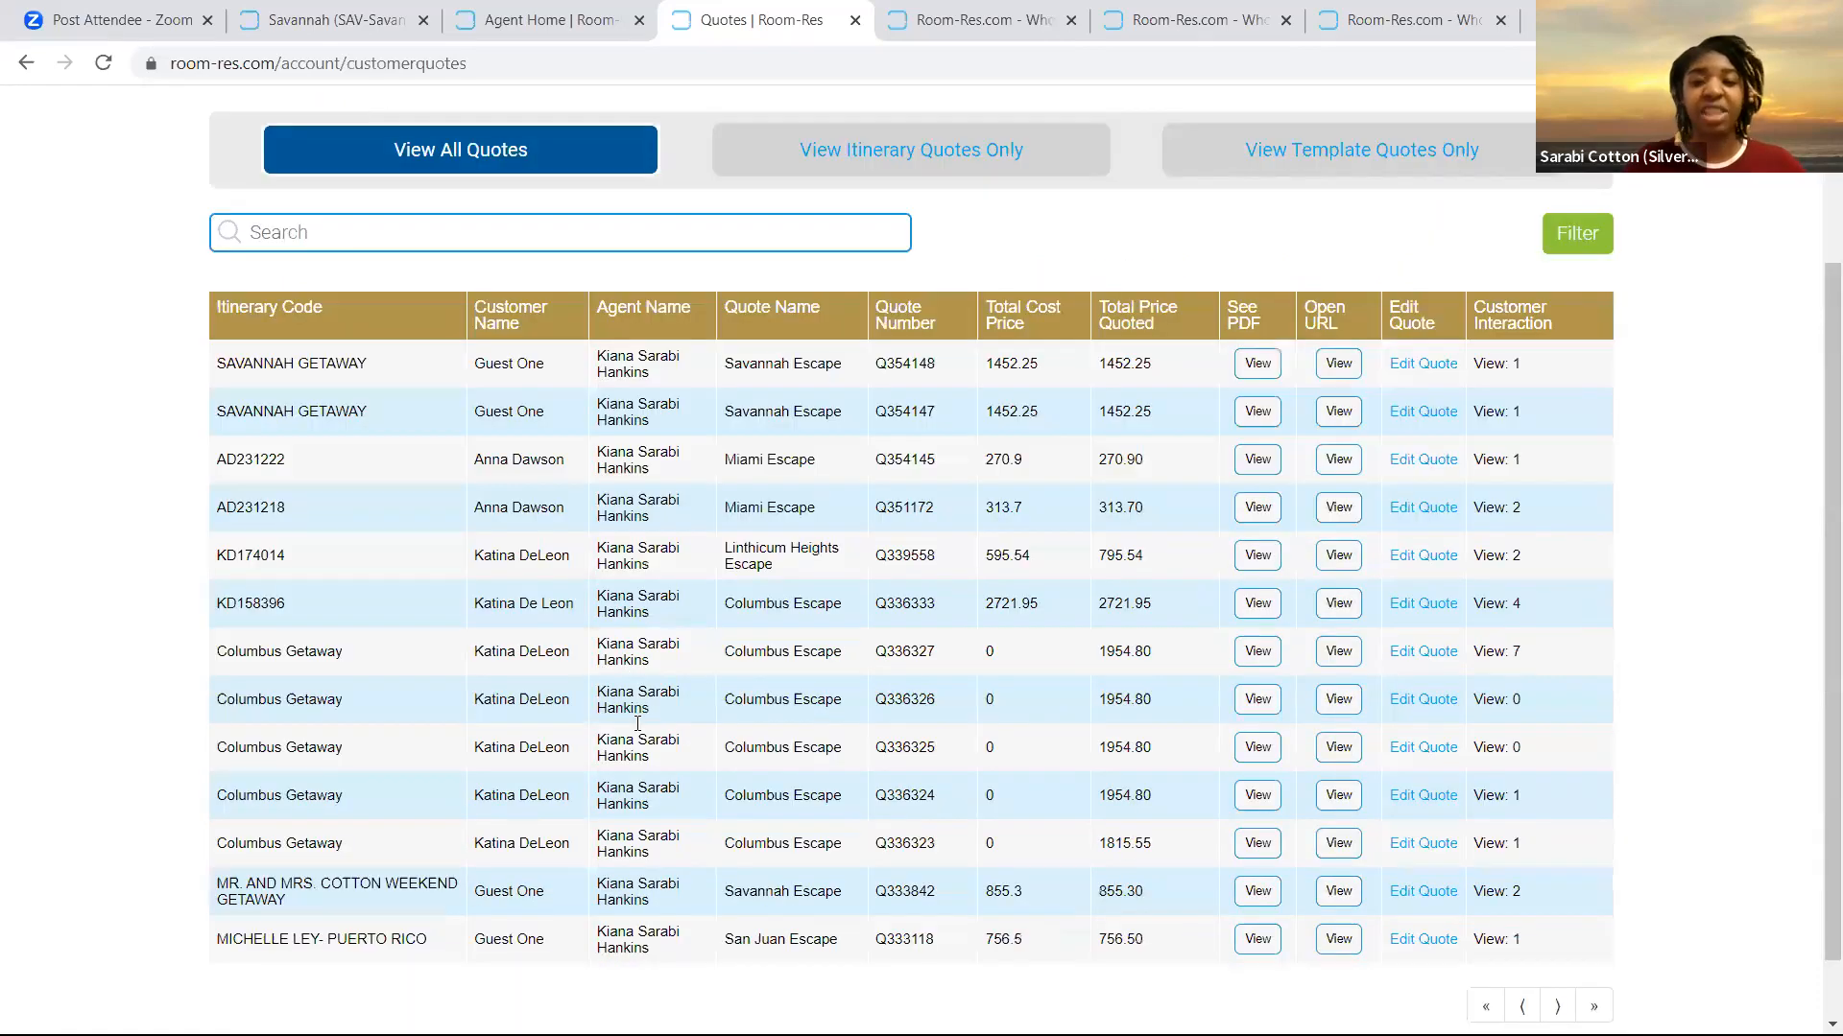
scroll(1321, 591, up, 3)
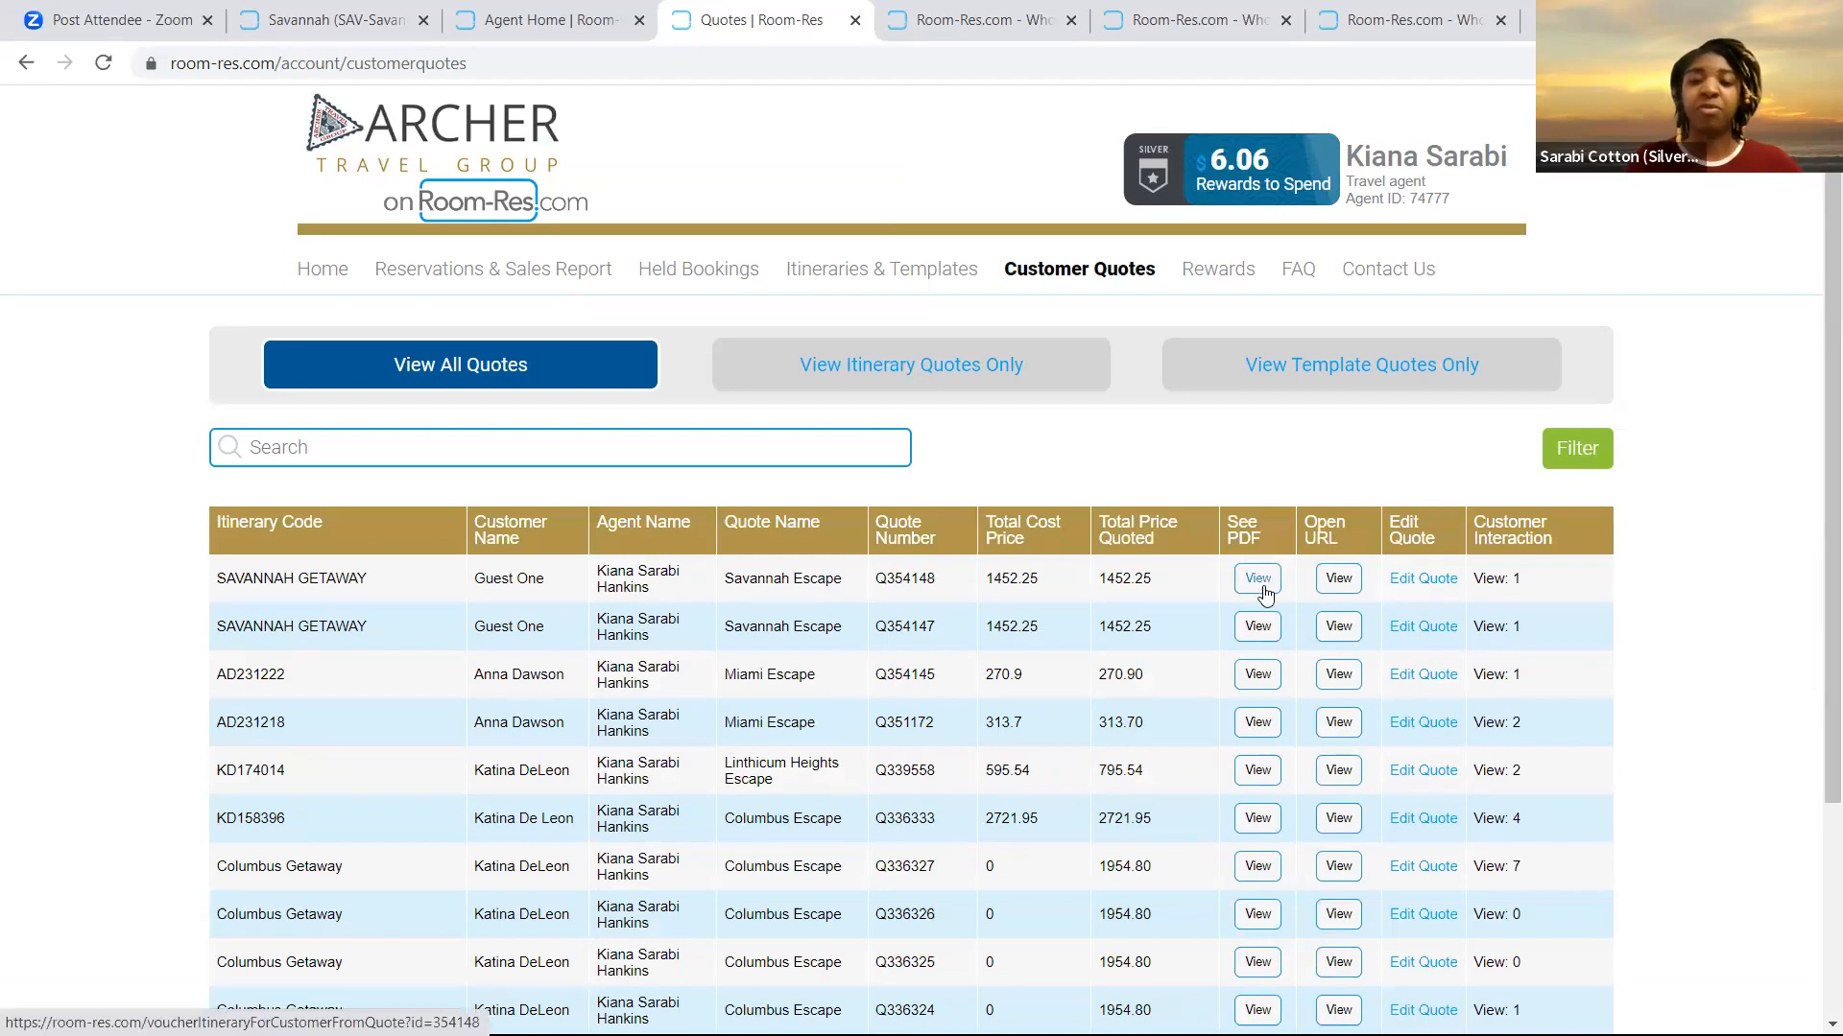
Open the online Columbus Escape quote priced at 2721.95, review its hotel and car rental details, and close it
click(1442, 580)
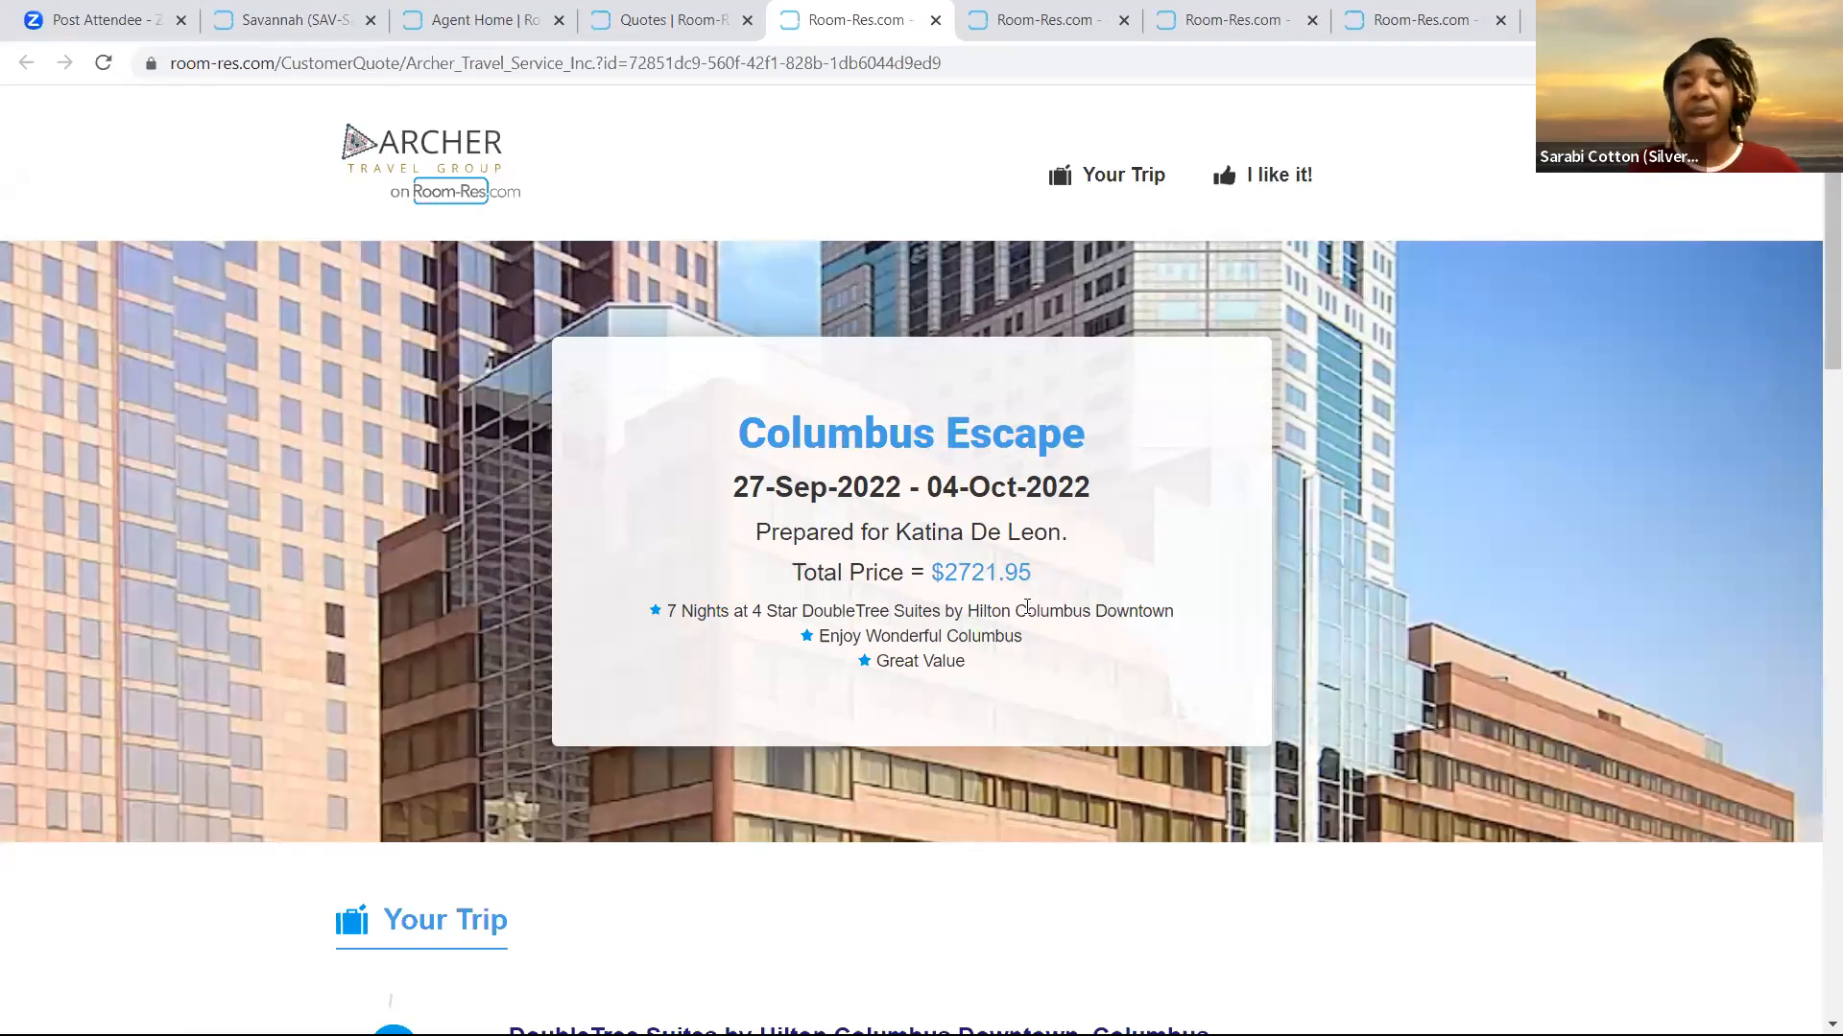
scroll(1177, 653, down, 10)
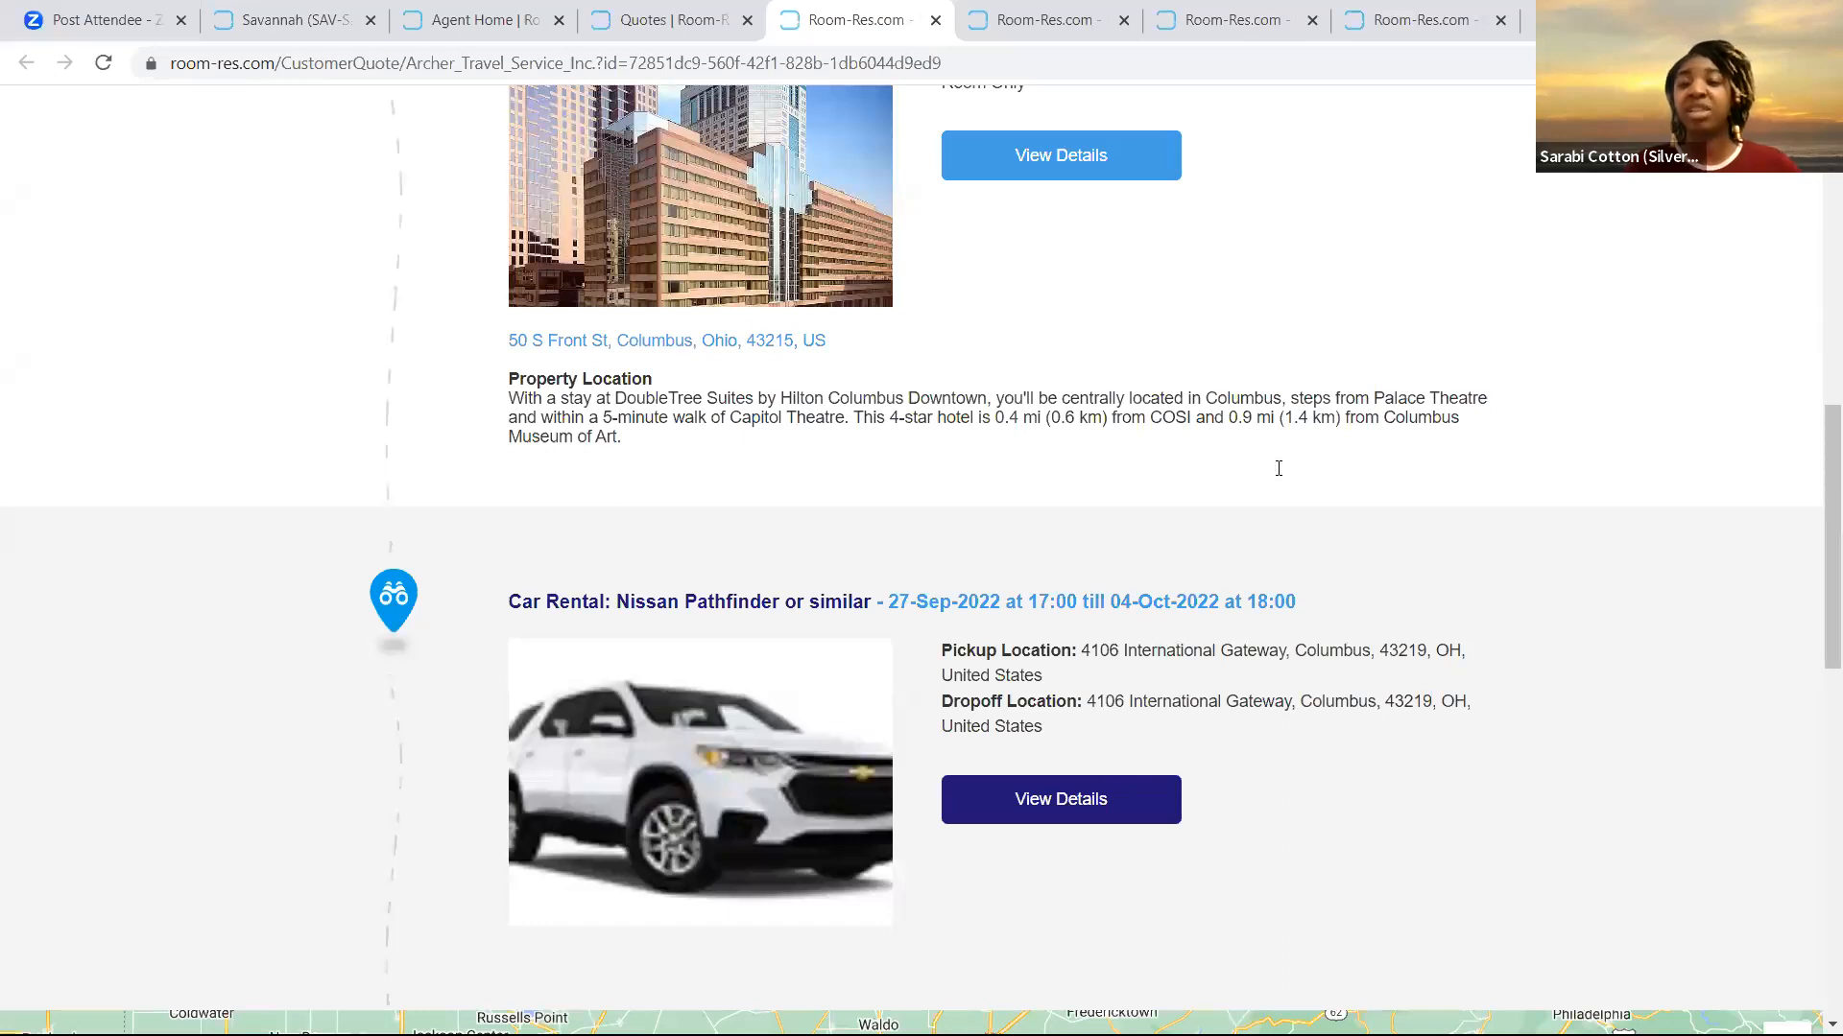
scroll(1503, 534, down, 4)
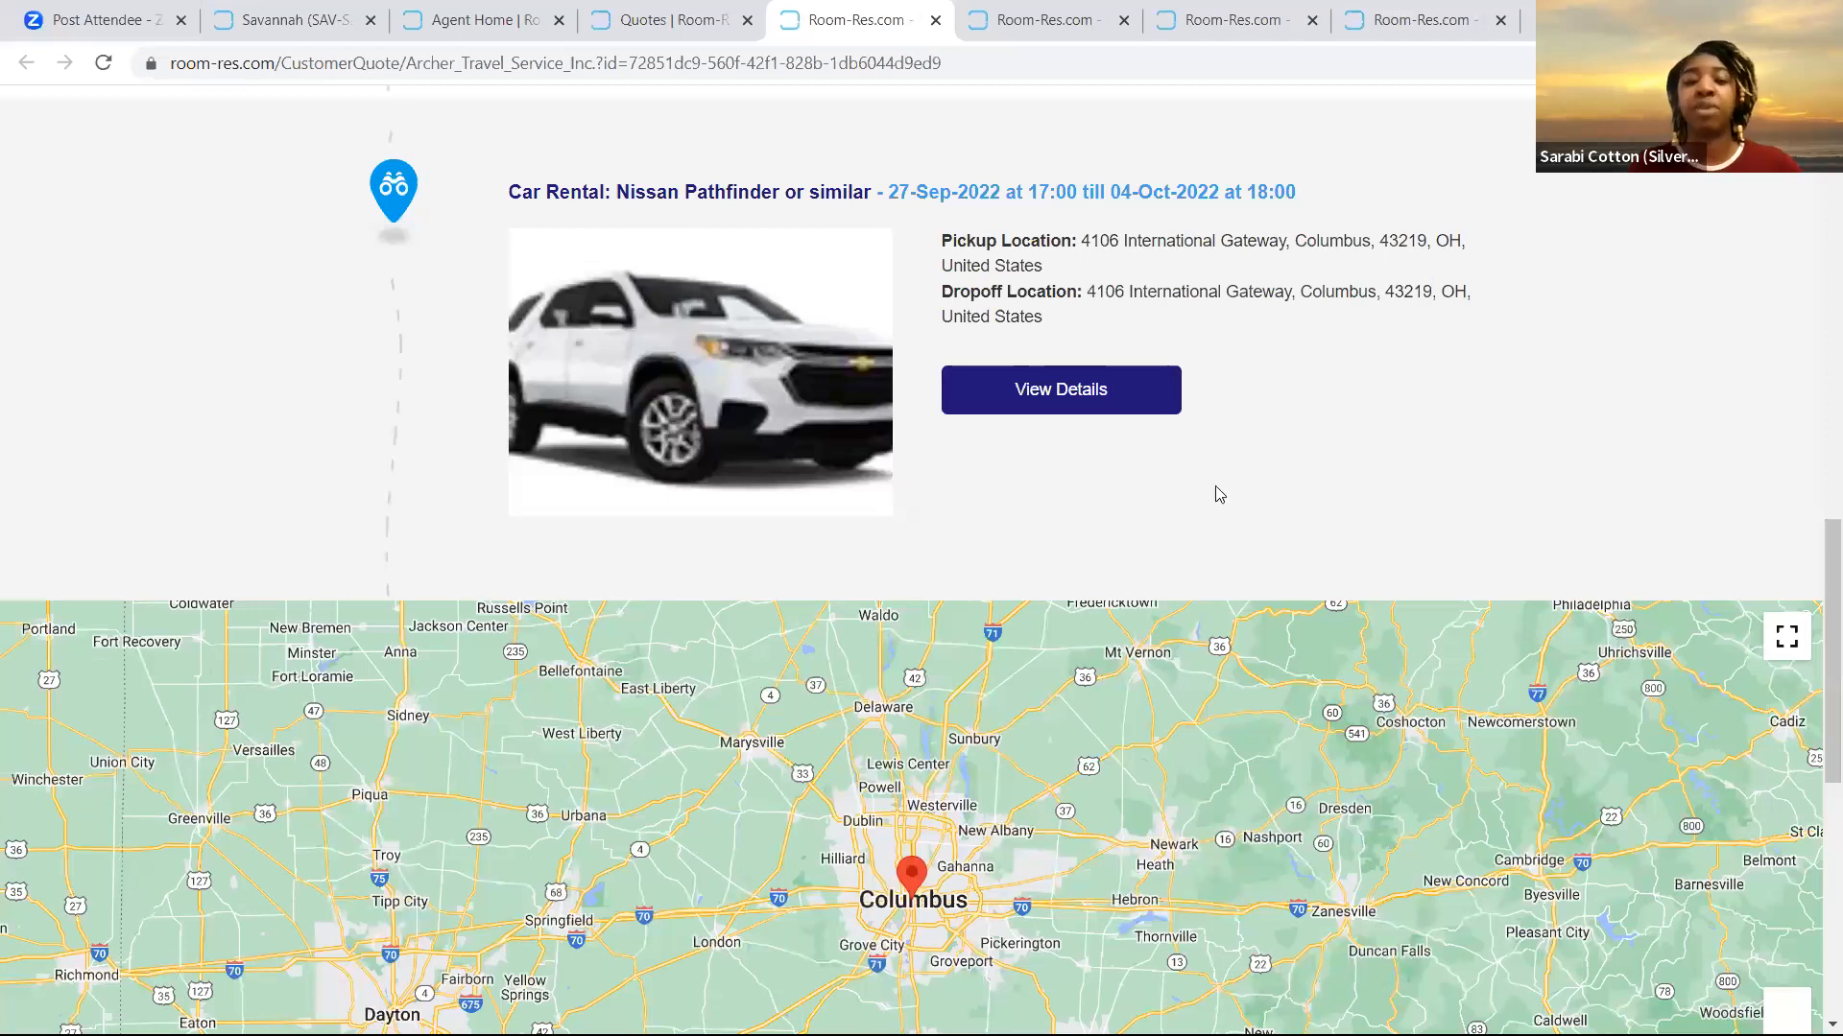
scroll(1265, 464, up, 4)
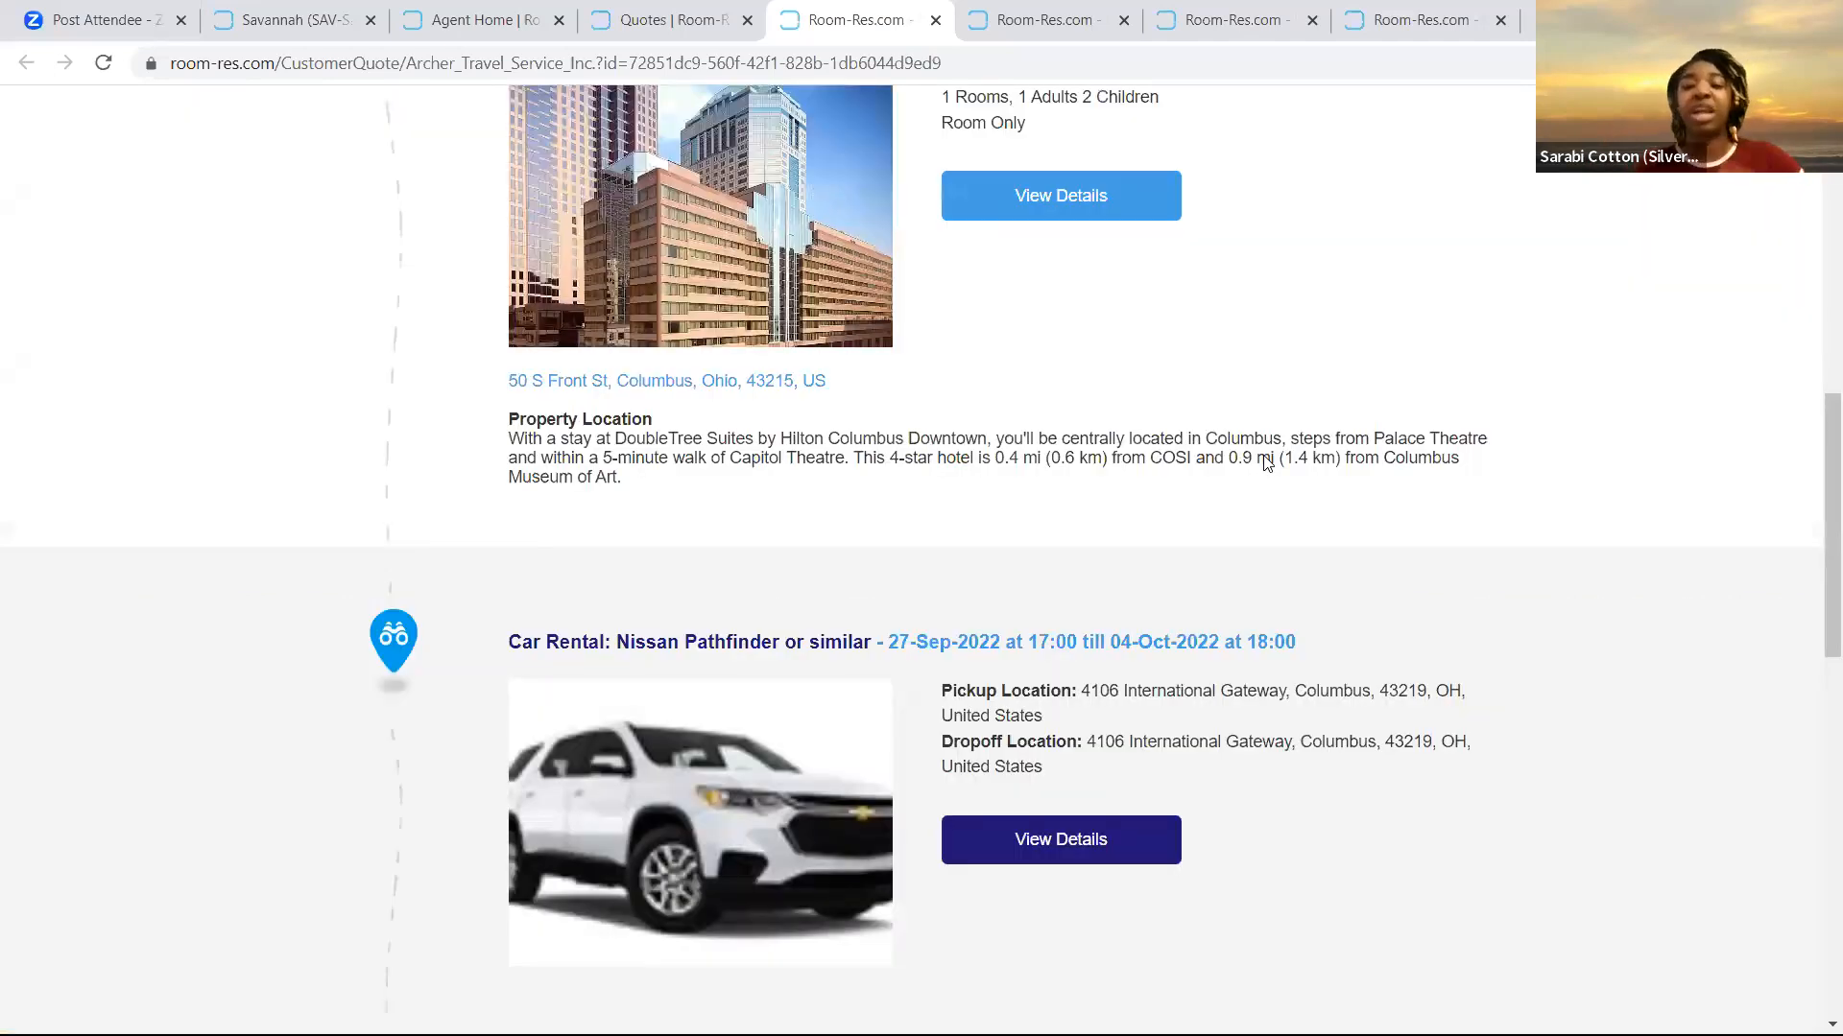
scroll(1264, 464, down, 1)
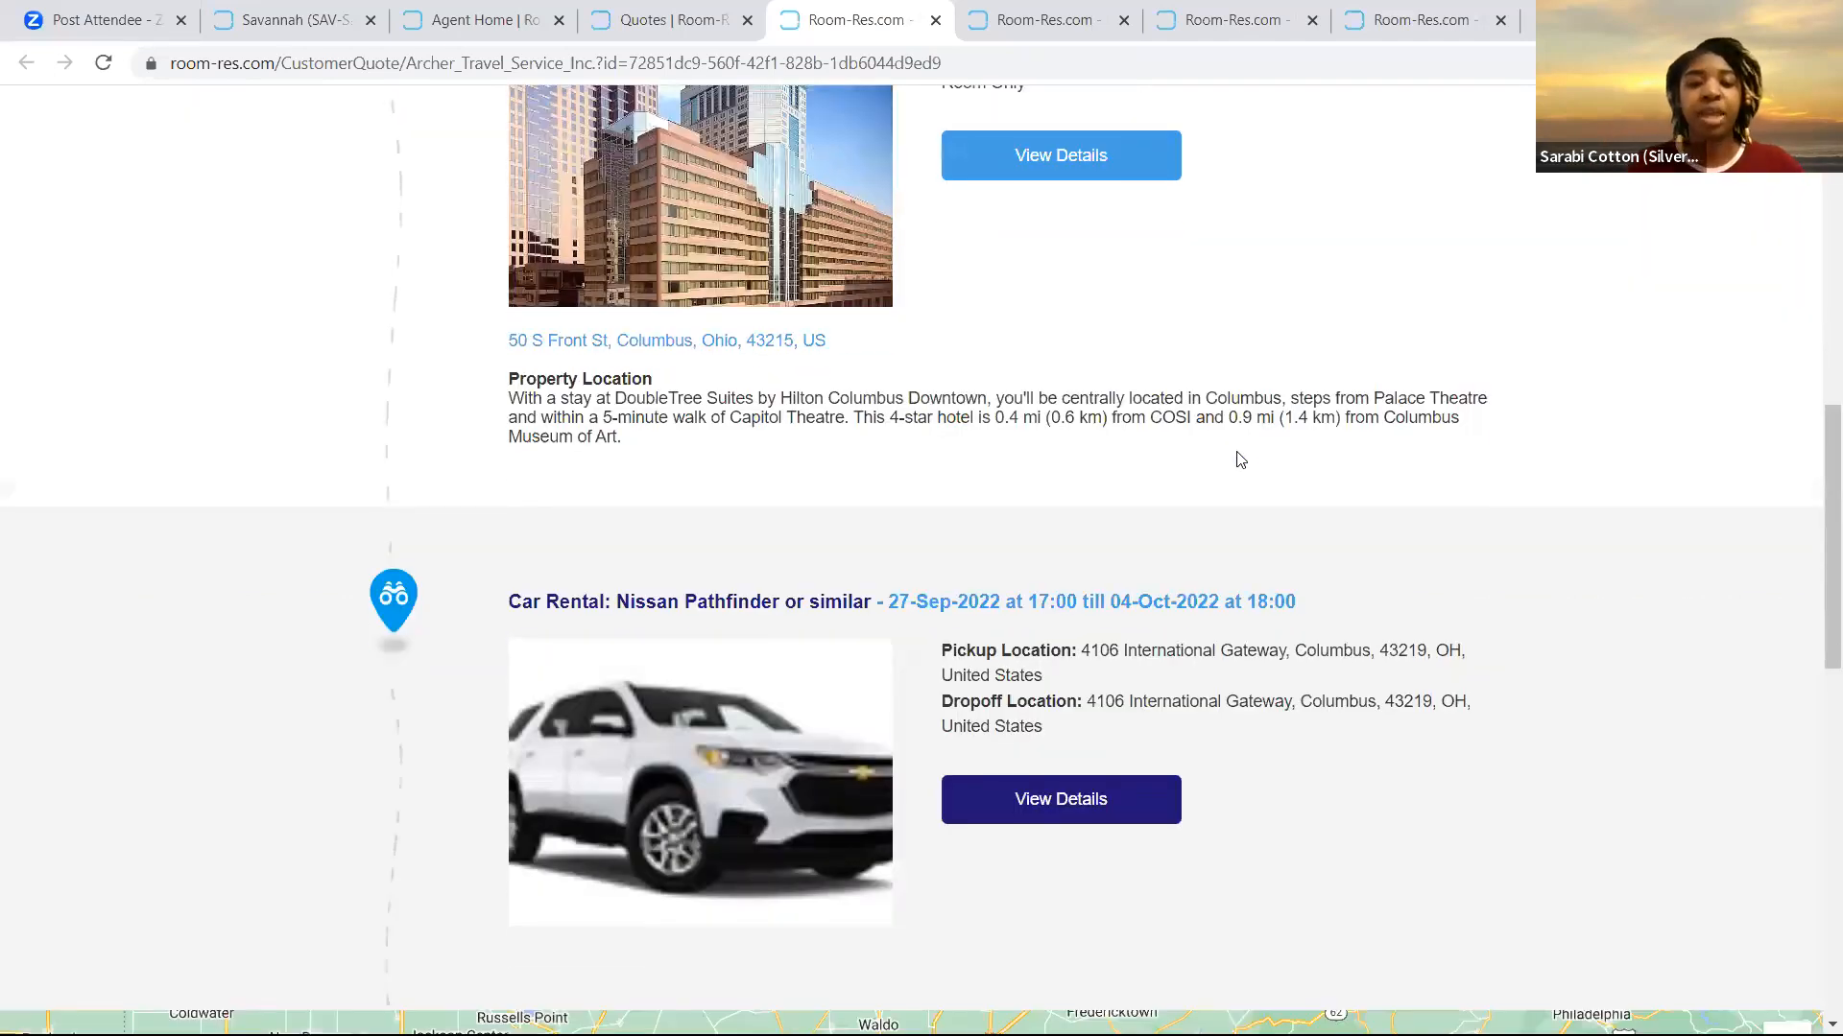
scroll(1149, 522, down, 2)
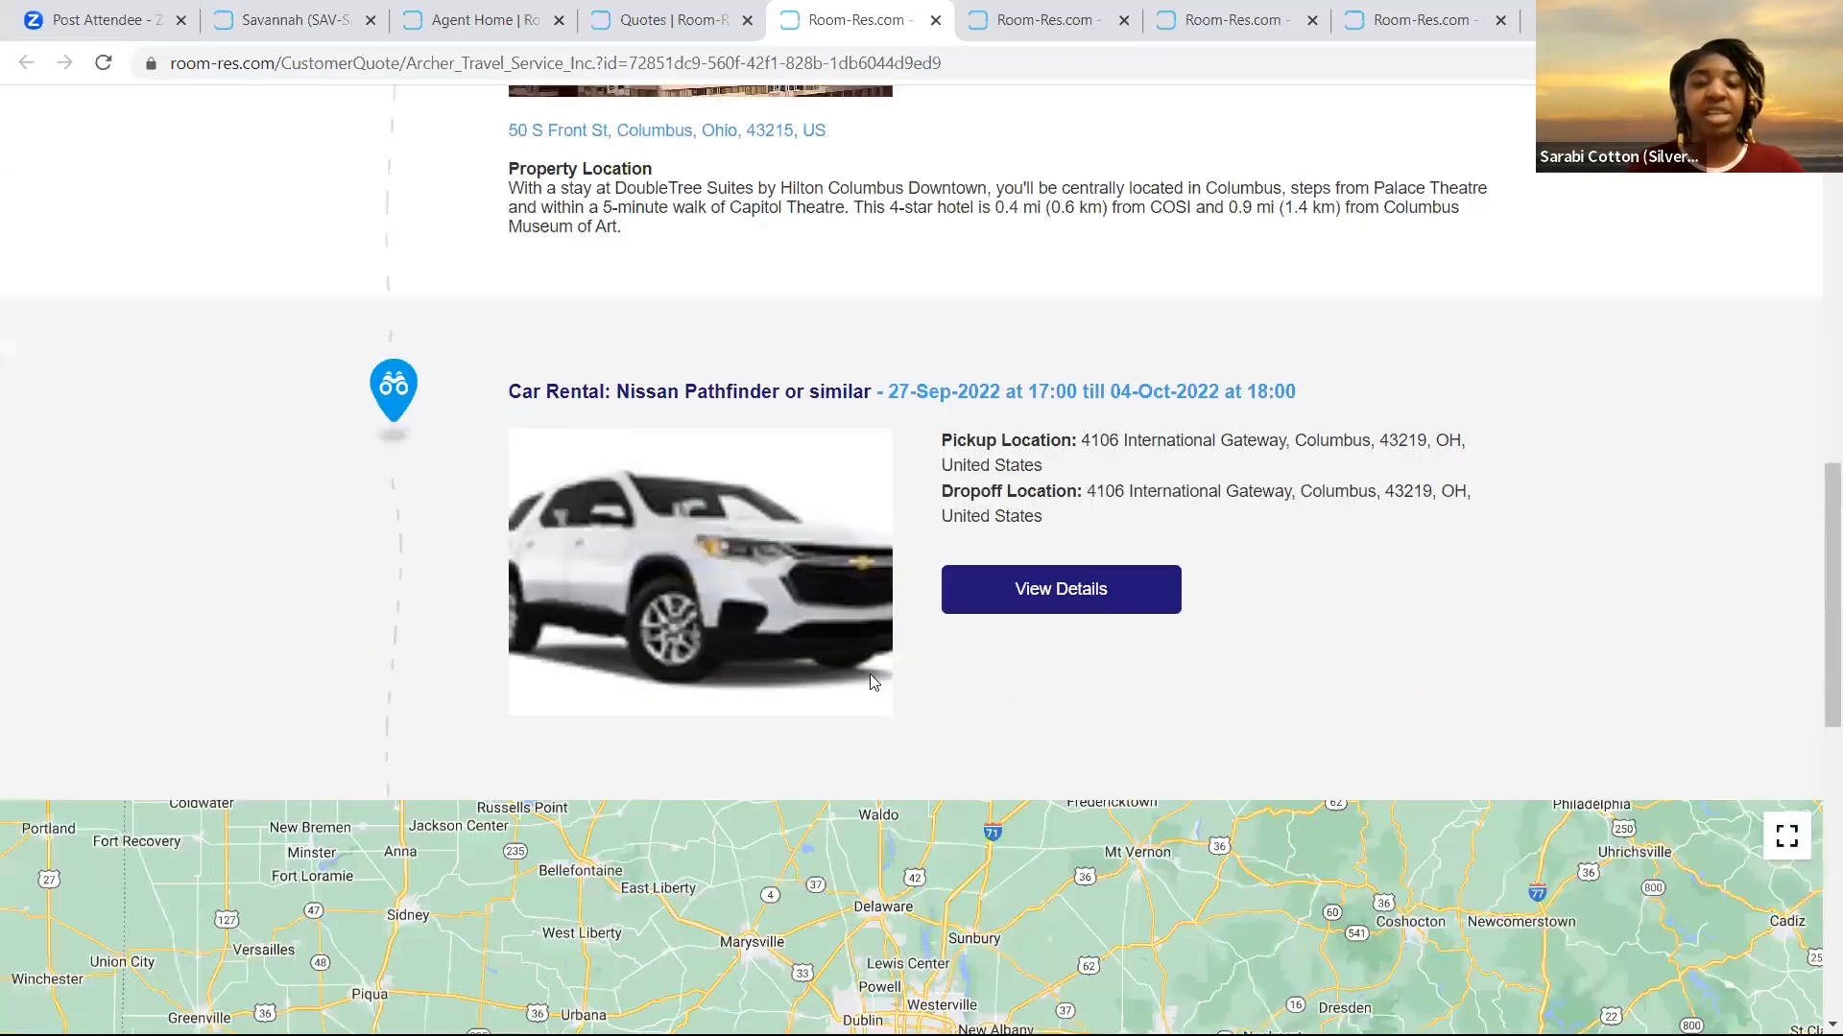
key(ctrl+w)
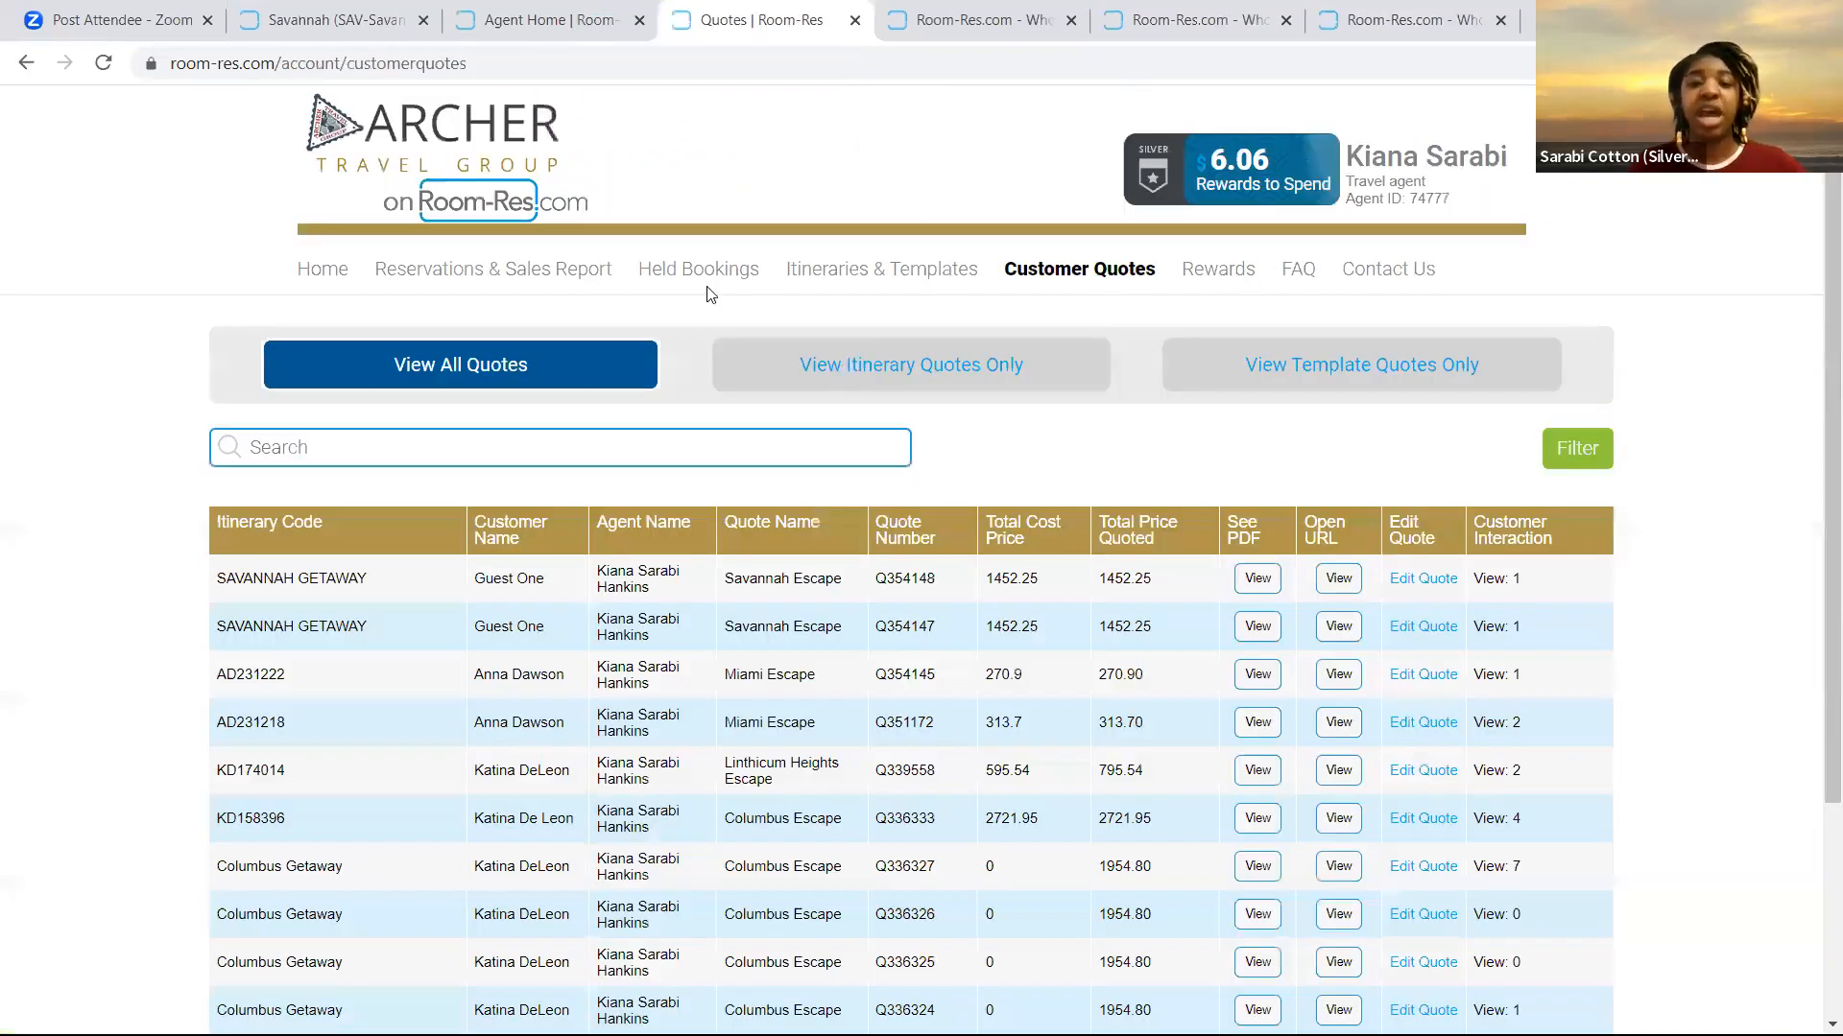
Open the Room-Res Rewards page and read how points are earned and redeemed and how the membership tiers work
double_click(881, 364)
click(1217, 270)
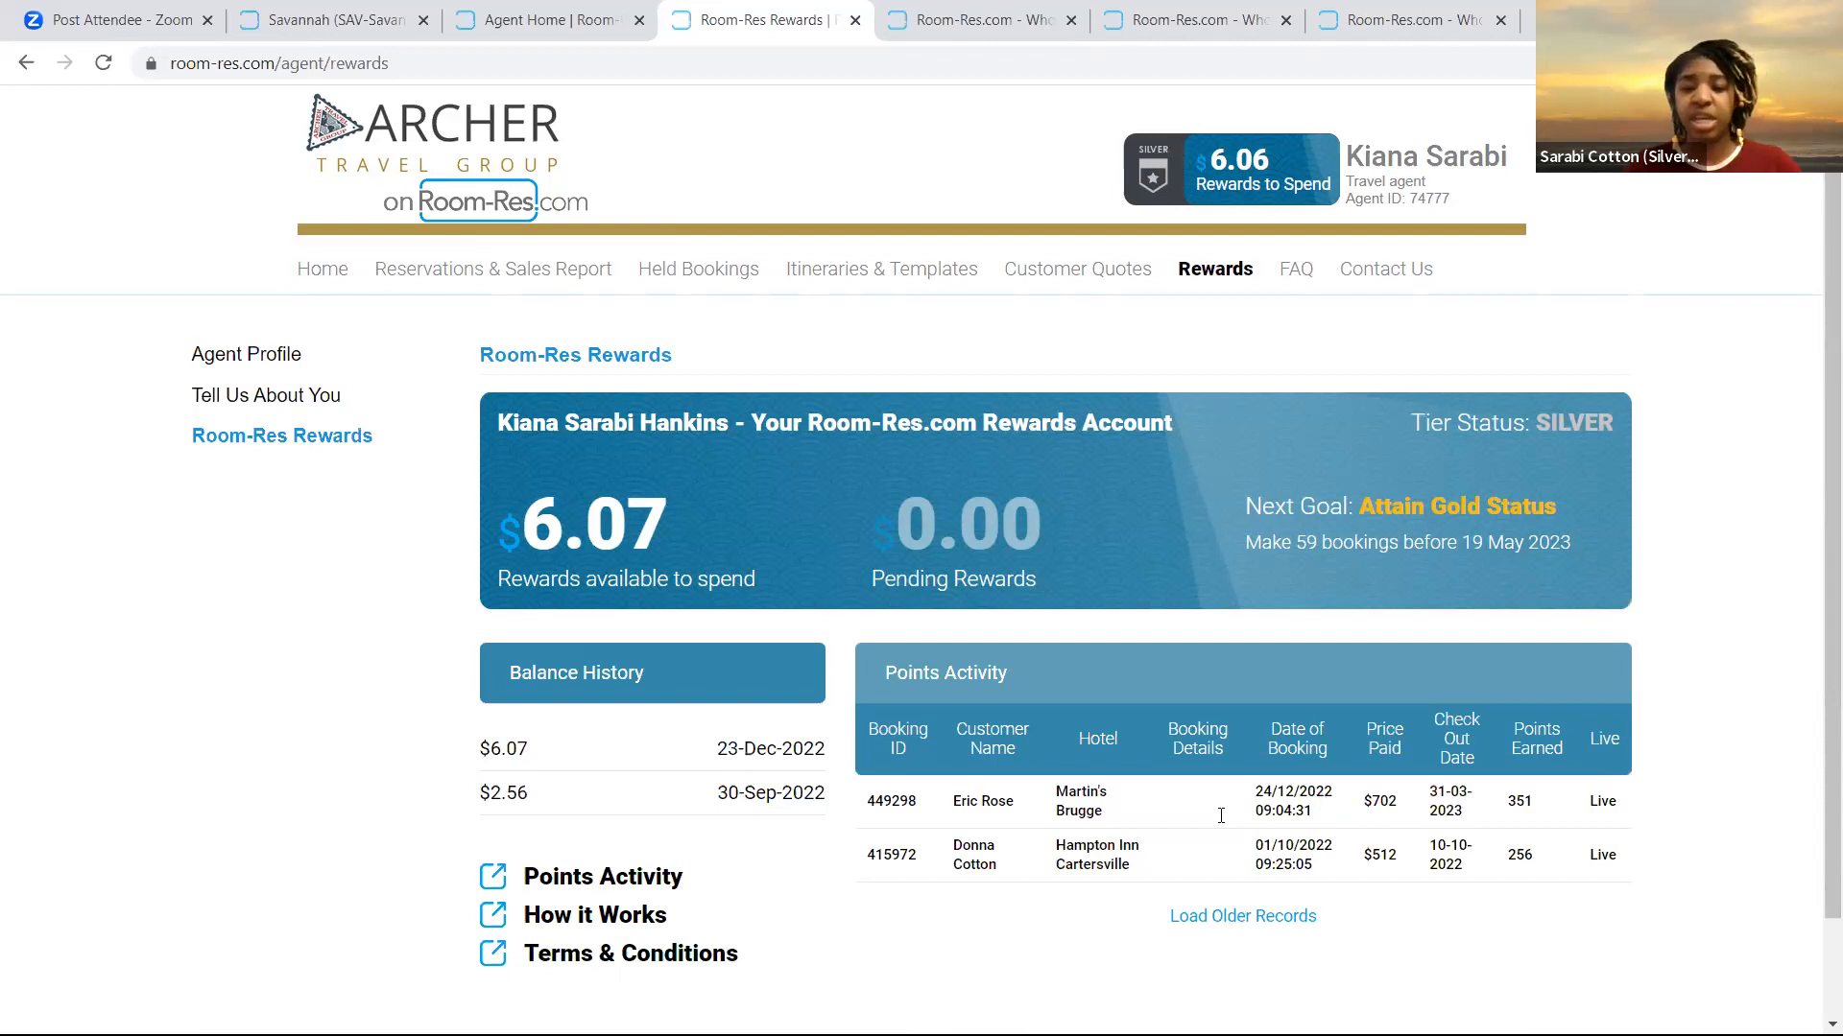
scroll(1369, 838, down, 5)
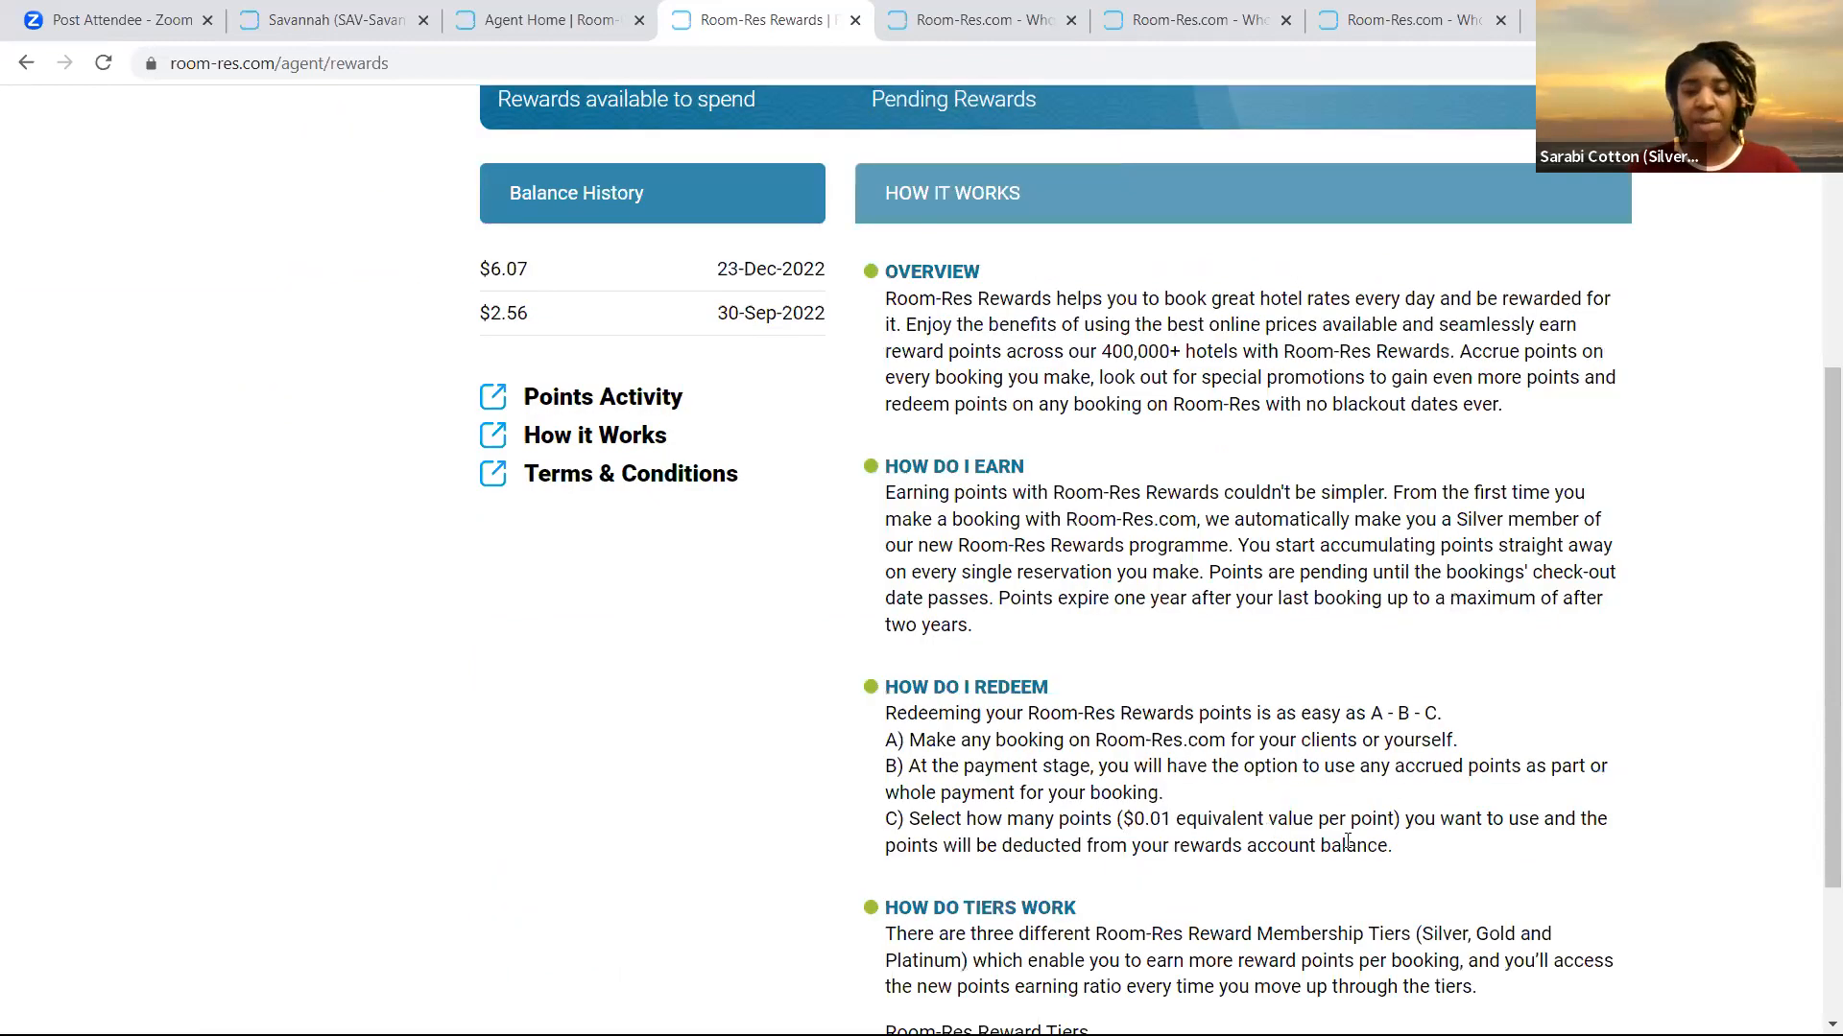
scroll(1398, 813, down, 3)
triple_click(1399, 817)
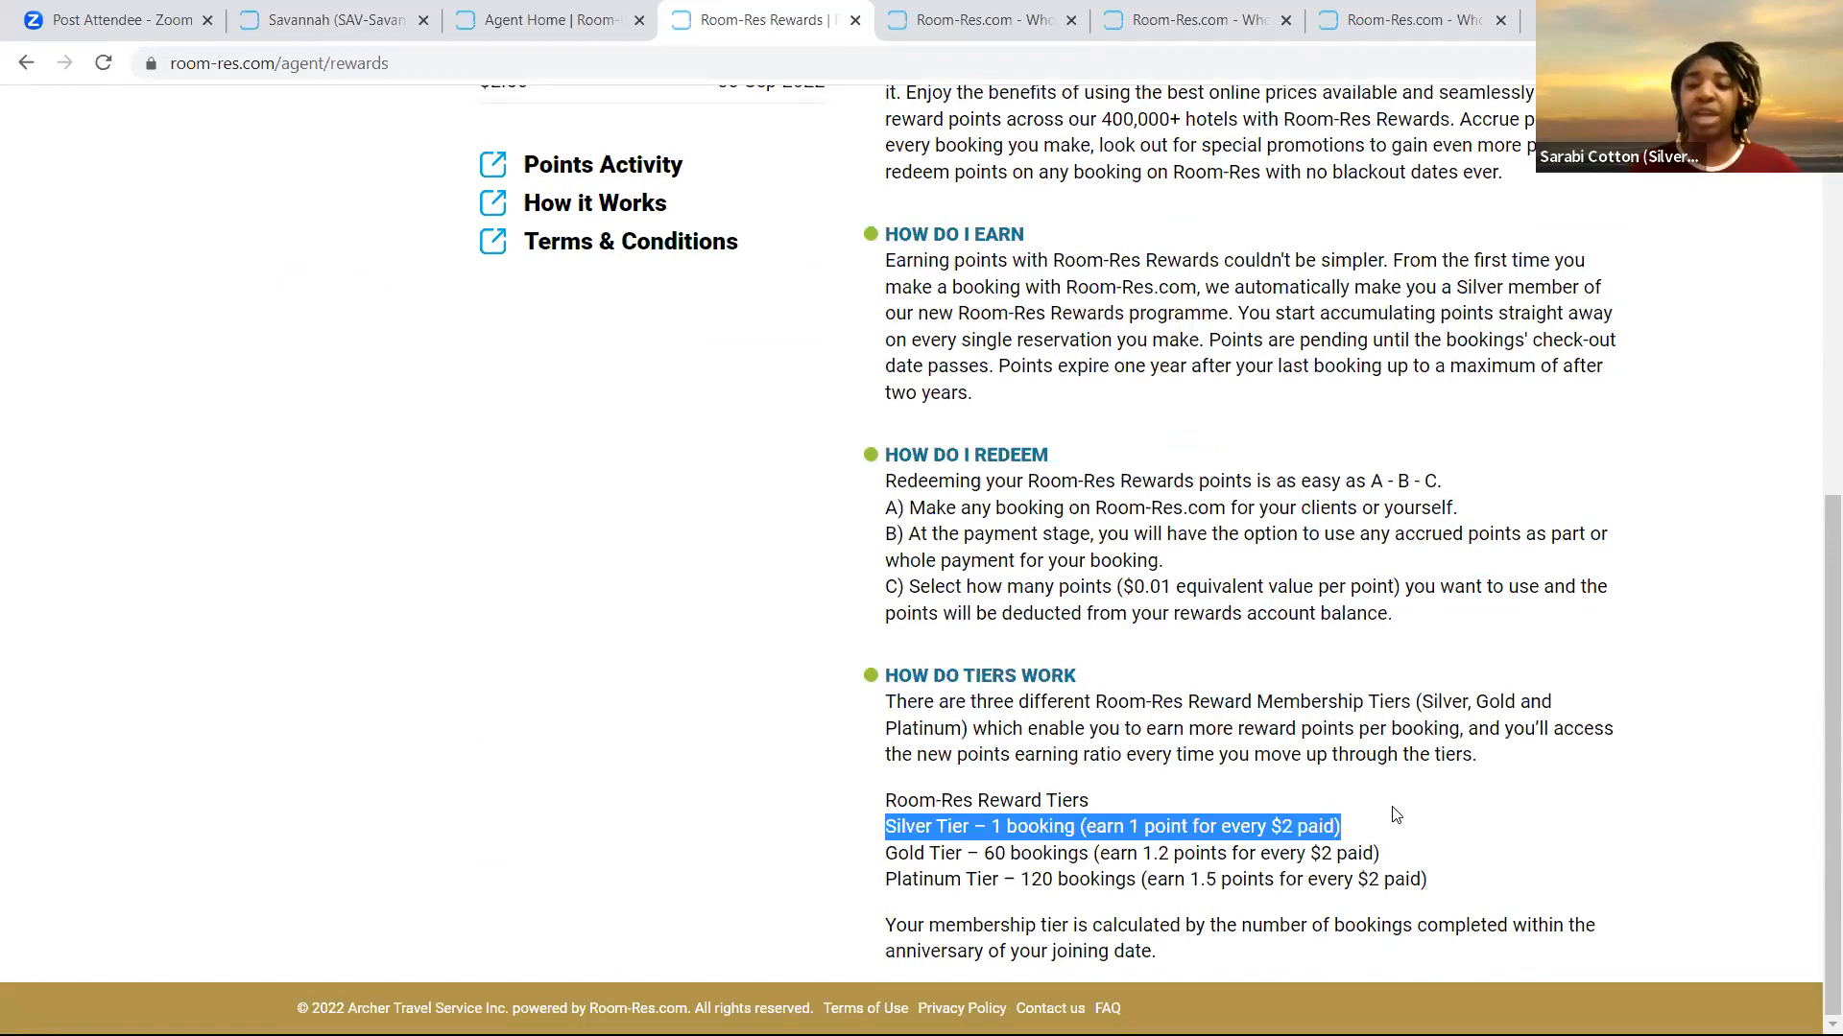
click(1164, 878)
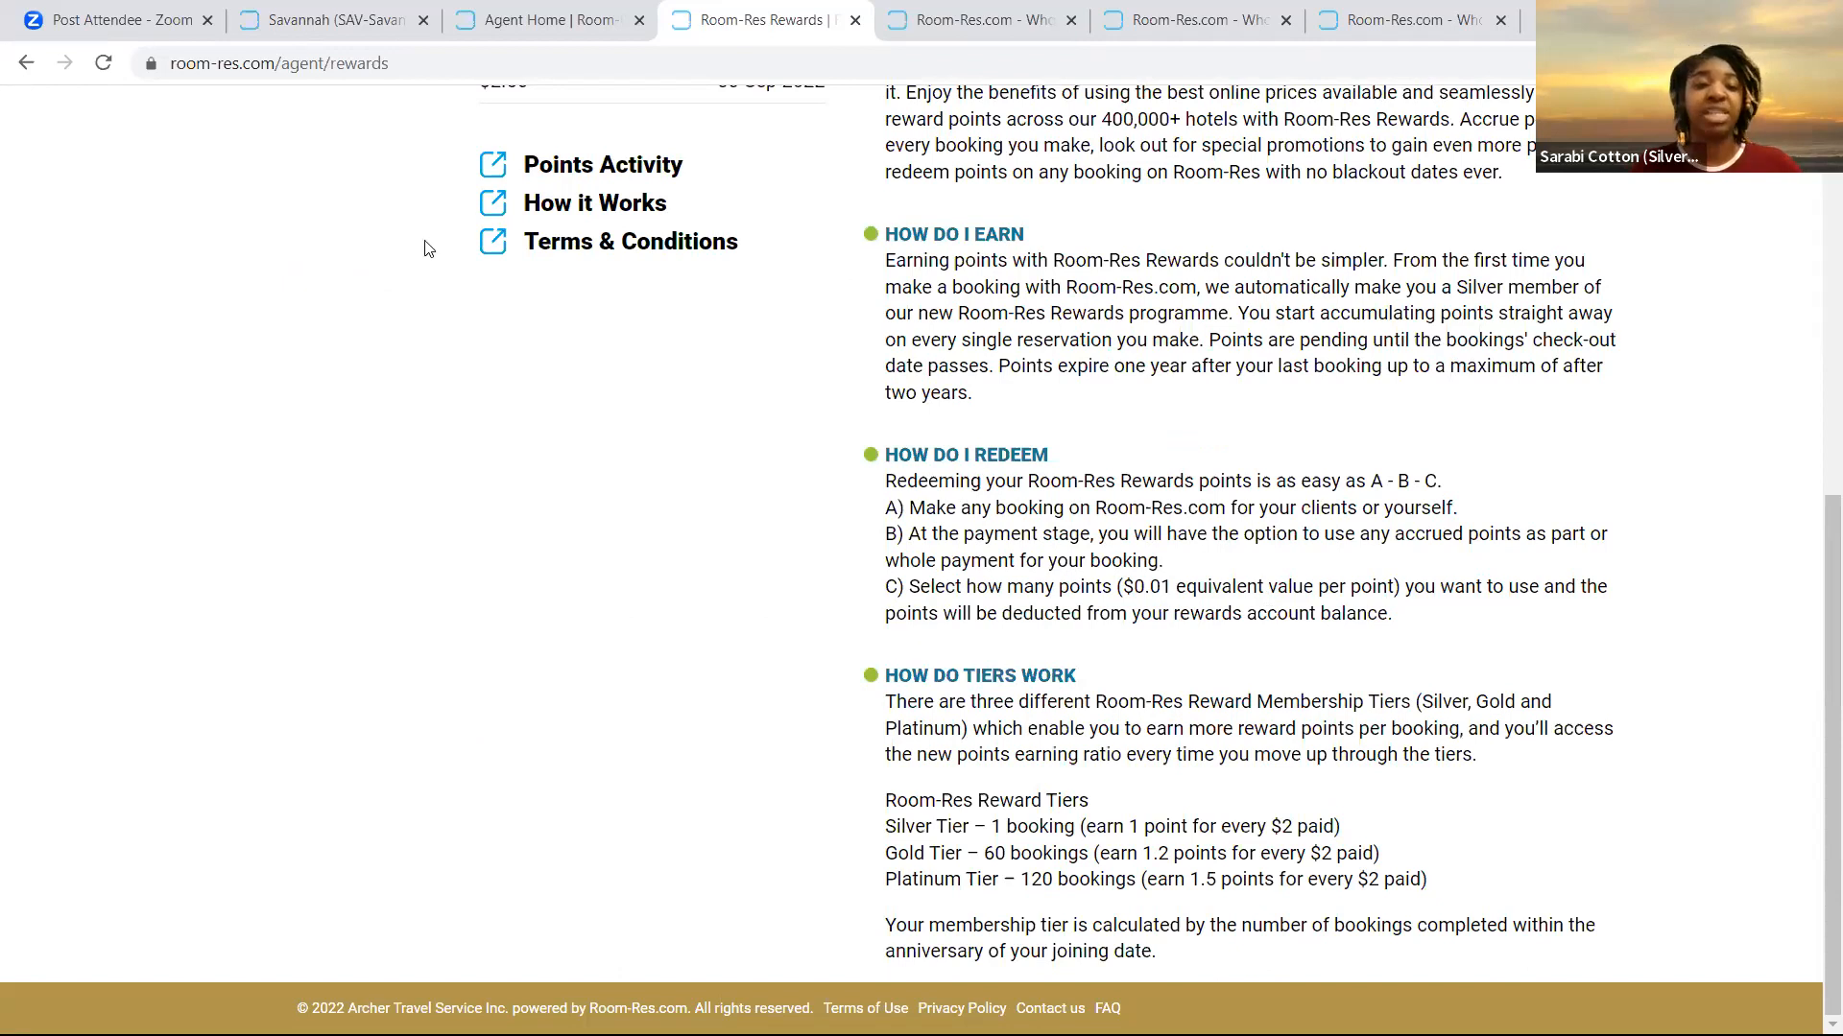
scroll(423, 247, up, 7)
scroll(323, 288, up, 1)
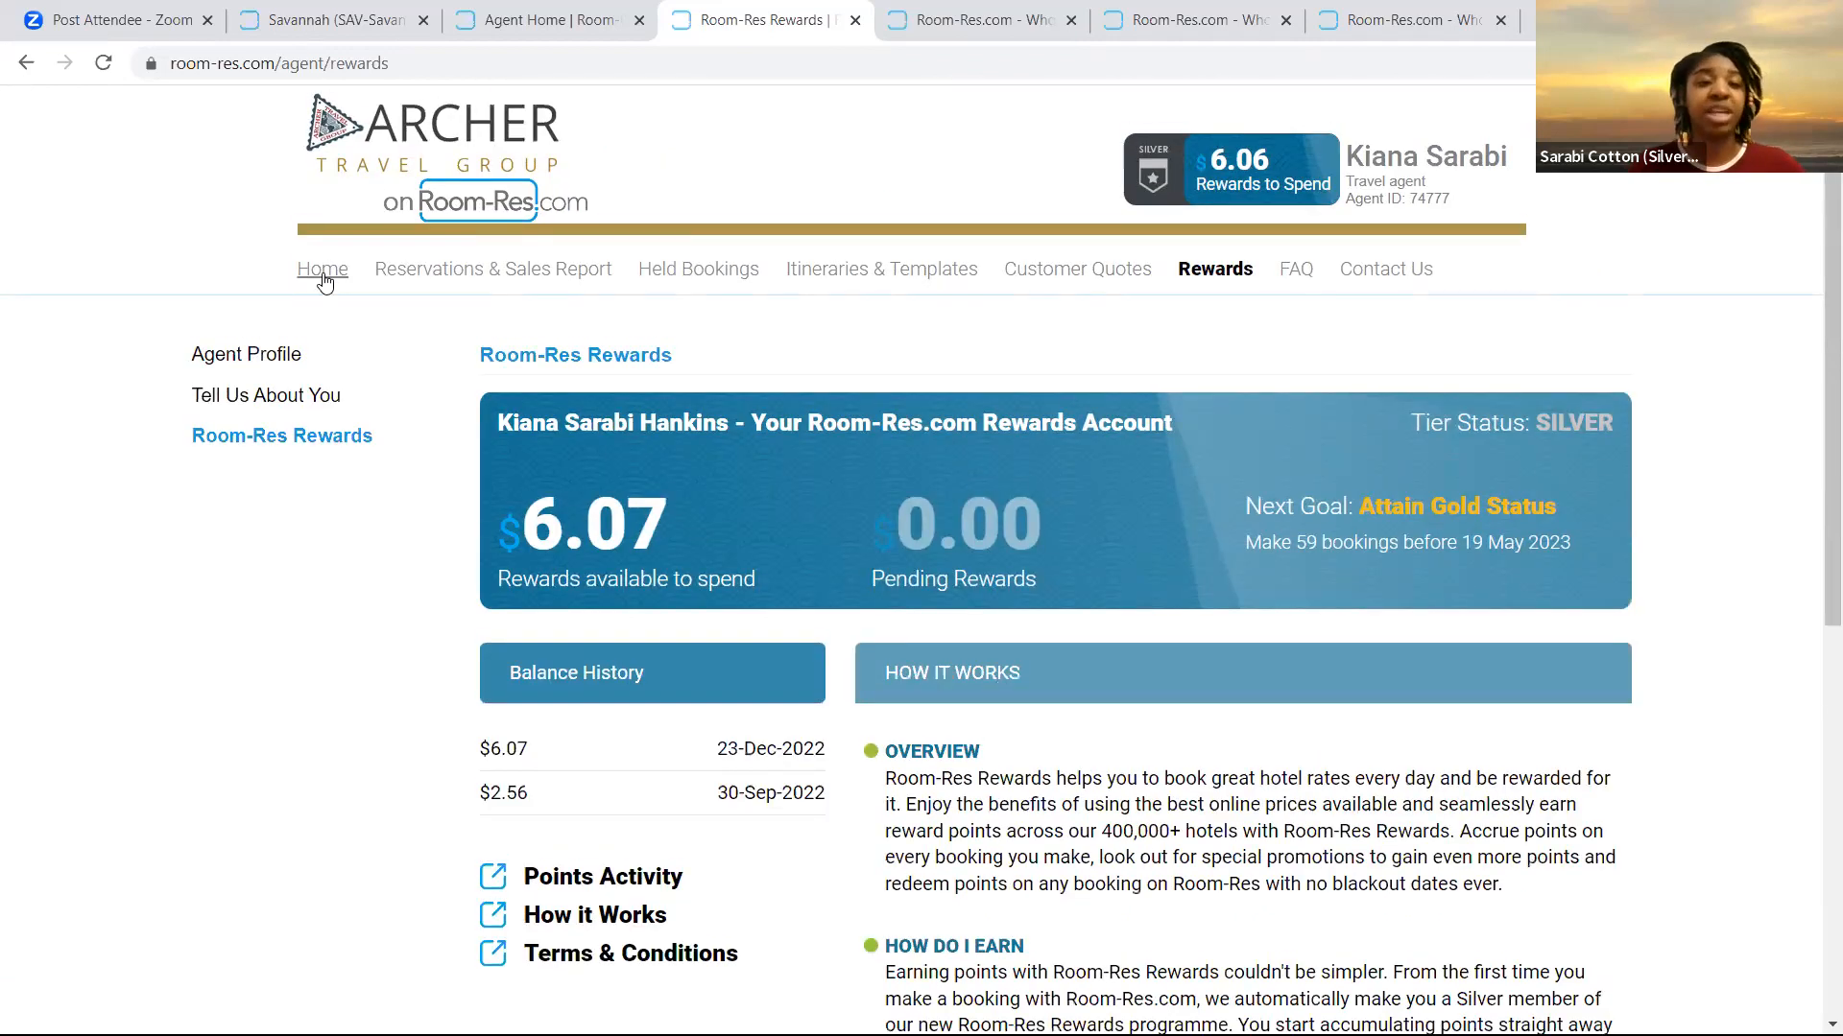